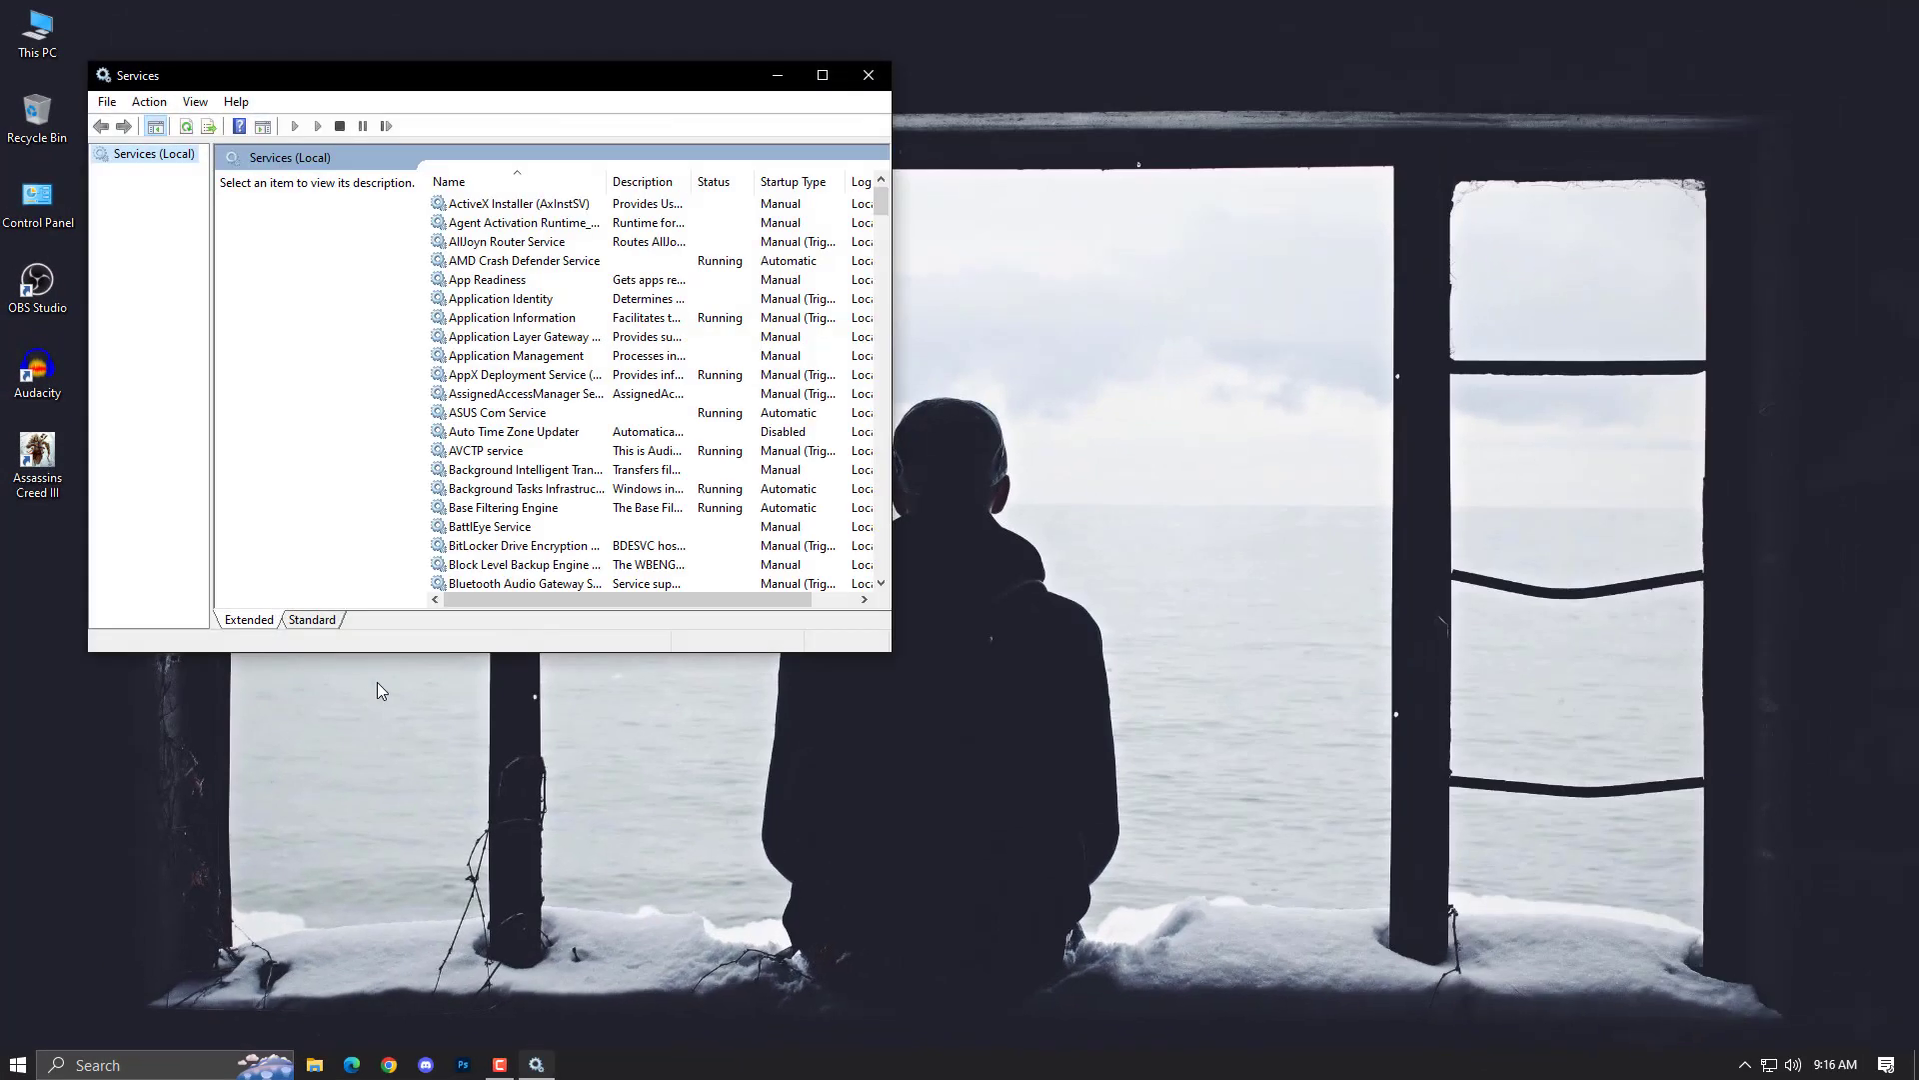
Maximize the Services window and jump to the vgc service.
{"action": "left_click", "coordinate": [483, 389]}
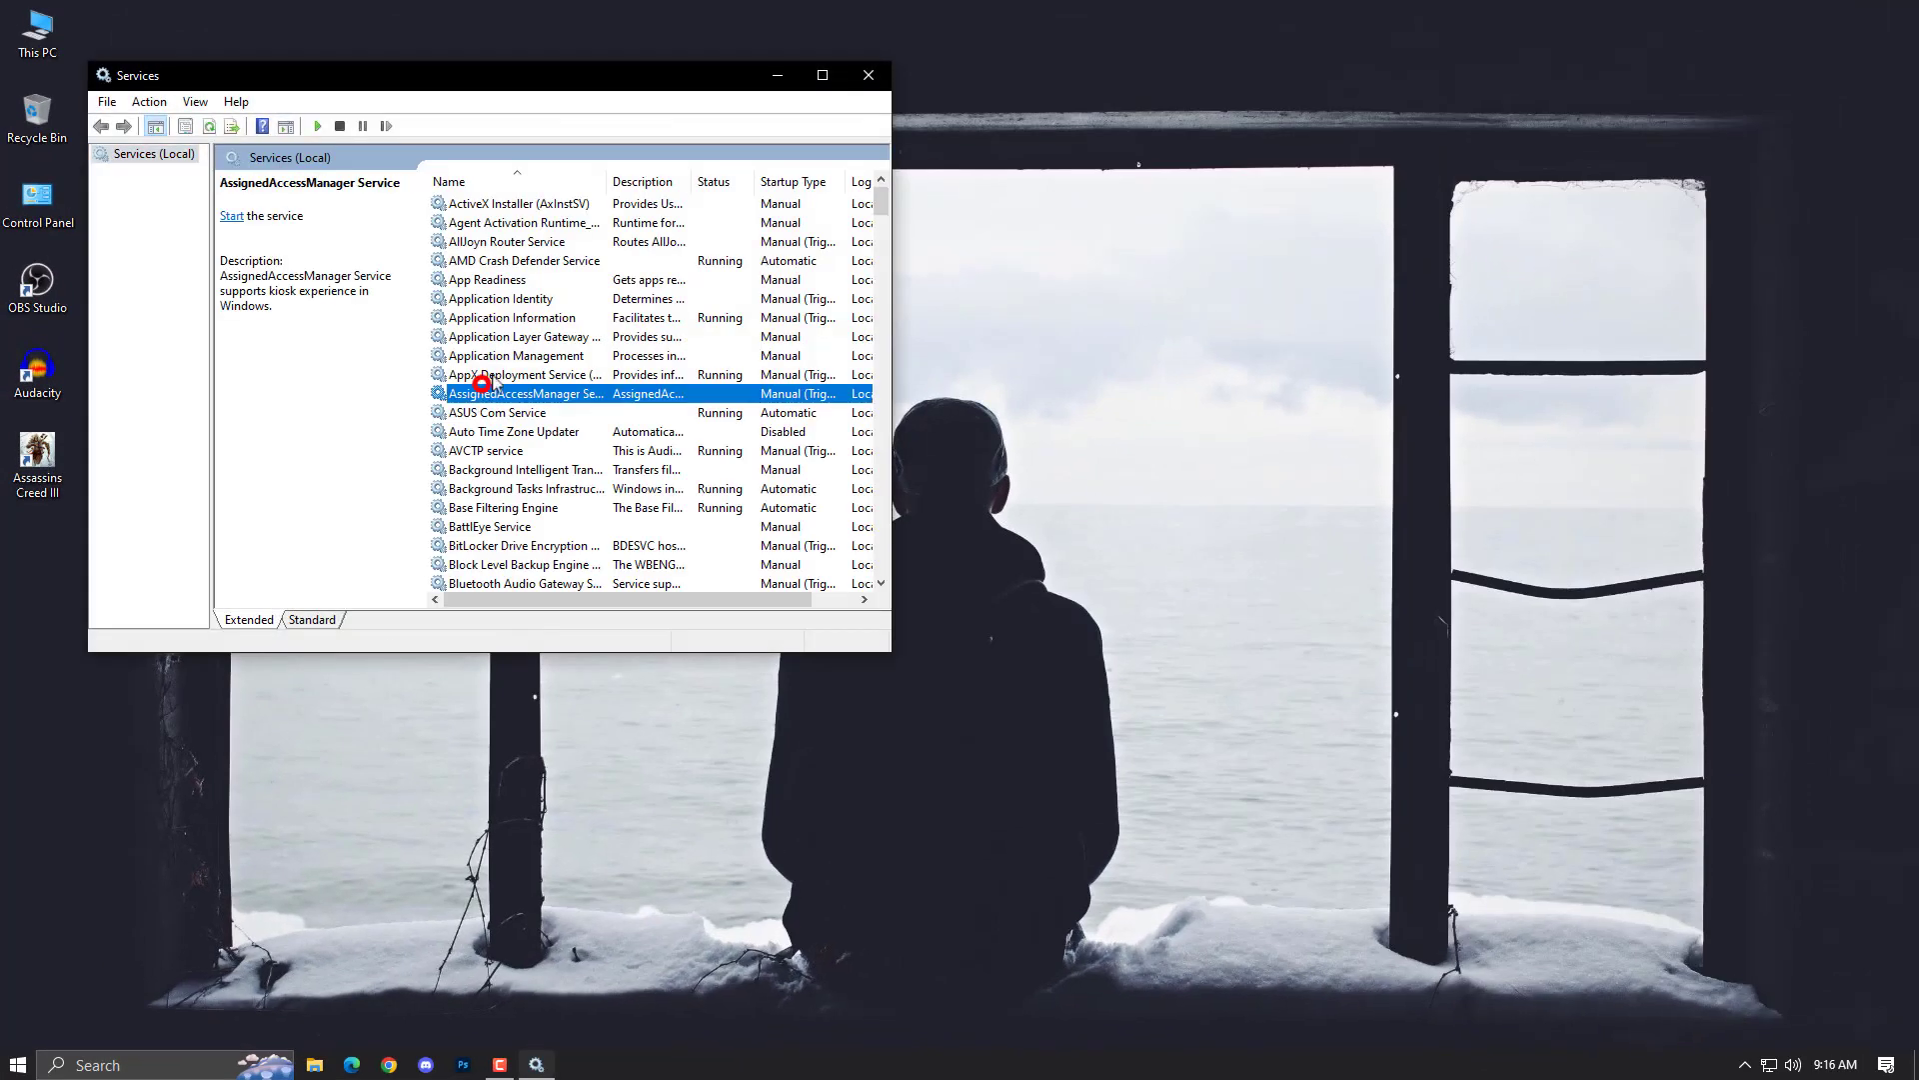
{"action": "left_click", "coordinate": [822, 75]}
{"action": "left_click", "coordinate": [673, 650]}
{"action": "key", "text": "v"}
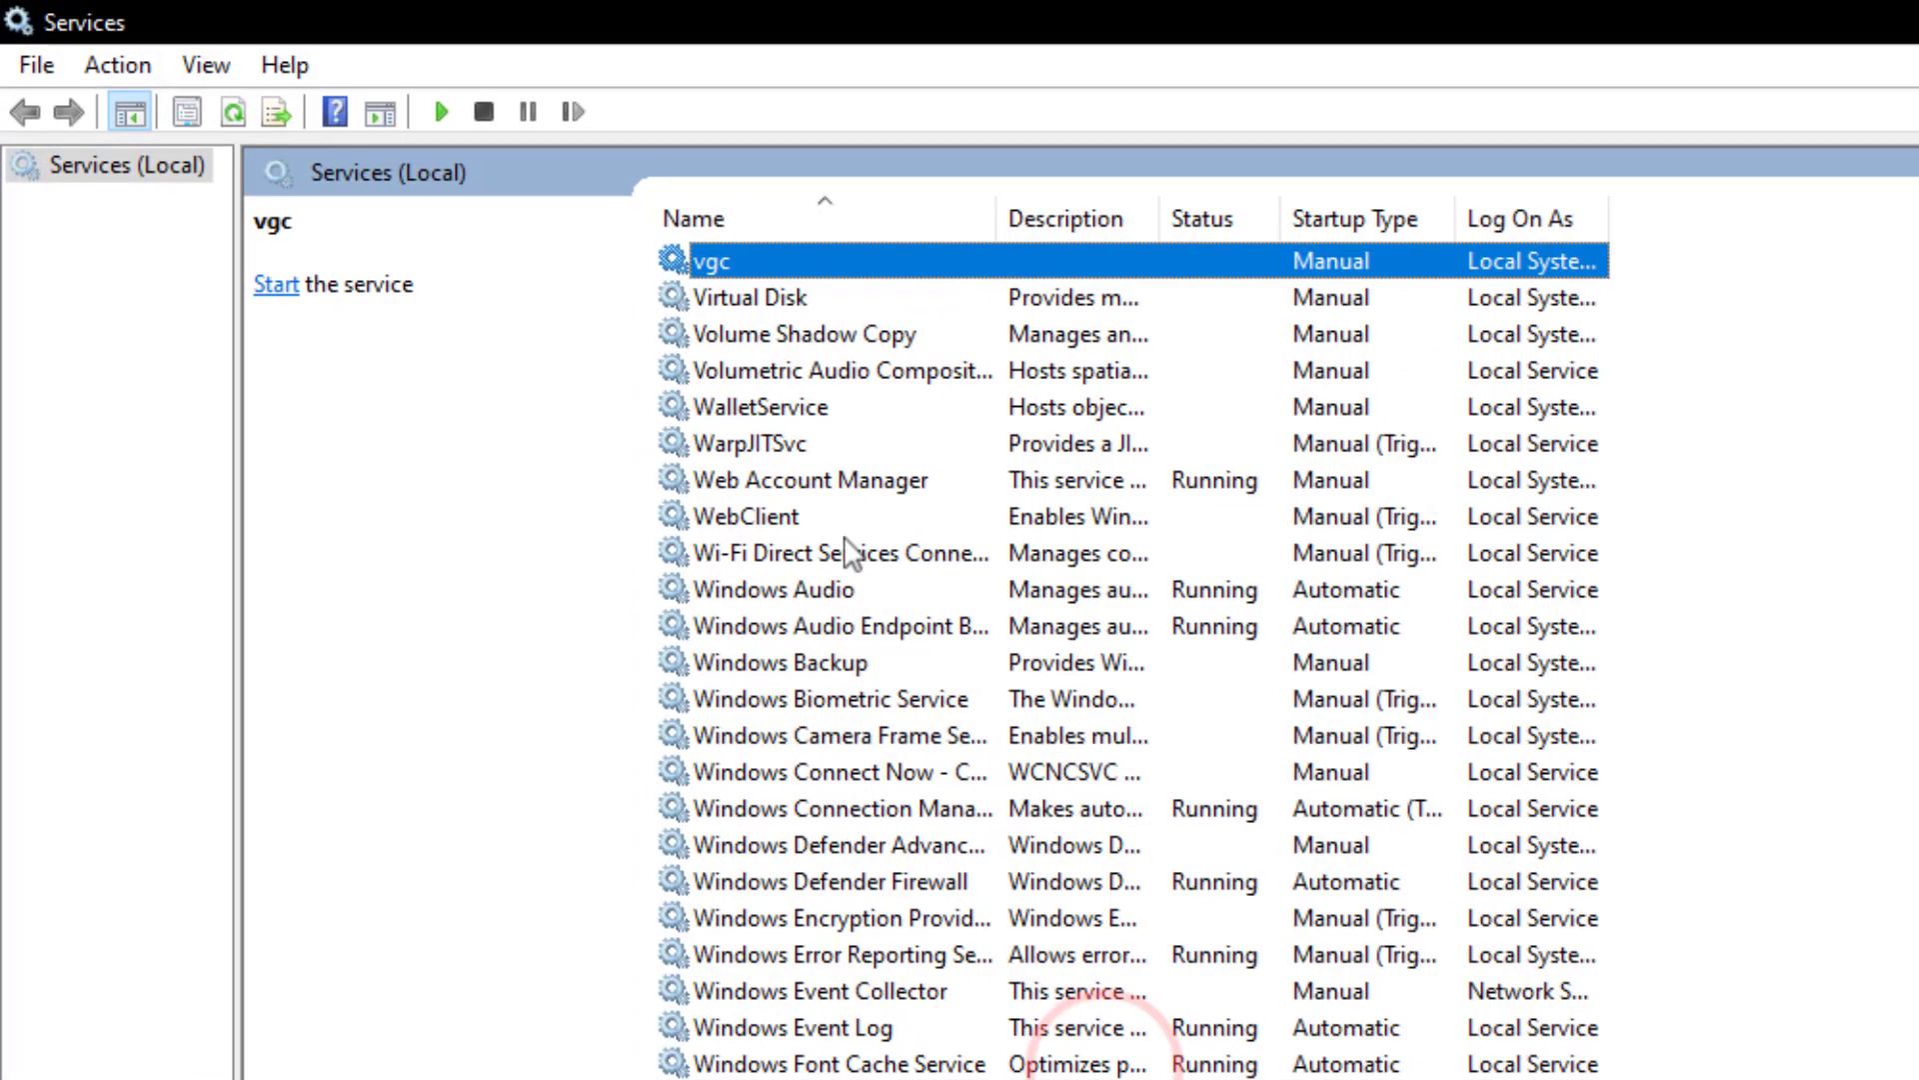
Set the vgc service's startup type to Automatic in its Properties, then close the dialog.
{"action": "right_click", "coordinate": [730, 263]}
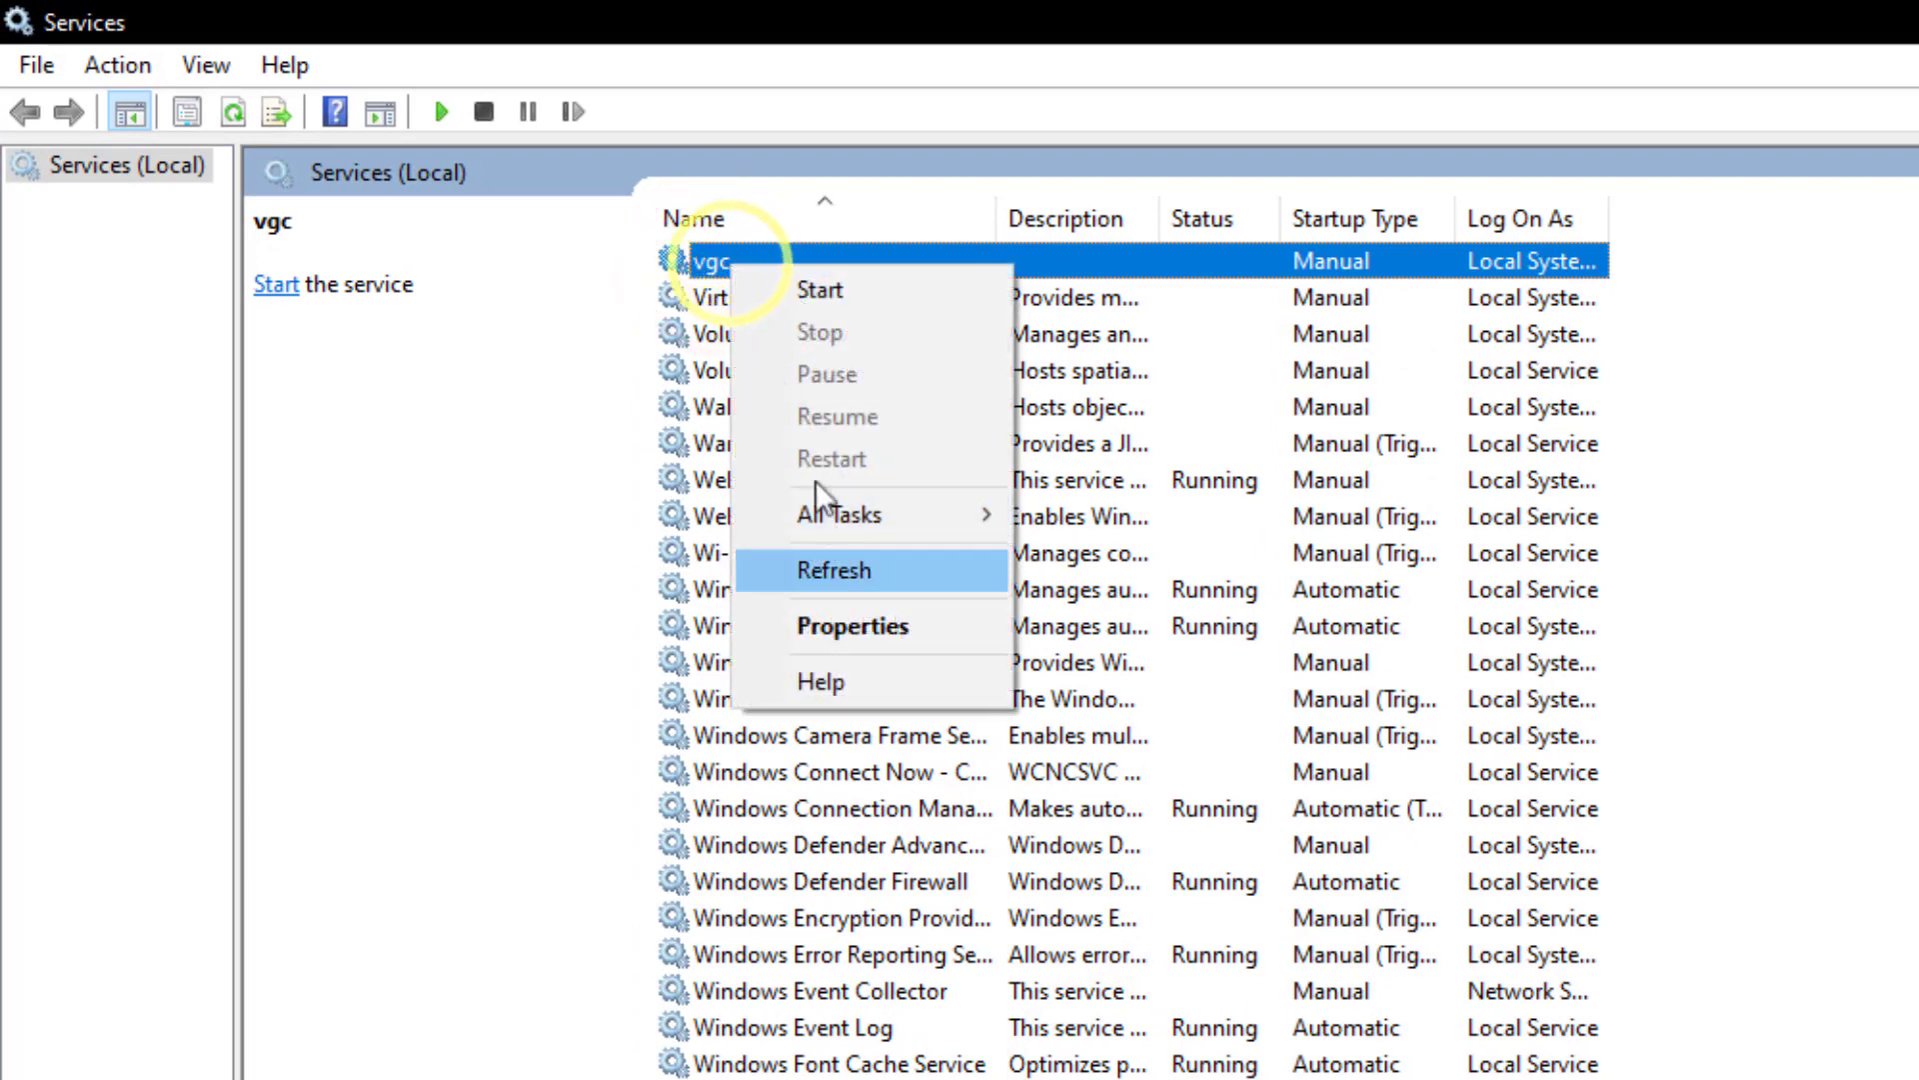
{"action": "left_click", "coordinate": [870, 626]}
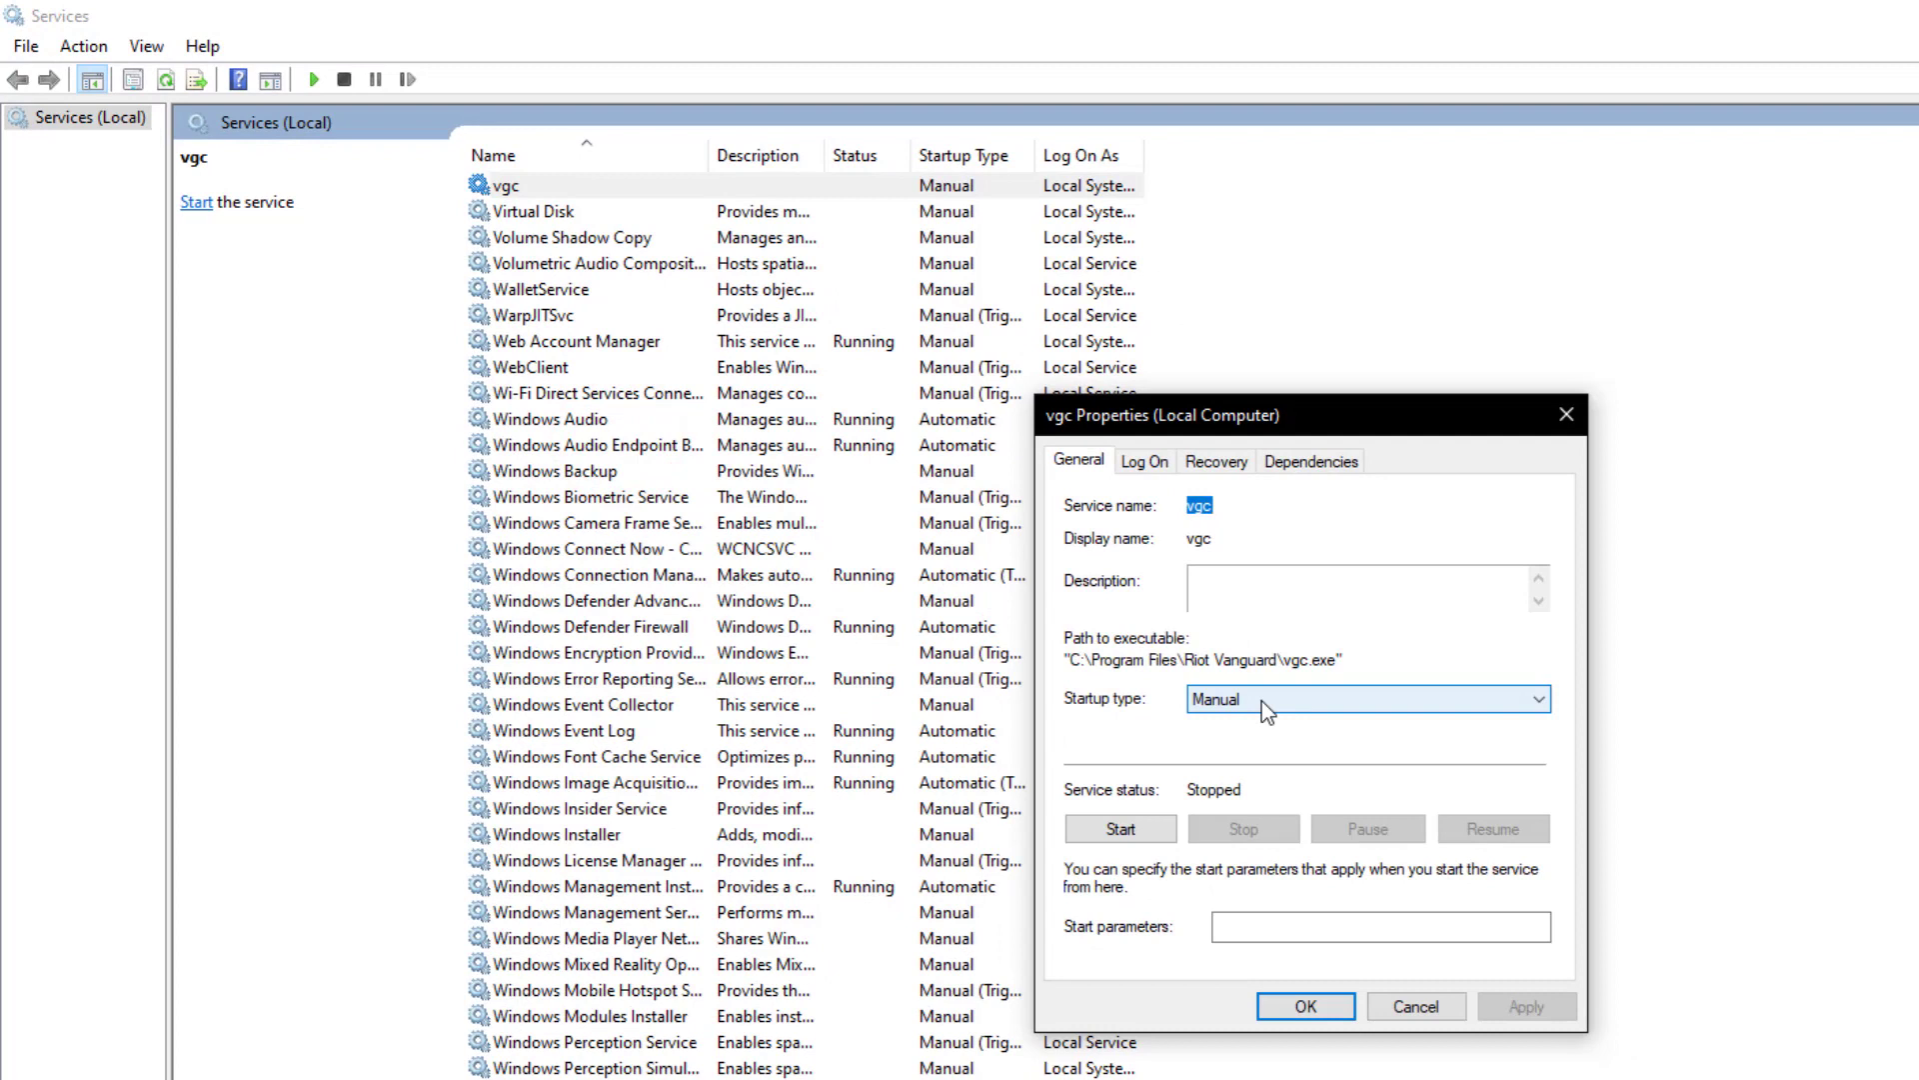
{"action": "left_click", "coordinate": [1261, 700]}
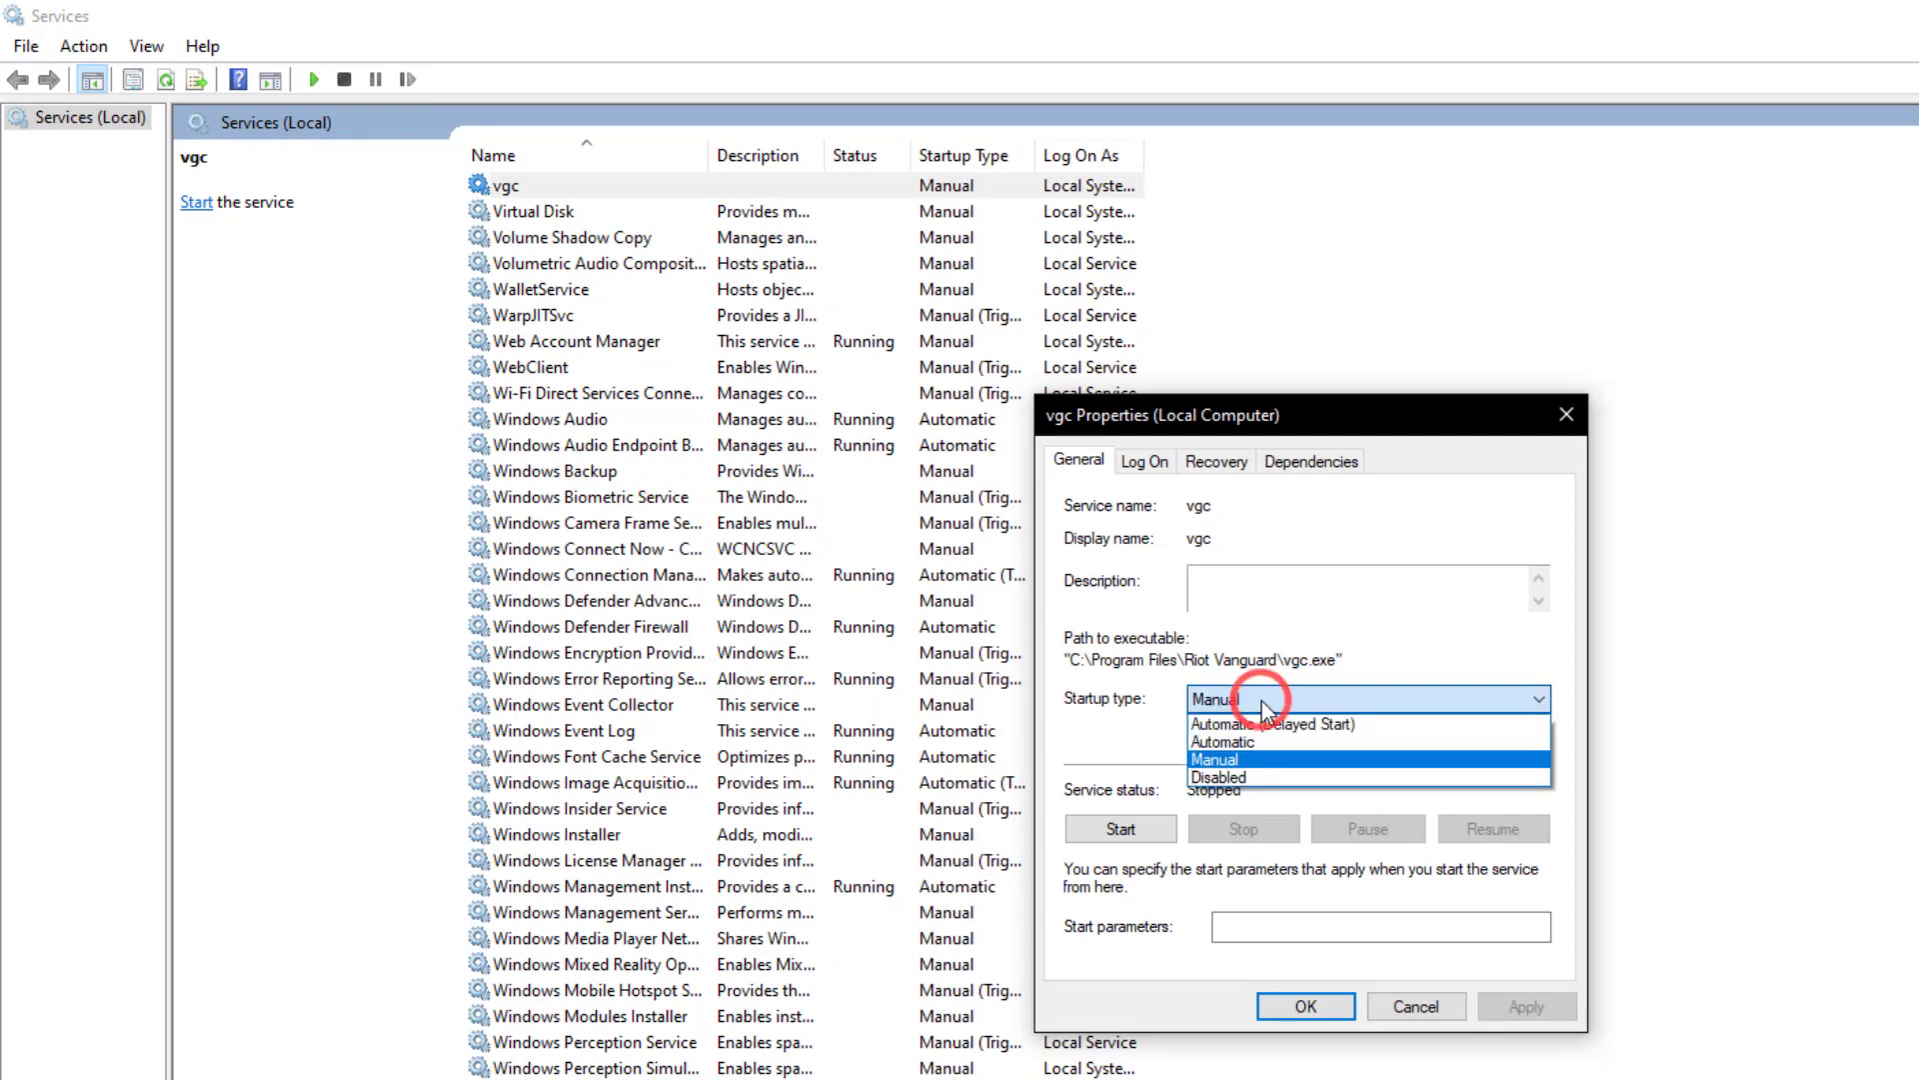
{"action": "left_click", "coordinate": [1270, 743]}
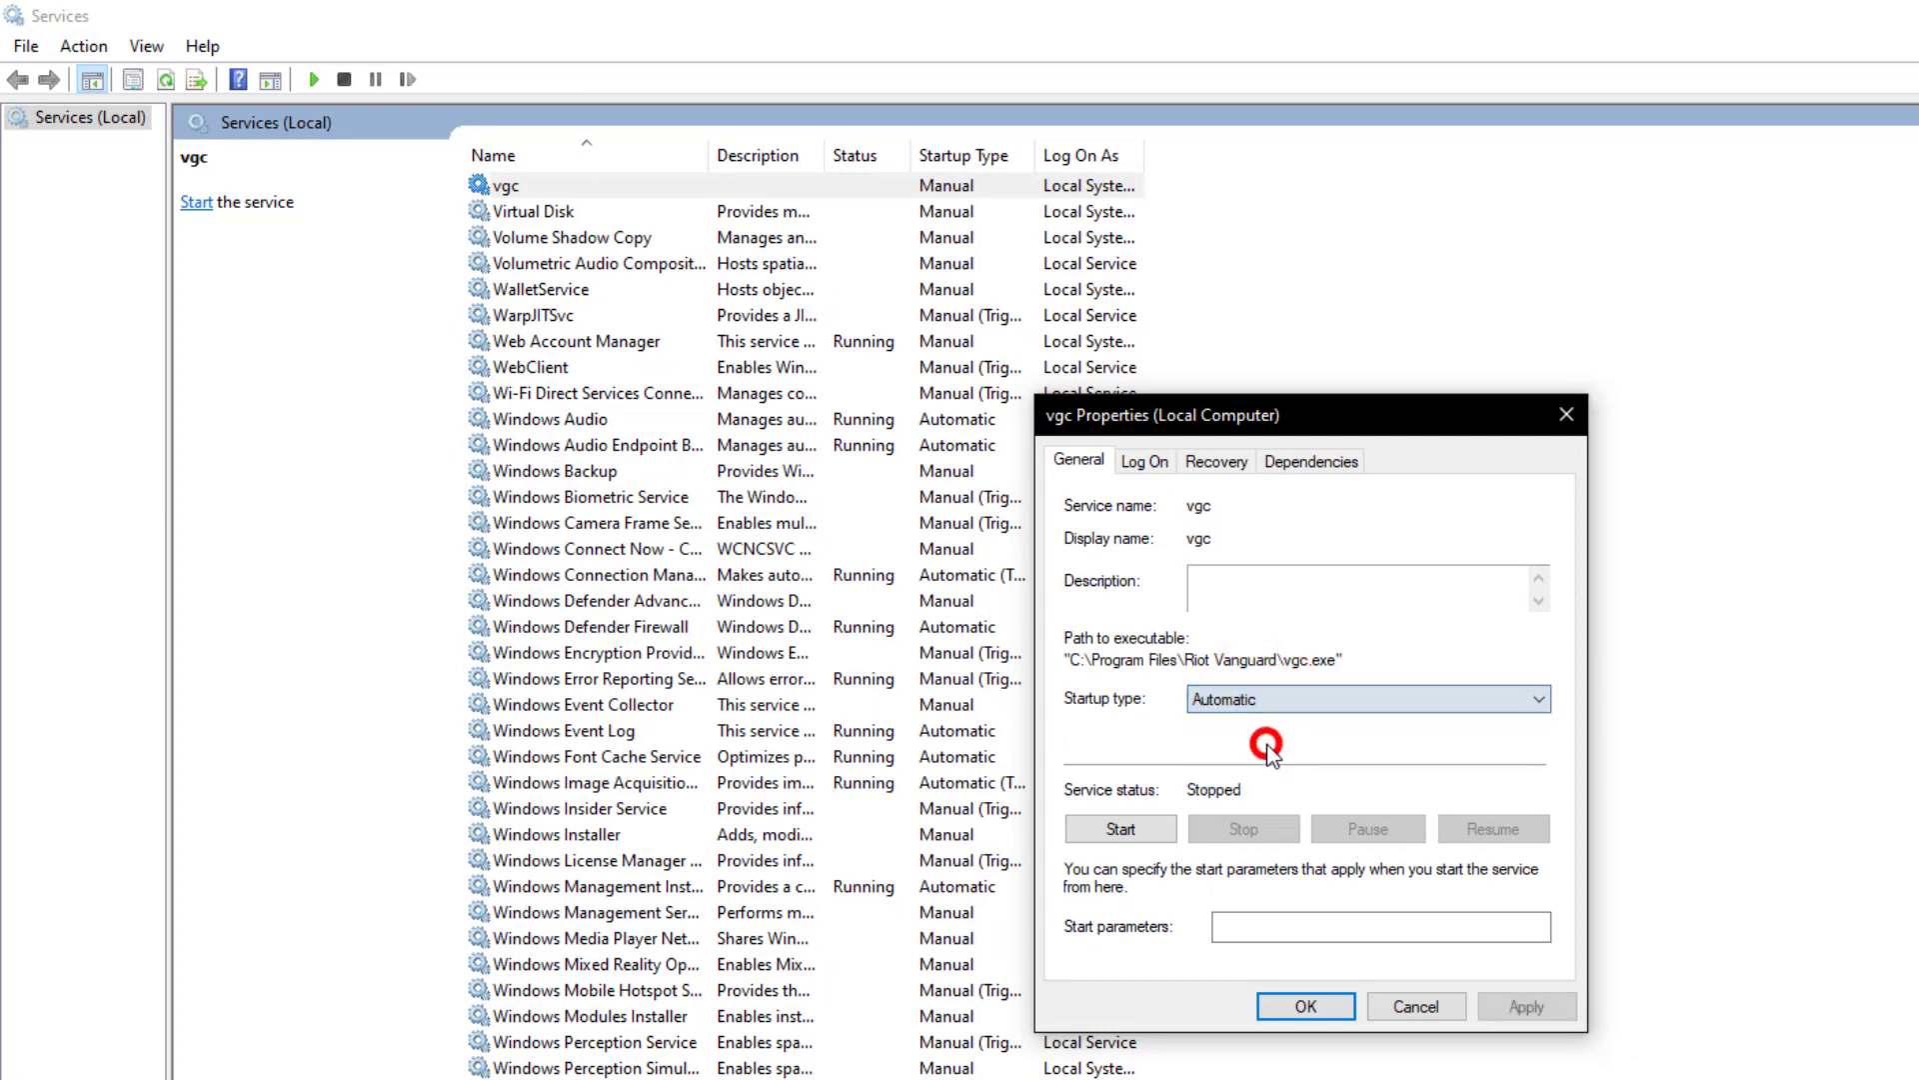
{"action": "left_click", "coordinate": [1234, 705]}
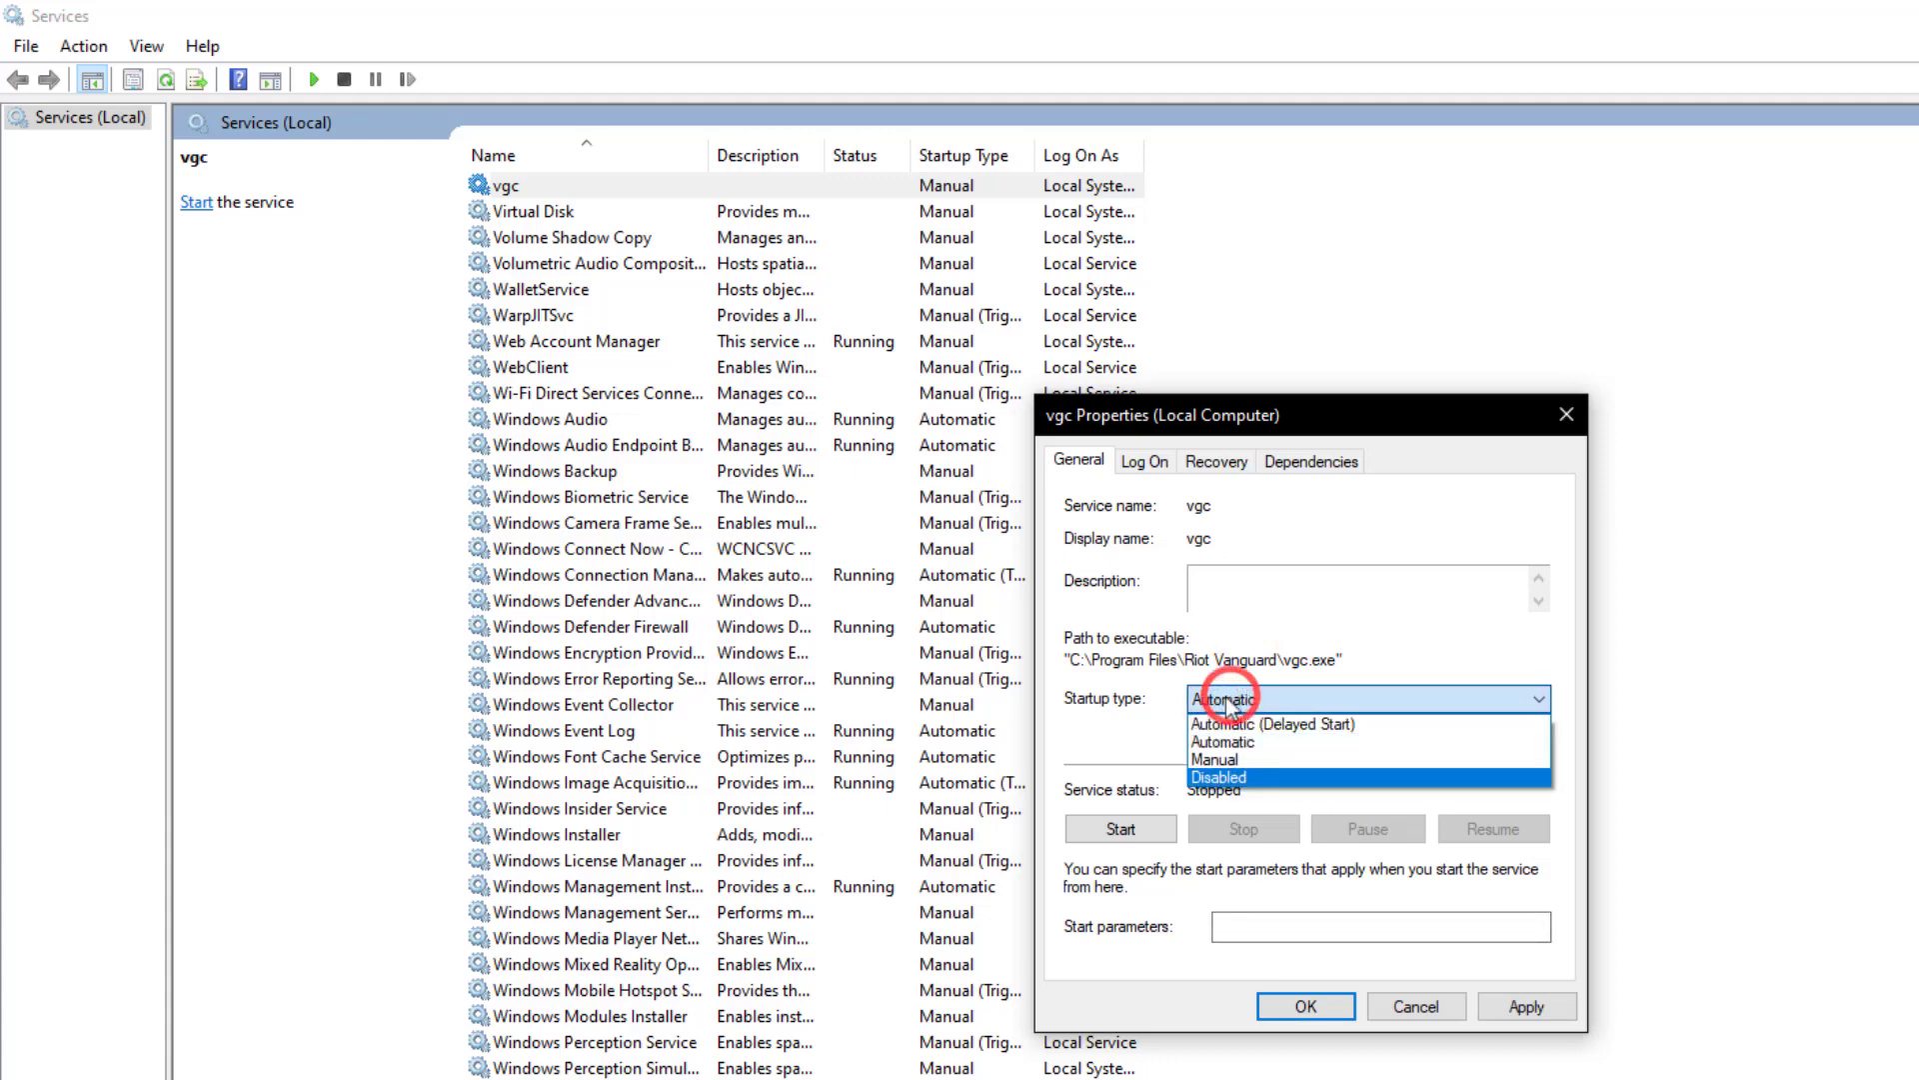
{"action": "left_click", "coordinate": [1131, 722]}
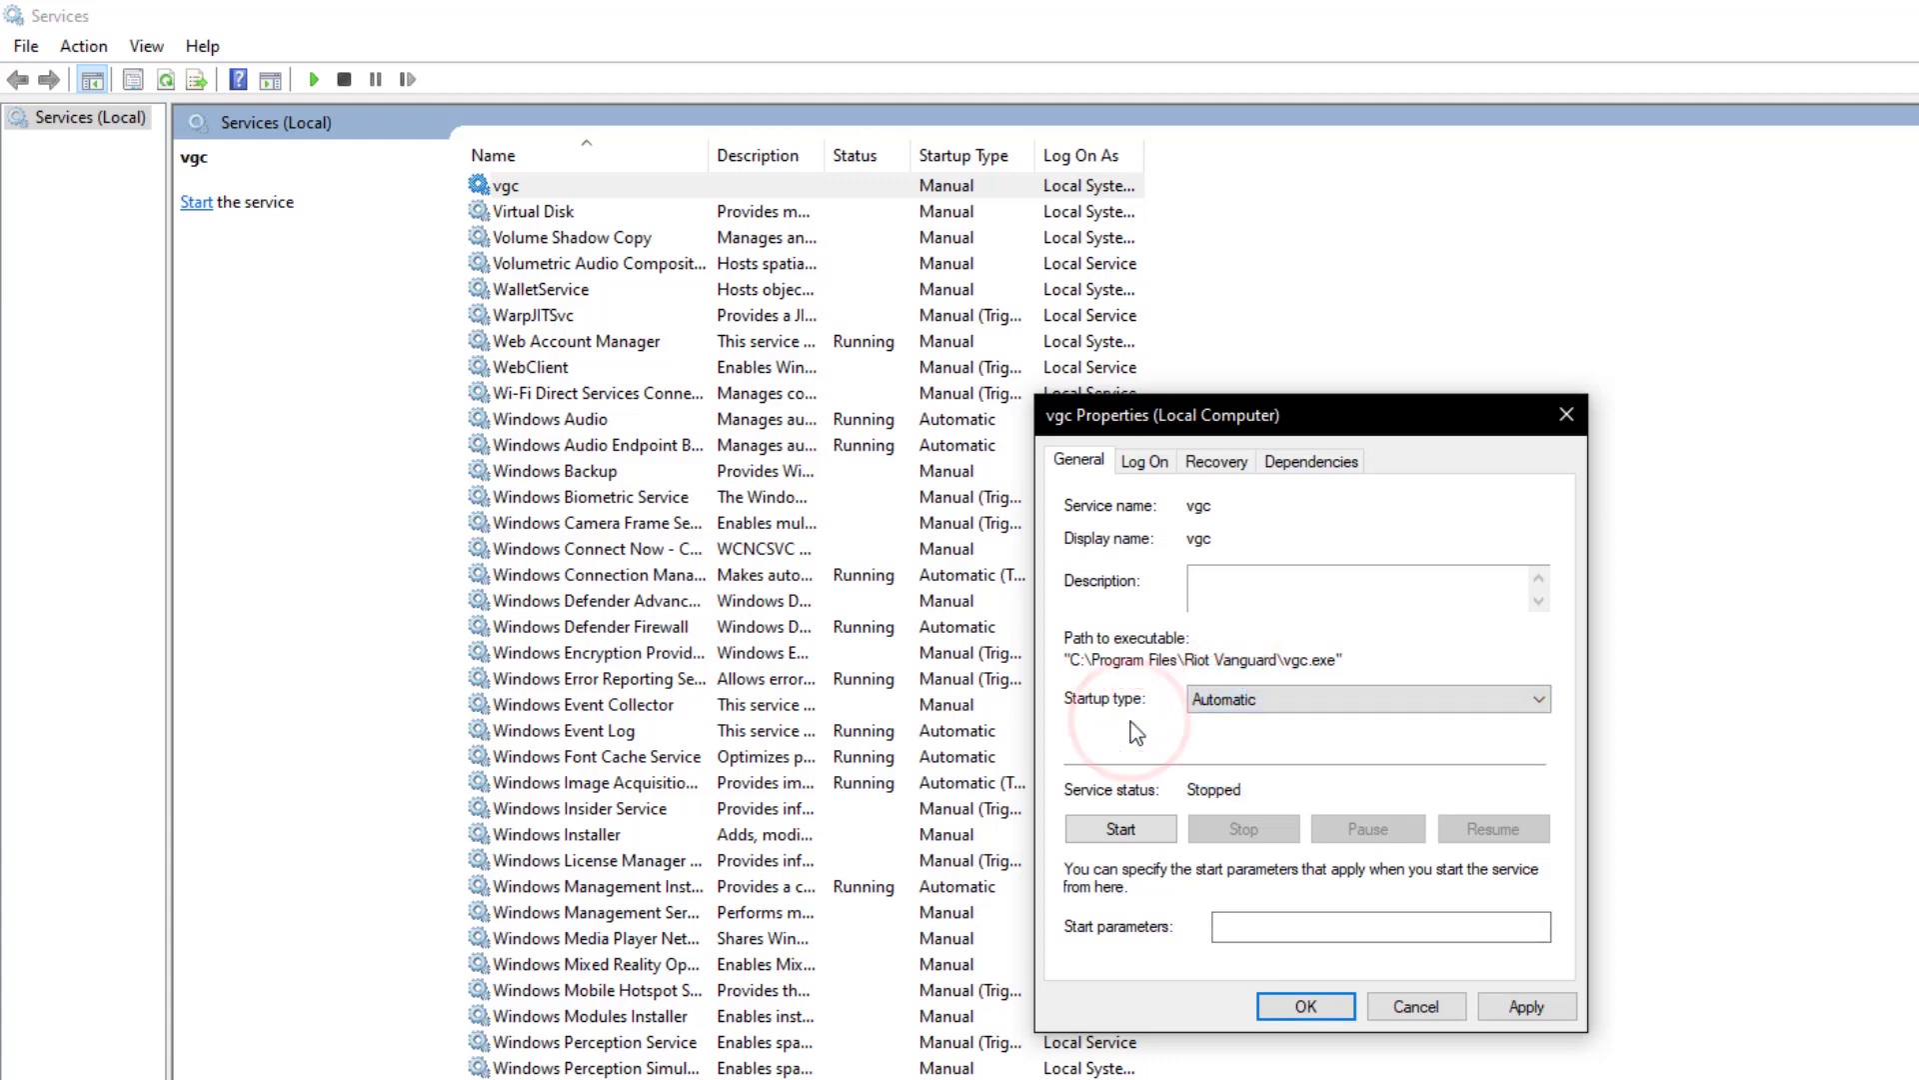
{"action": "left_click", "coordinate": [1415, 1008]}
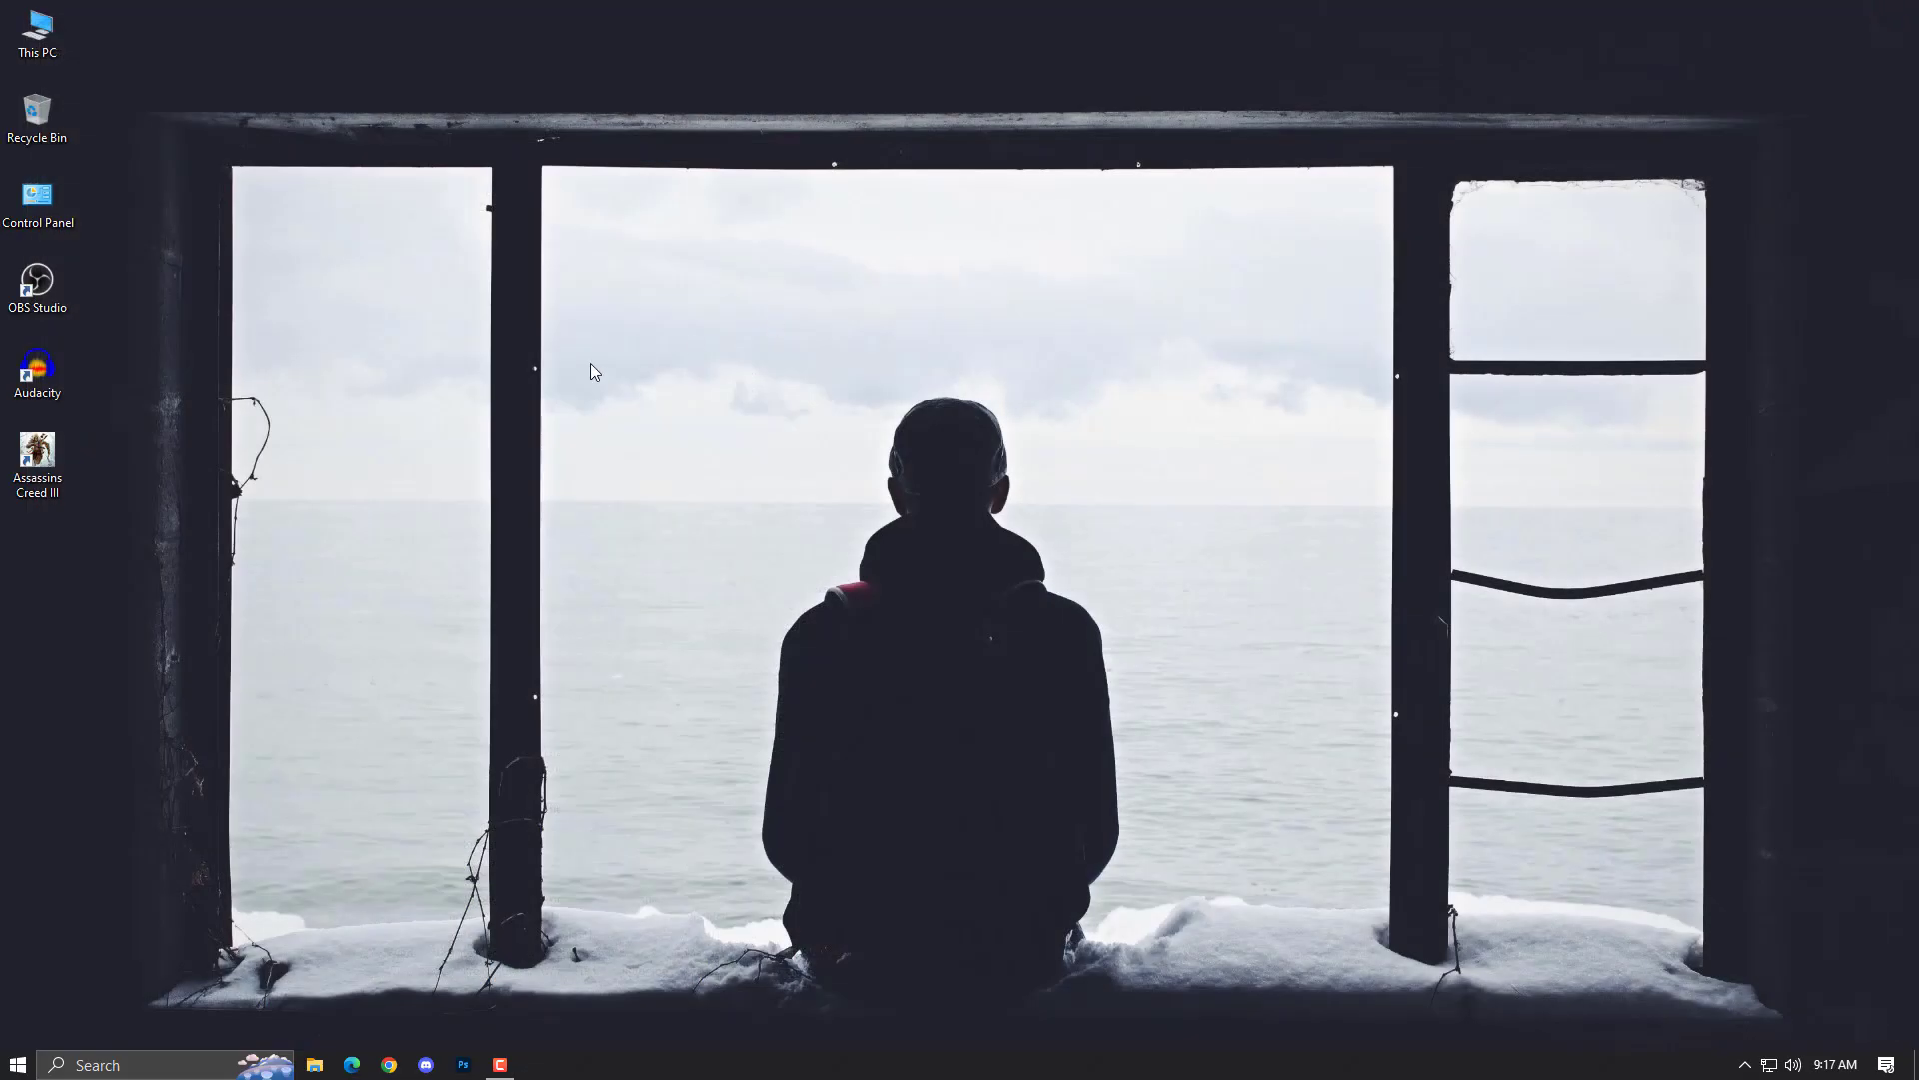
Go to This PC > Local Disk (C:) > Riot Games and copy the VALORANT folder.
{"action": "double_click", "coordinate": [37, 30]}
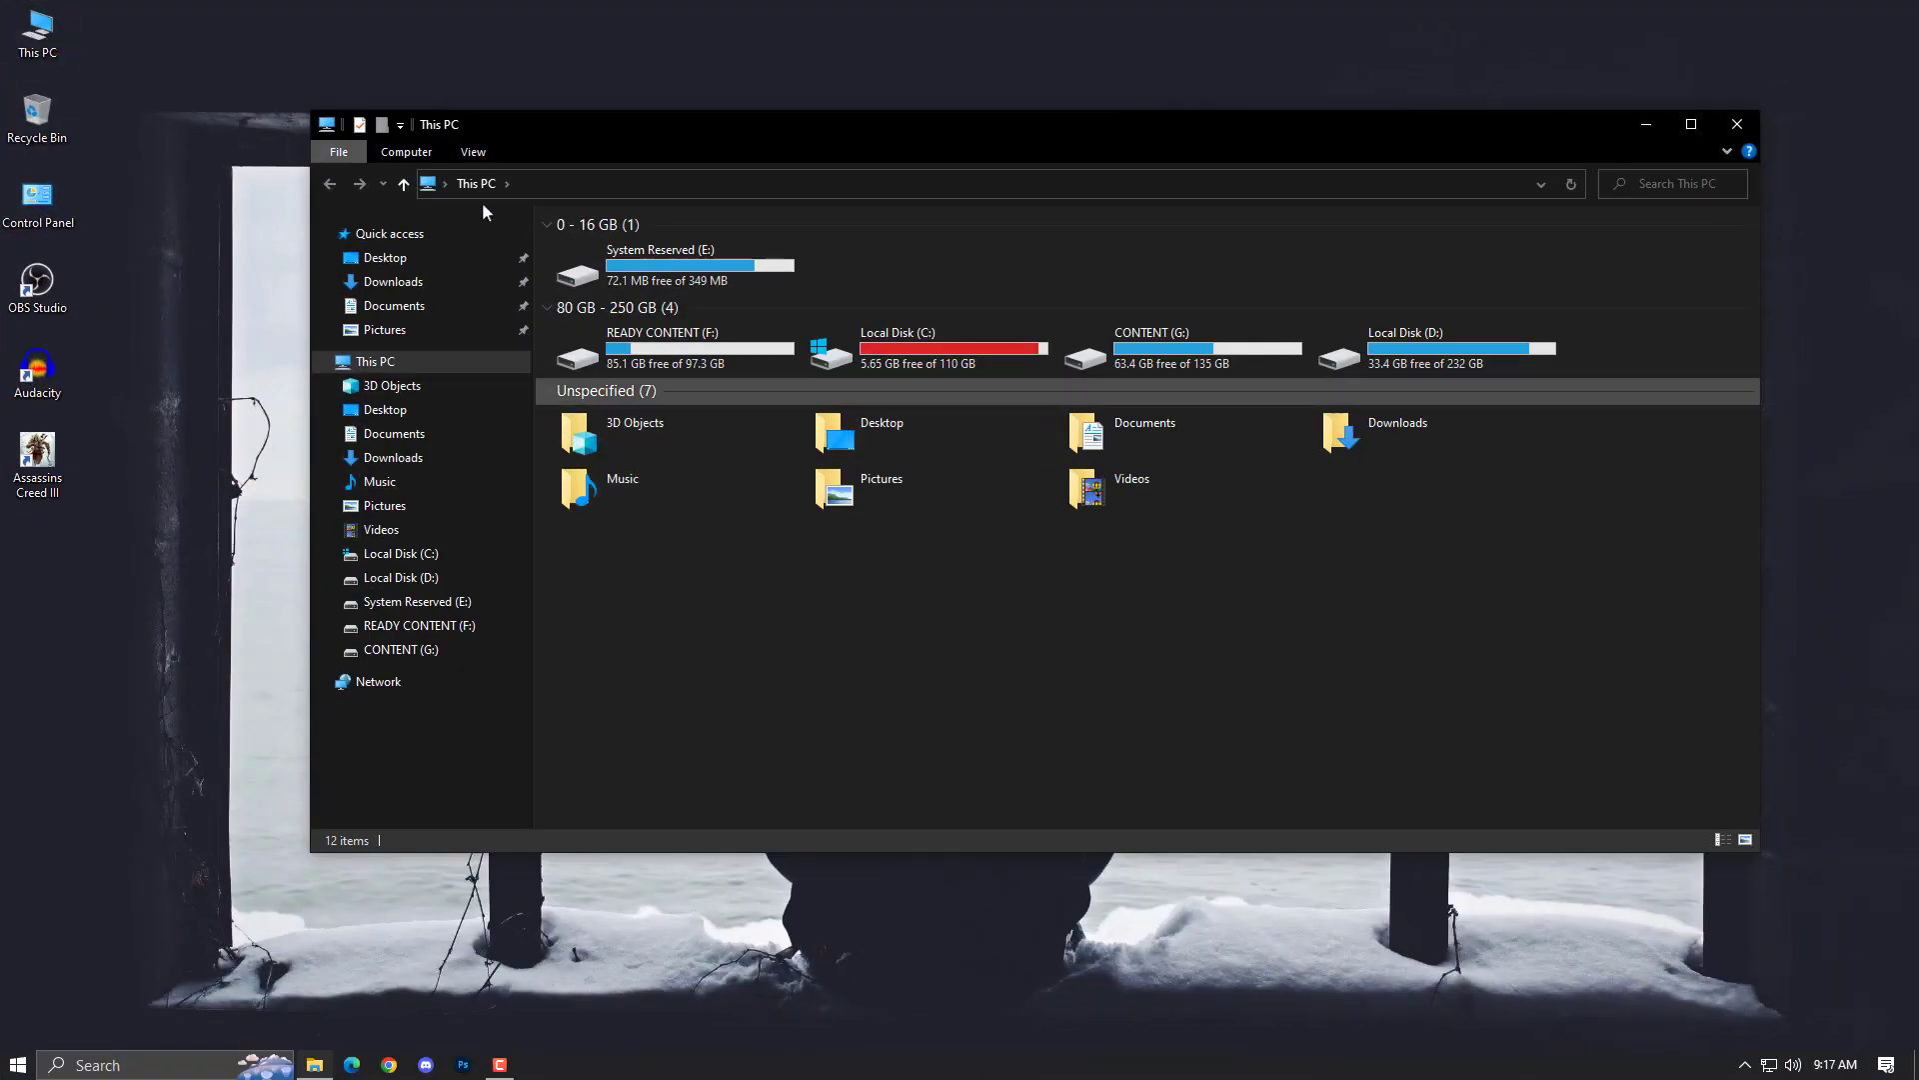
{"action": "double_click", "coordinate": [859, 352]}
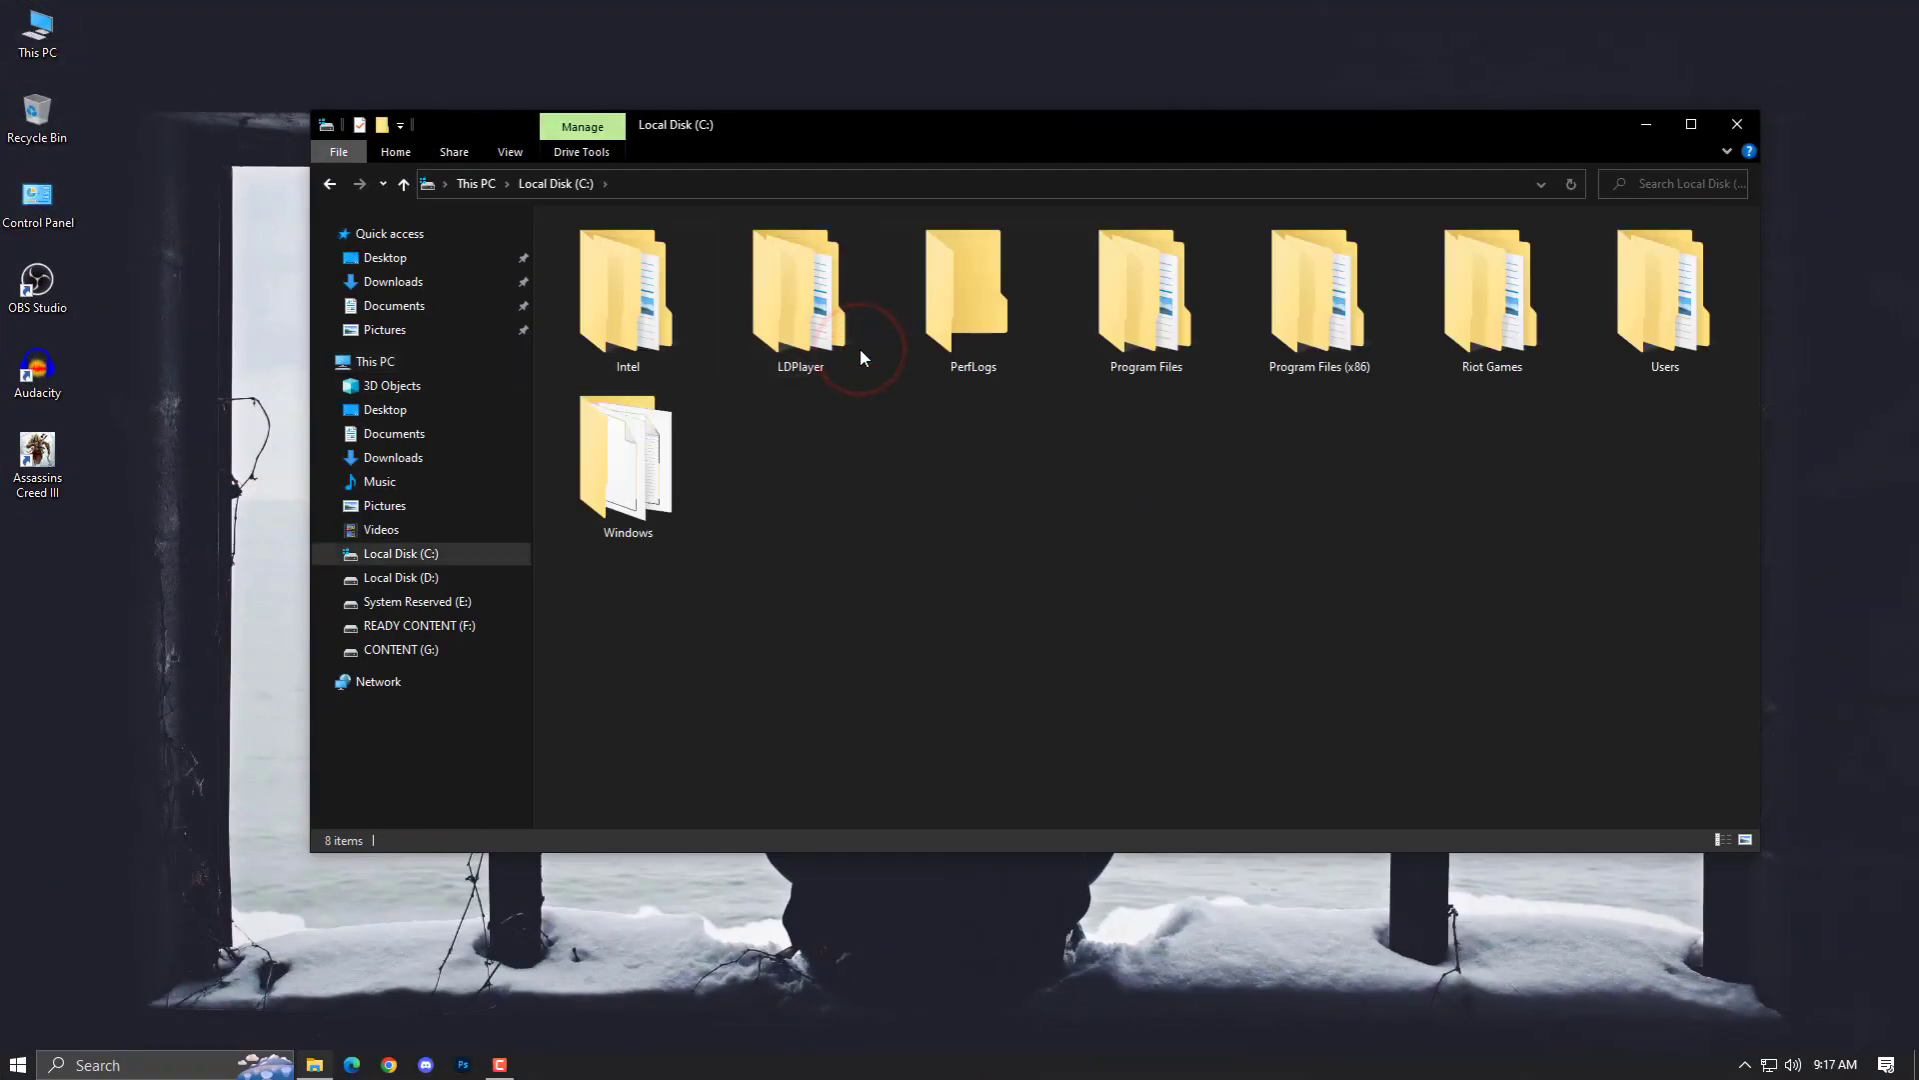
{"action": "double_click", "coordinate": [1495, 319]}
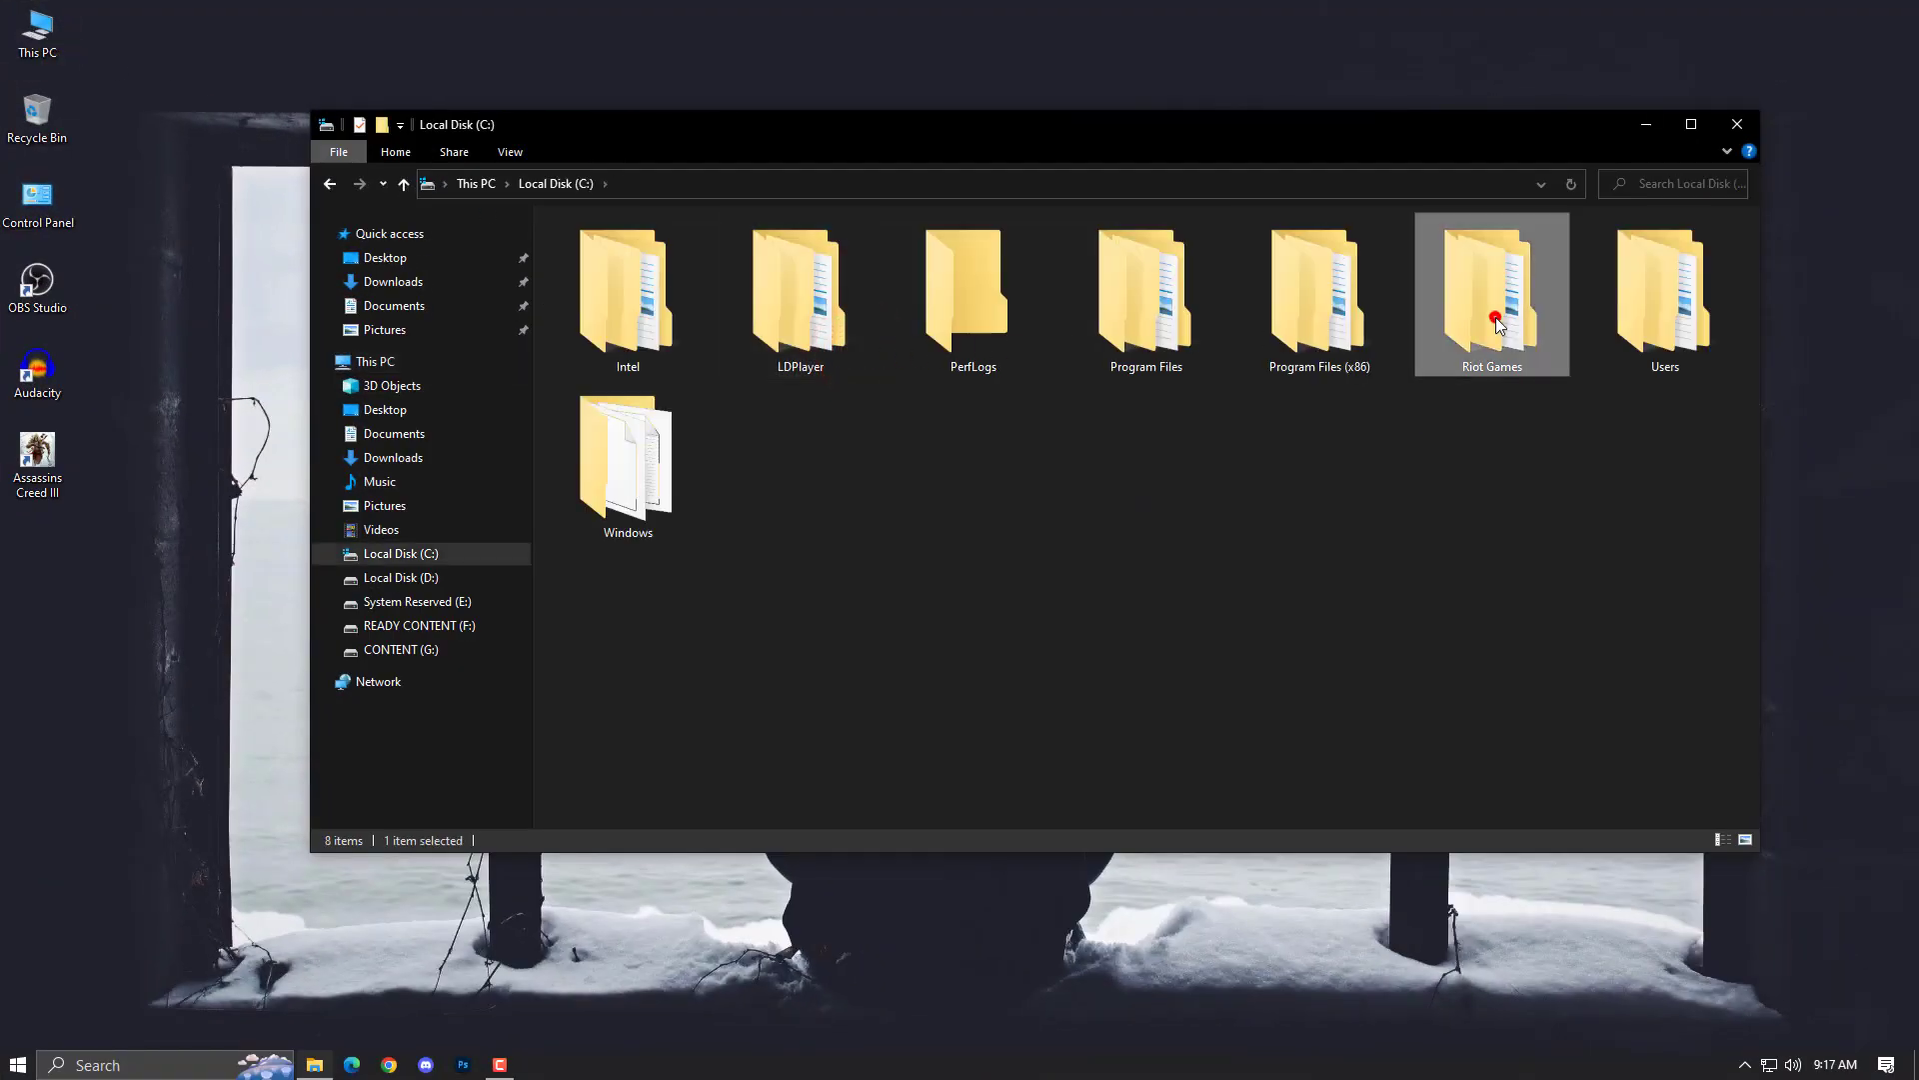
{"action": "right_click", "coordinate": [615, 270]}
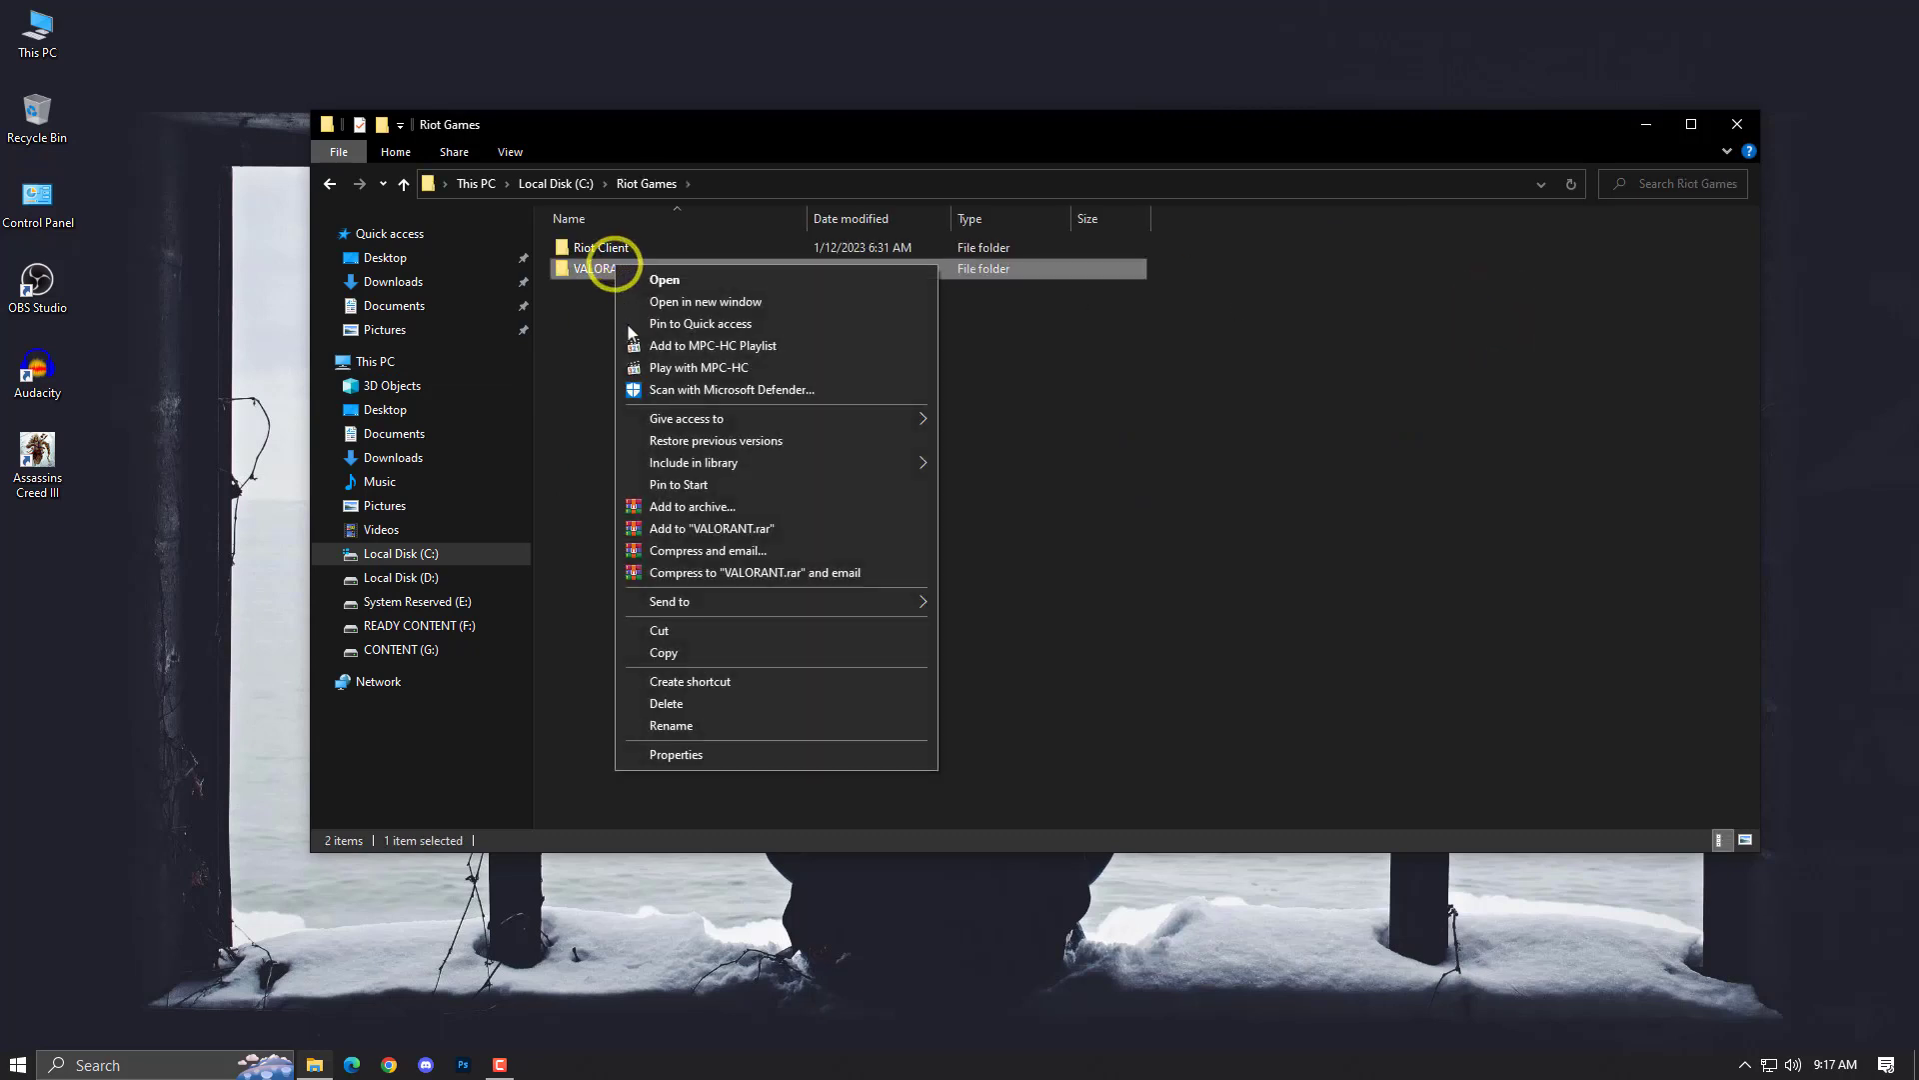
{"action": "left_click", "coordinate": [698, 656]}
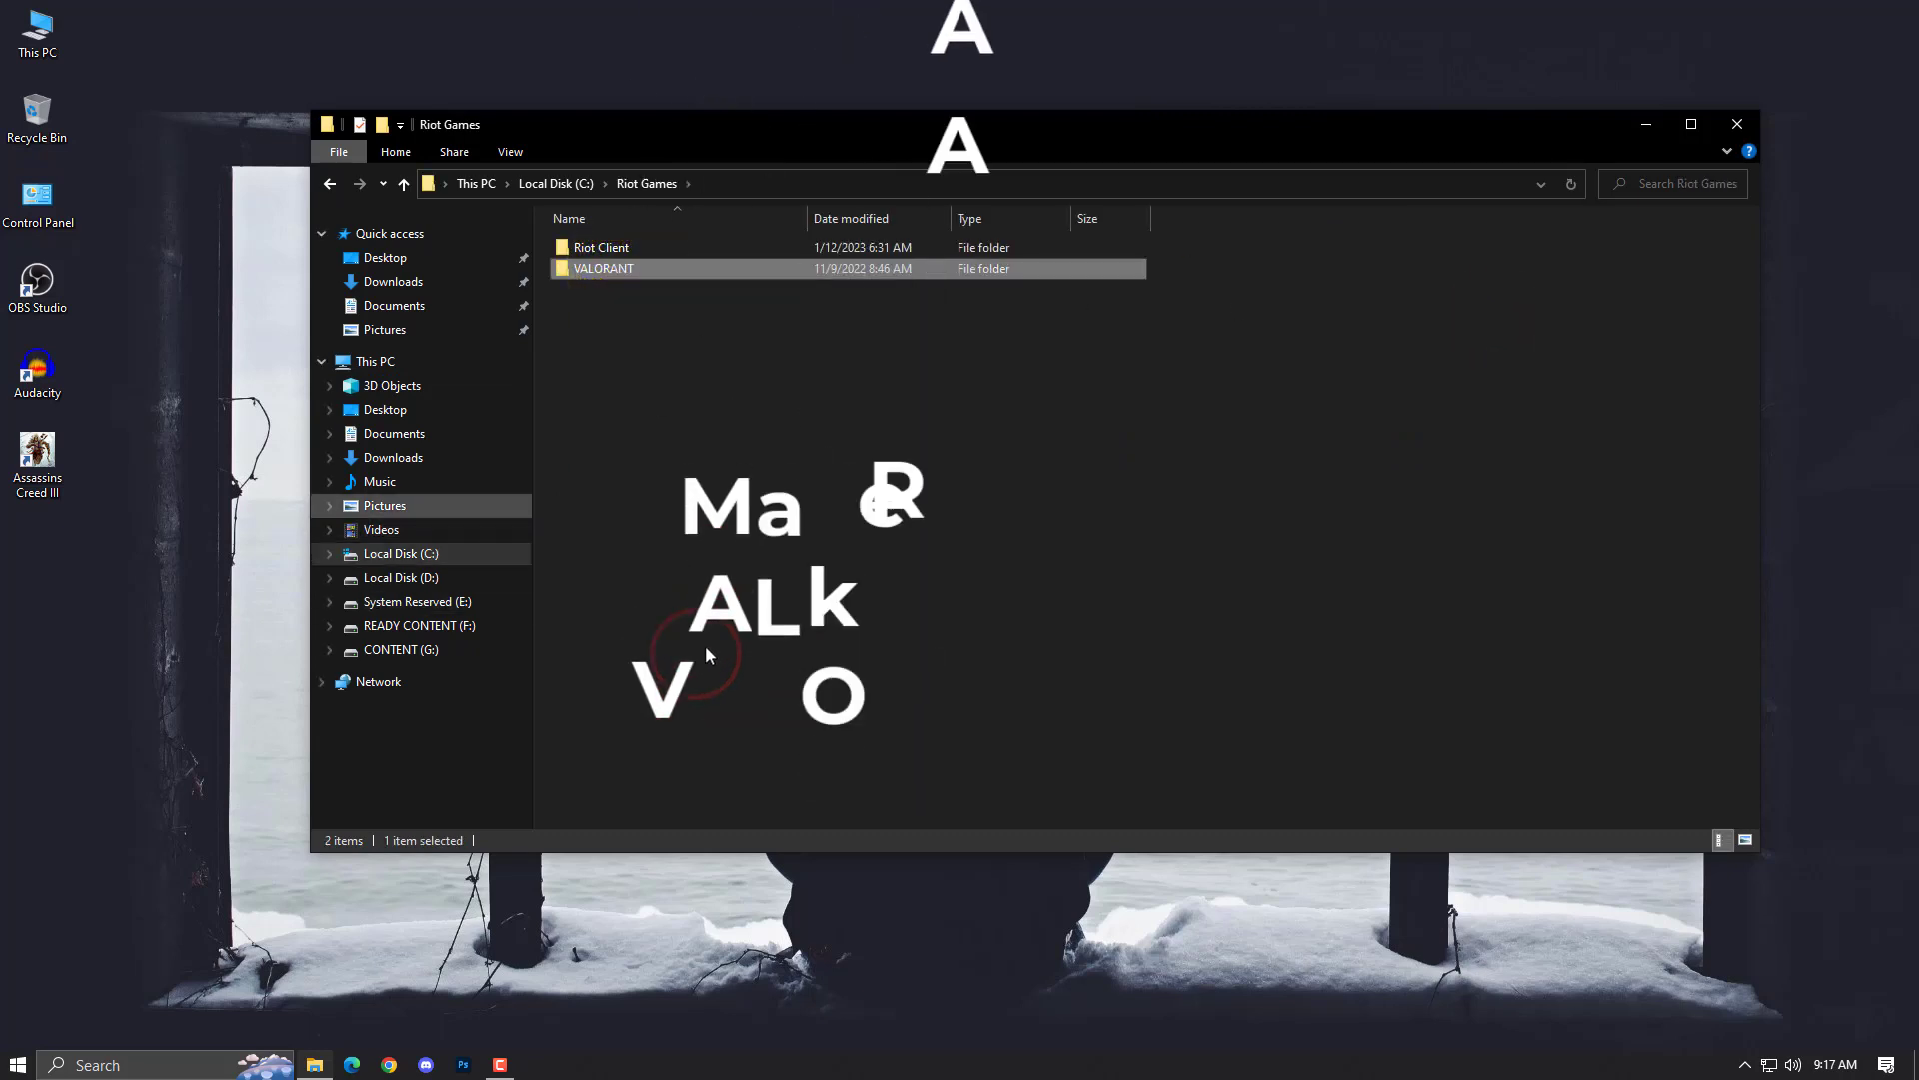
Check the Riot Client folder's options, then close the Riot Games window.
{"action": "left_click", "coordinate": [895, 500]}
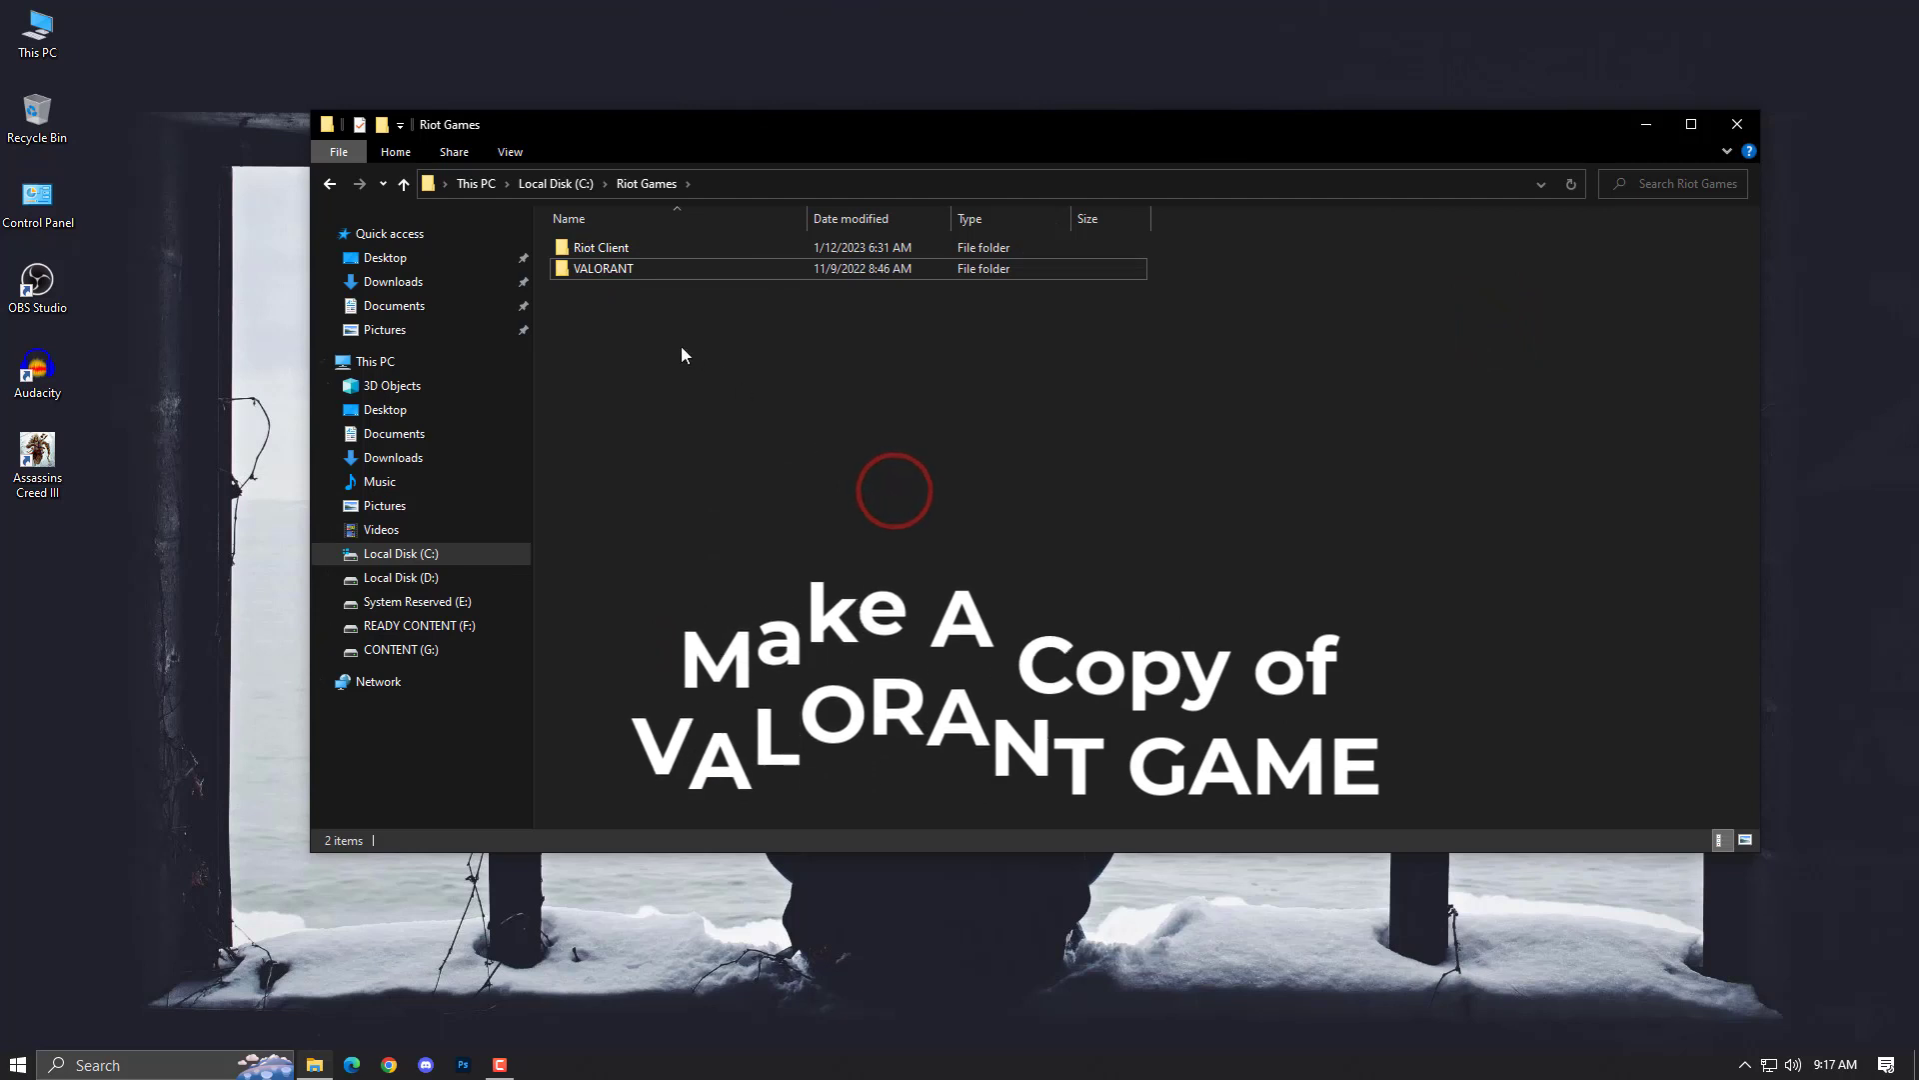
{"action": "right_click", "coordinate": [632, 248]}
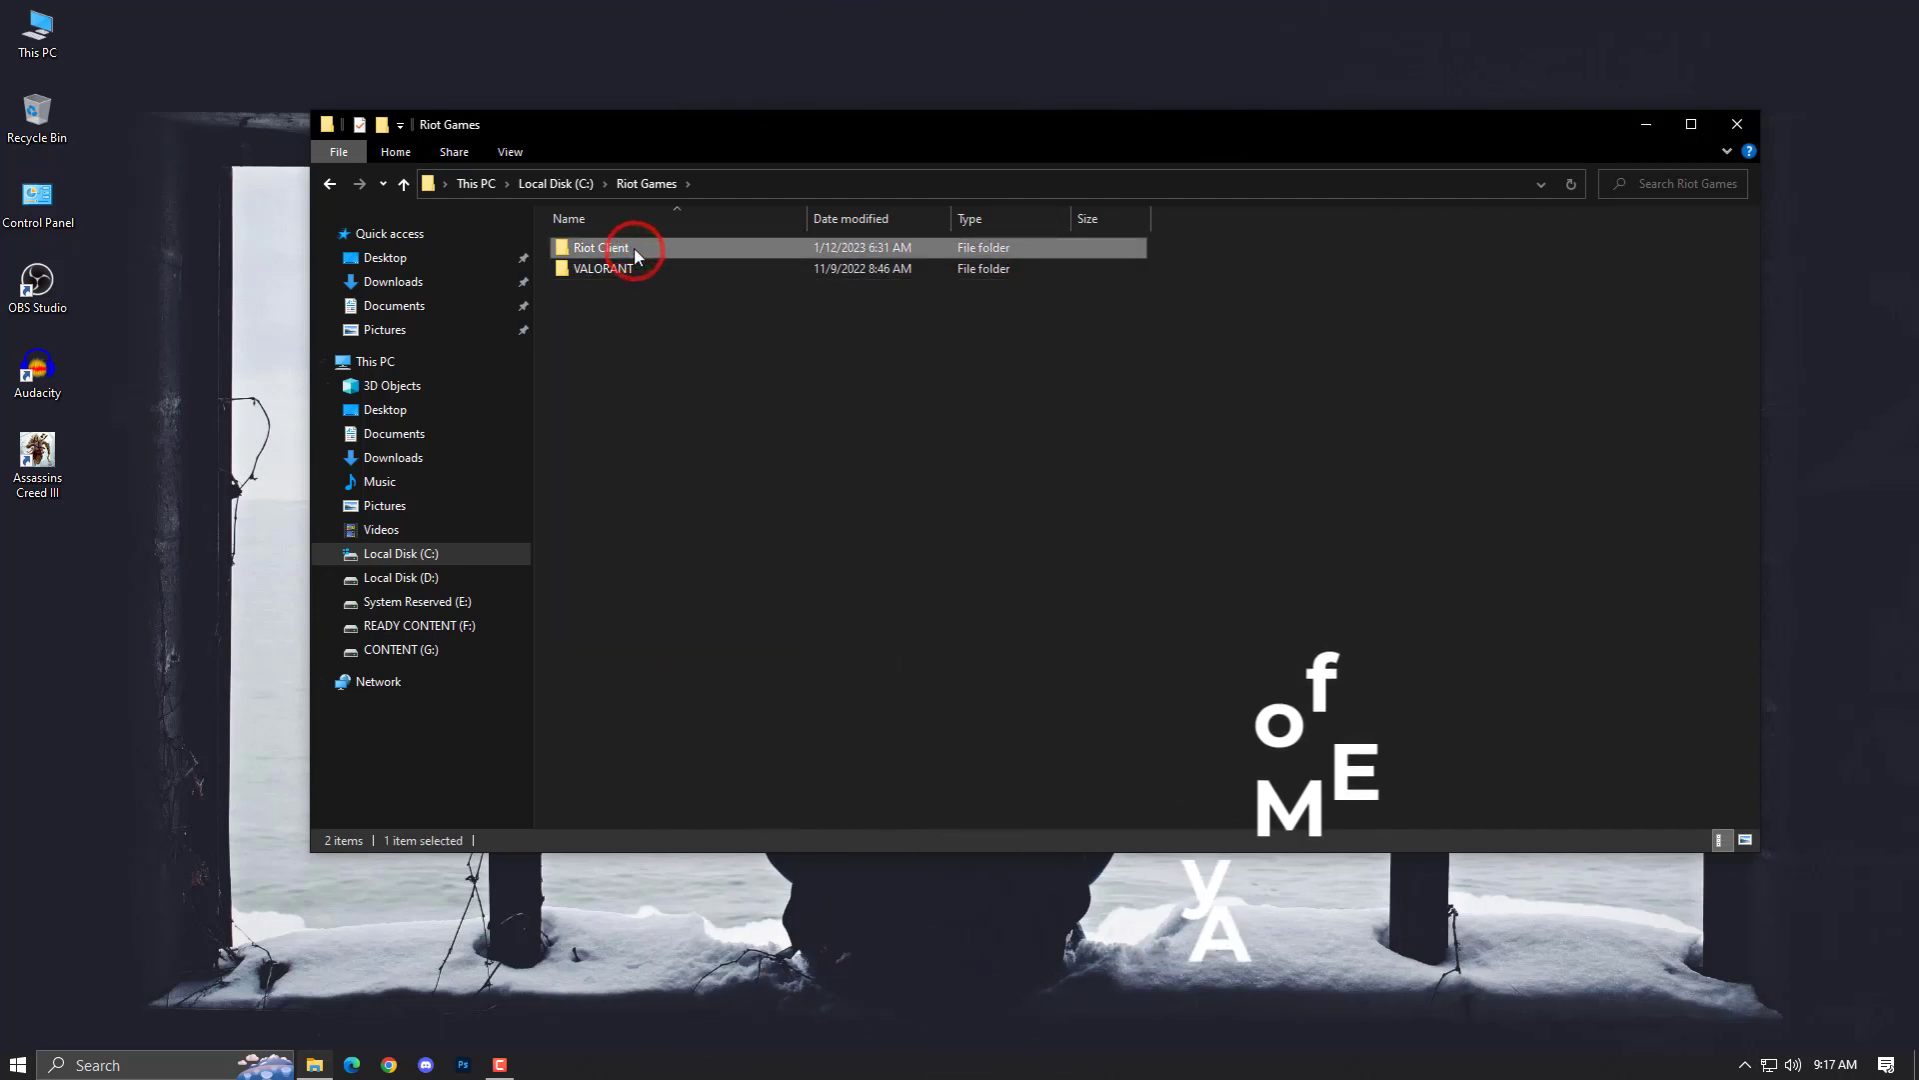
{"action": "left_click", "coordinate": [1324, 435]}
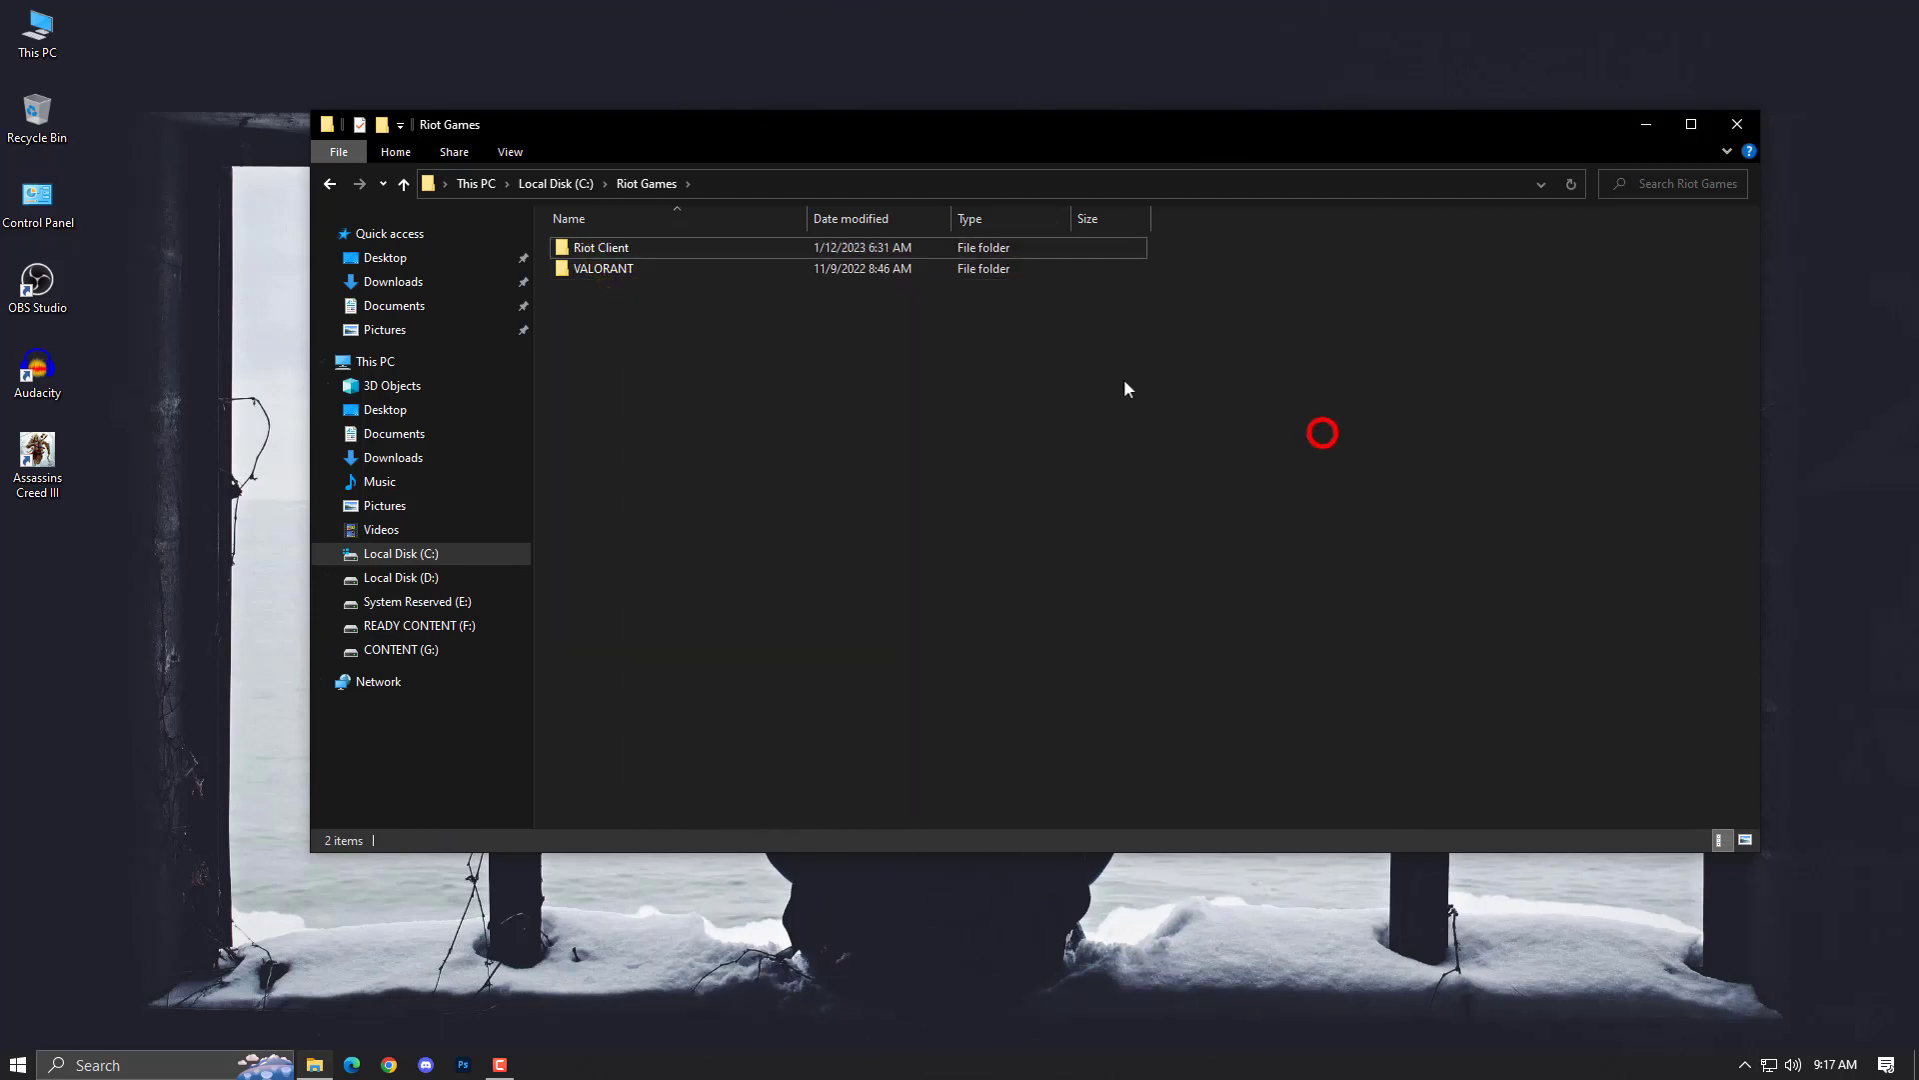
{"action": "left_click", "coordinate": [1739, 121]}
Find VALORANT in Settings' Apps & features list and reveal its Modify/Uninstall buttons.
{"action": "key", "text": "super"}
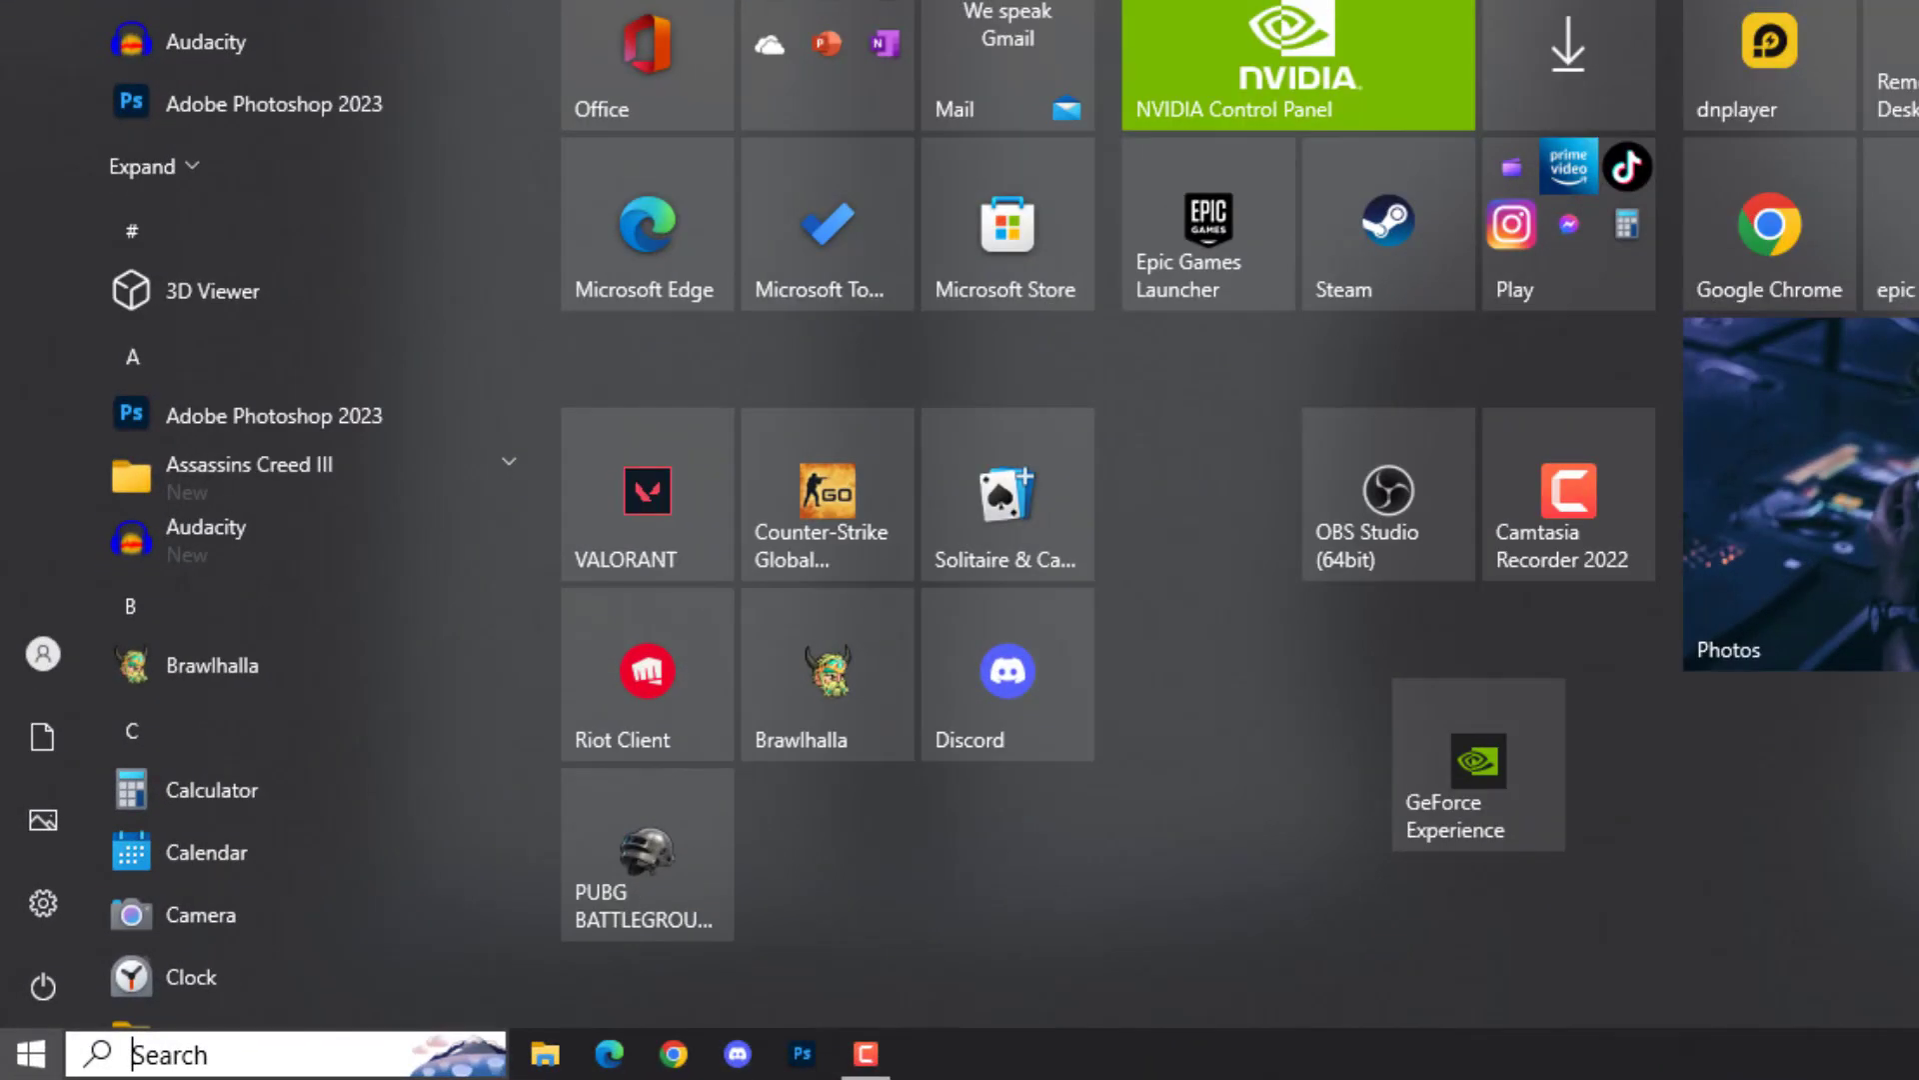
{"action": "left_click", "coordinate": [42, 902]}
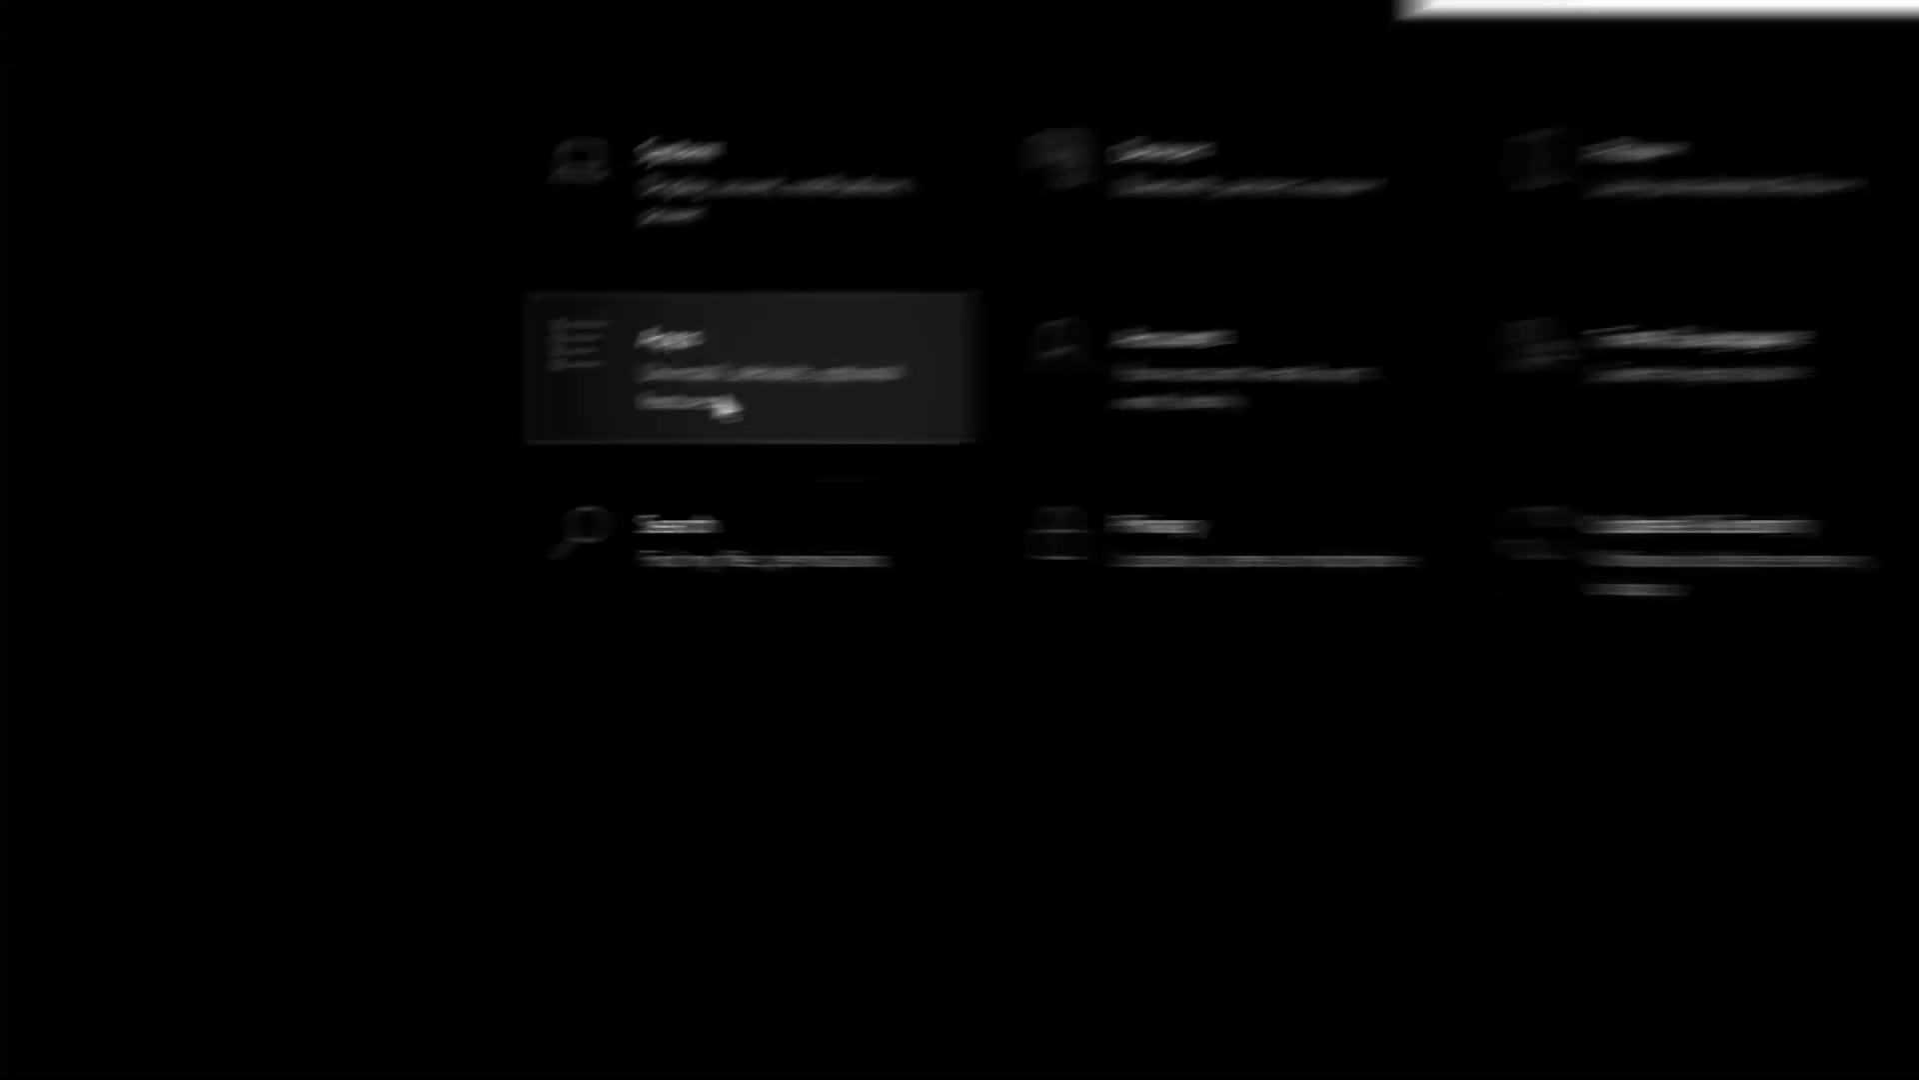
{"action": "left_click", "coordinate": [724, 405]}
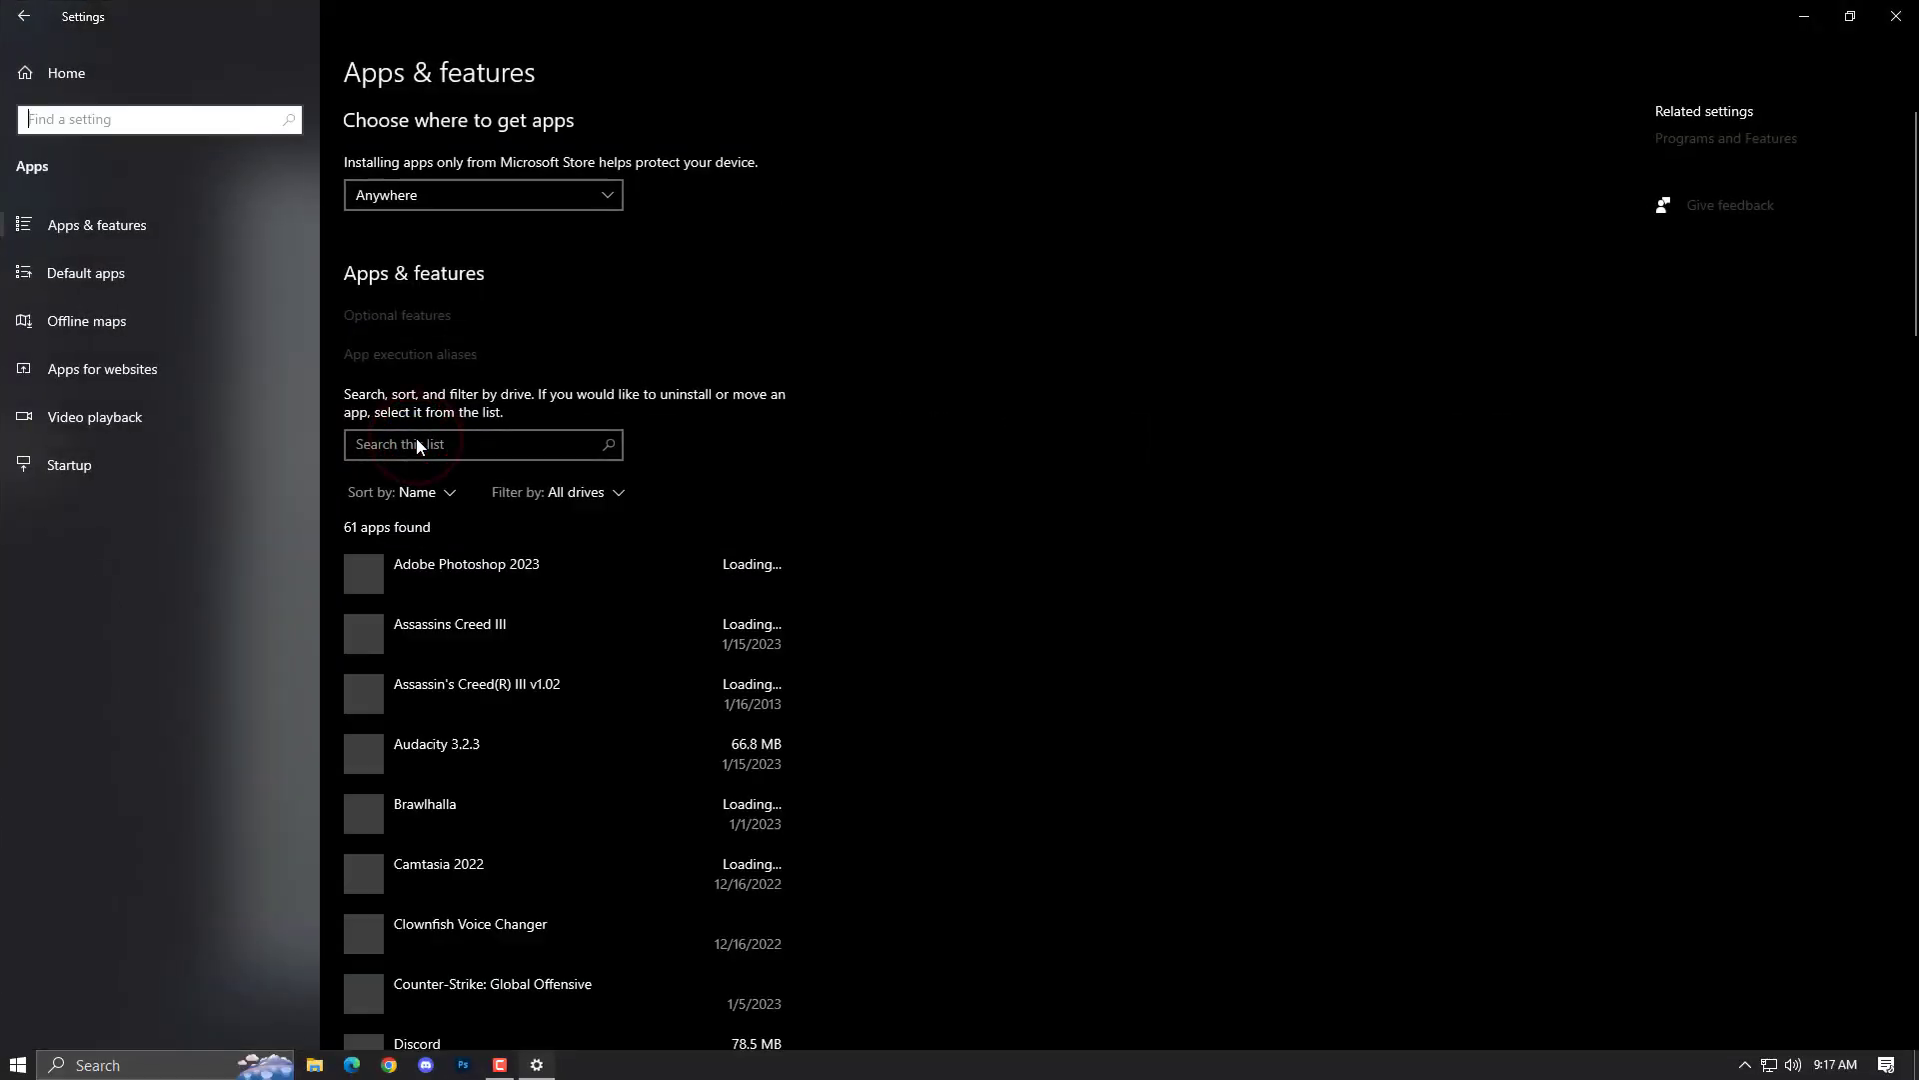
{"action": "scroll", "coordinate": [427, 444], "scroll_direction": "down", "scroll_amount": 15}
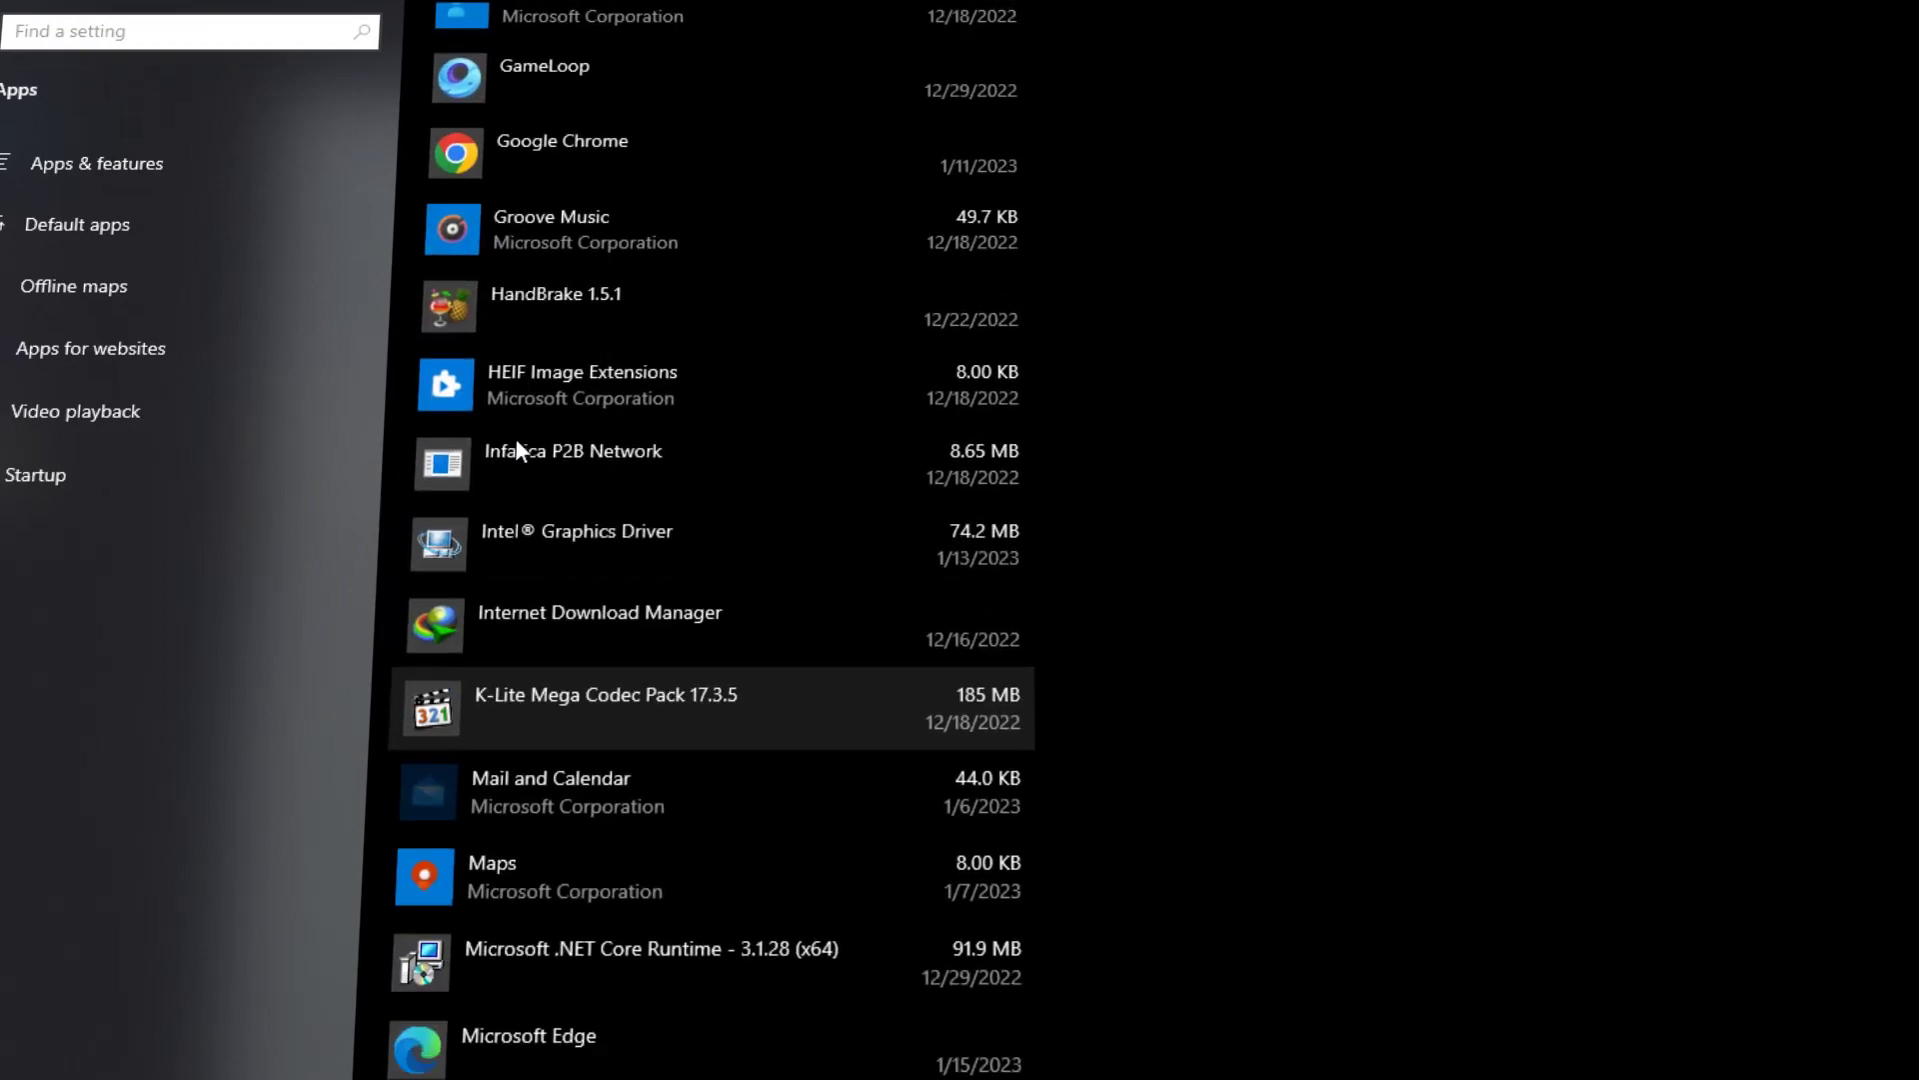
{"action": "scroll", "coordinate": [517, 445], "scroll_direction": "down", "scroll_amount": 8}
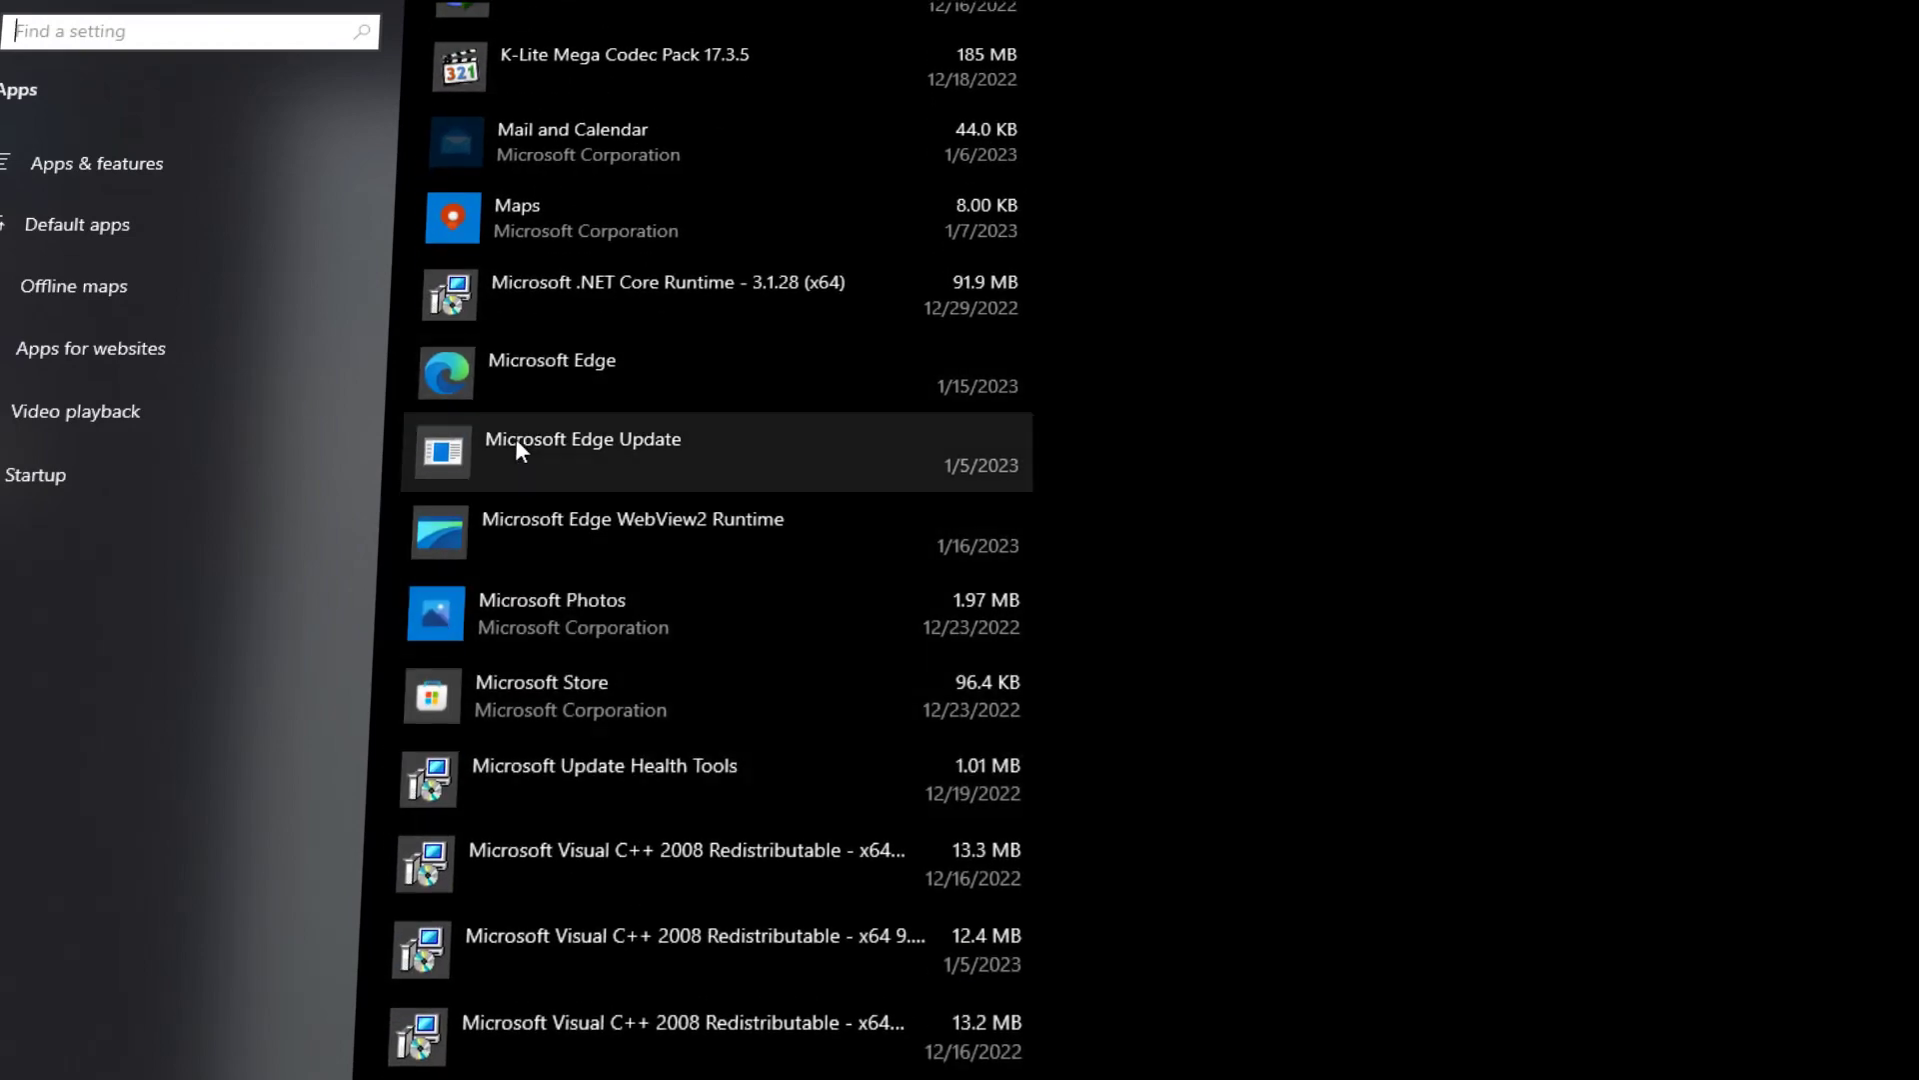
{"action": "scroll", "coordinate": [517, 442], "scroll_direction": "down", "scroll_amount": 15}
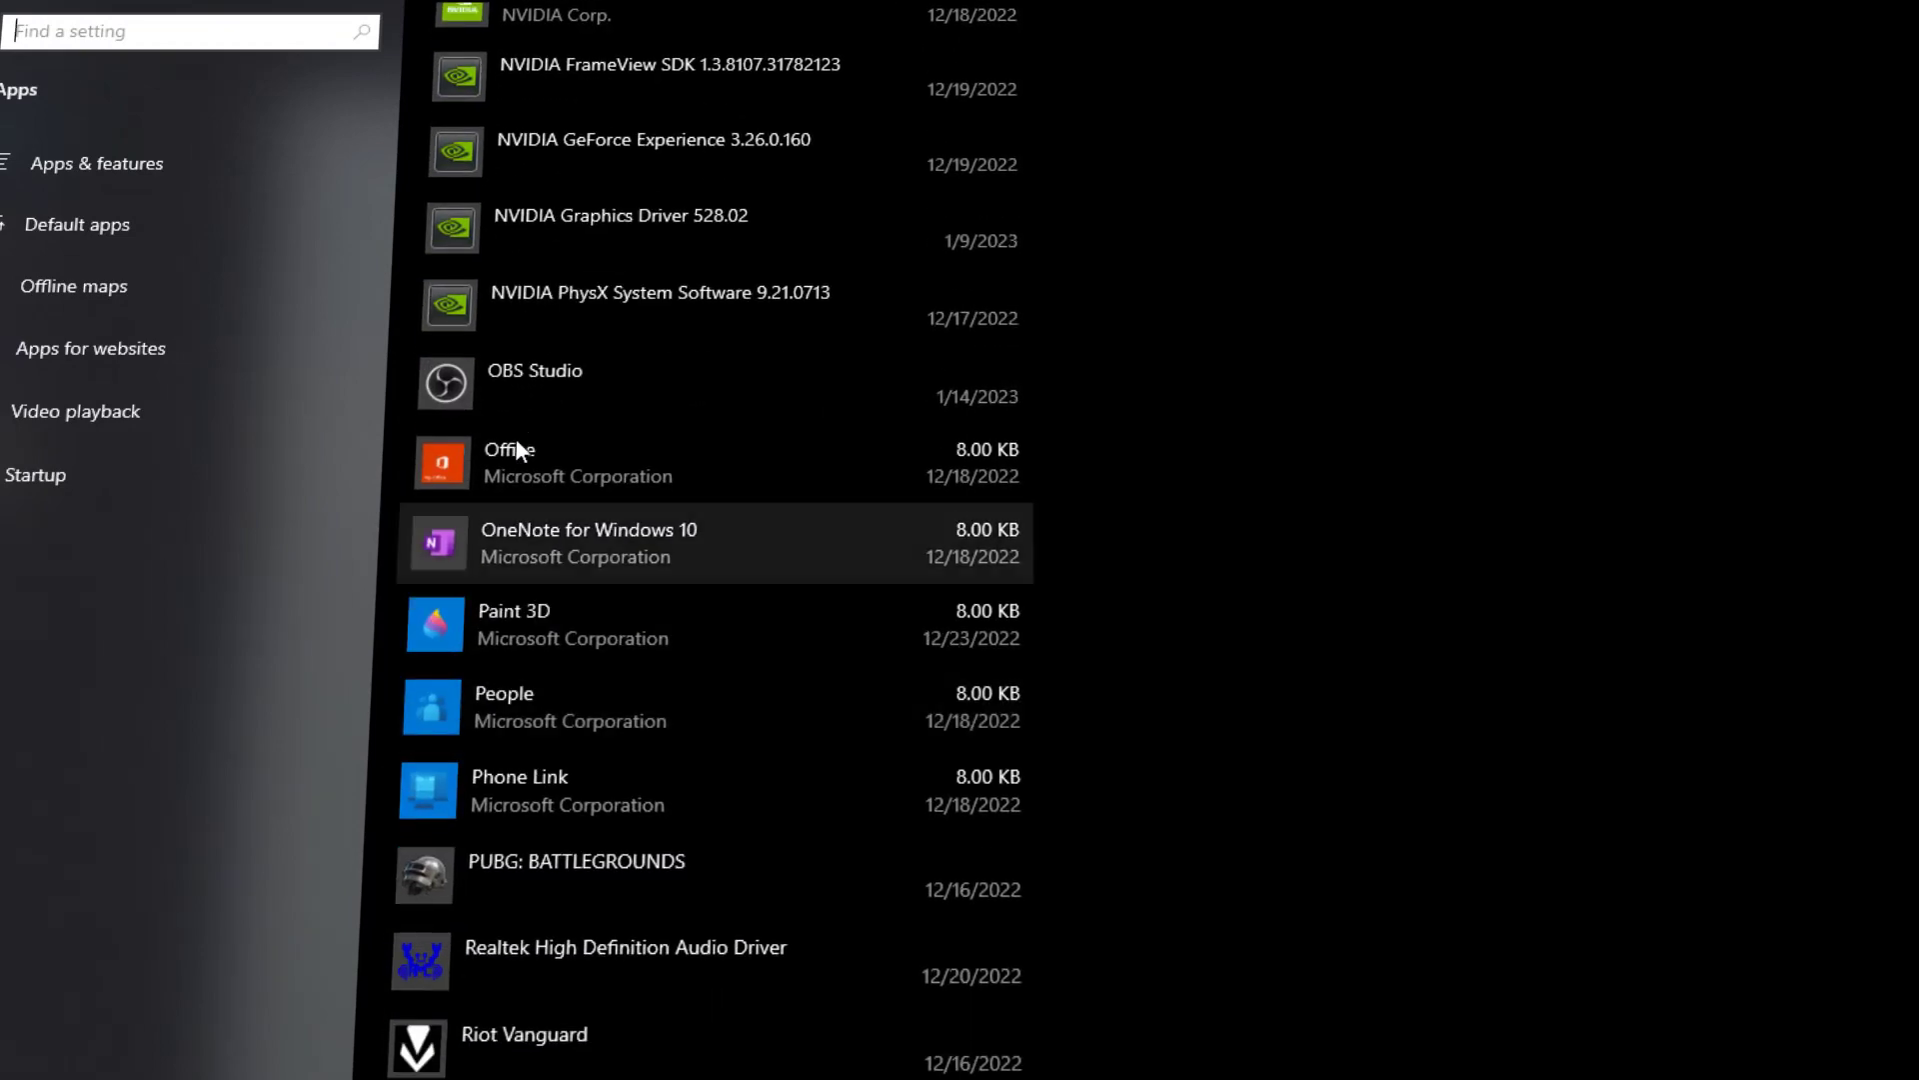
{"action": "scroll", "coordinate": [517, 446], "scroll_direction": "down", "scroll_amount": 15}
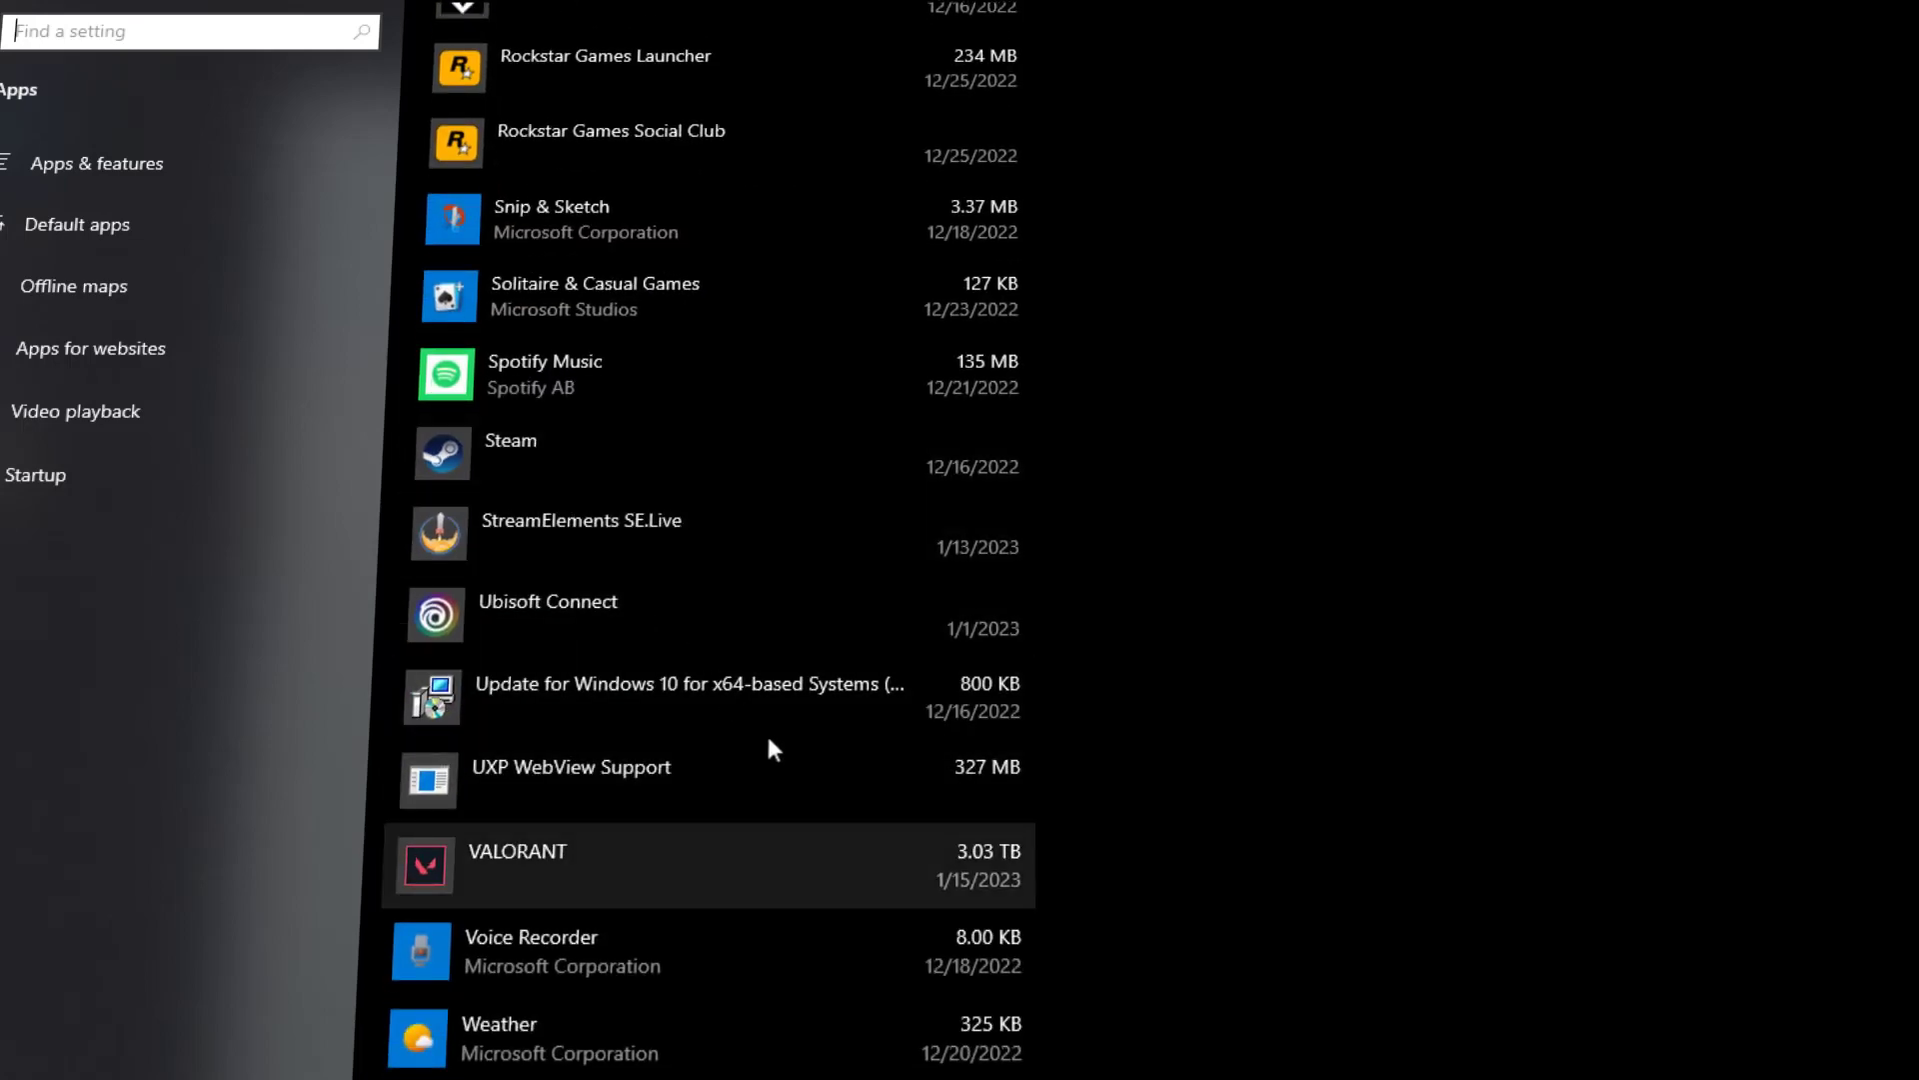
{"action": "scroll", "coordinate": [773, 750], "scroll_direction": "up", "scroll_amount": 1}
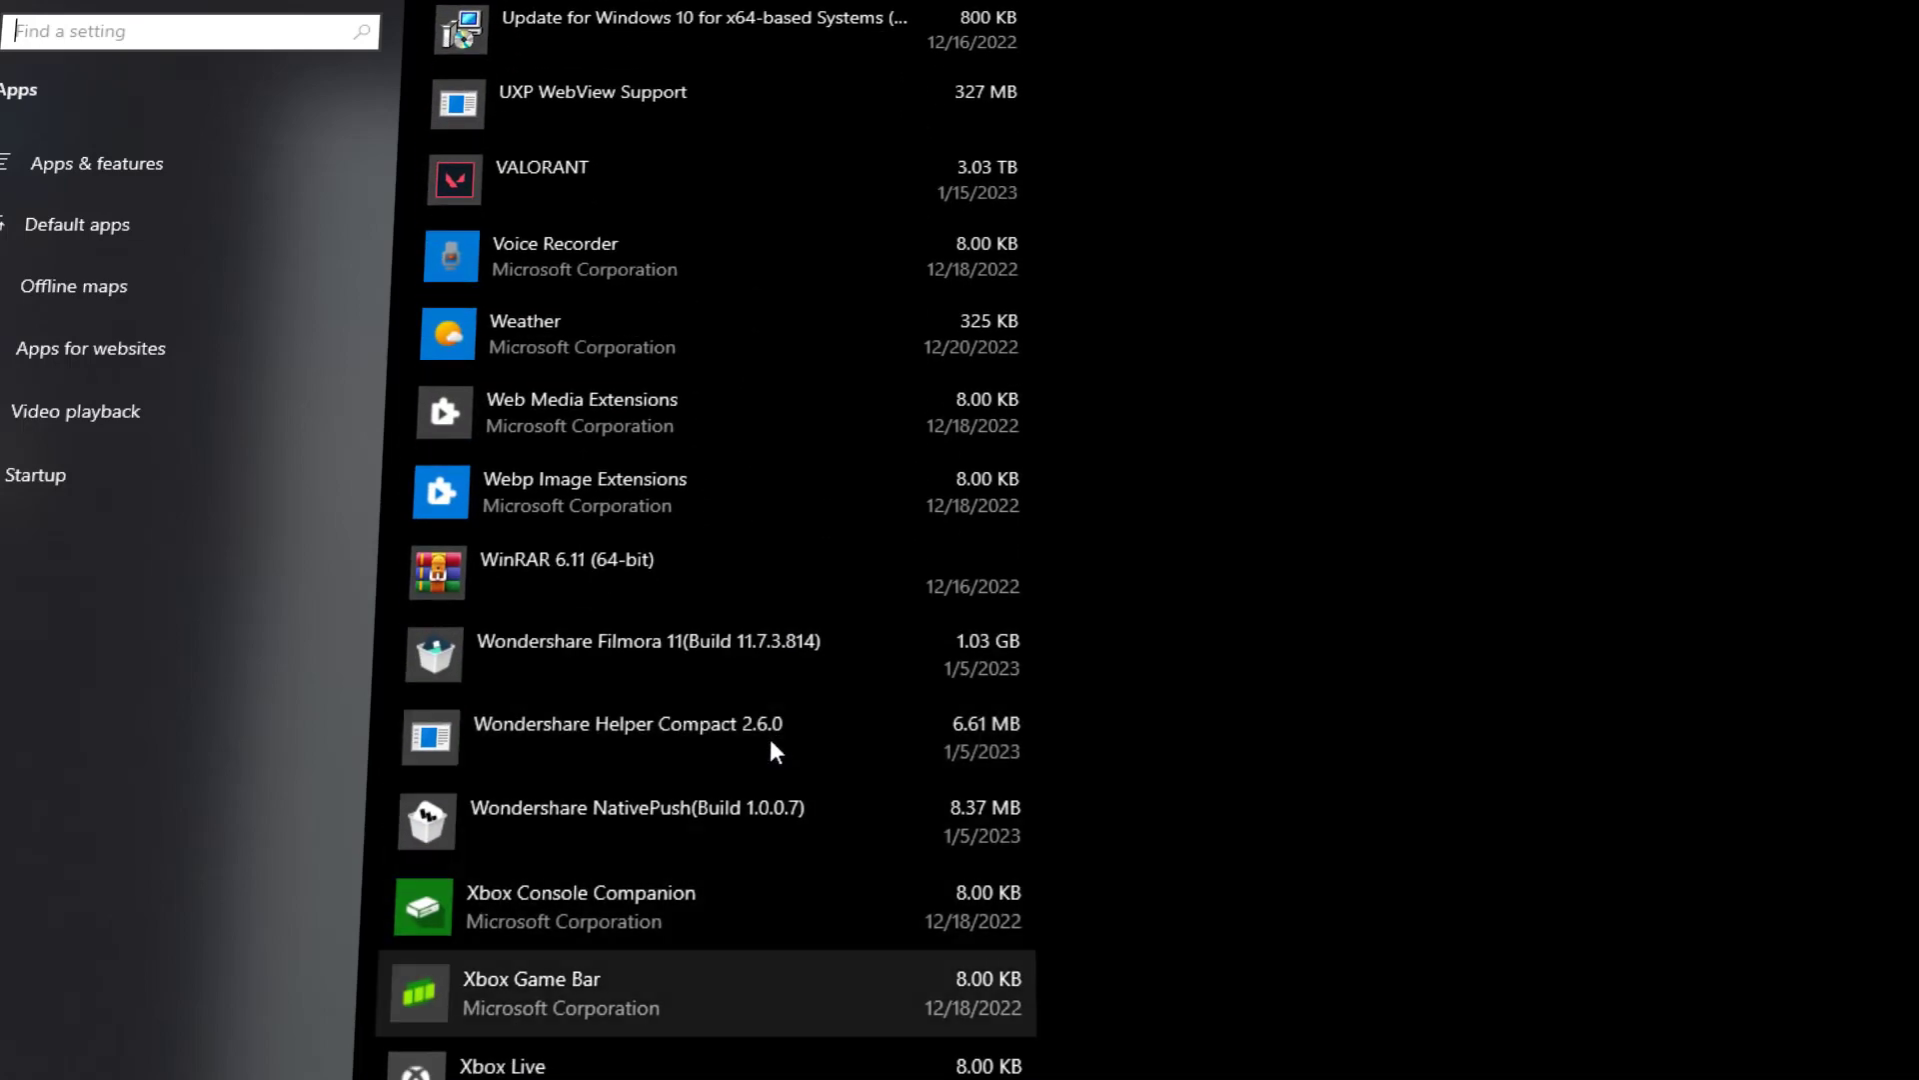
{"action": "scroll", "coordinate": [799, 720], "scroll_direction": "up", "scroll_amount": 5}
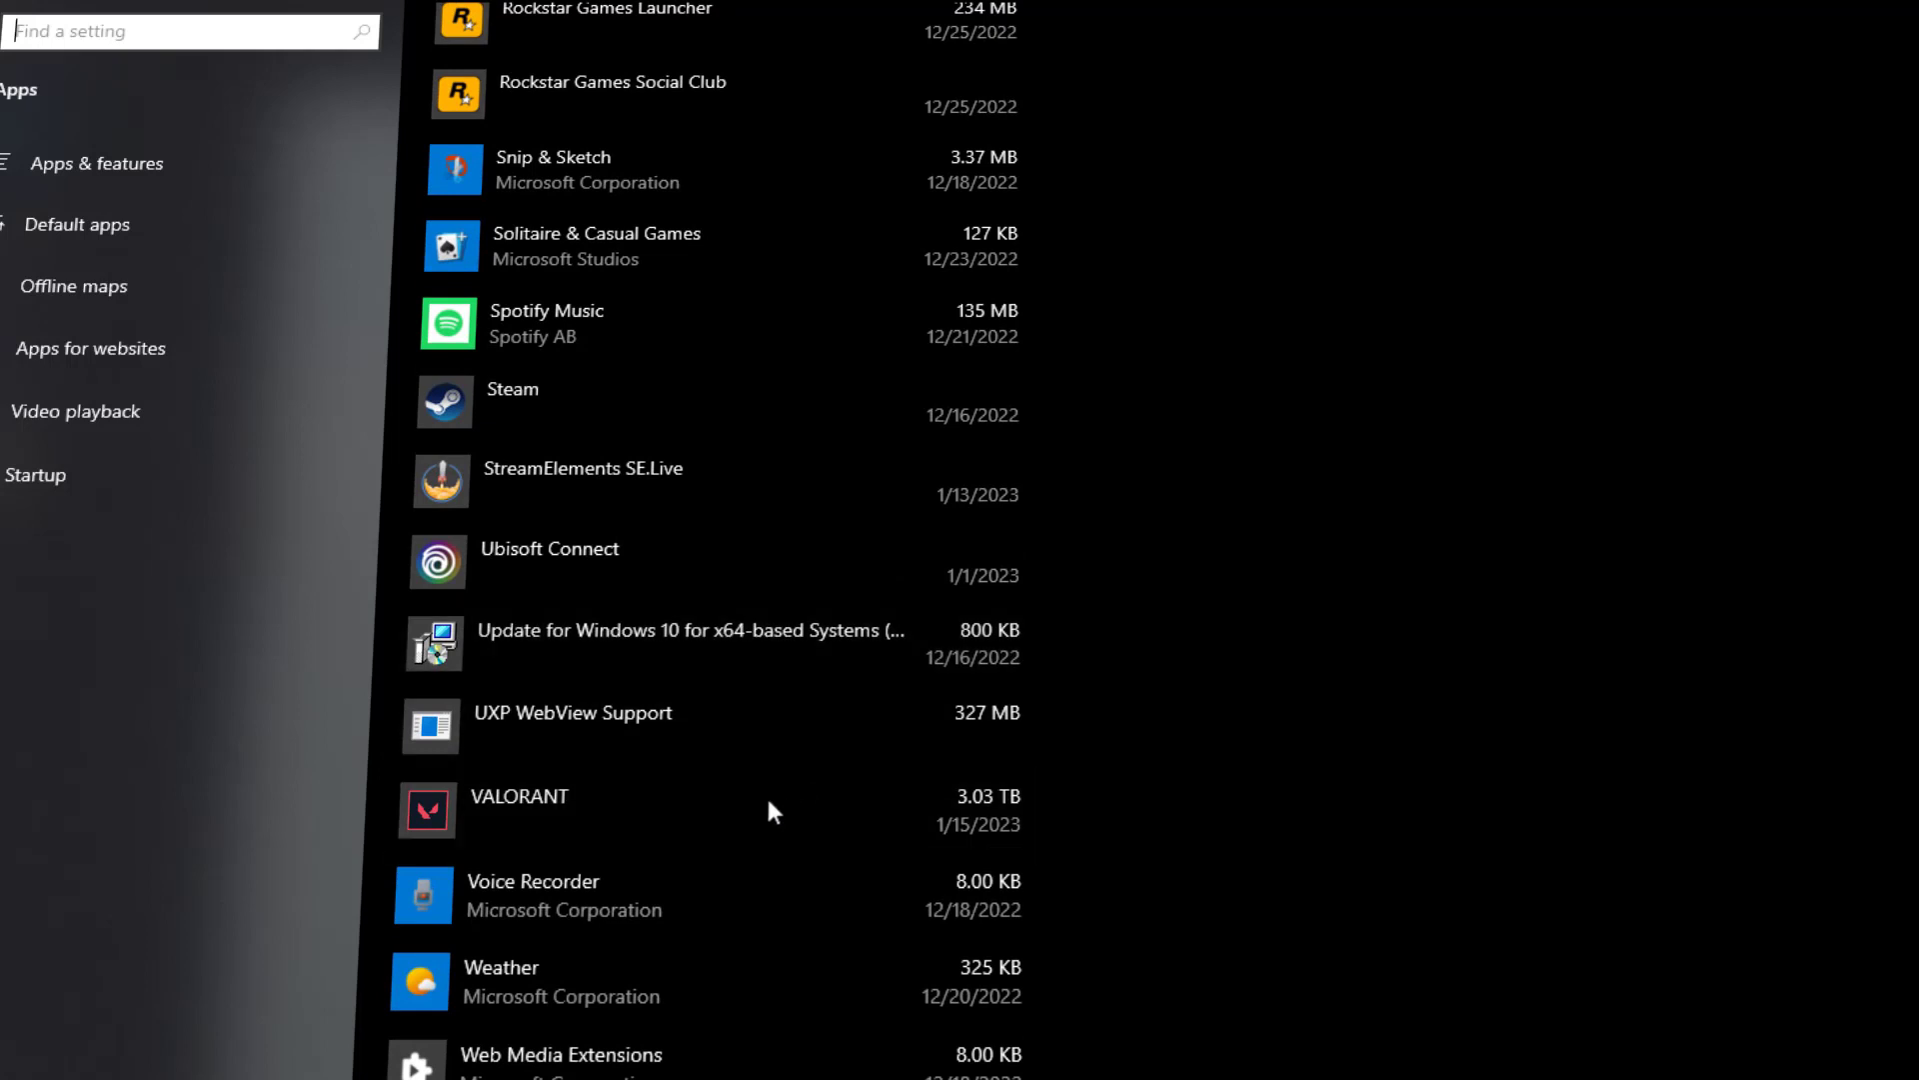
{"action": "left_click", "coordinate": [703, 811]}
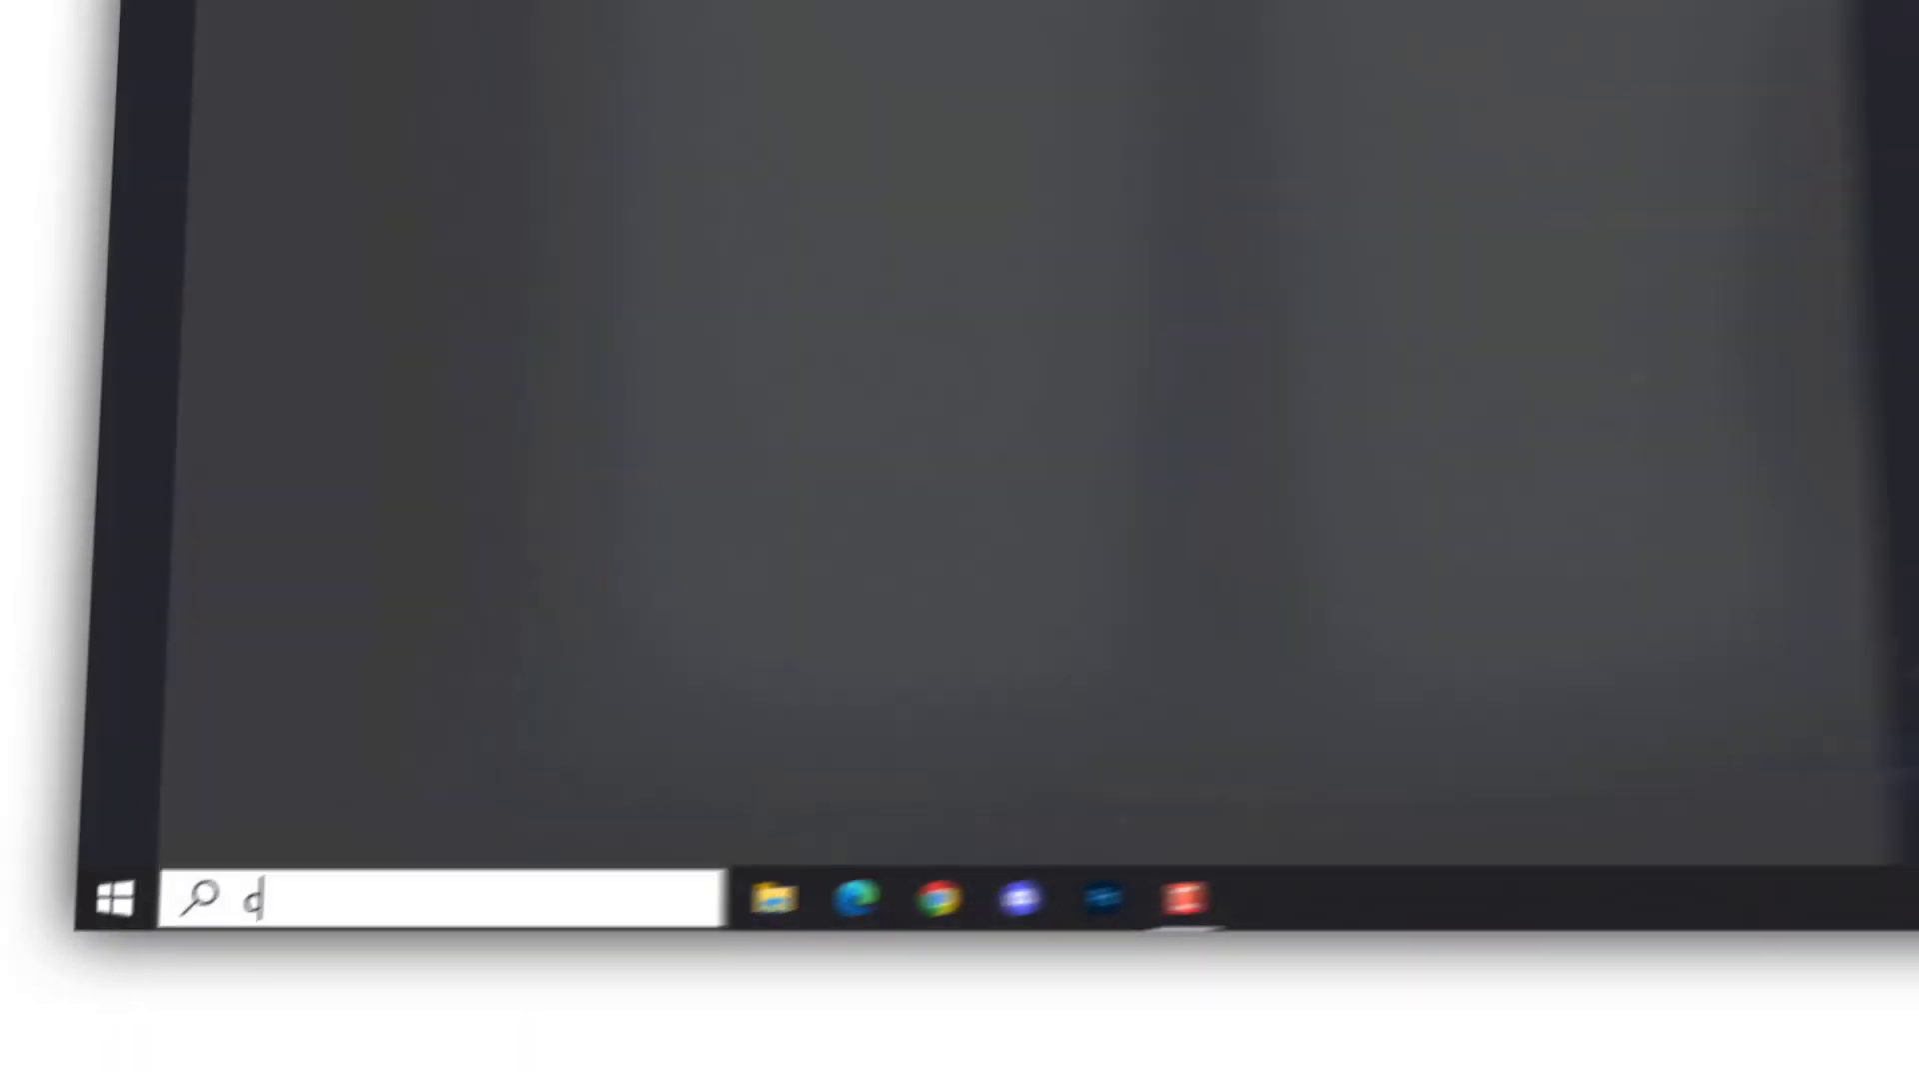
Open Control Panel's Programs and Features list of installed programs.
{"action": "type", "text": "ontr"}
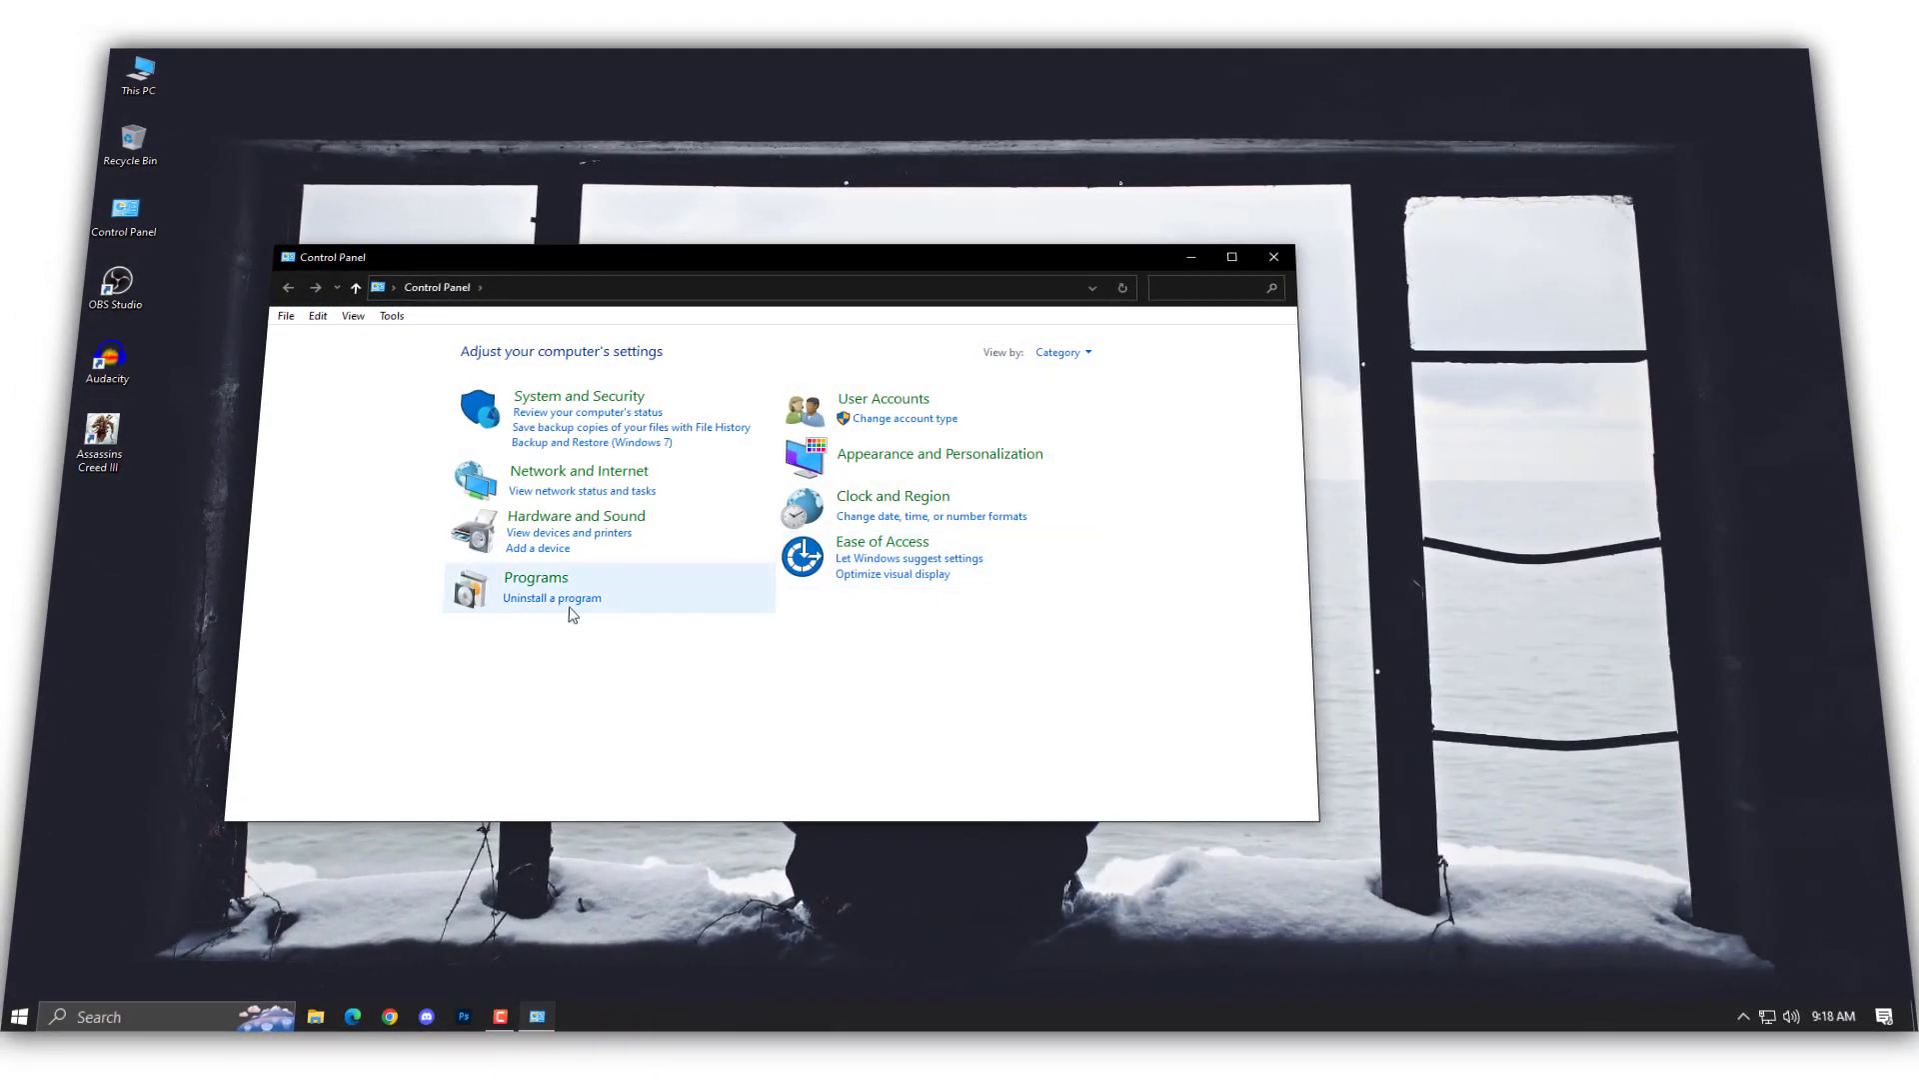
{"action": "left_click", "coordinate": [570, 614]}
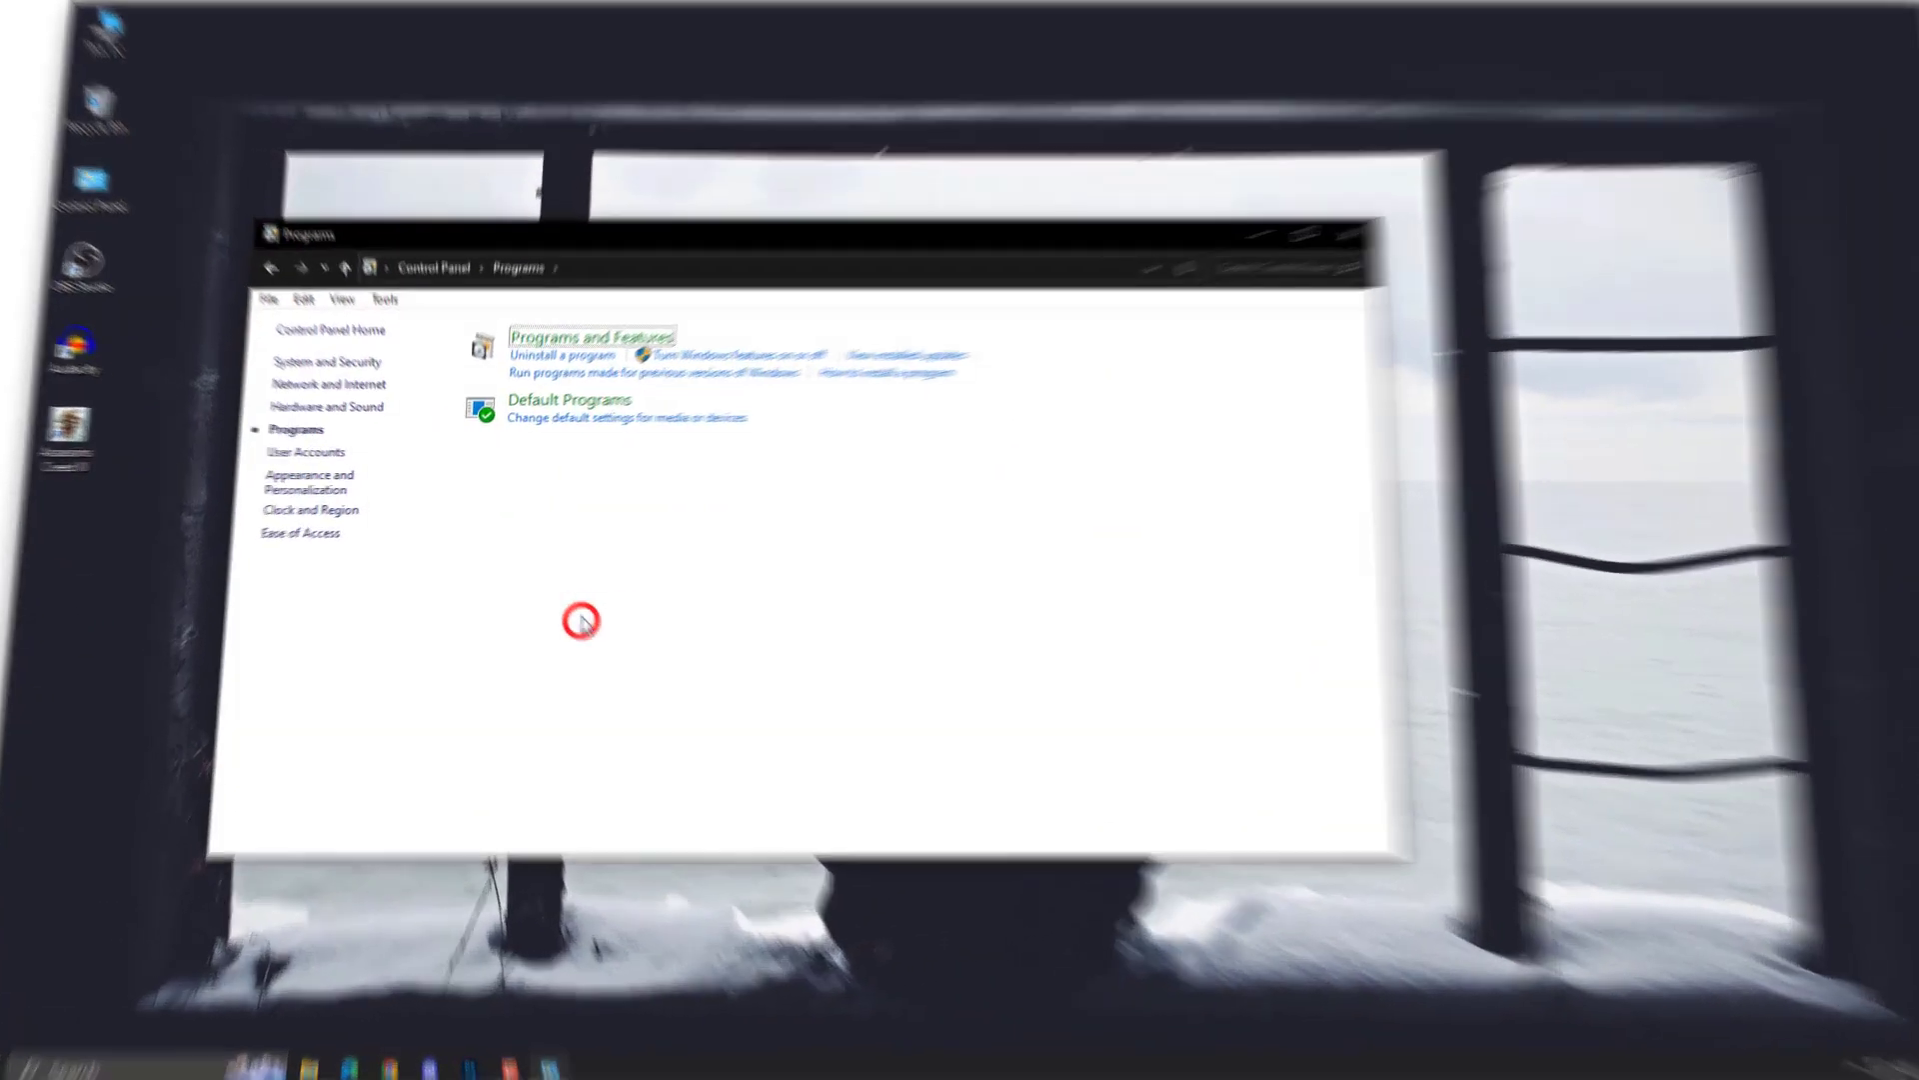
{"action": "left_click", "coordinate": [558, 358]}
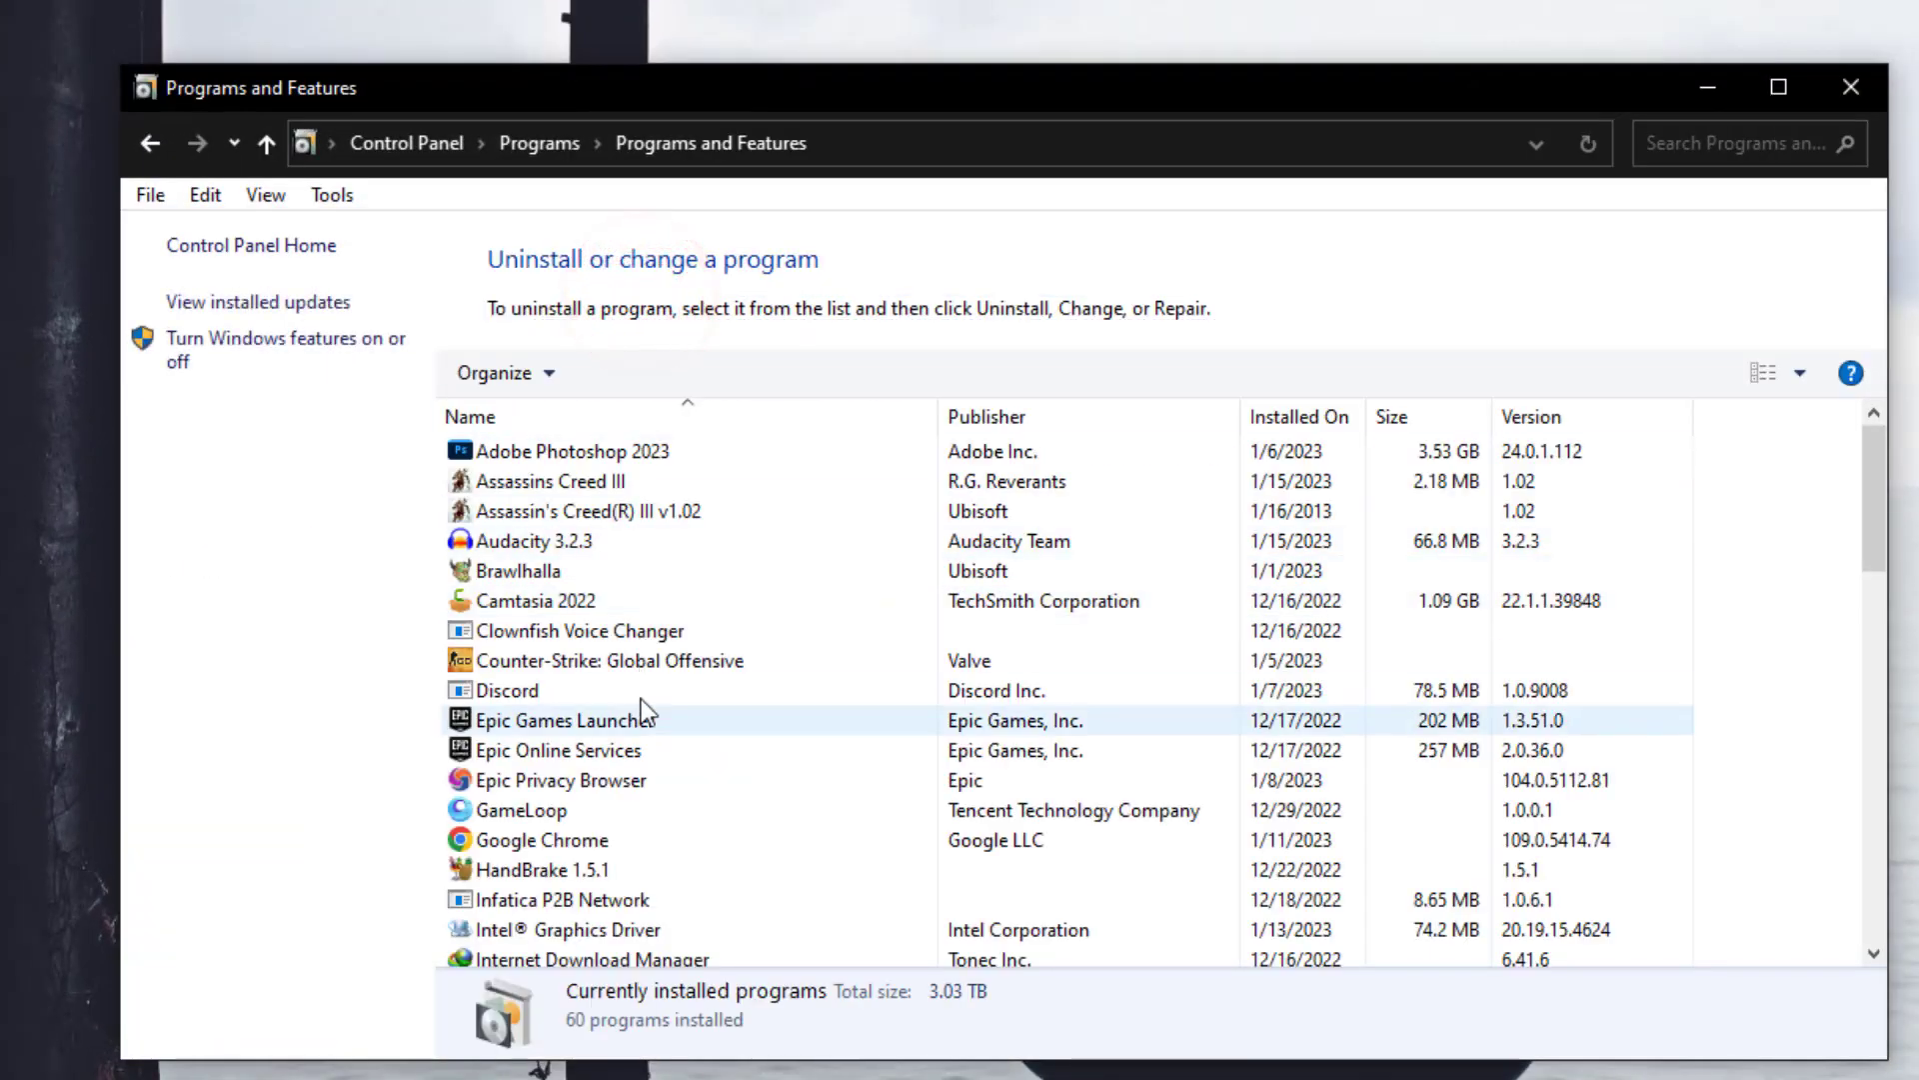
Select Riot Vanguard, view its Uninstall option without removing it, and return to the list top.
{"action": "left_click", "coordinate": [641, 700]}
{"action": "key", "text": "Down"}
{"action": "key", "text": "Down"}
{"action": "key", "text": "Down"}
{"action": "key", "text": "Down"}
{"action": "key", "text": "Down"}
{"action": "key", "text": "Down"}
{"action": "key", "text": "Down"}
{"action": "key", "text": "Down"}
{"action": "key", "text": "Down"}
{"action": "key", "text": "Down"}
{"action": "key", "text": "Down"}
{"action": "key", "text": "Down"}
{"action": "key", "text": "Down"}
{"action": "key", "text": "Down"}
{"action": "key", "text": "Down"}
{"action": "key", "text": "Down"}
{"action": "key", "text": "Down"}
{"action": "key", "text": "Down"}
{"action": "key", "text": "Down"}
{"action": "key", "text": "Down"}
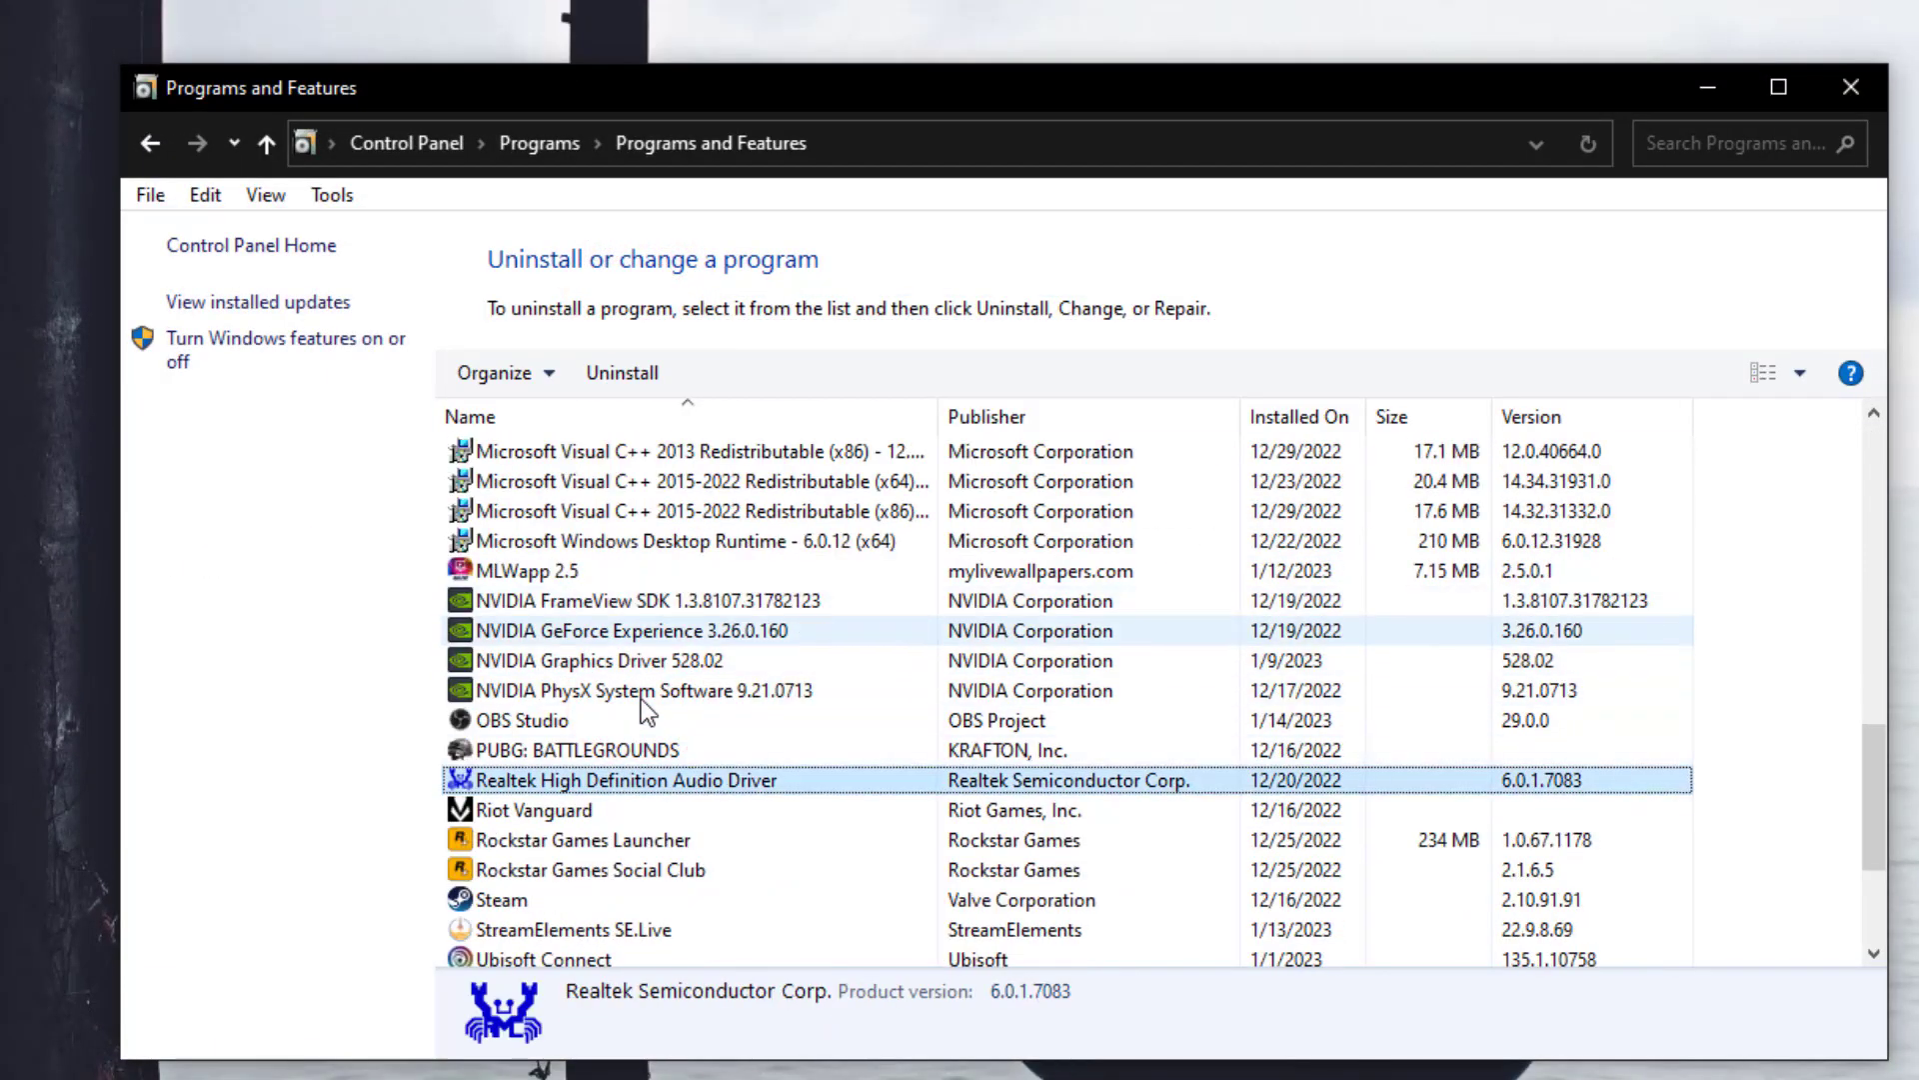
{"action": "scroll", "coordinate": [644, 705], "scroll_direction": "down", "scroll_amount": 3}
{"action": "key", "text": "Down"}
{"action": "key", "text": "Down"}
{"action": "key", "text": "Down"}
{"action": "key", "text": "Up"}
{"action": "key", "text": "Up"}
{"action": "key", "text": "Up"}
{"action": "key", "text": "Up"}
{"action": "key", "text": "Down"}
{"action": "key", "text": "Down"}
{"action": "key", "text": "Down"}
{"action": "key", "text": "Down"}
{"action": "key", "text": "Up"}
{"action": "key", "text": "Up"}
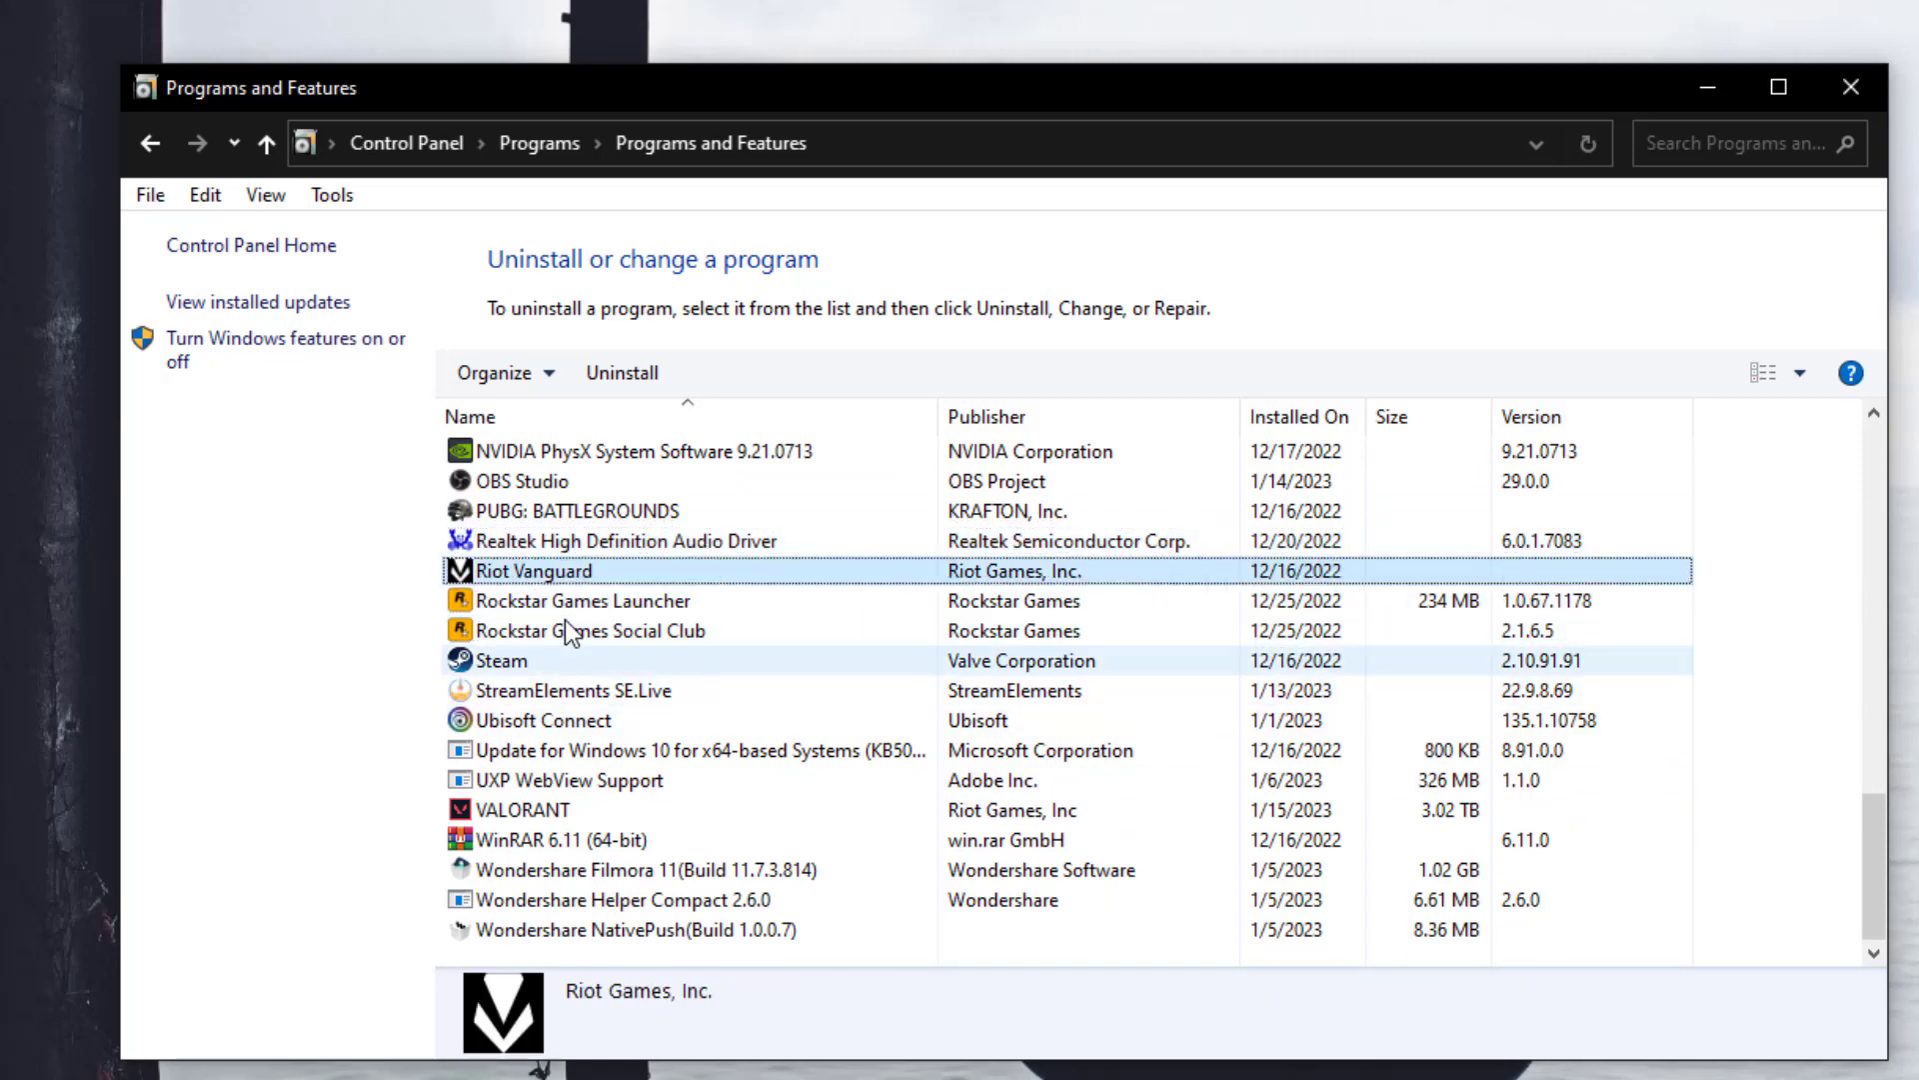
{"action": "right_click", "coordinate": [513, 576]}
{"action": "left_click", "coordinate": [482, 574]}
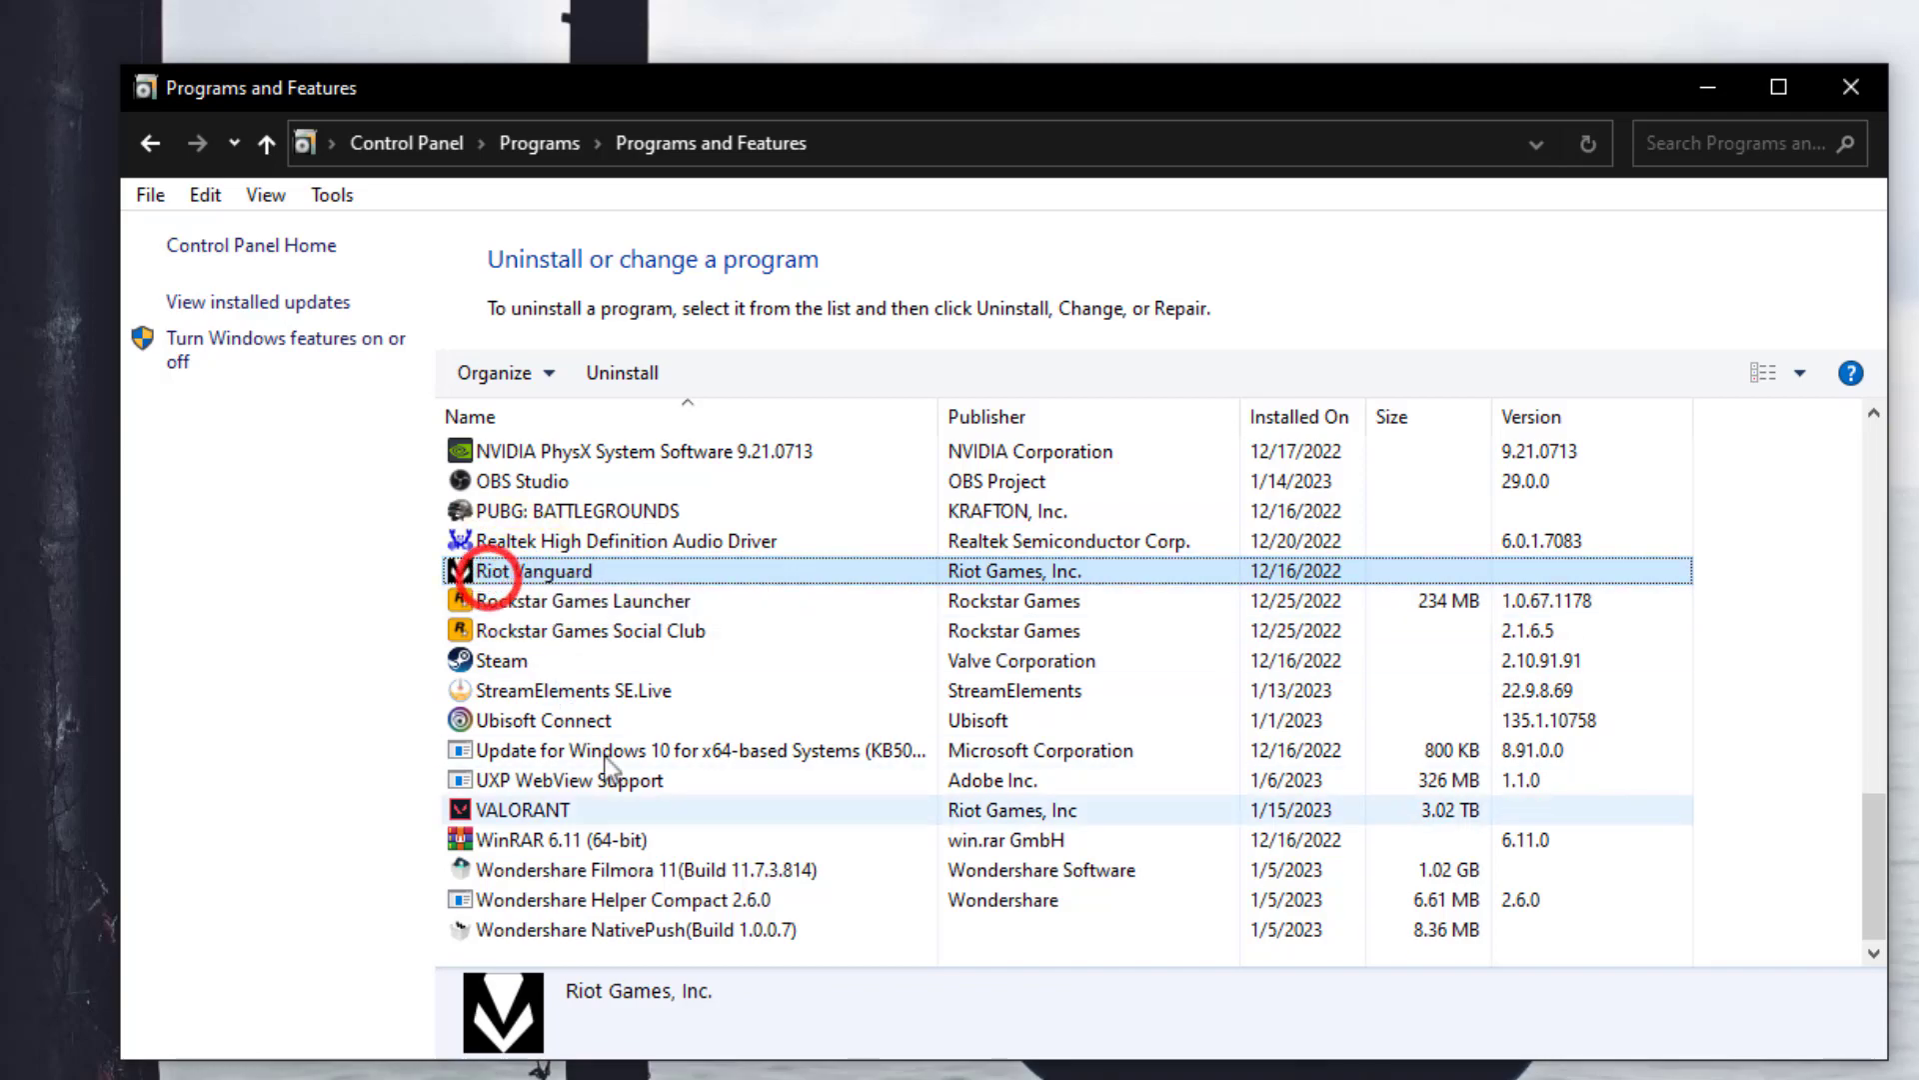
{"action": "scroll", "coordinate": [622, 784], "scroll_direction": "up", "scroll_amount": 10}
{"action": "scroll", "coordinate": [616, 776], "scroll_direction": "up", "scroll_amount": 4}
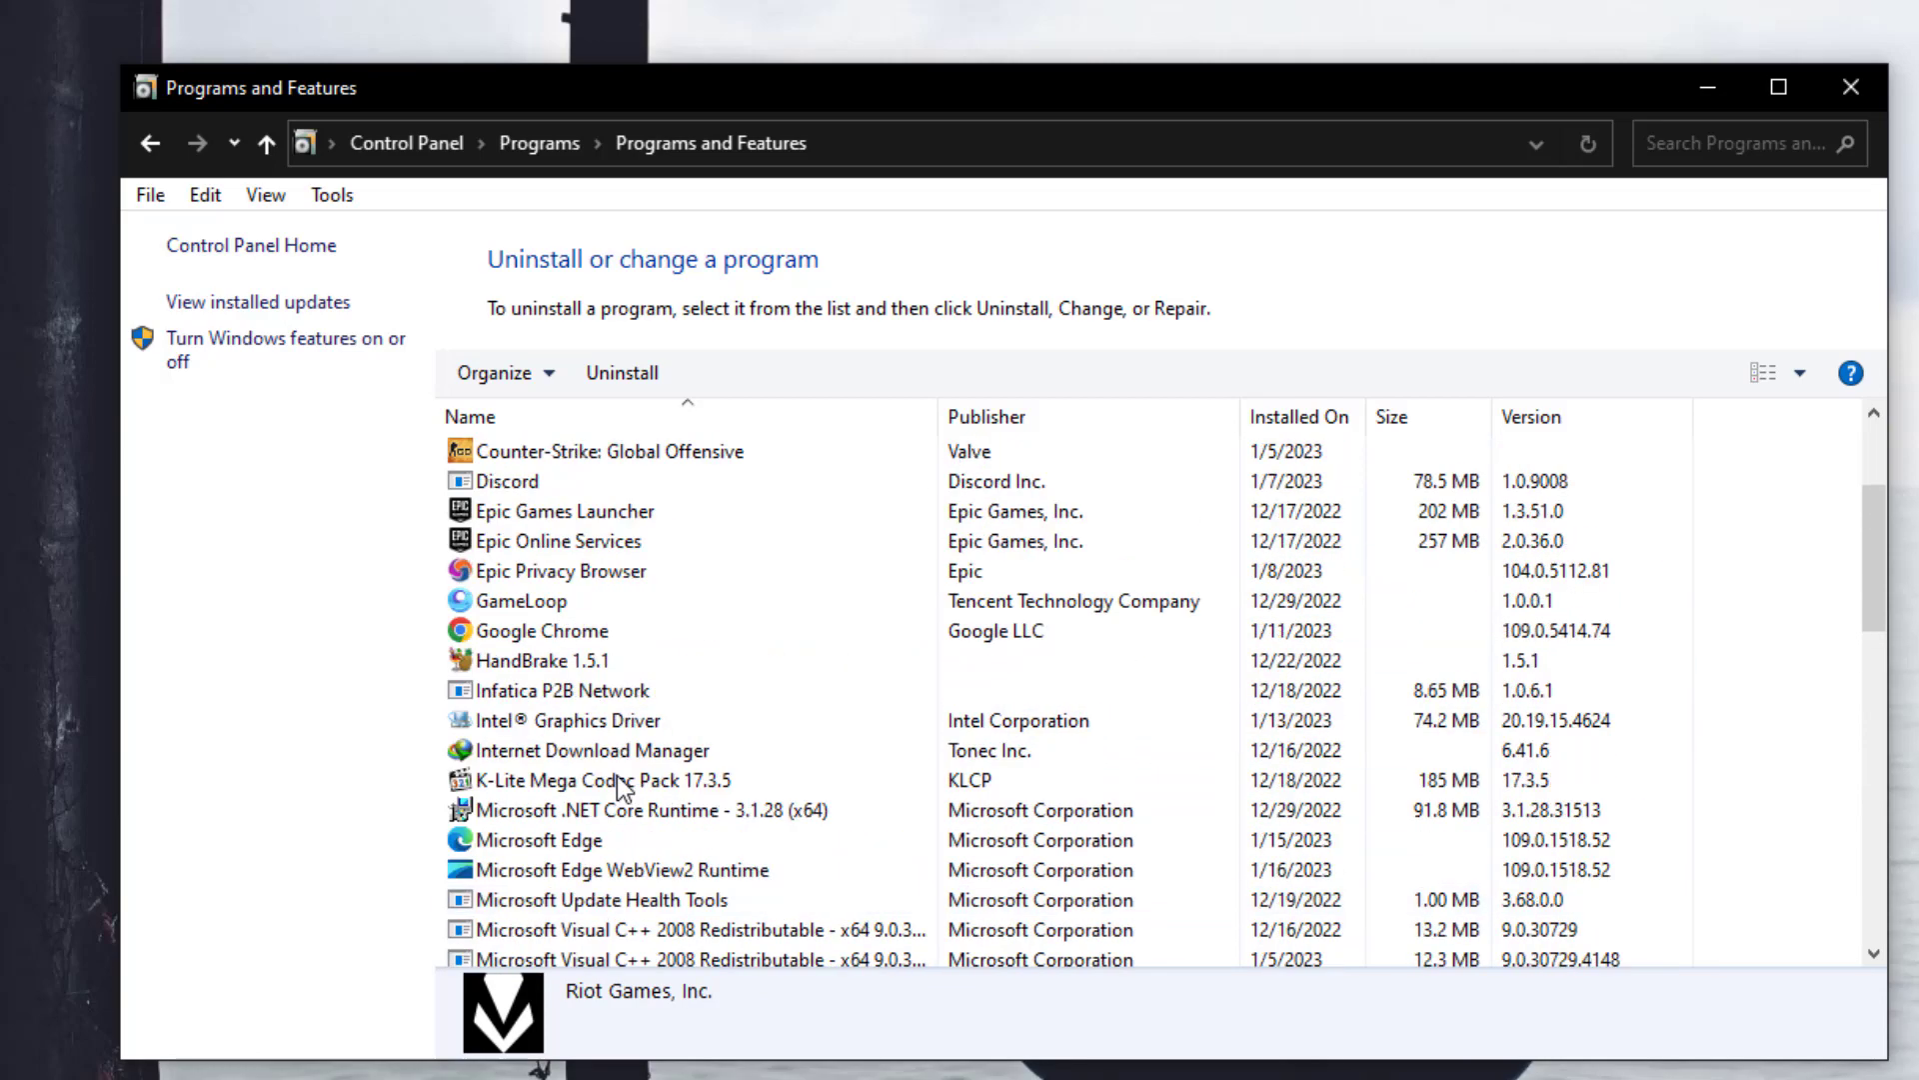
{"action": "scroll", "coordinate": [616, 776], "scroll_direction": "up", "scroll_amount": 3}
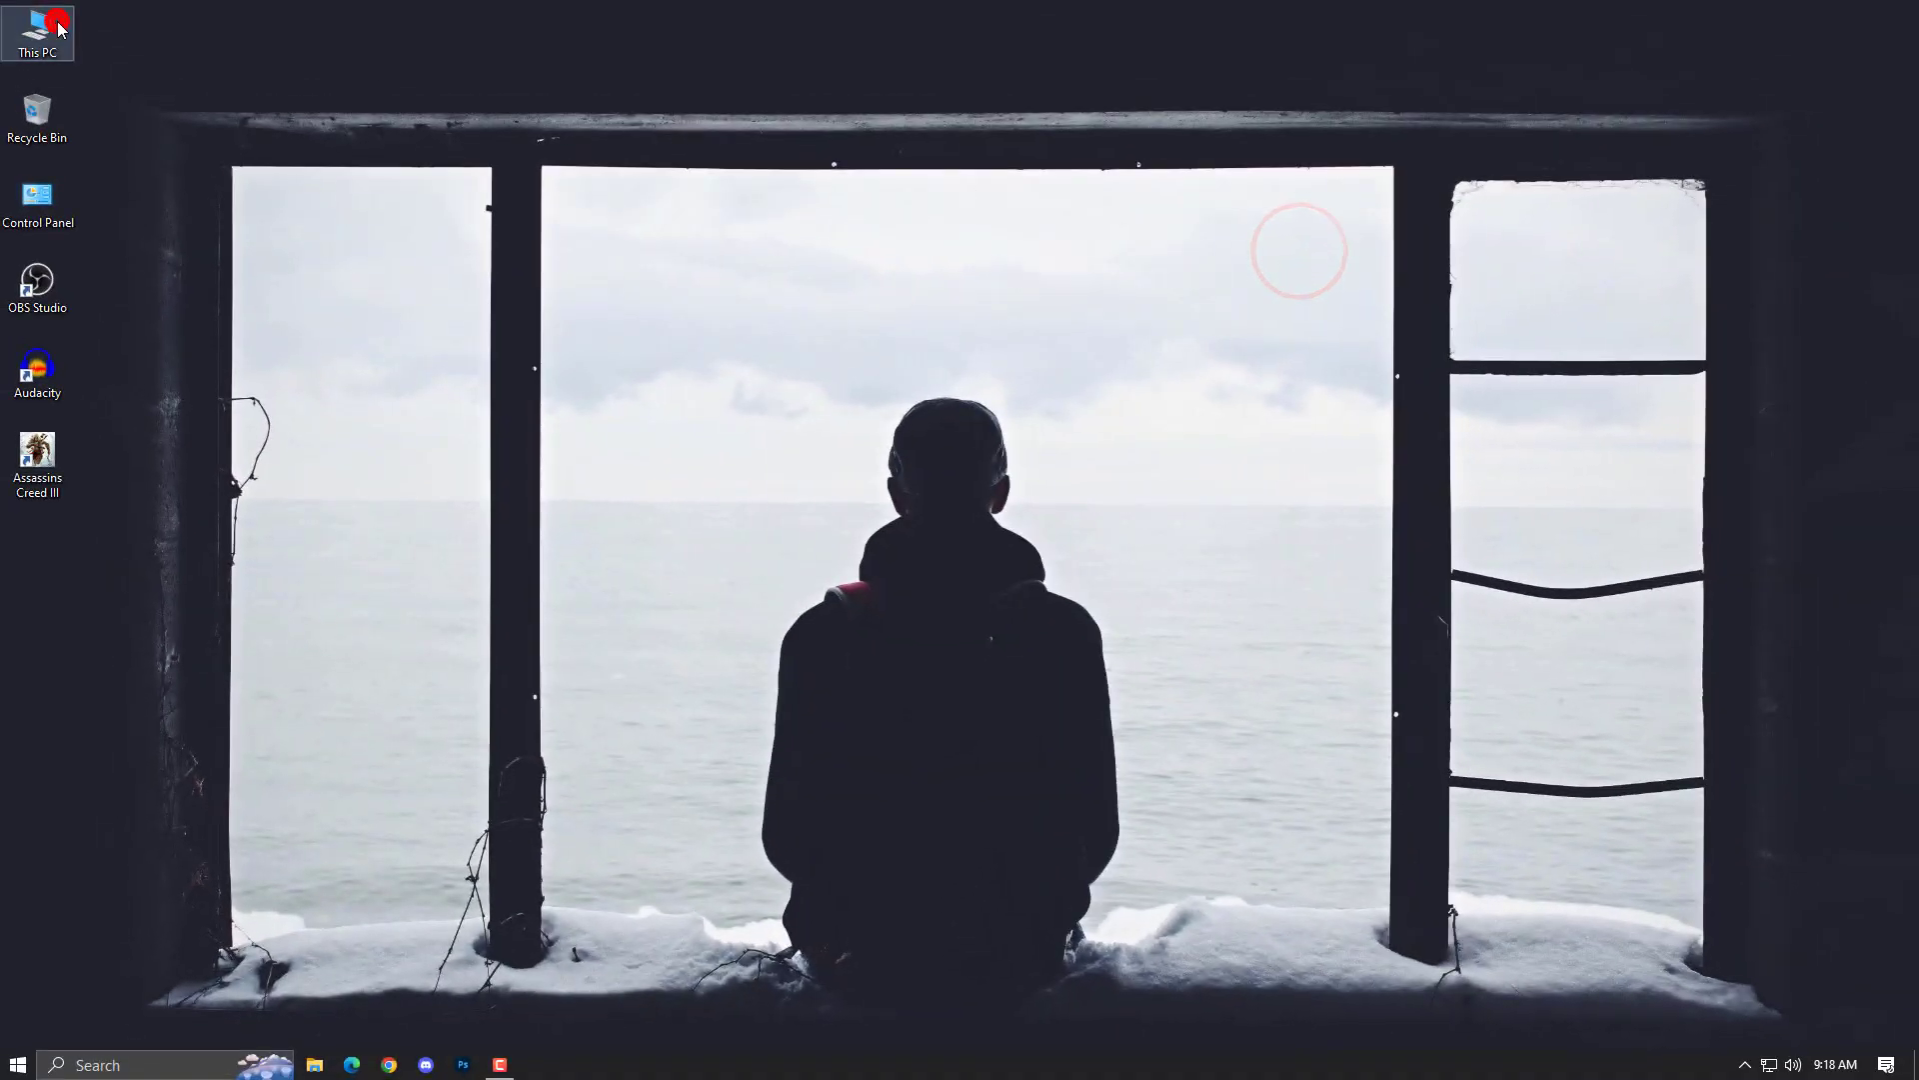
Open Local Disk (C:) and Riot Games, return to C:, and check Riot Games' options.
{"action": "double_click", "coordinate": [58, 26]}
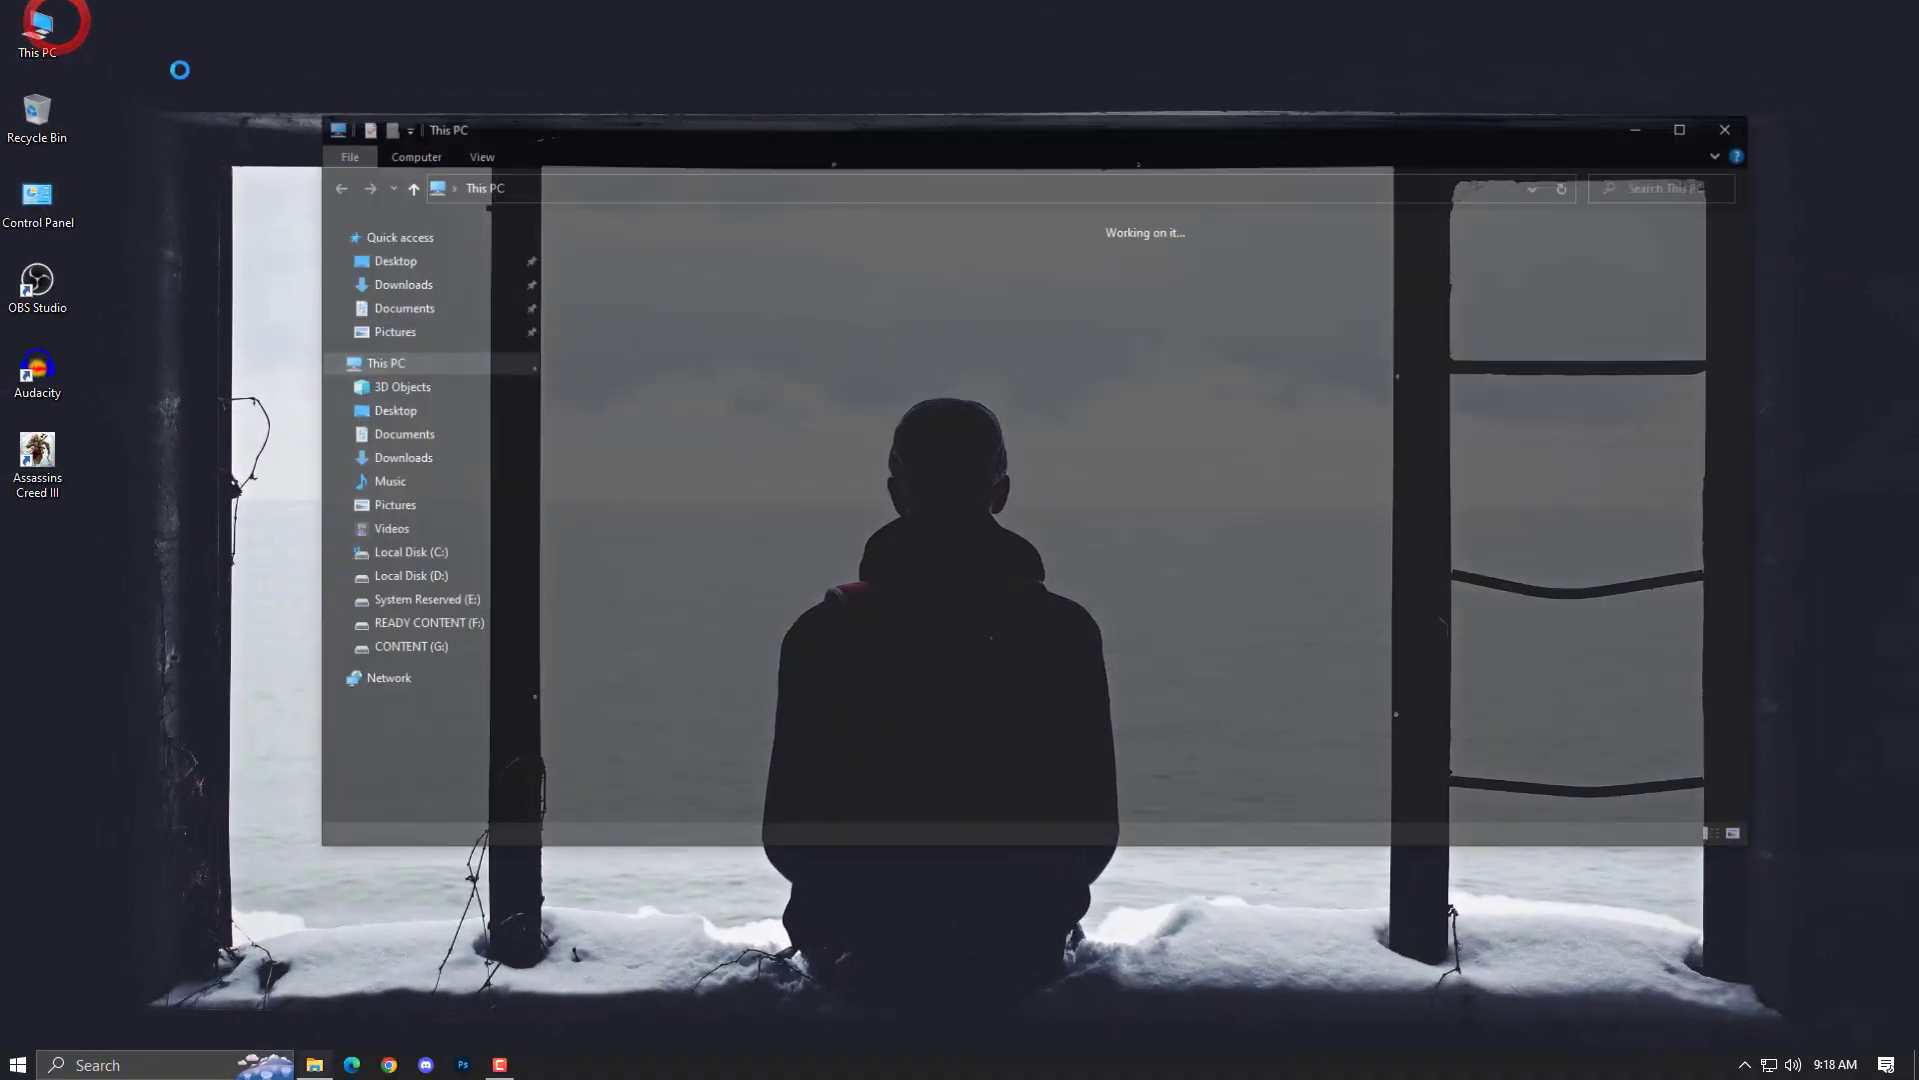
{"action": "double_click", "coordinate": [889, 354]}
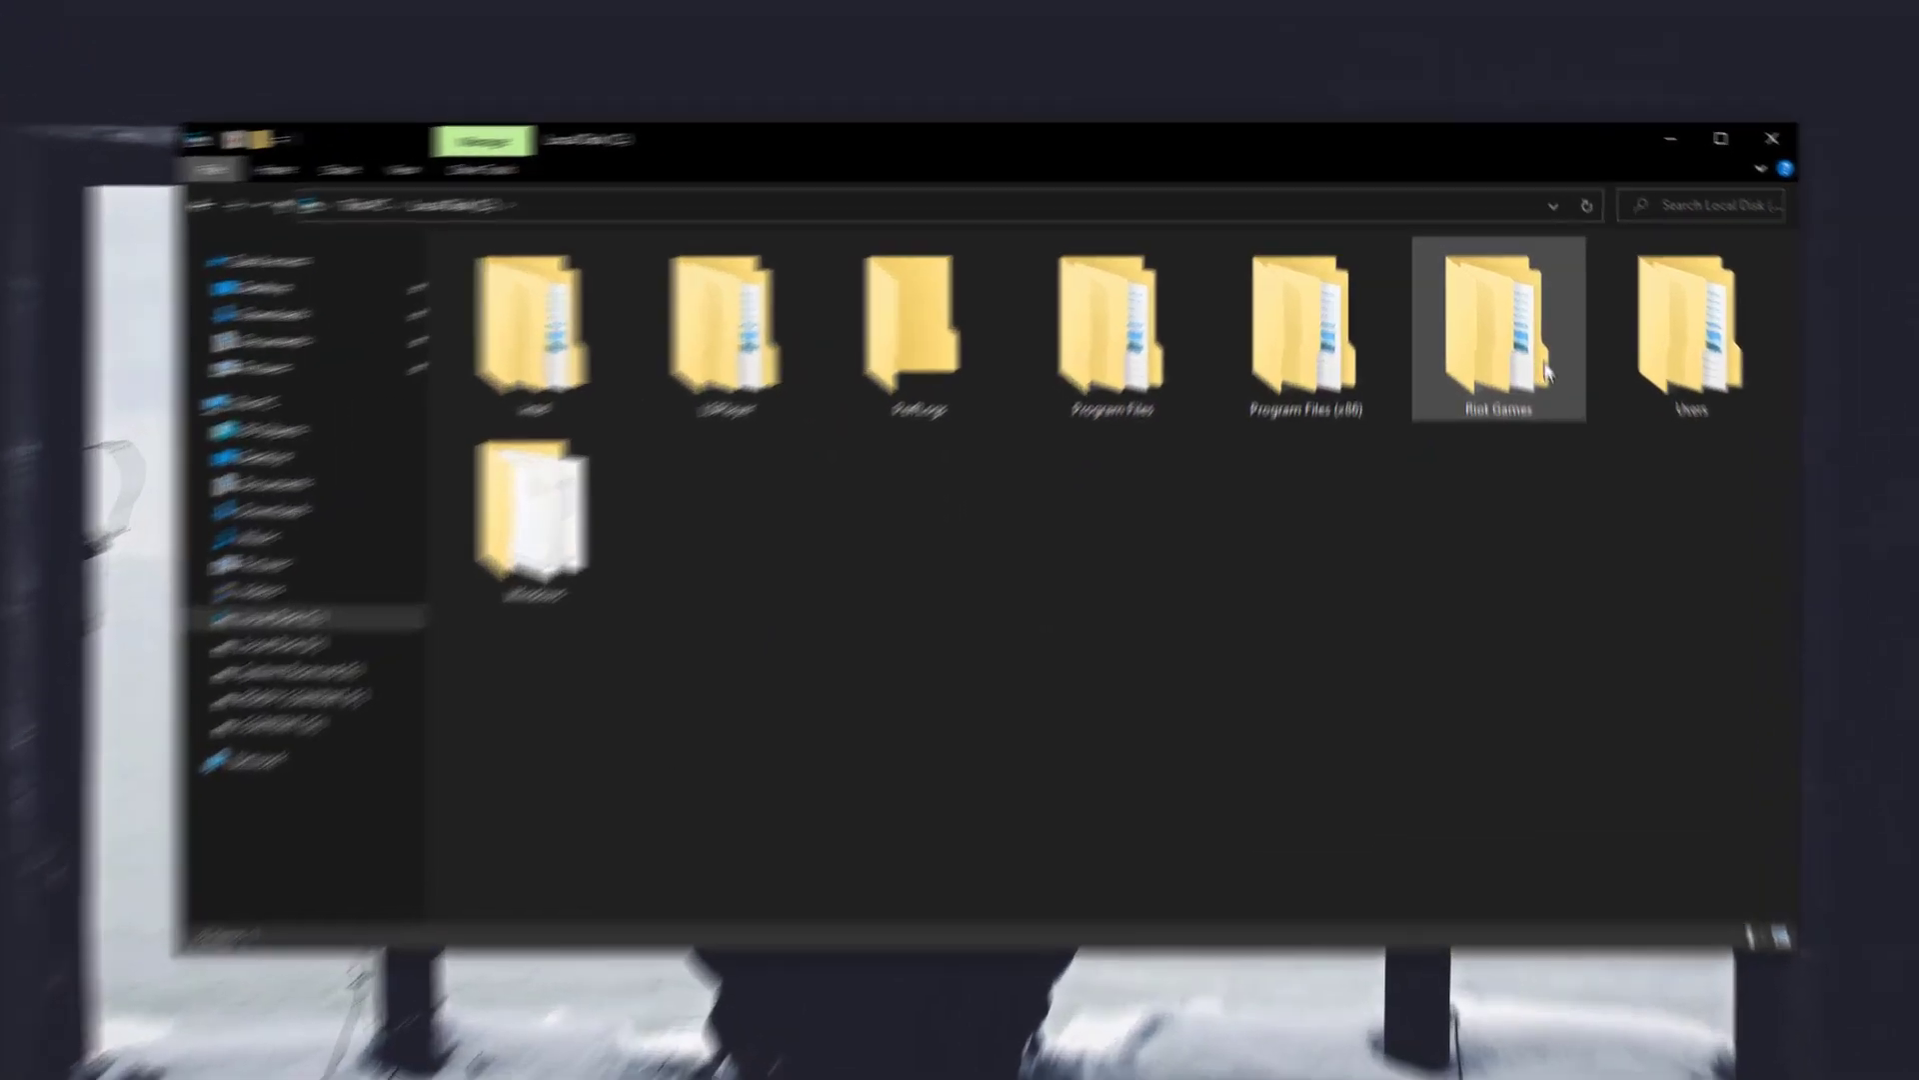
{"action": "double_click", "coordinate": [1499, 315]}
{"action": "left_click_drag", "start_coordinate": [574, 430], "coordinate": [442, 231]}
{"action": "key", "text": "alt+Up"}
{"action": "right_click", "coordinate": [1512, 375]}
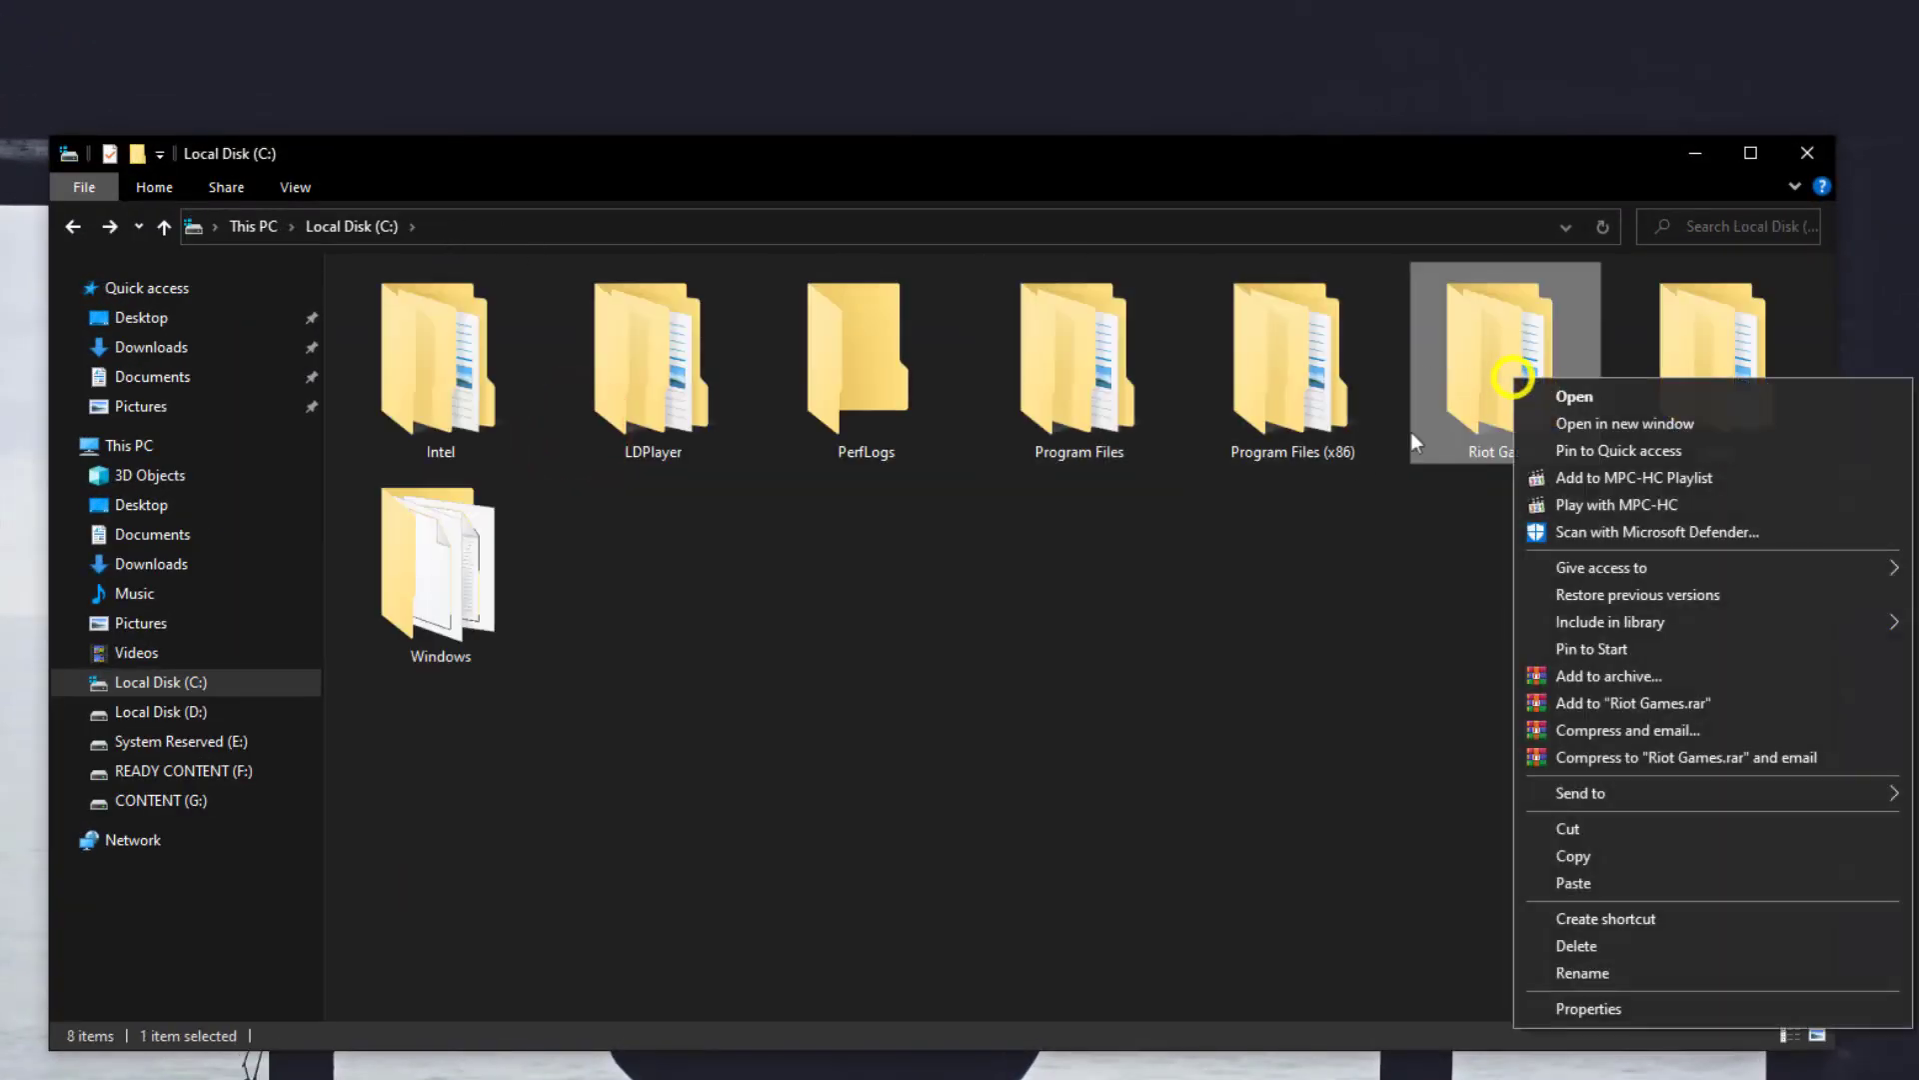
{"action": "left_click", "coordinate": [919, 604]}
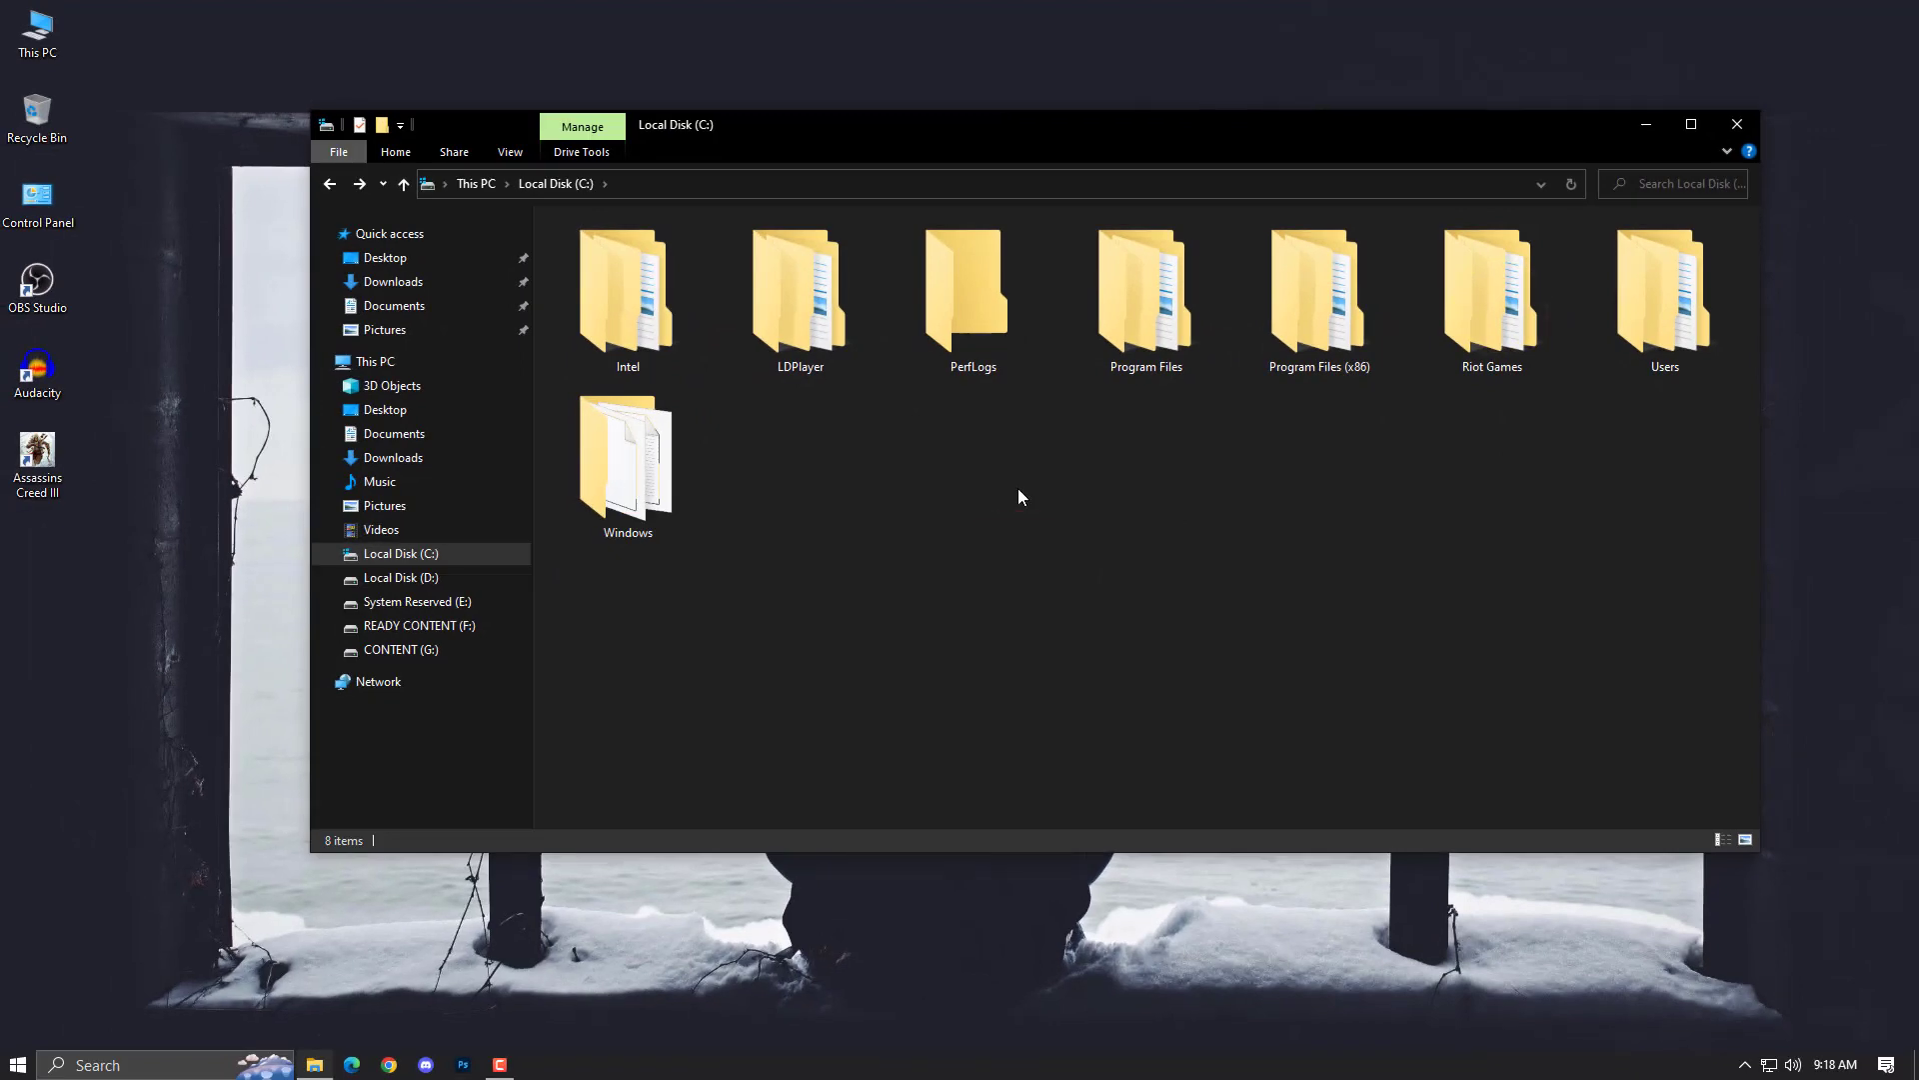
Enter 'aoodata' in the address bar and dismiss the folder-not-found error.
{"action": "left_click", "coordinate": [704, 184]}
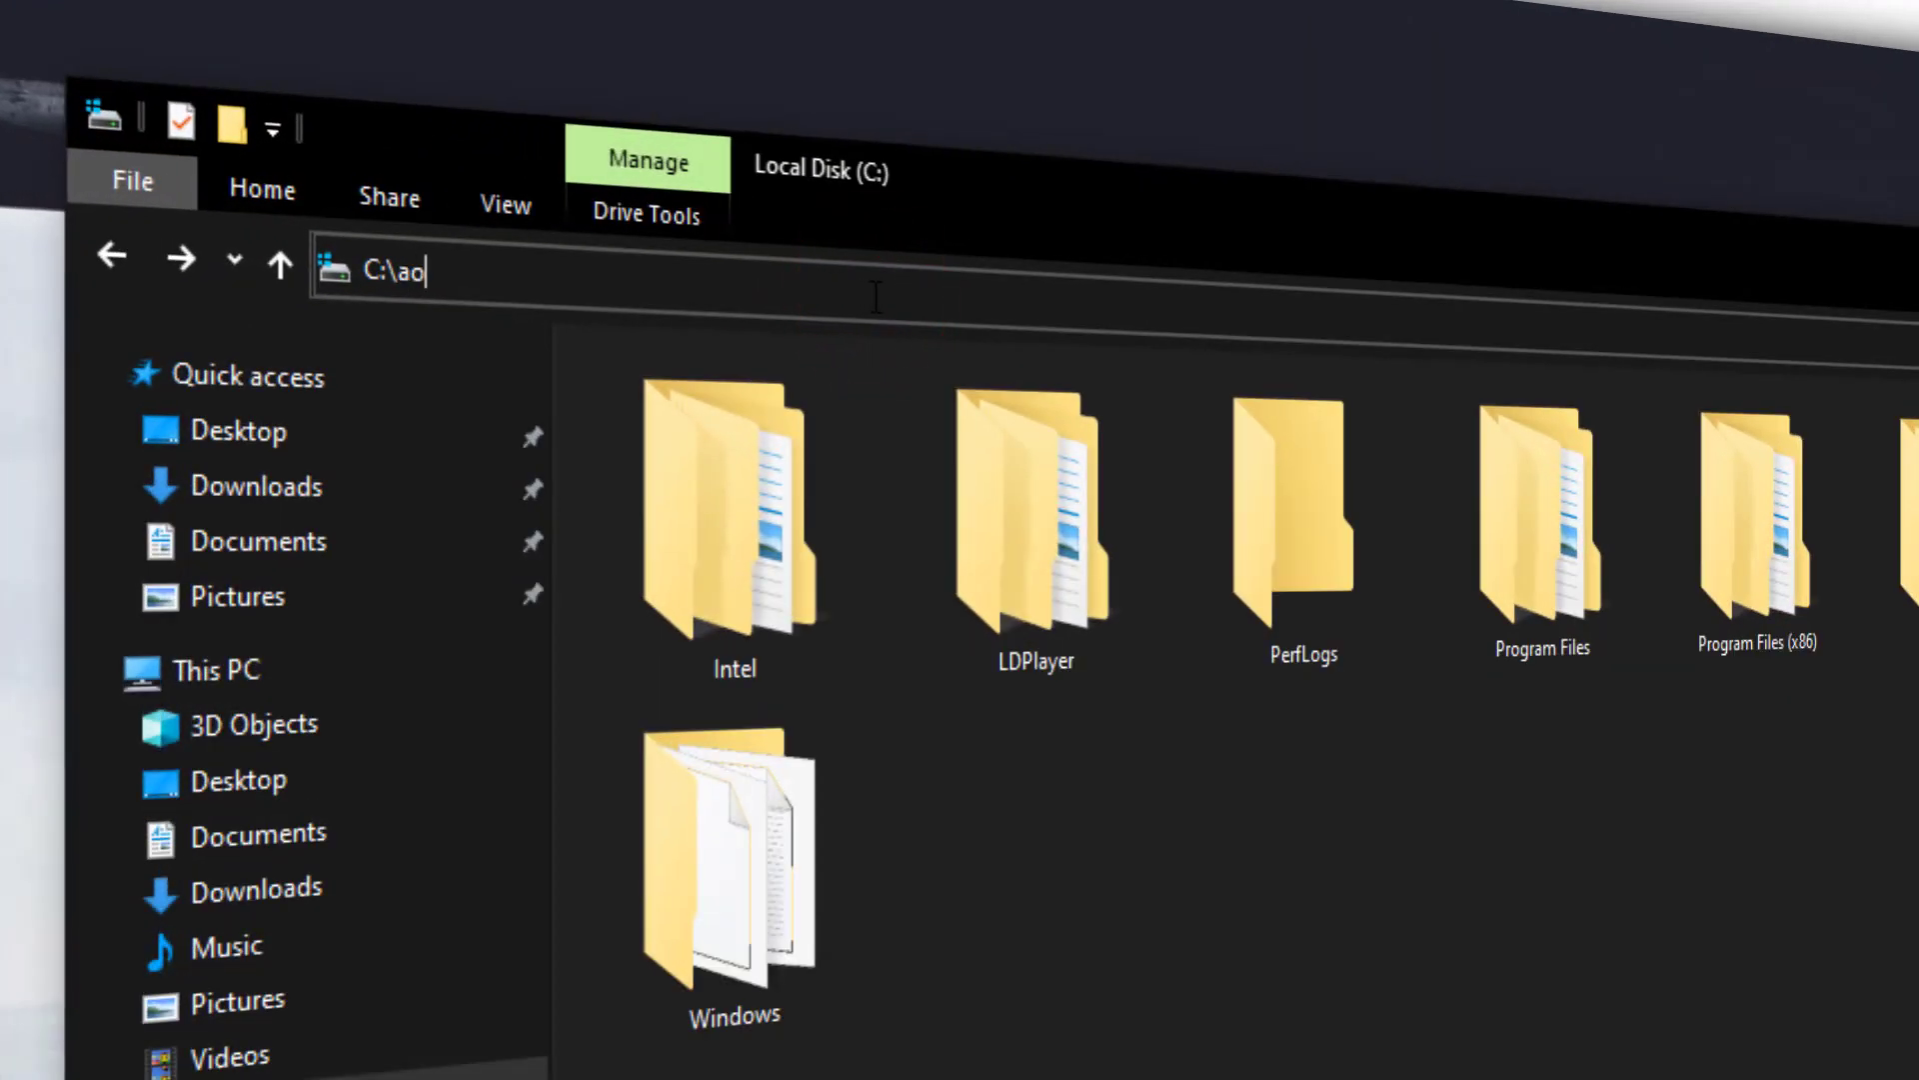
{"action": "type", "text": "aoodata"}
{"action": "key", "text": "Return"}
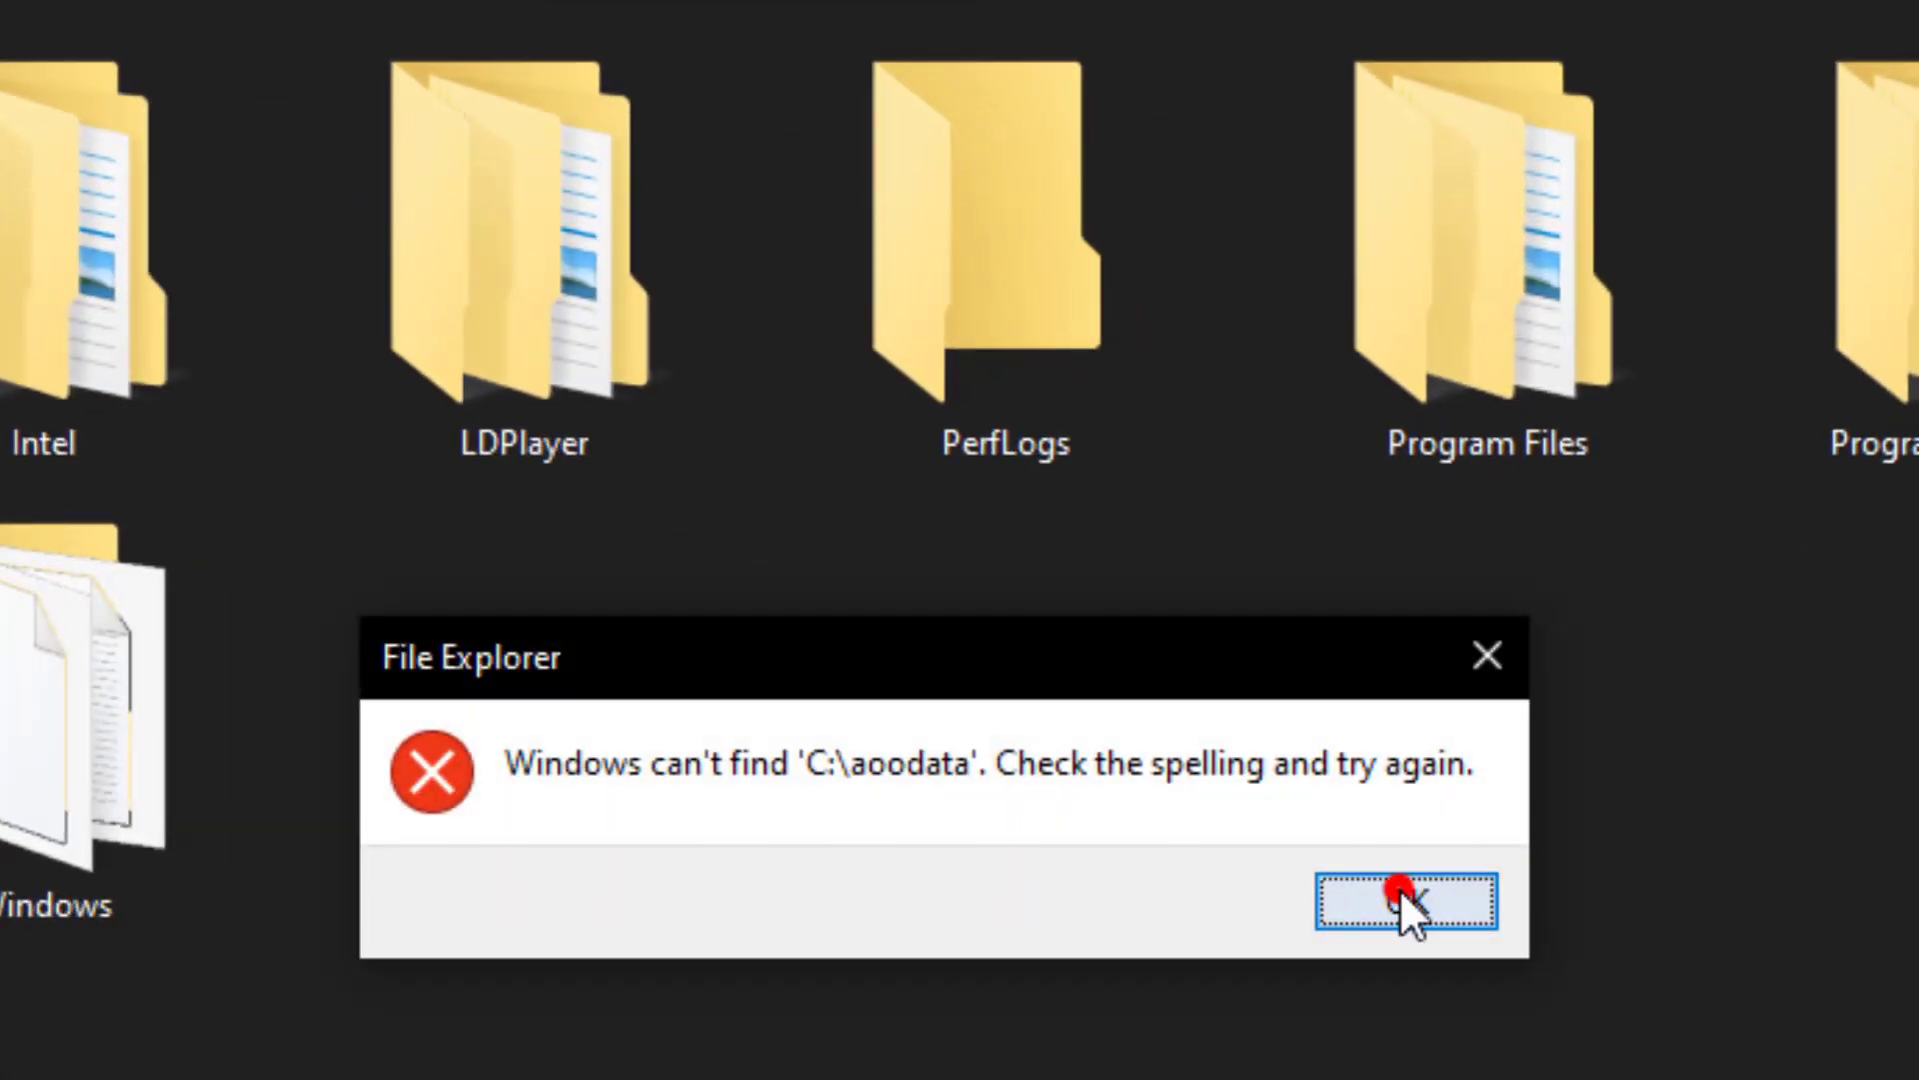
{"action": "left_click", "coordinate": [1399, 897]}
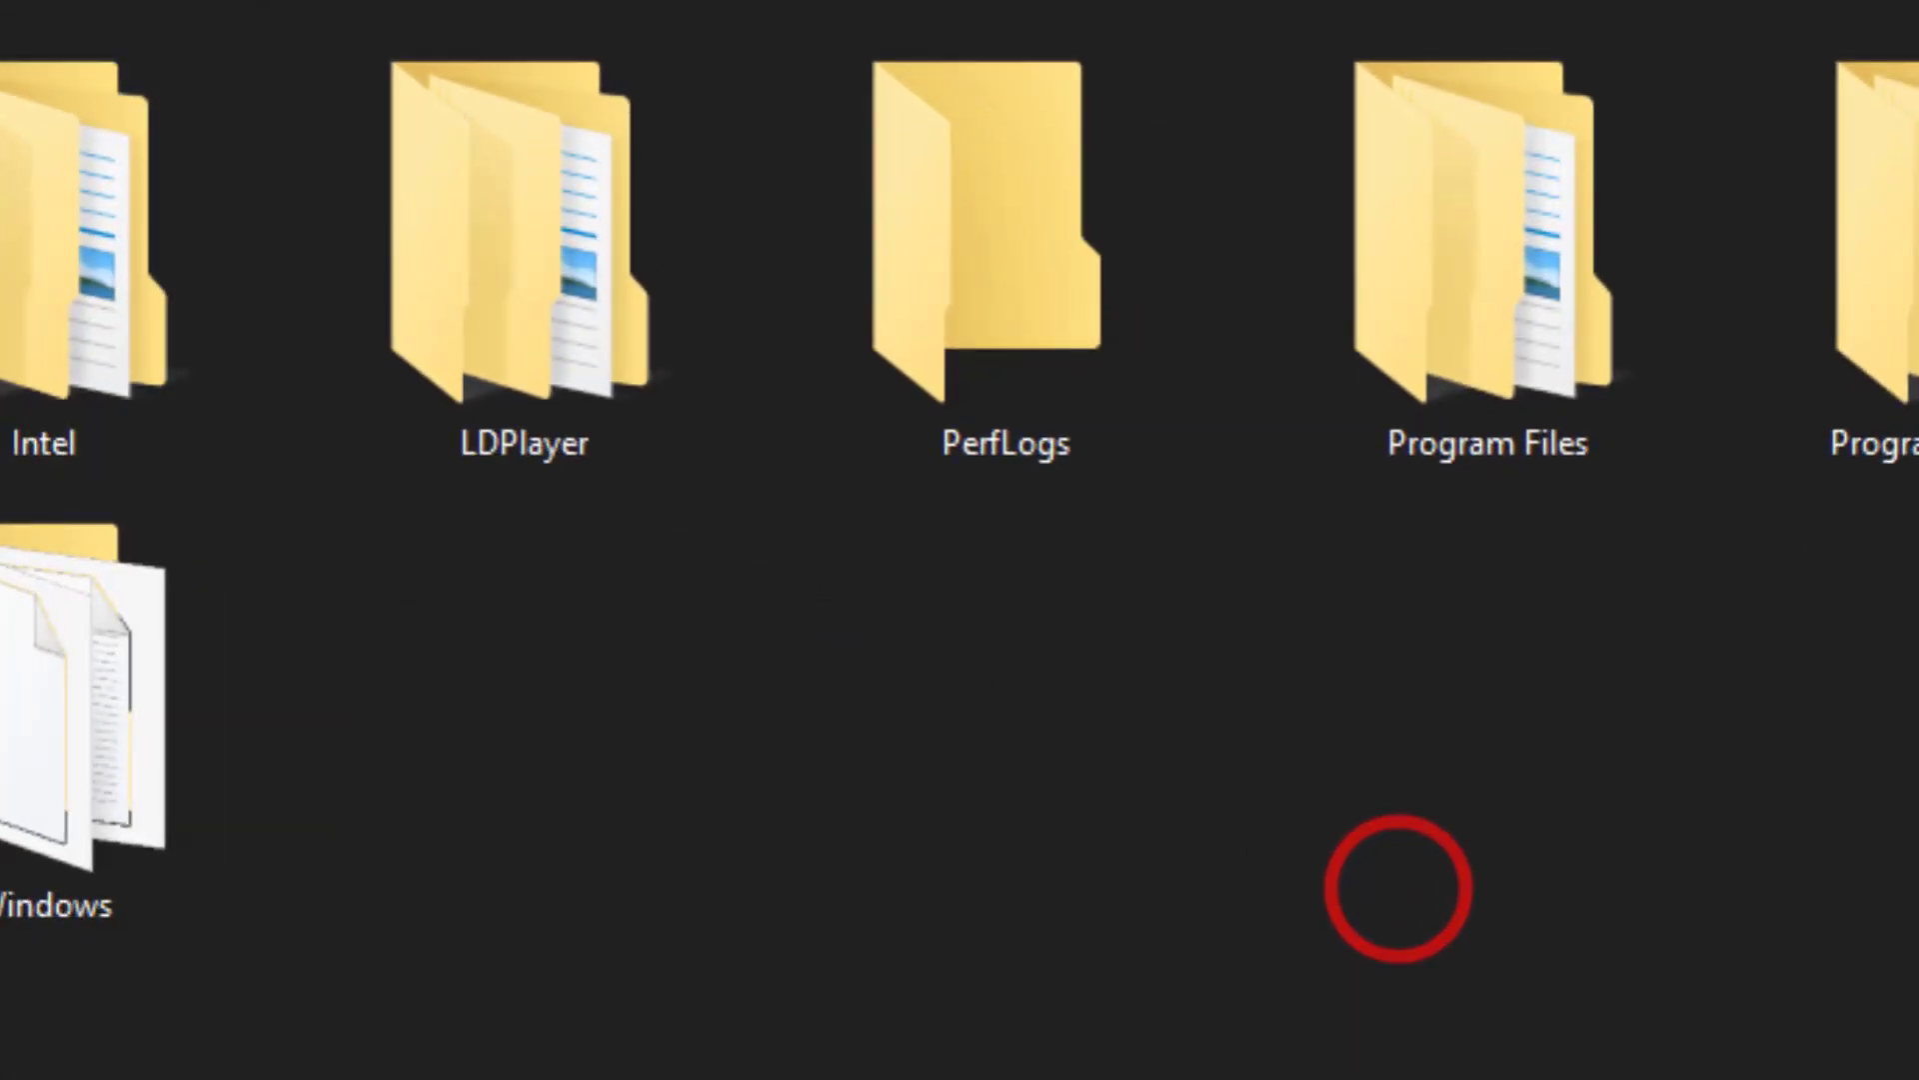
Go to C:\ProgramData via the address bar and select its Riot Games folder.
{"action": "type", "text": "programdata"}
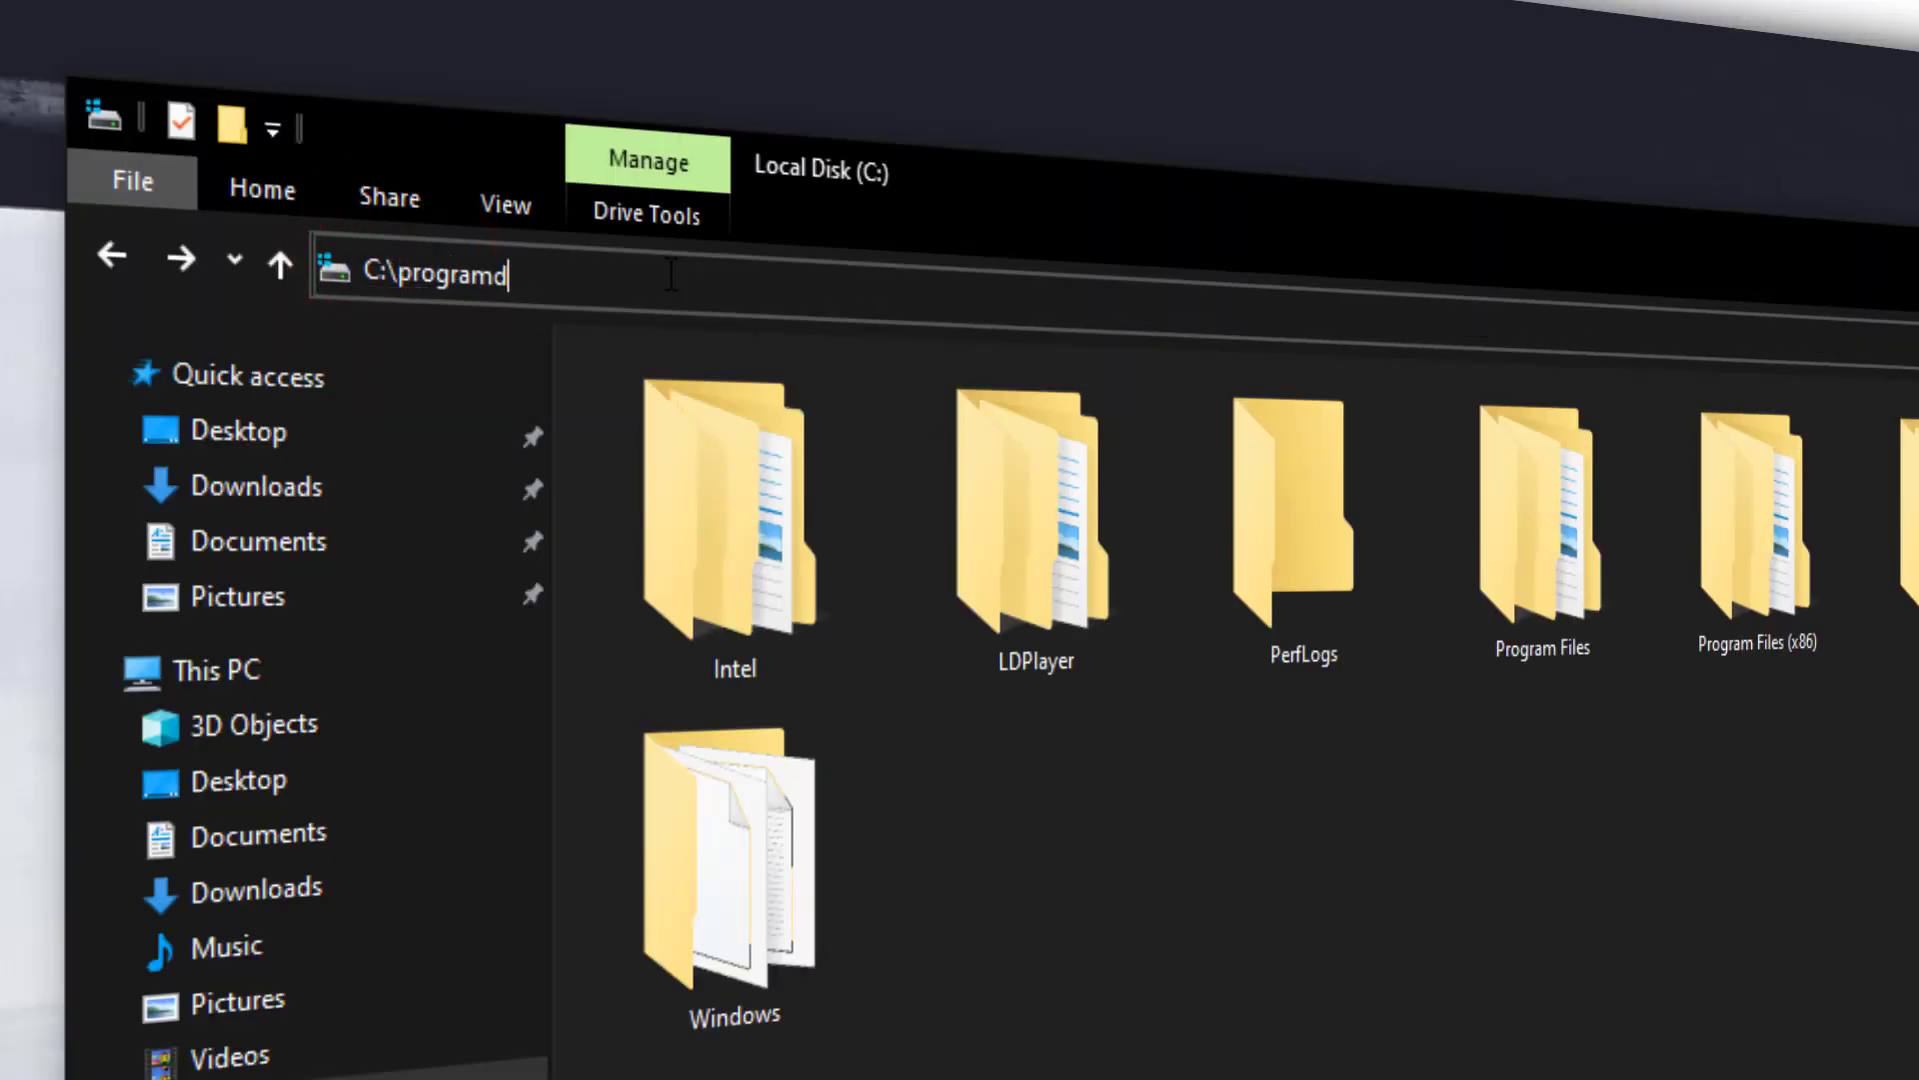
{"action": "key", "text": "Return"}
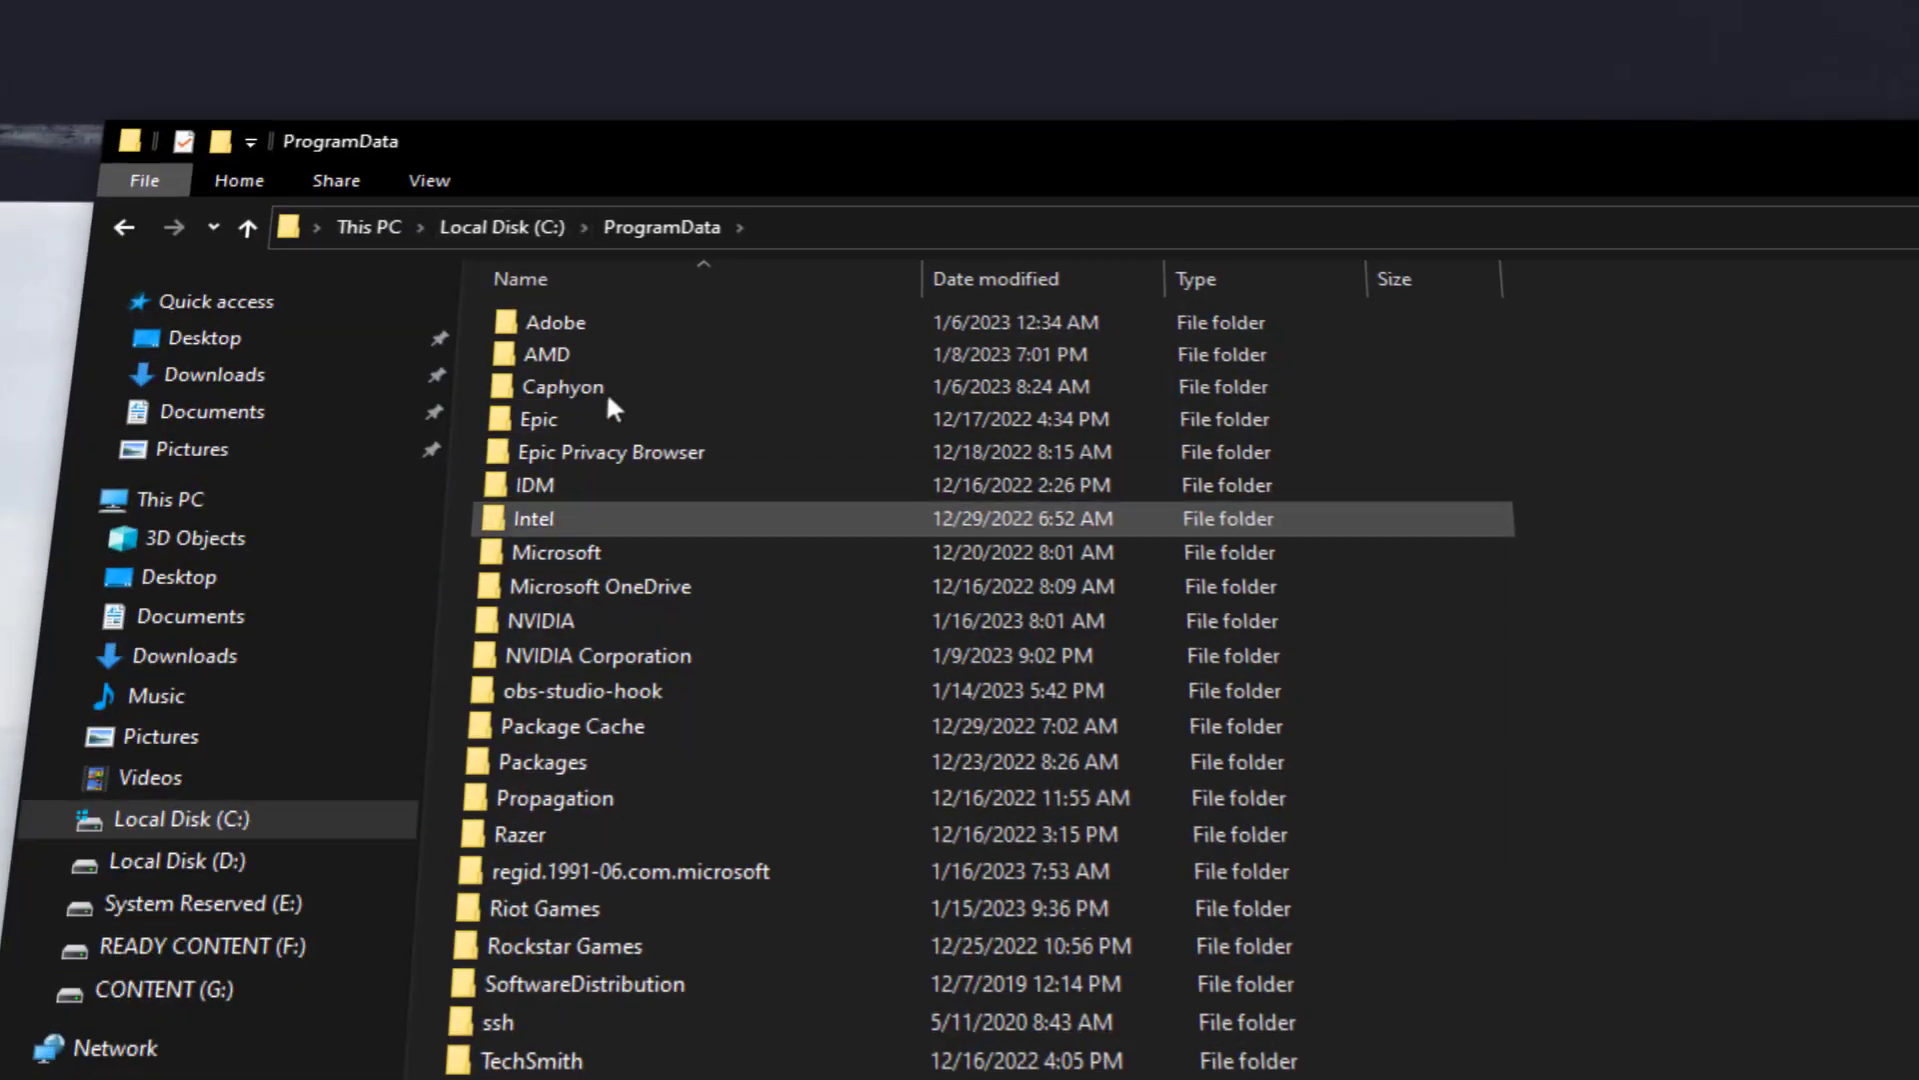
{"action": "left_click", "coordinate": [655, 1022]}
{"action": "left_click", "coordinate": [596, 838]}
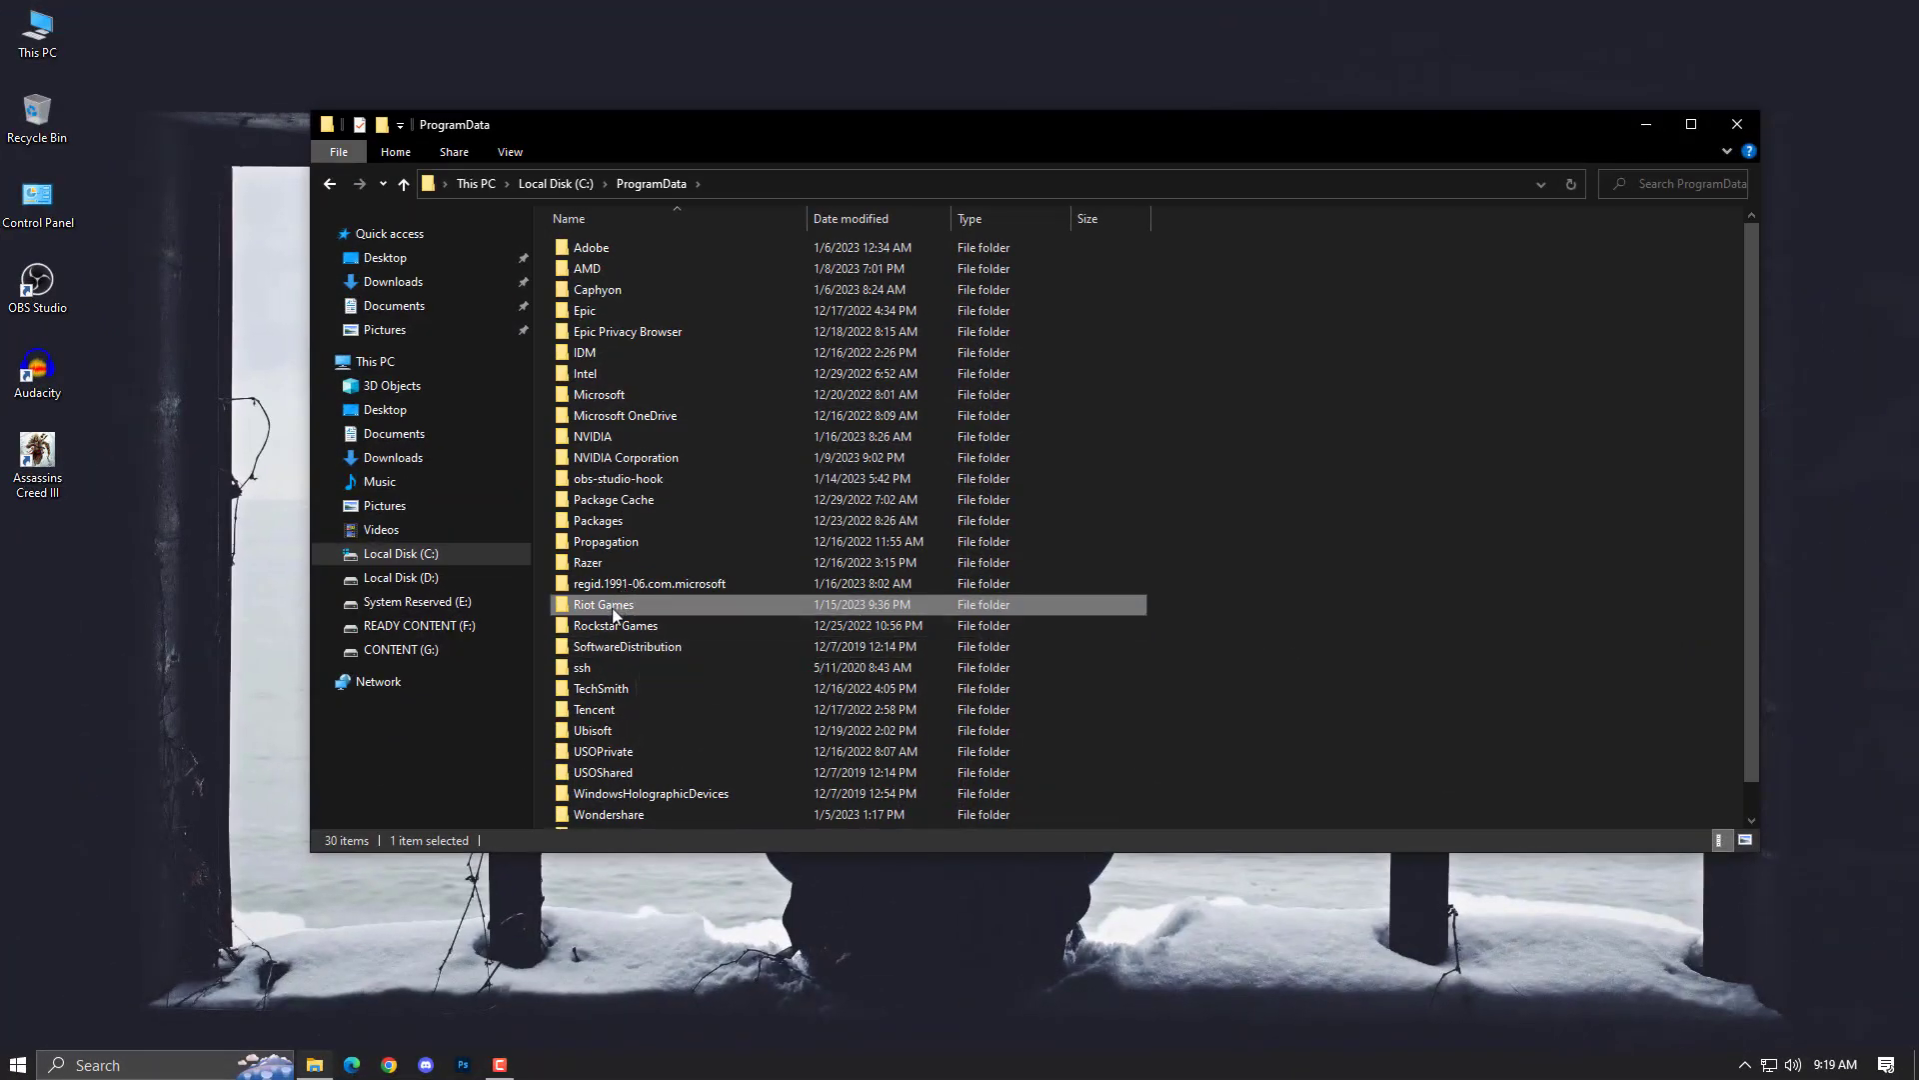
Open C:\Users and then the user's profile folder.
{"action": "left_click", "coordinate": [430, 554]}
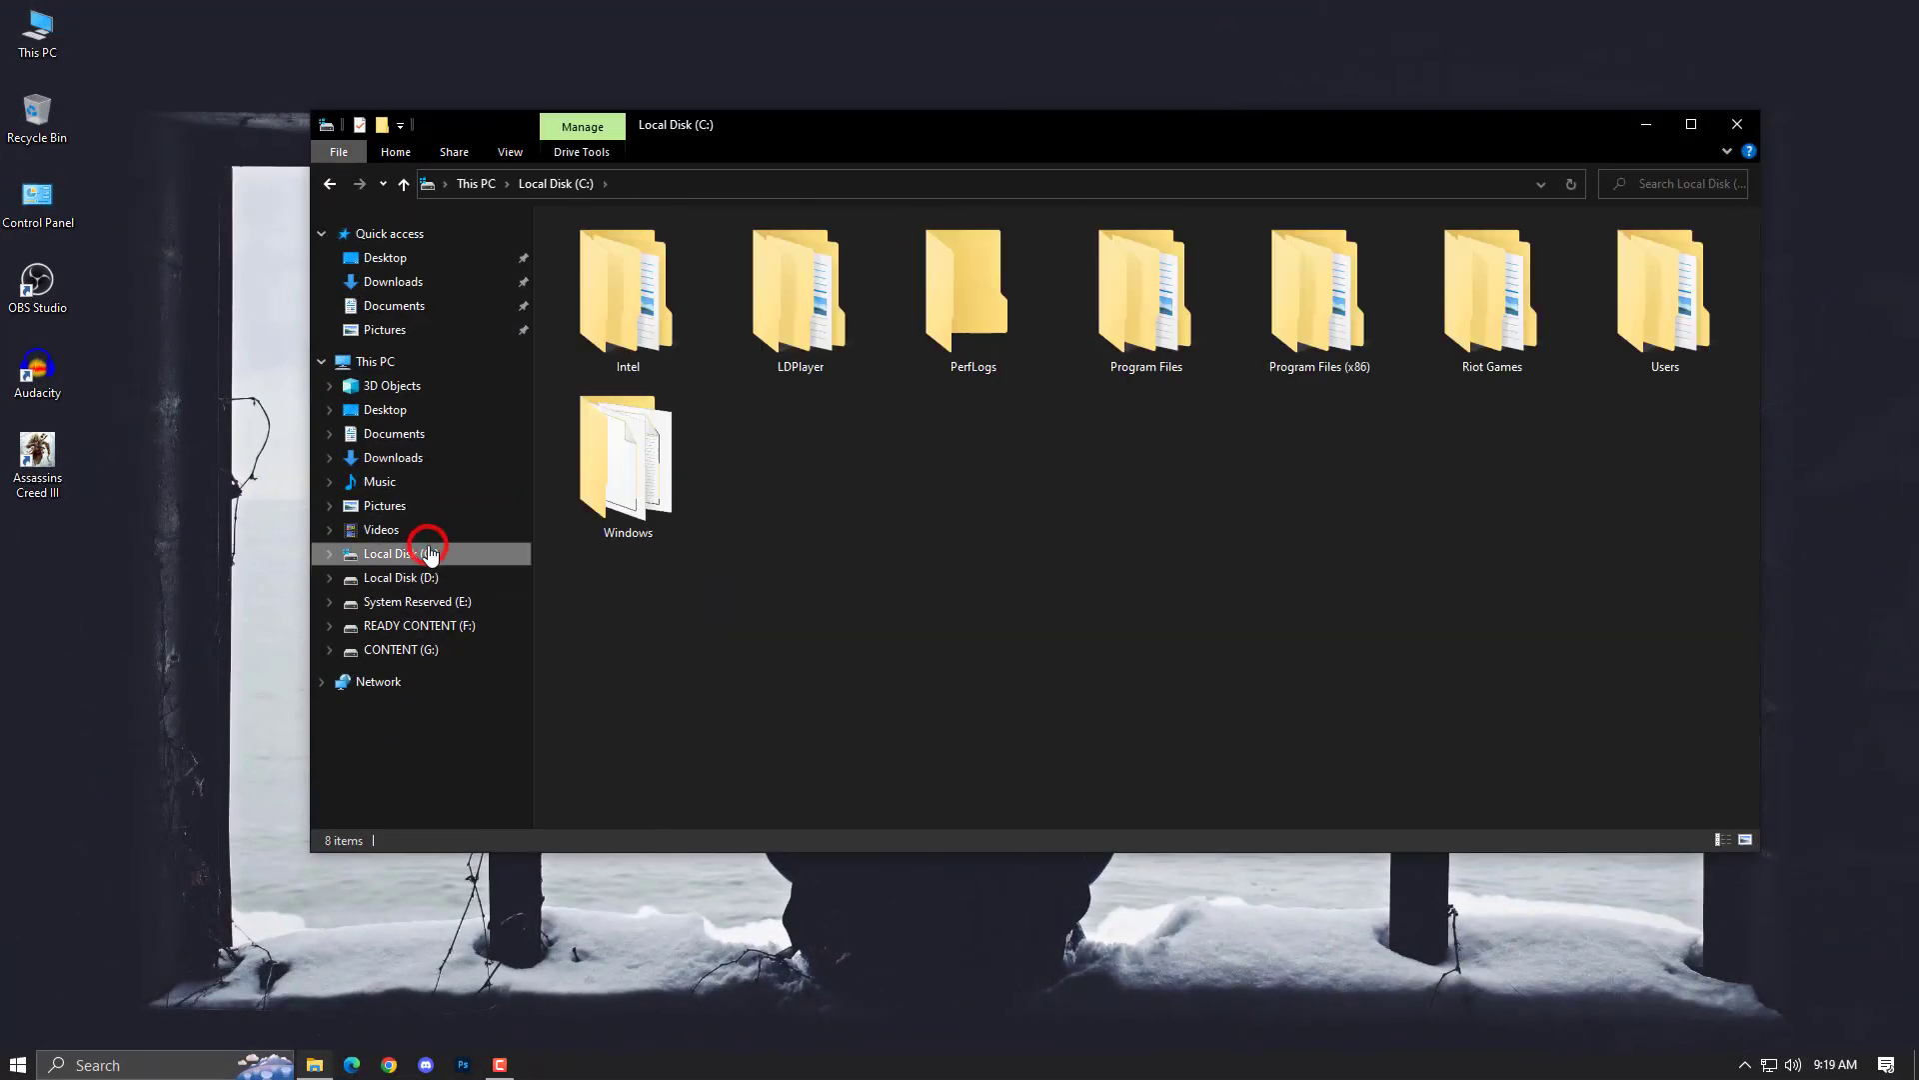
{"action": "double_click", "coordinate": [1665, 295]}
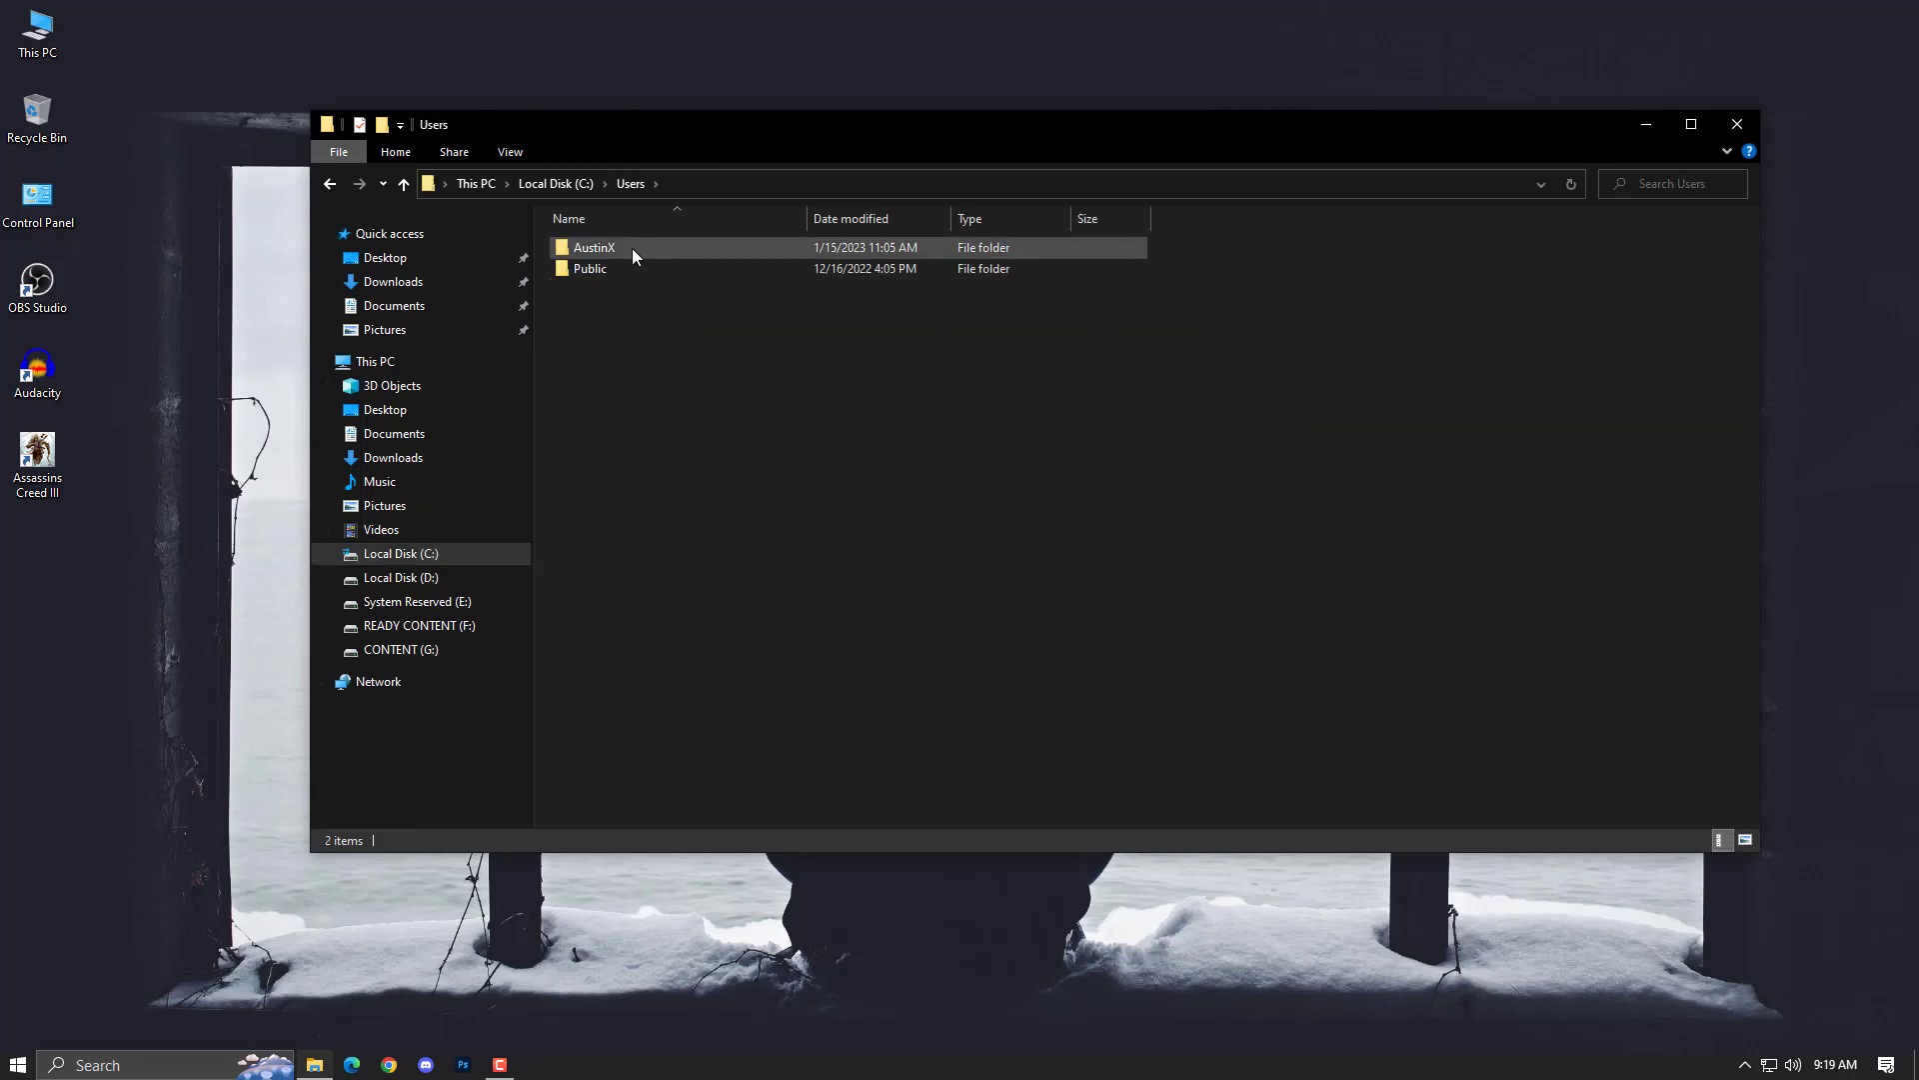
{"action": "mouse_move", "coordinate": [632, 248]}
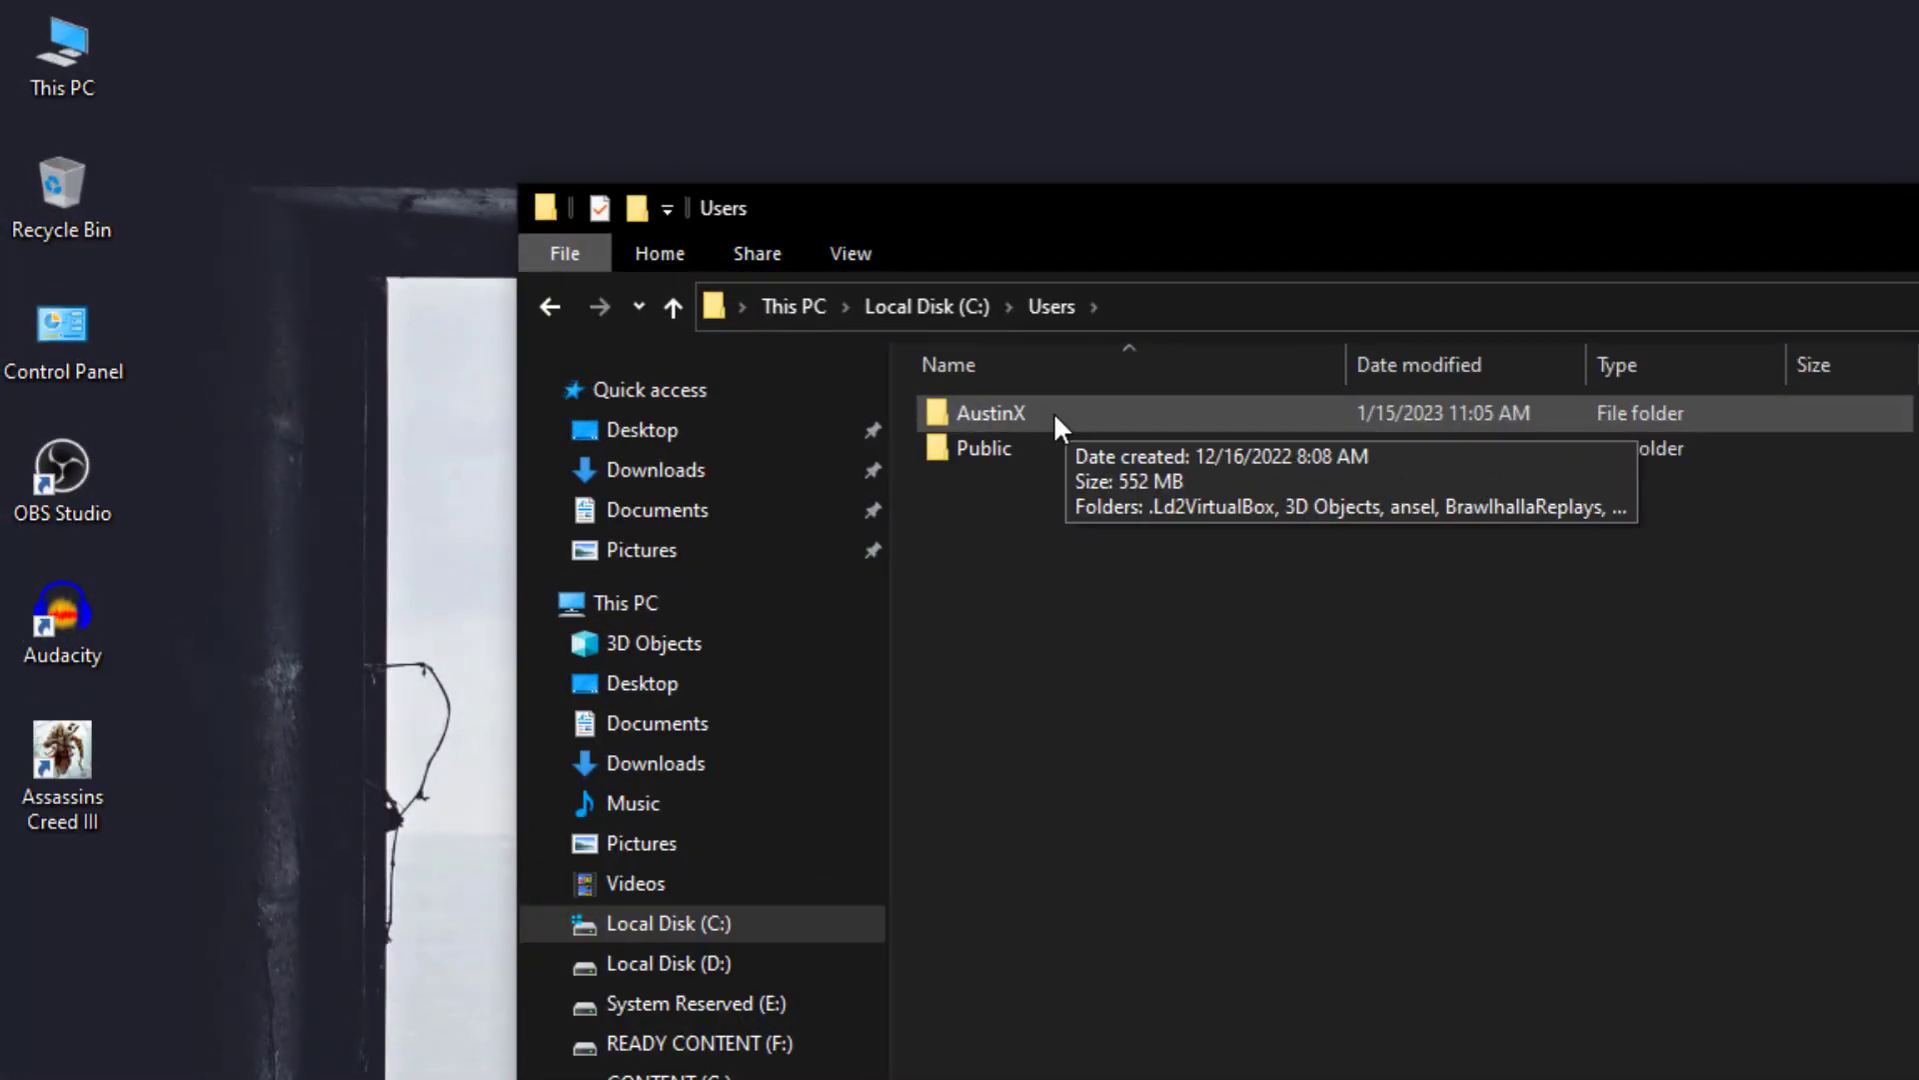
{"action": "left_click", "coordinate": [997, 412]}
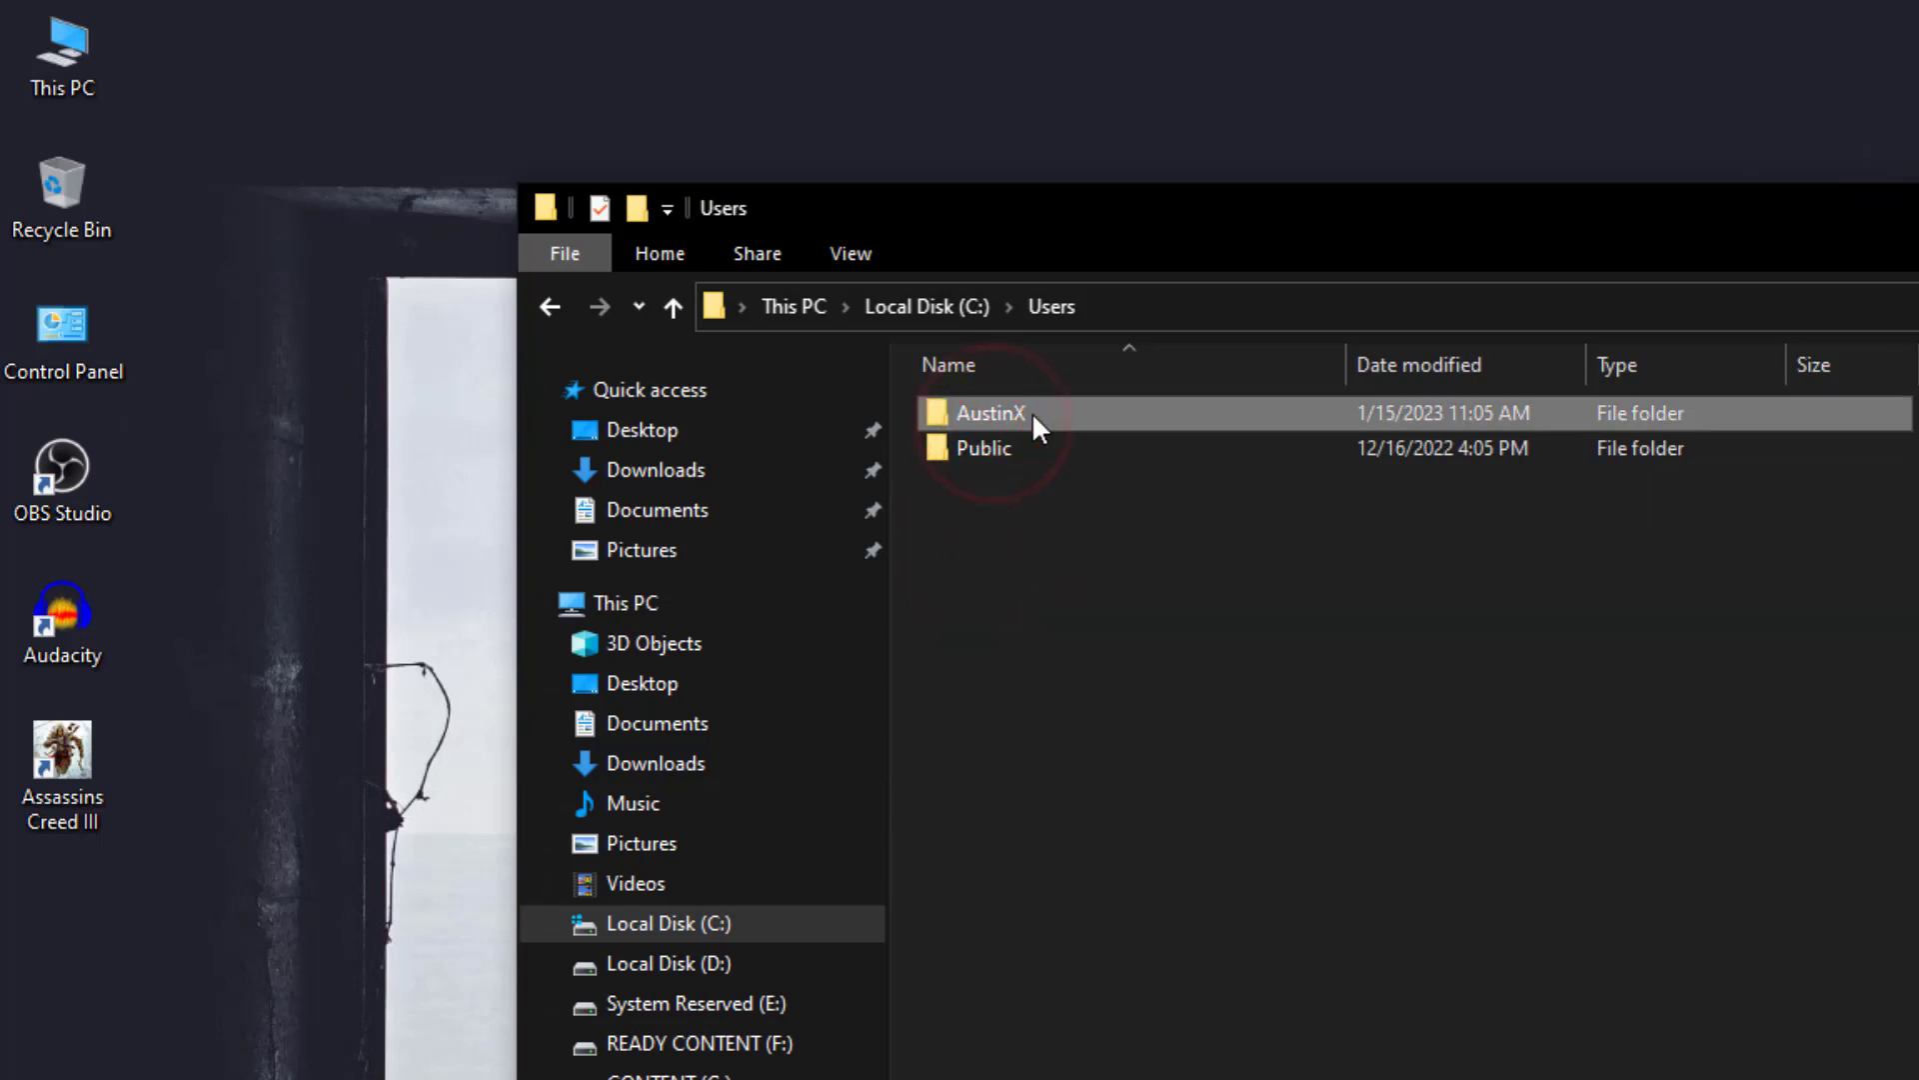
{"action": "double_click", "coordinate": [1031, 412]}
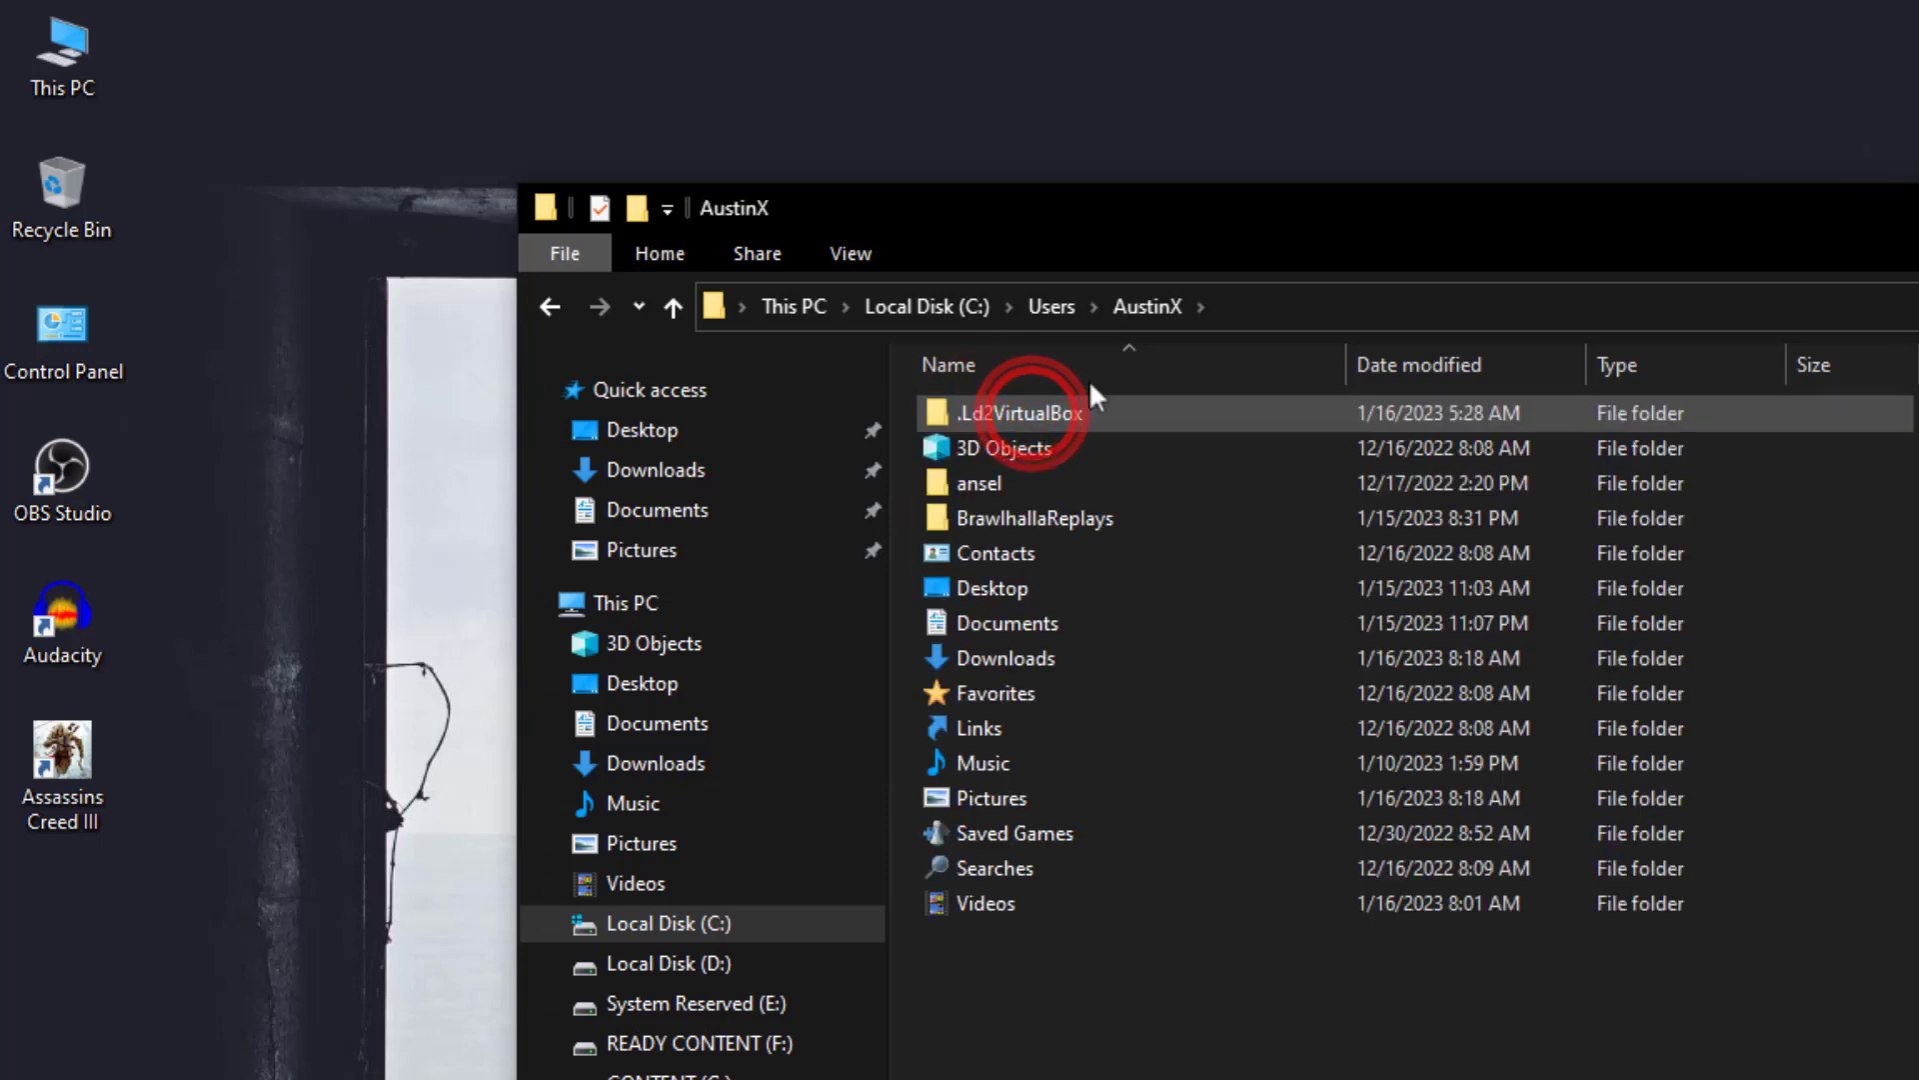
Append '\appdata' to the profile path and open the Local folder.
{"action": "left_click", "coordinate": [1244, 294]}
{"action": "left_click", "coordinate": [1257, 296]}
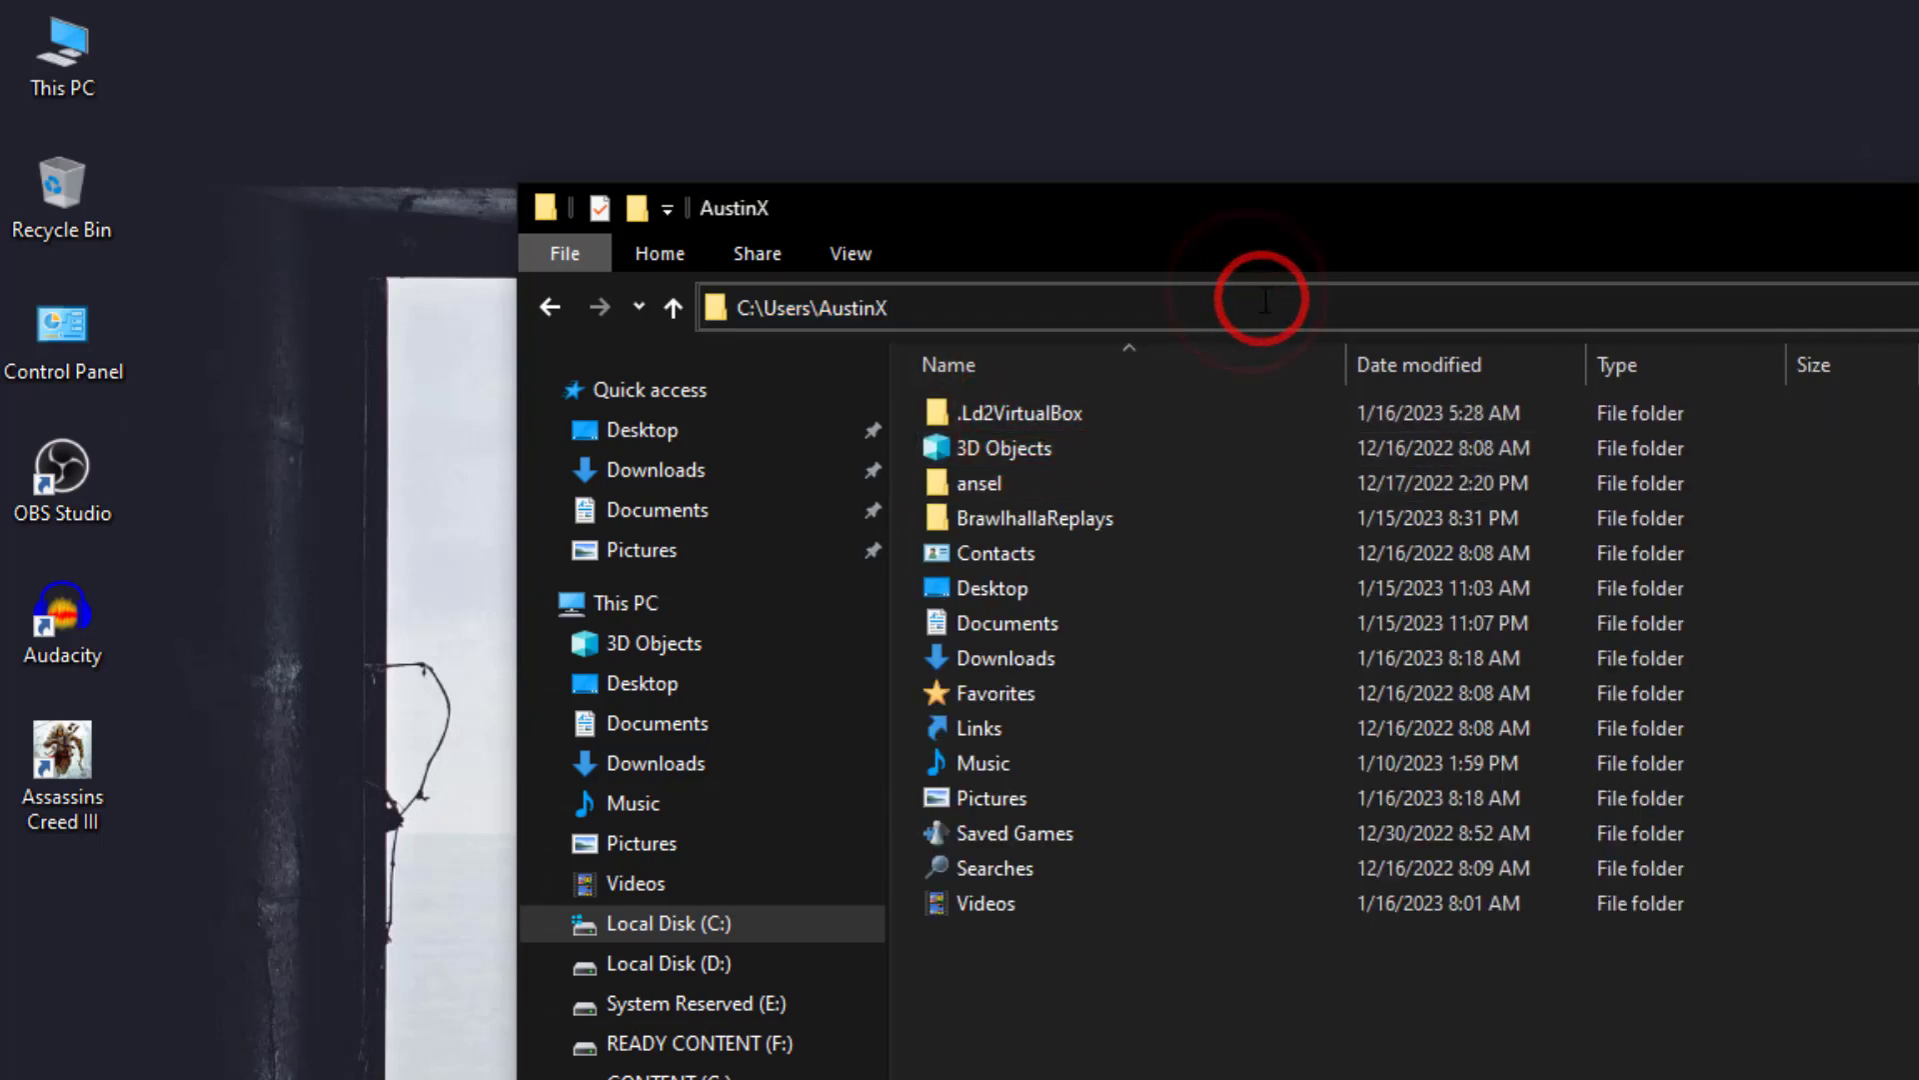
{"action": "type", "text": "\\appdata"}
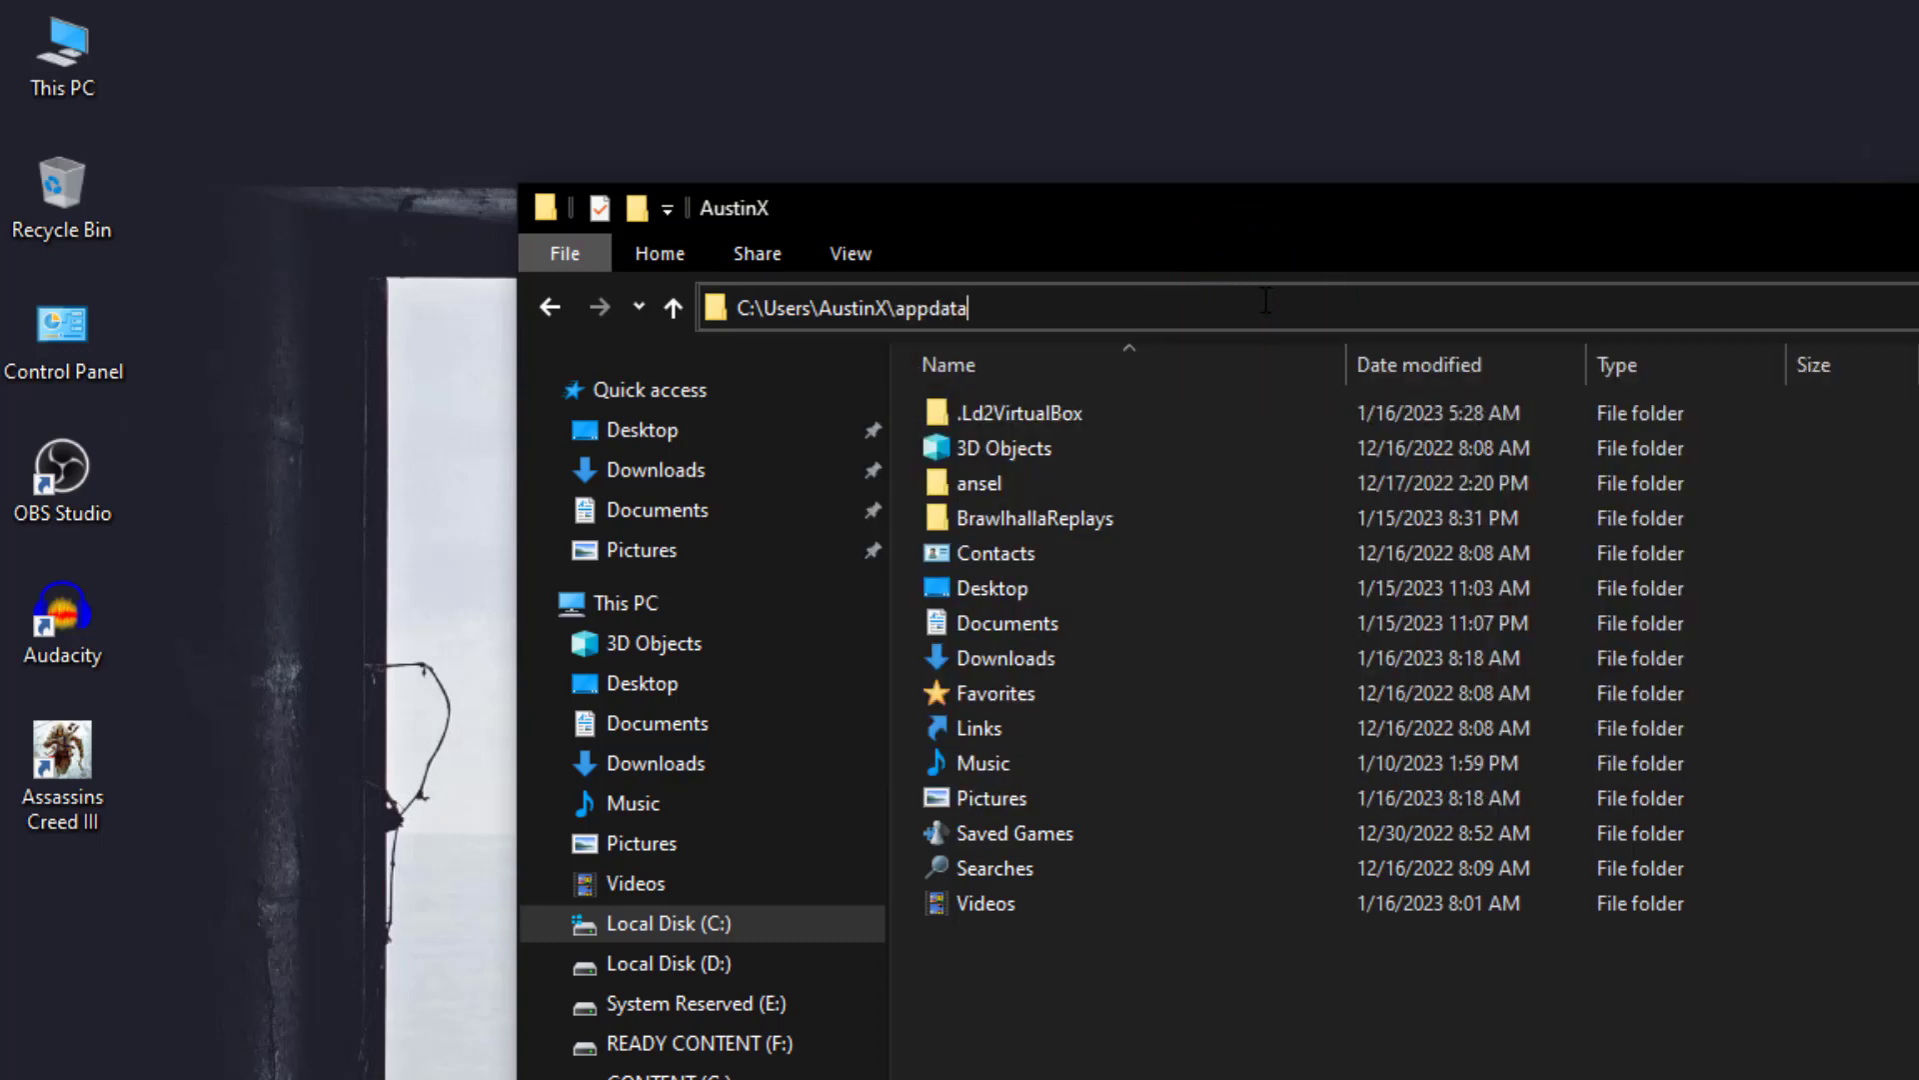
{"action": "key", "text": "Return"}
{"action": "double_click", "coordinate": [1089, 415]}
{"action": "scroll", "coordinate": [1082, 610], "scroll_direction": "down", "scroll_amount": 2}
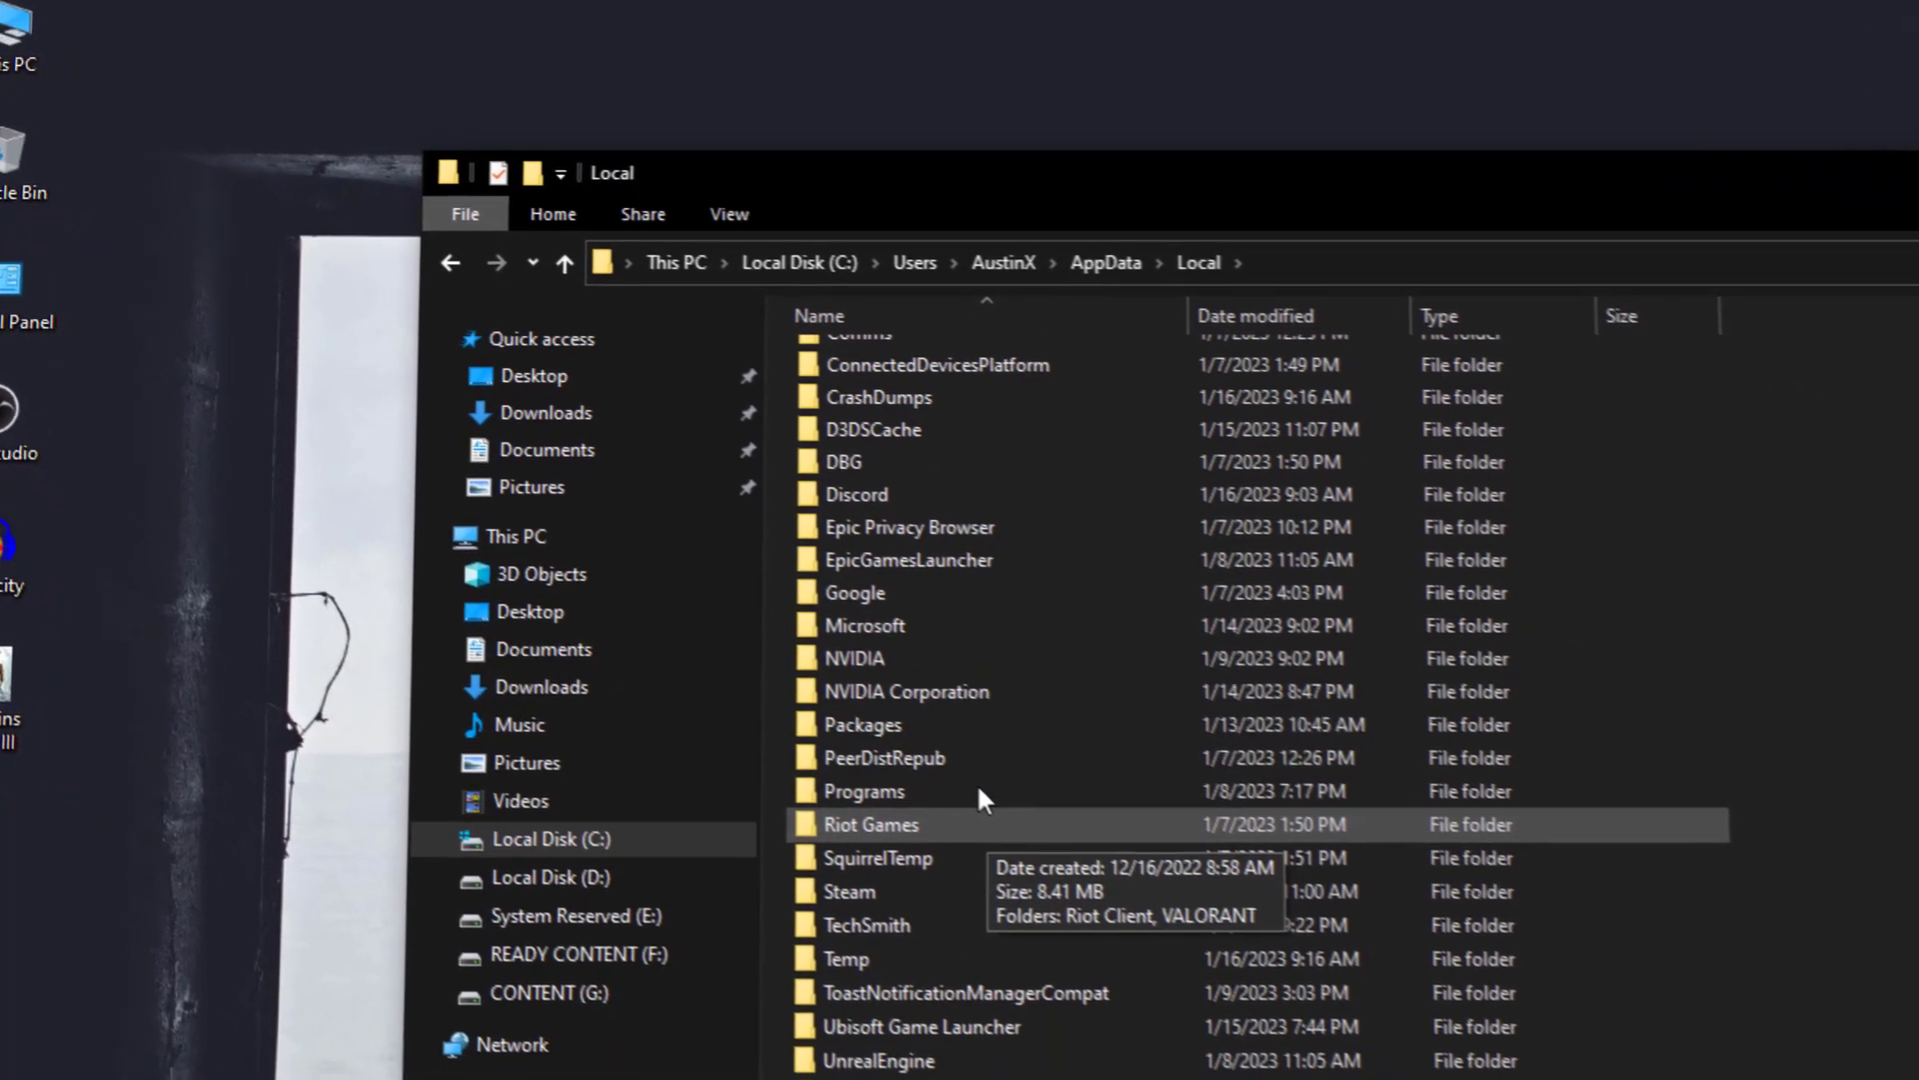
Select the Riot Games and VALORANT folders in Local, then go back up to AppData.
{"action": "left_click", "coordinate": [903, 830]}
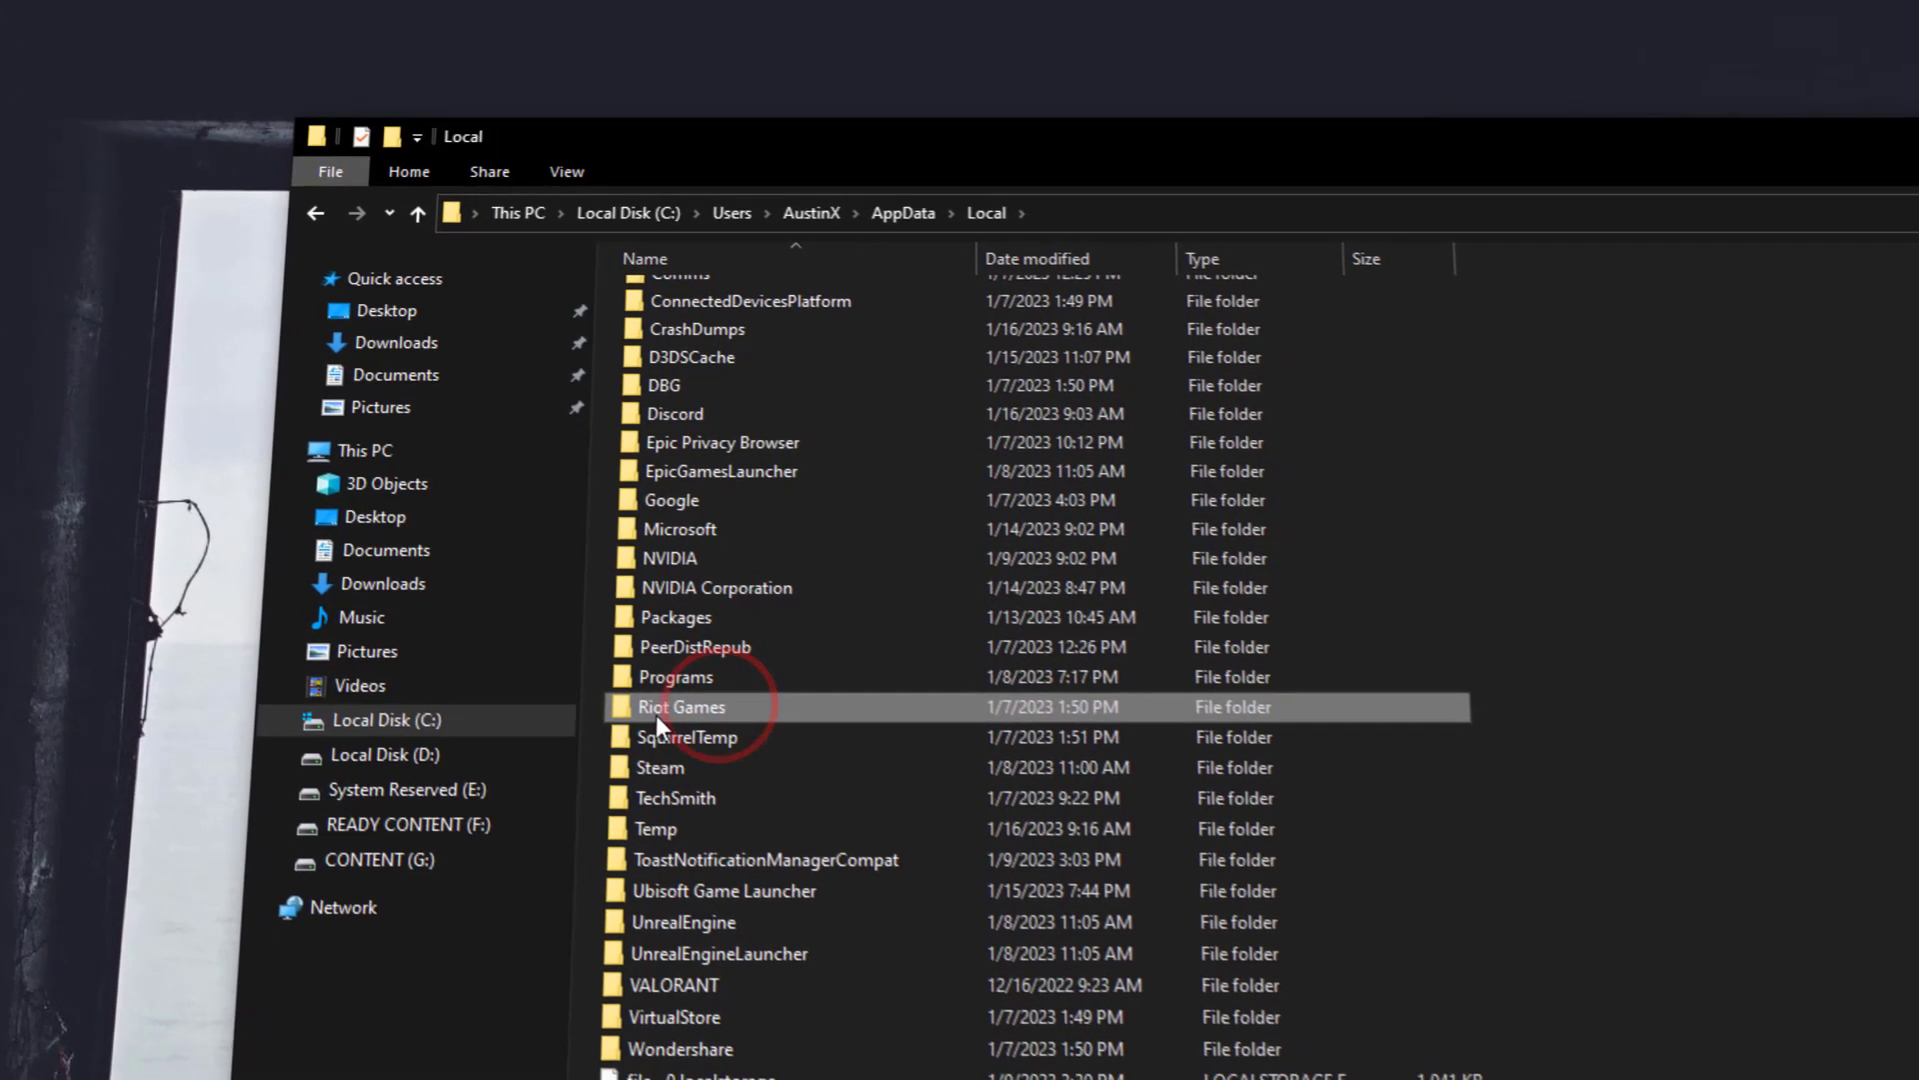
{"action": "left_click", "coordinate": [615, 945]}
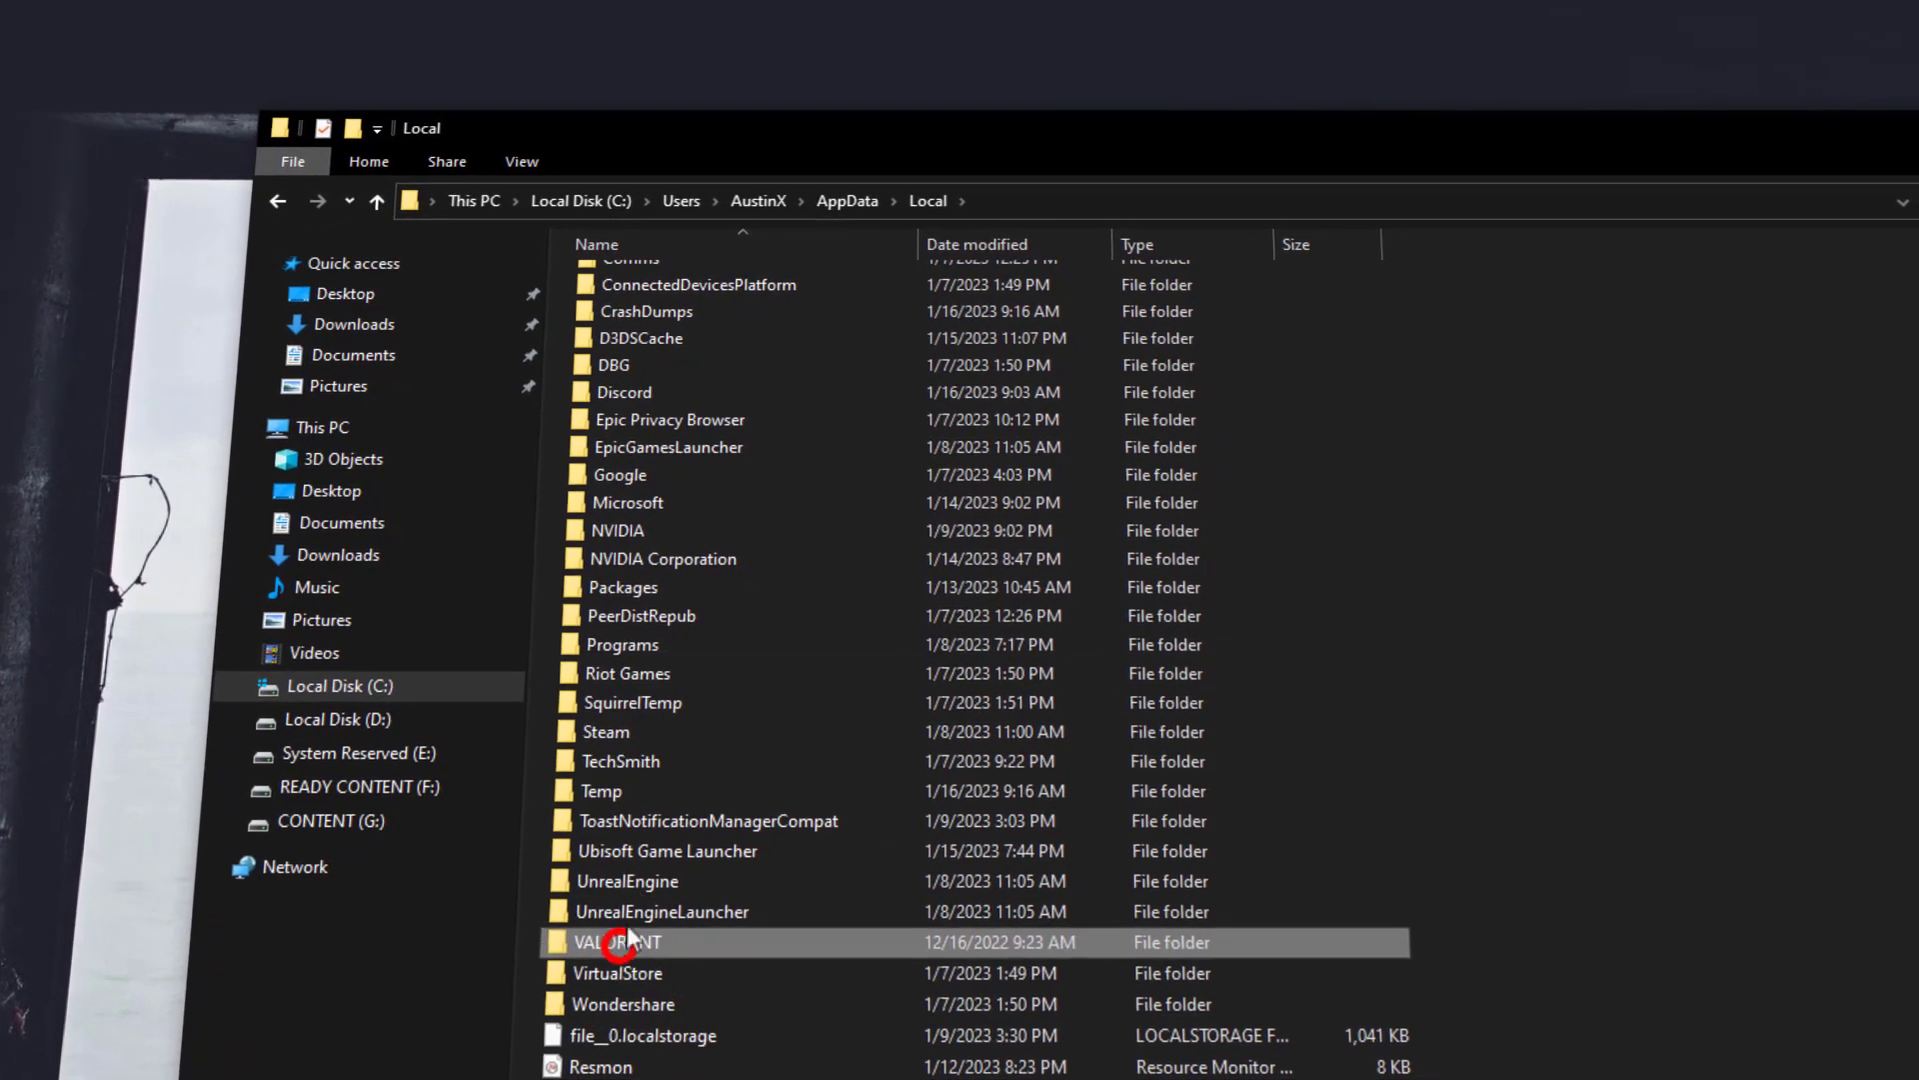
{"action": "scroll", "coordinate": [652, 849], "scroll_direction": "up", "scroll_amount": 3}
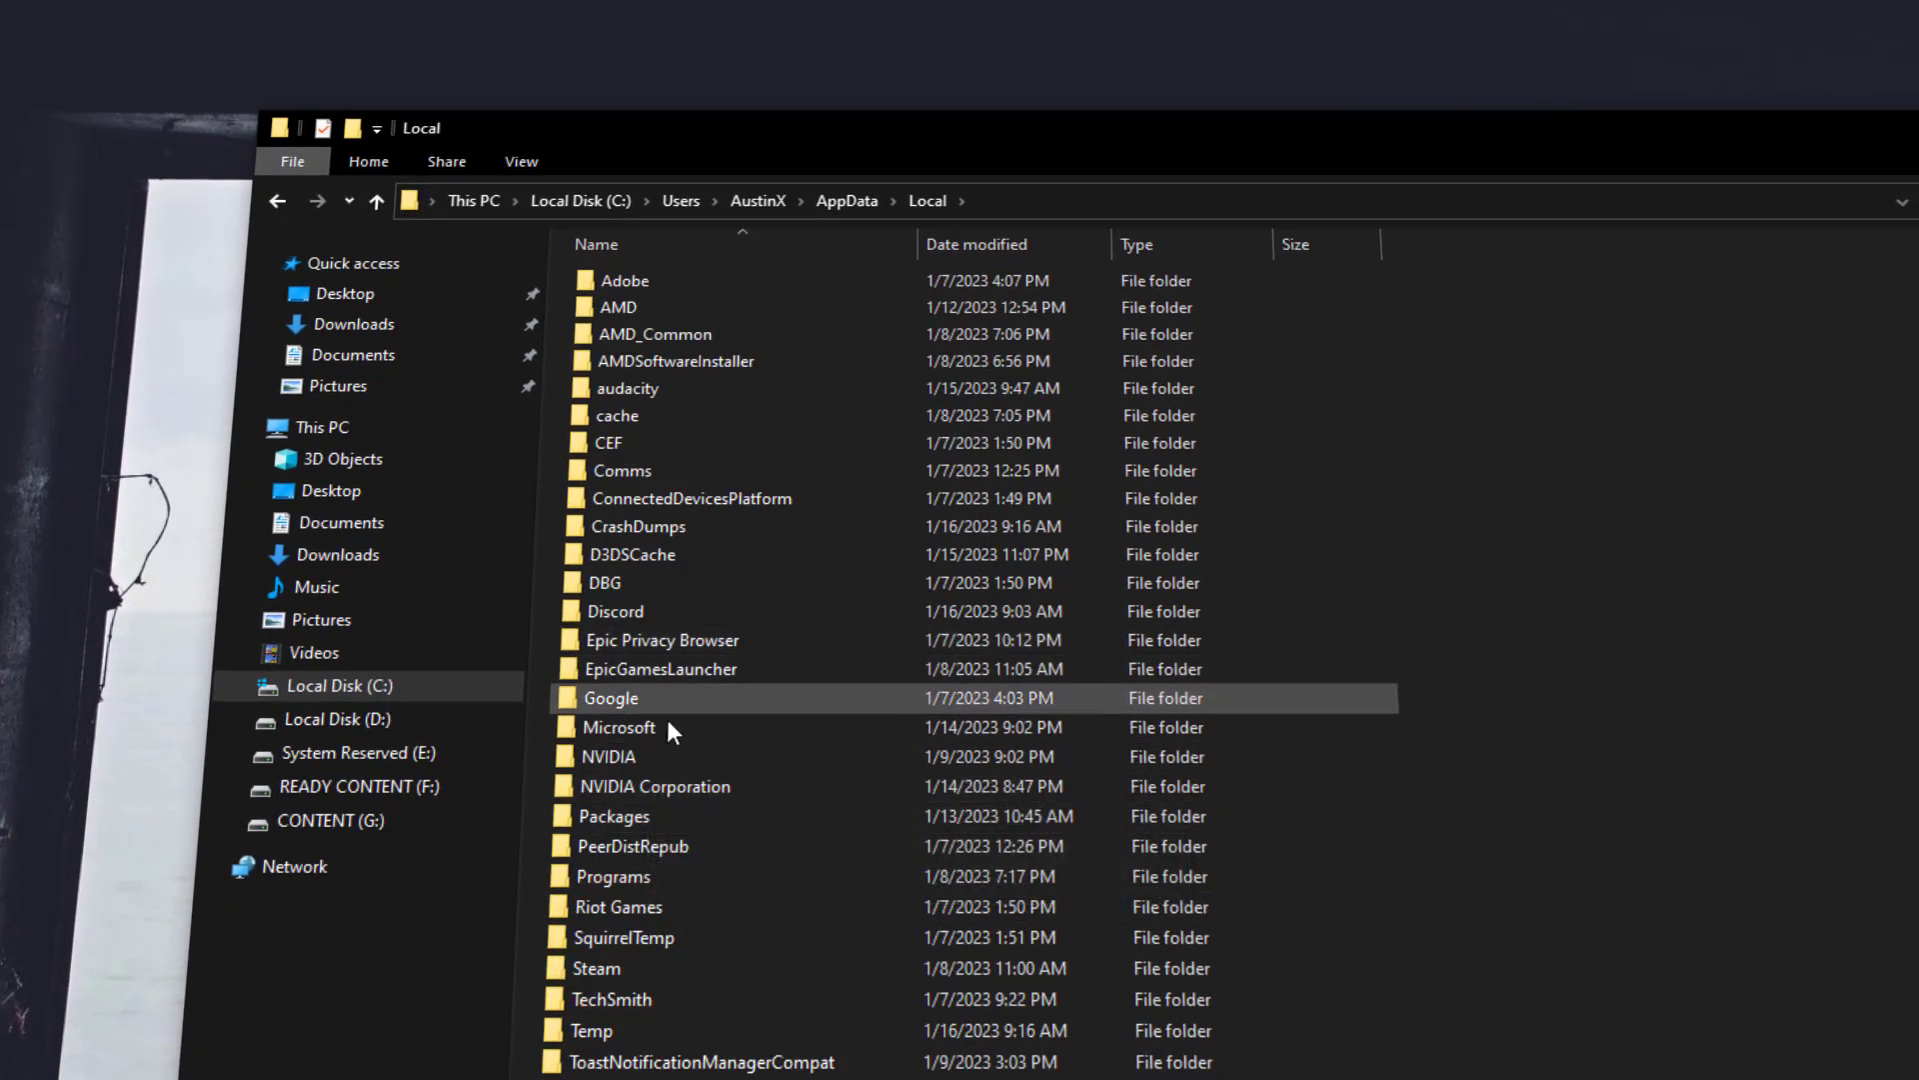
{"action": "scroll", "coordinate": [668, 728], "scroll_direction": "down", "scroll_amount": 3}
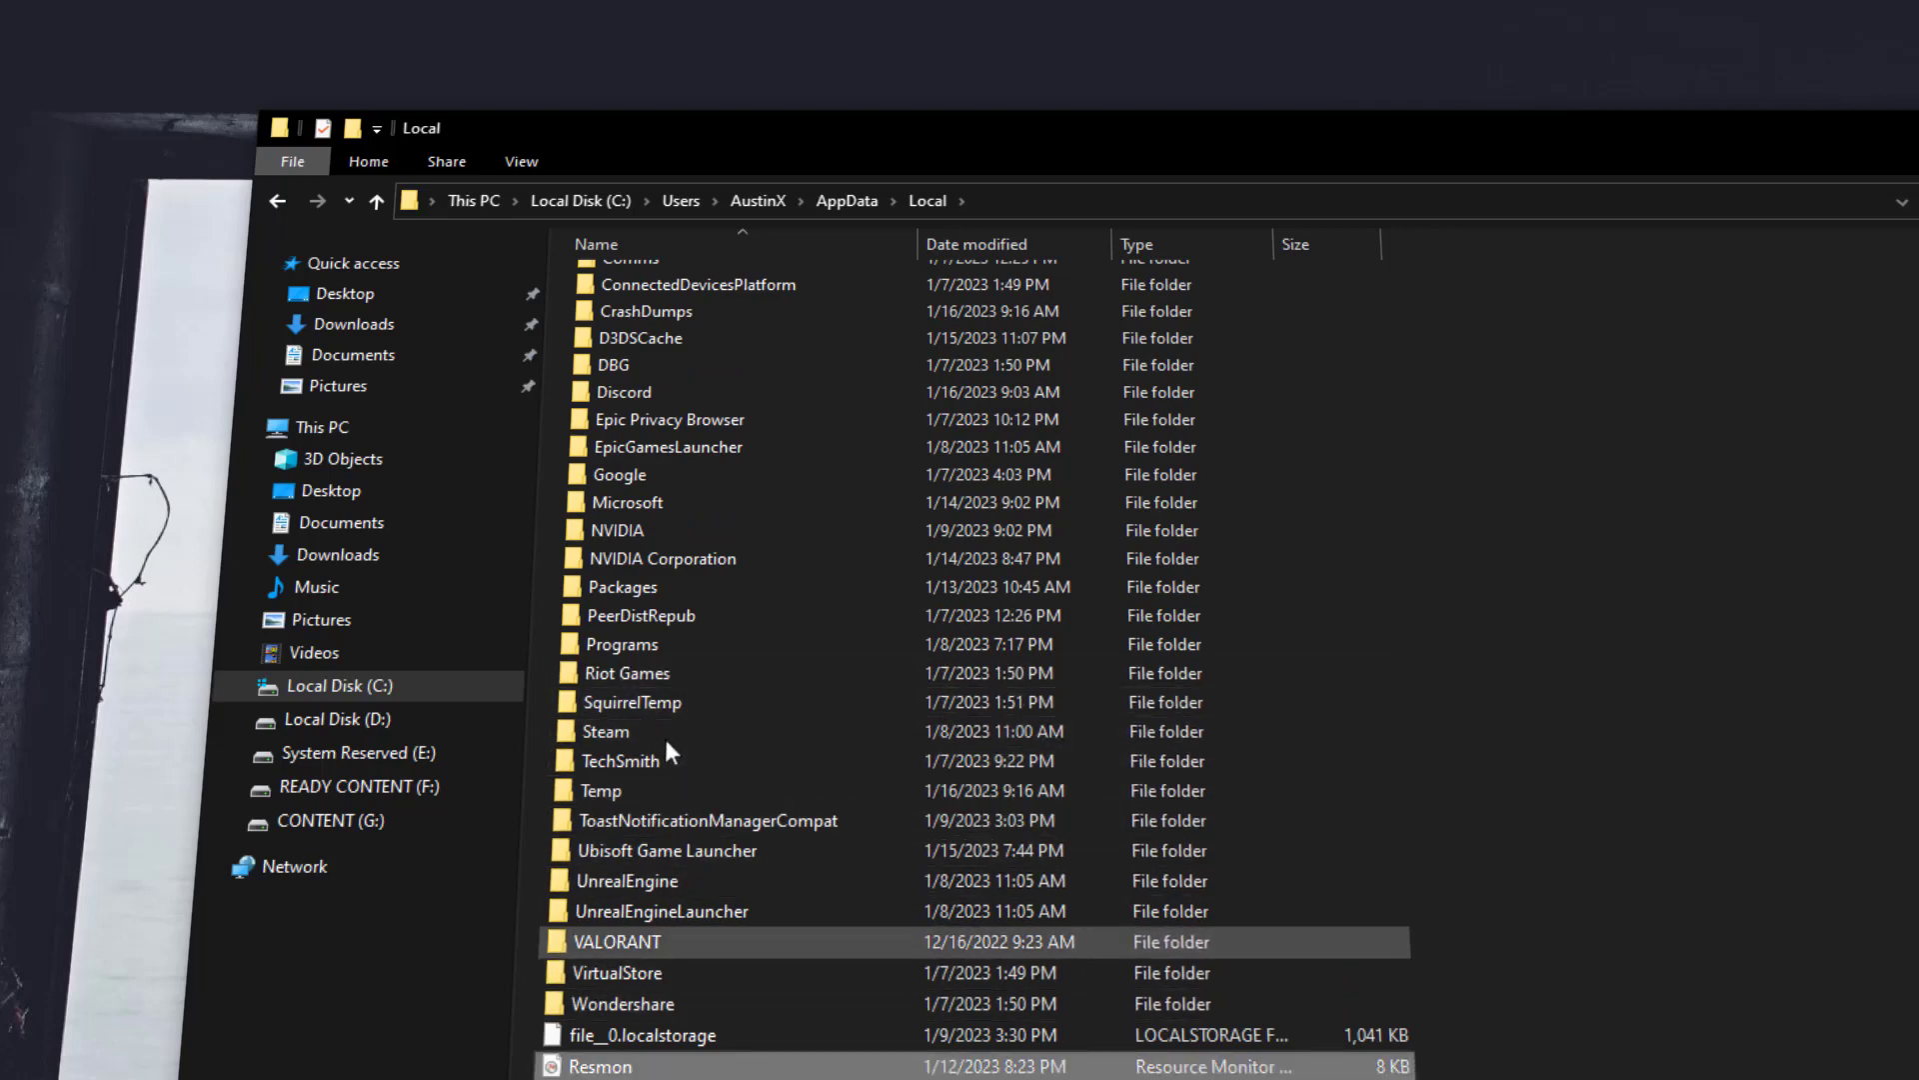
{"action": "right_click", "coordinate": [637, 1072]}
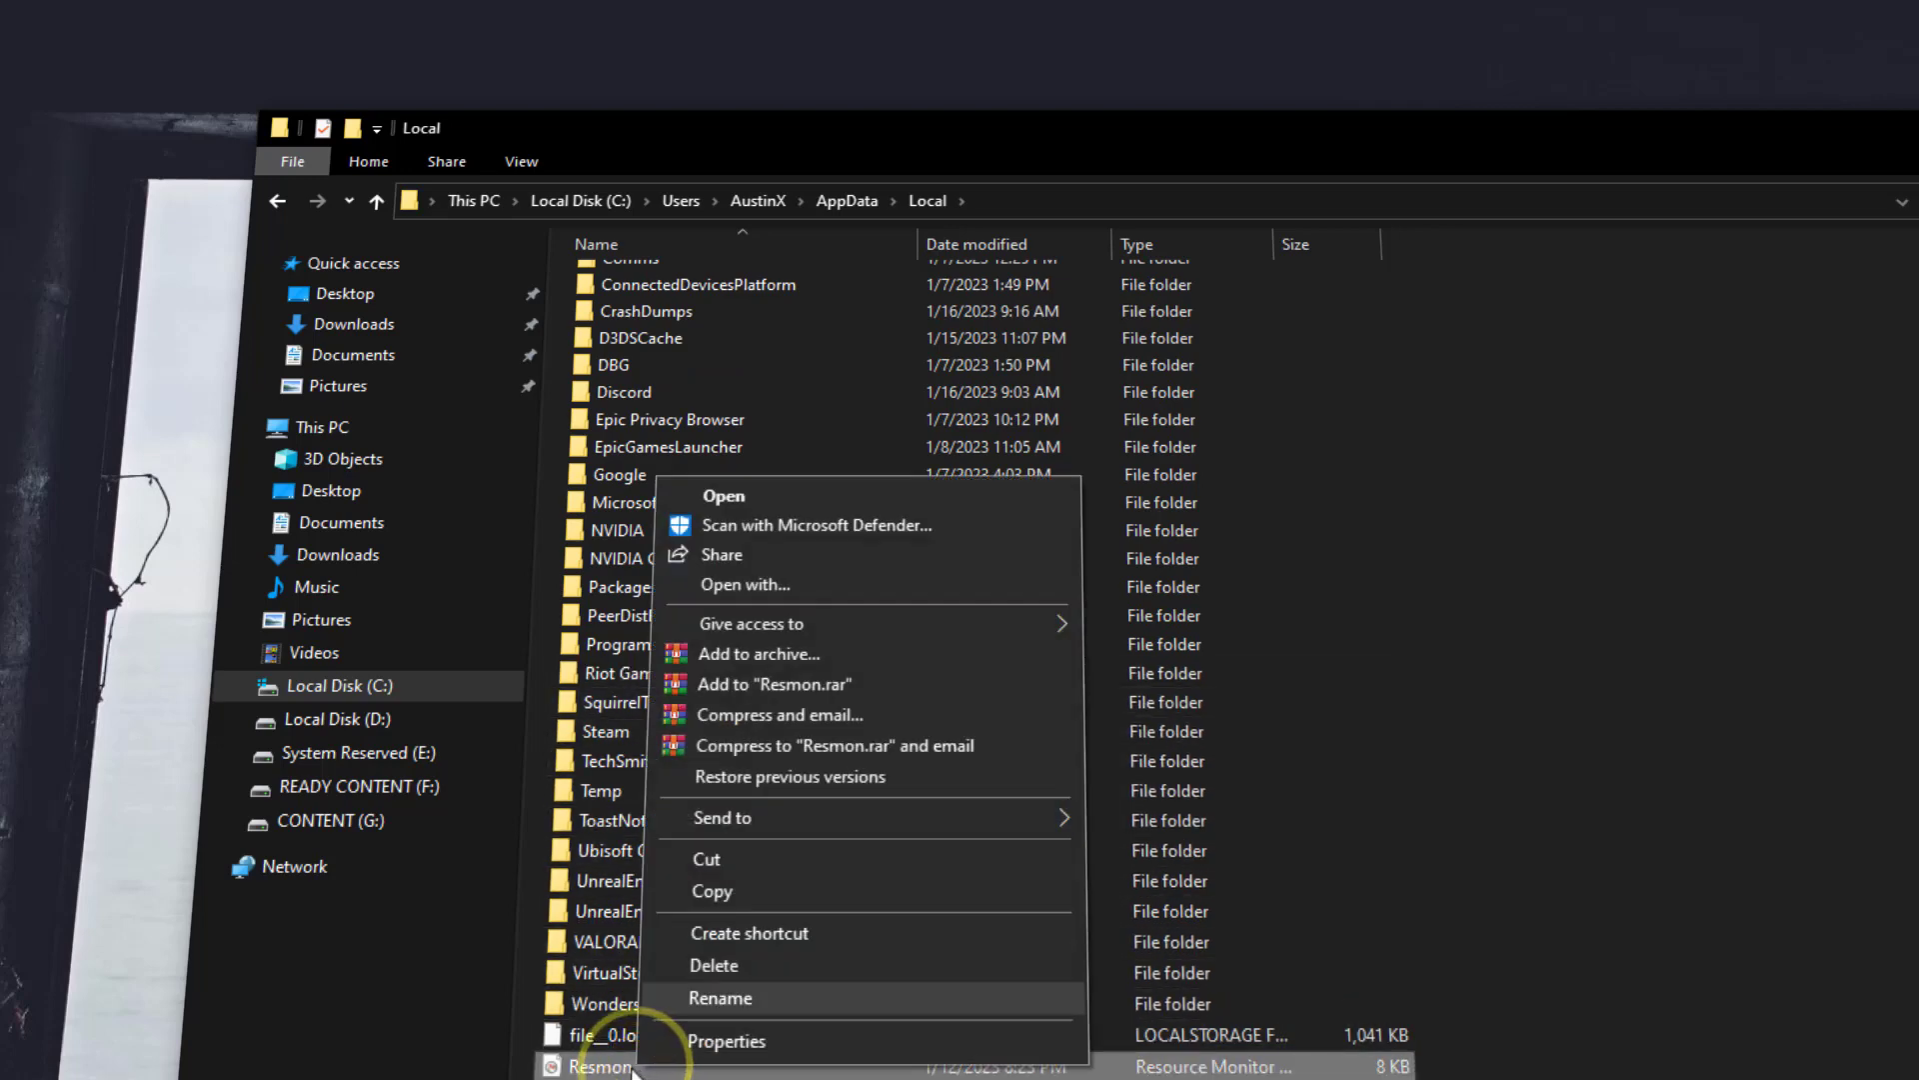
{"action": "left_click", "coordinate": [608, 1072]}
{"action": "left_click", "coordinate": [650, 940]}
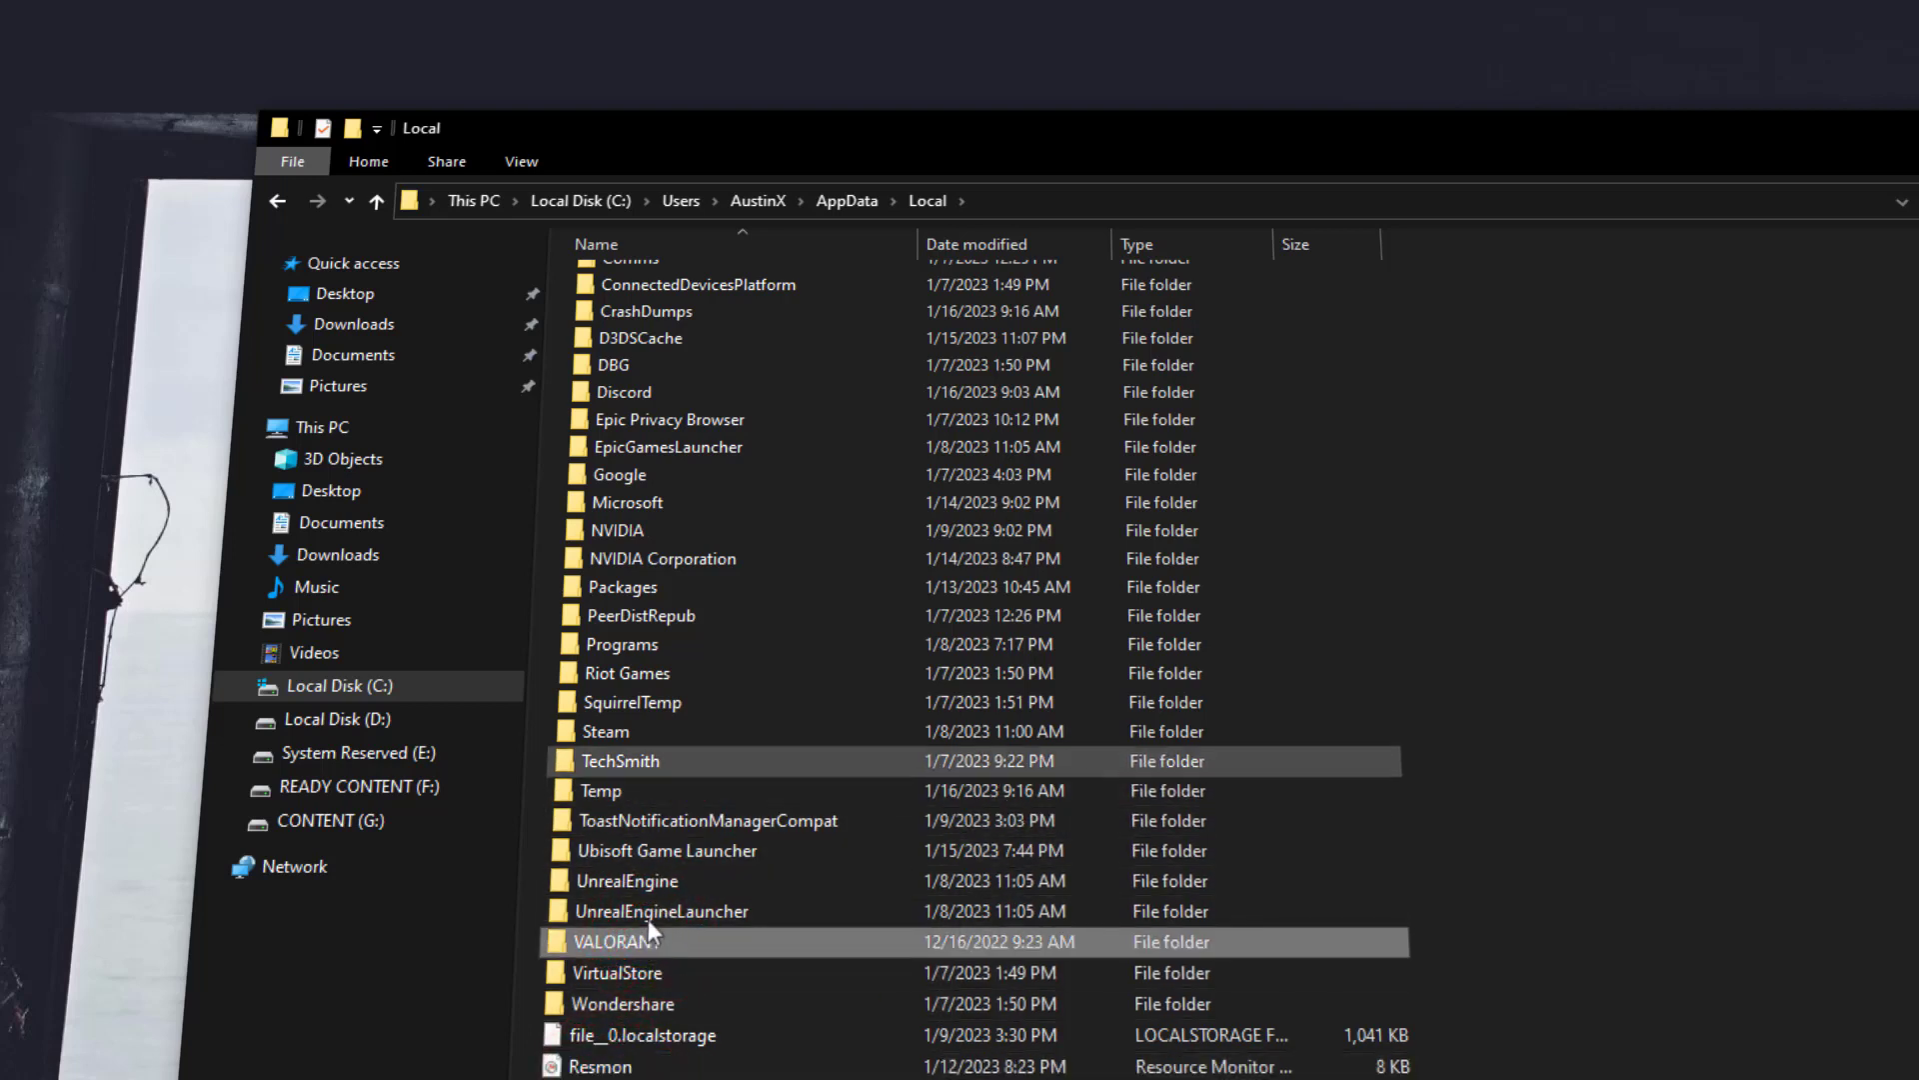
{"action": "left_click", "coordinate": [632, 674]}
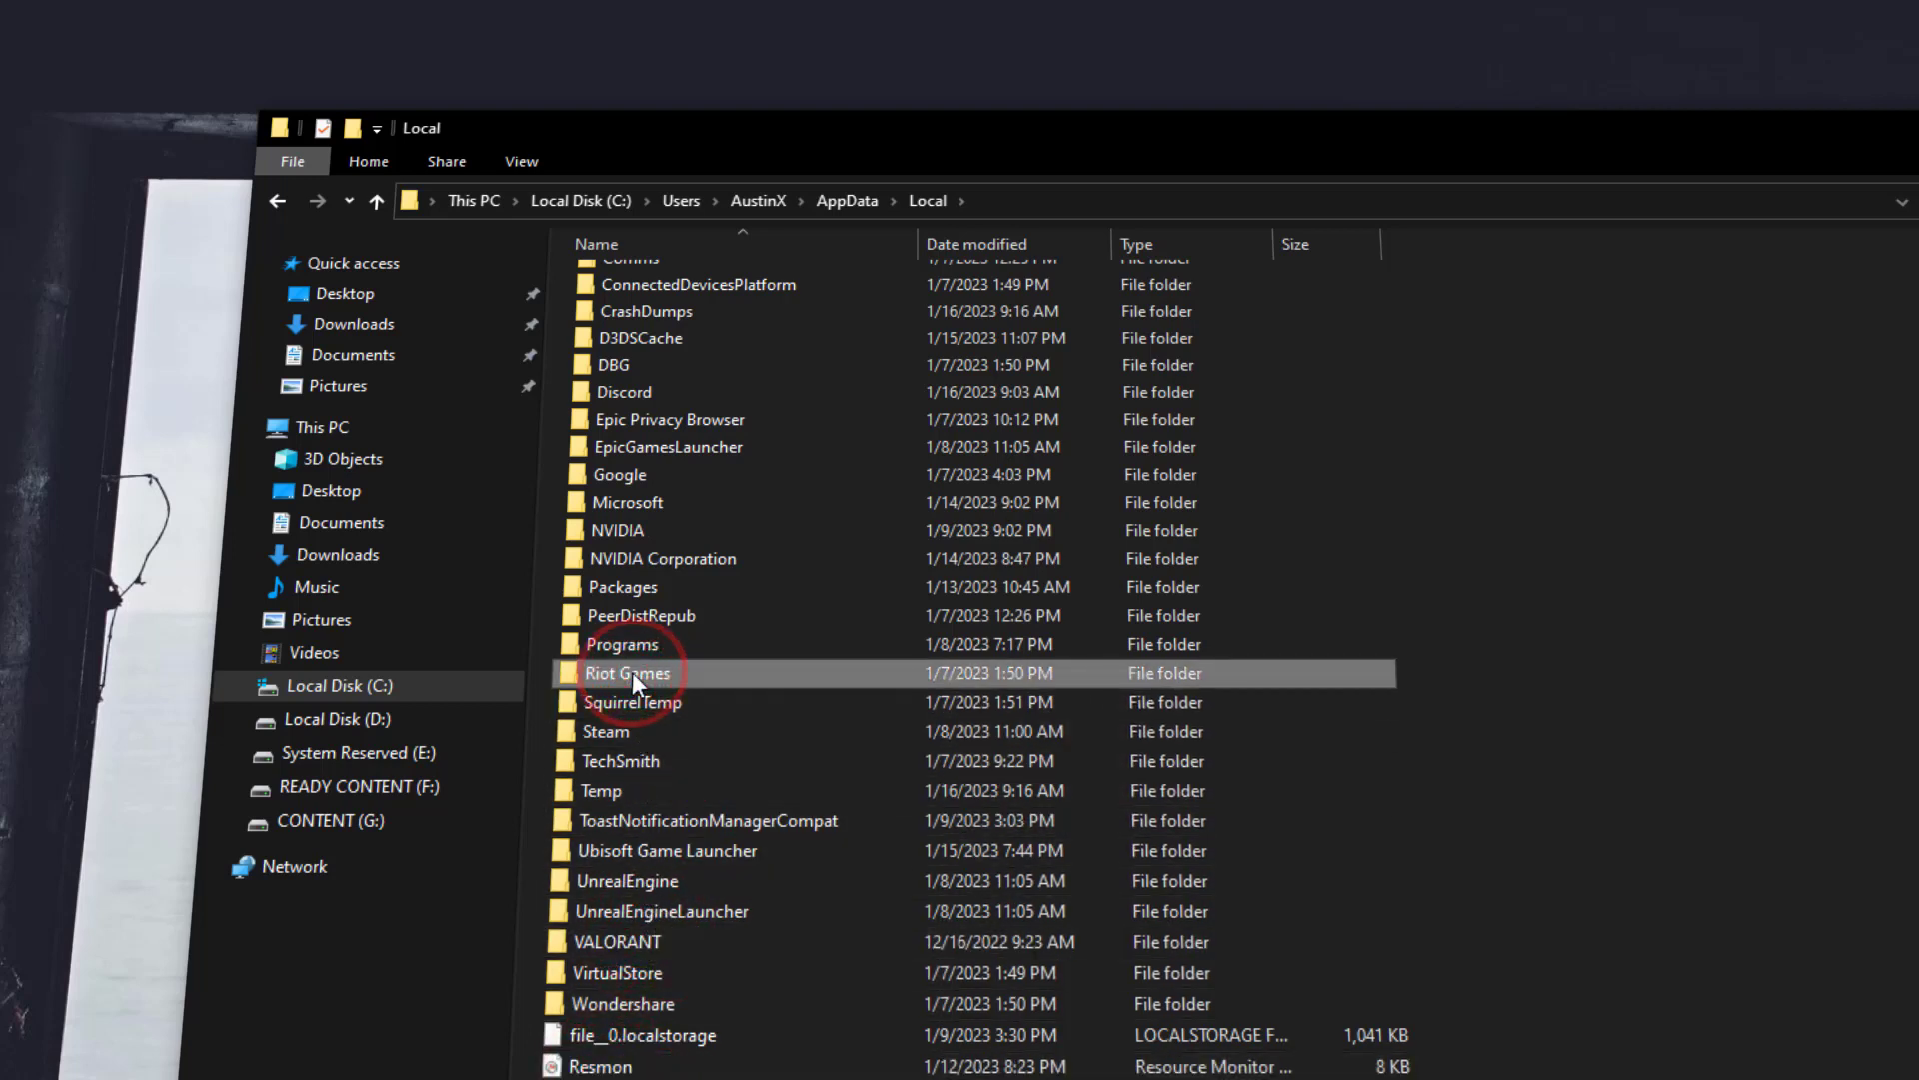
{"action": "scroll", "coordinate": [631, 672], "scroll_direction": "up", "scroll_amount": 3}
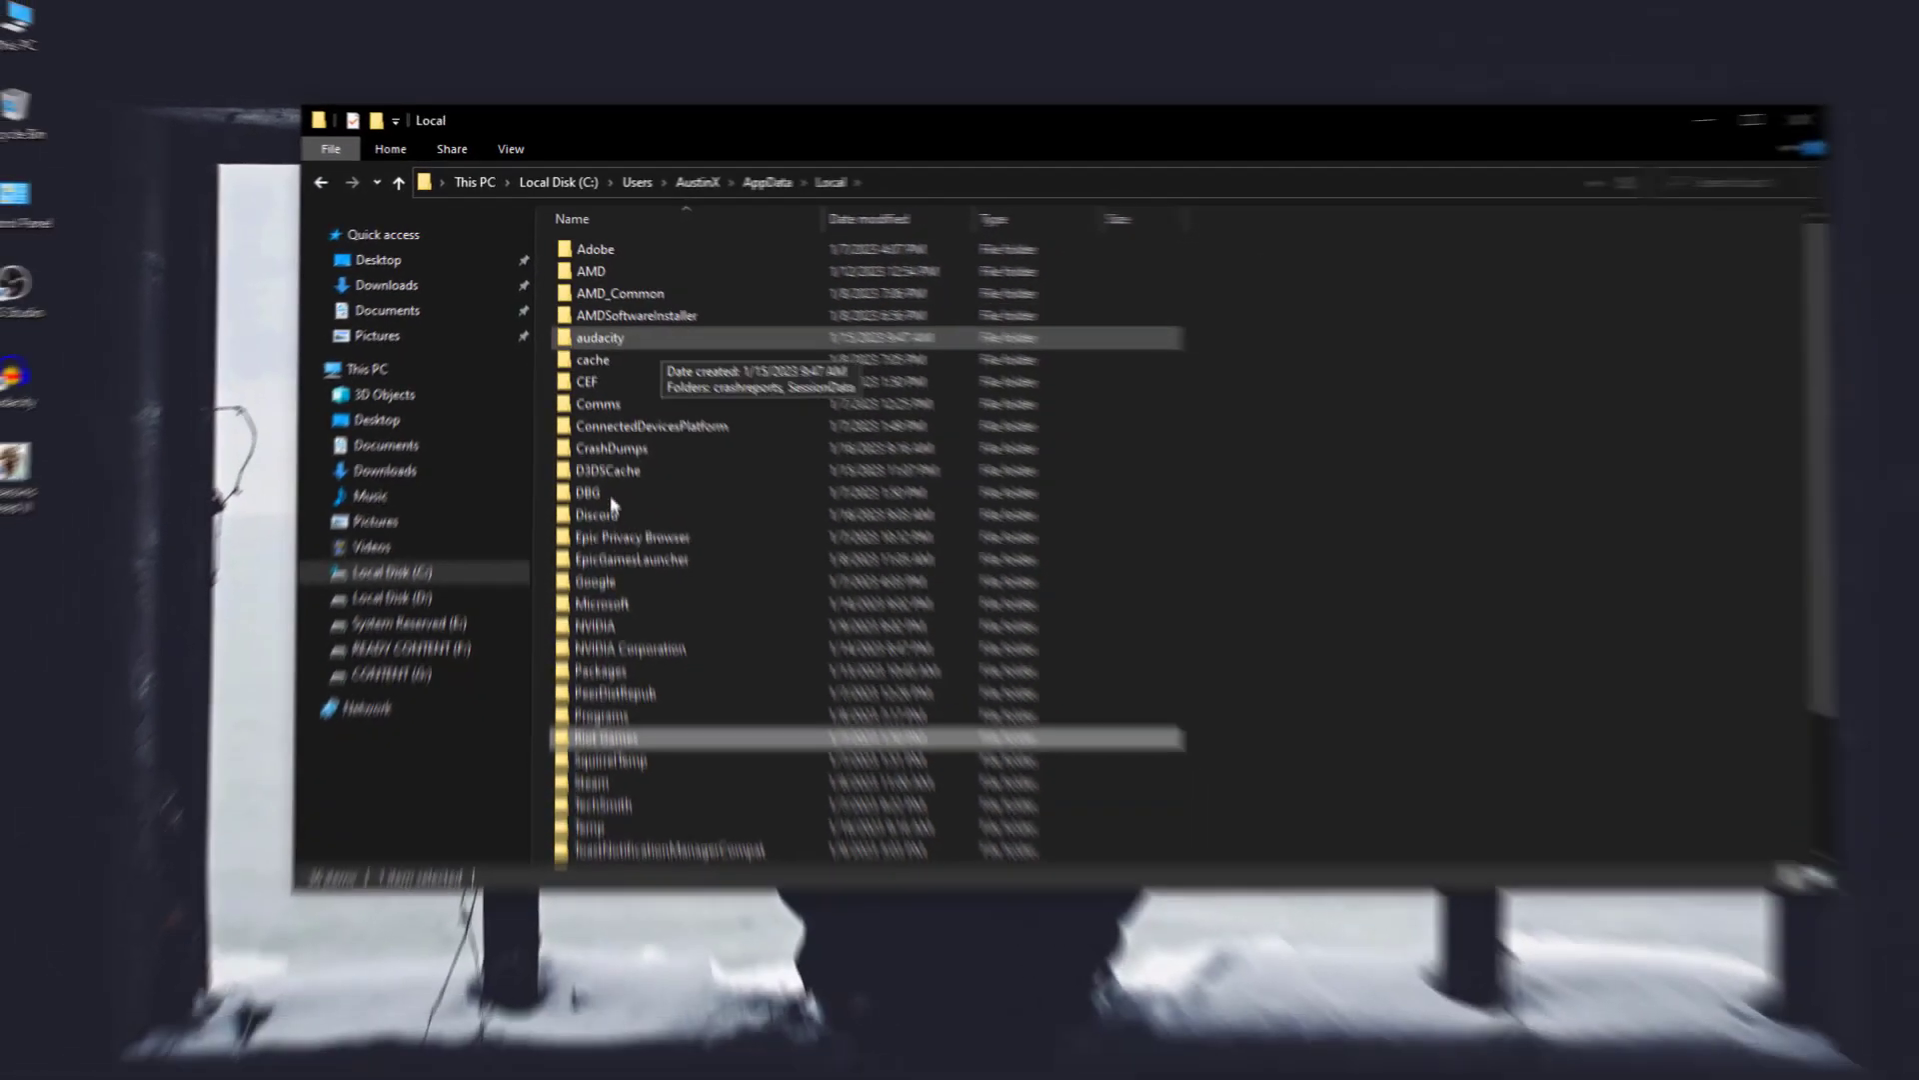
{"action": "key", "text": "alt+Left"}
Browse the LocalLow and Roaming folders, then go back up out of Roaming.
{"action": "double_click", "coordinate": [603, 270]}
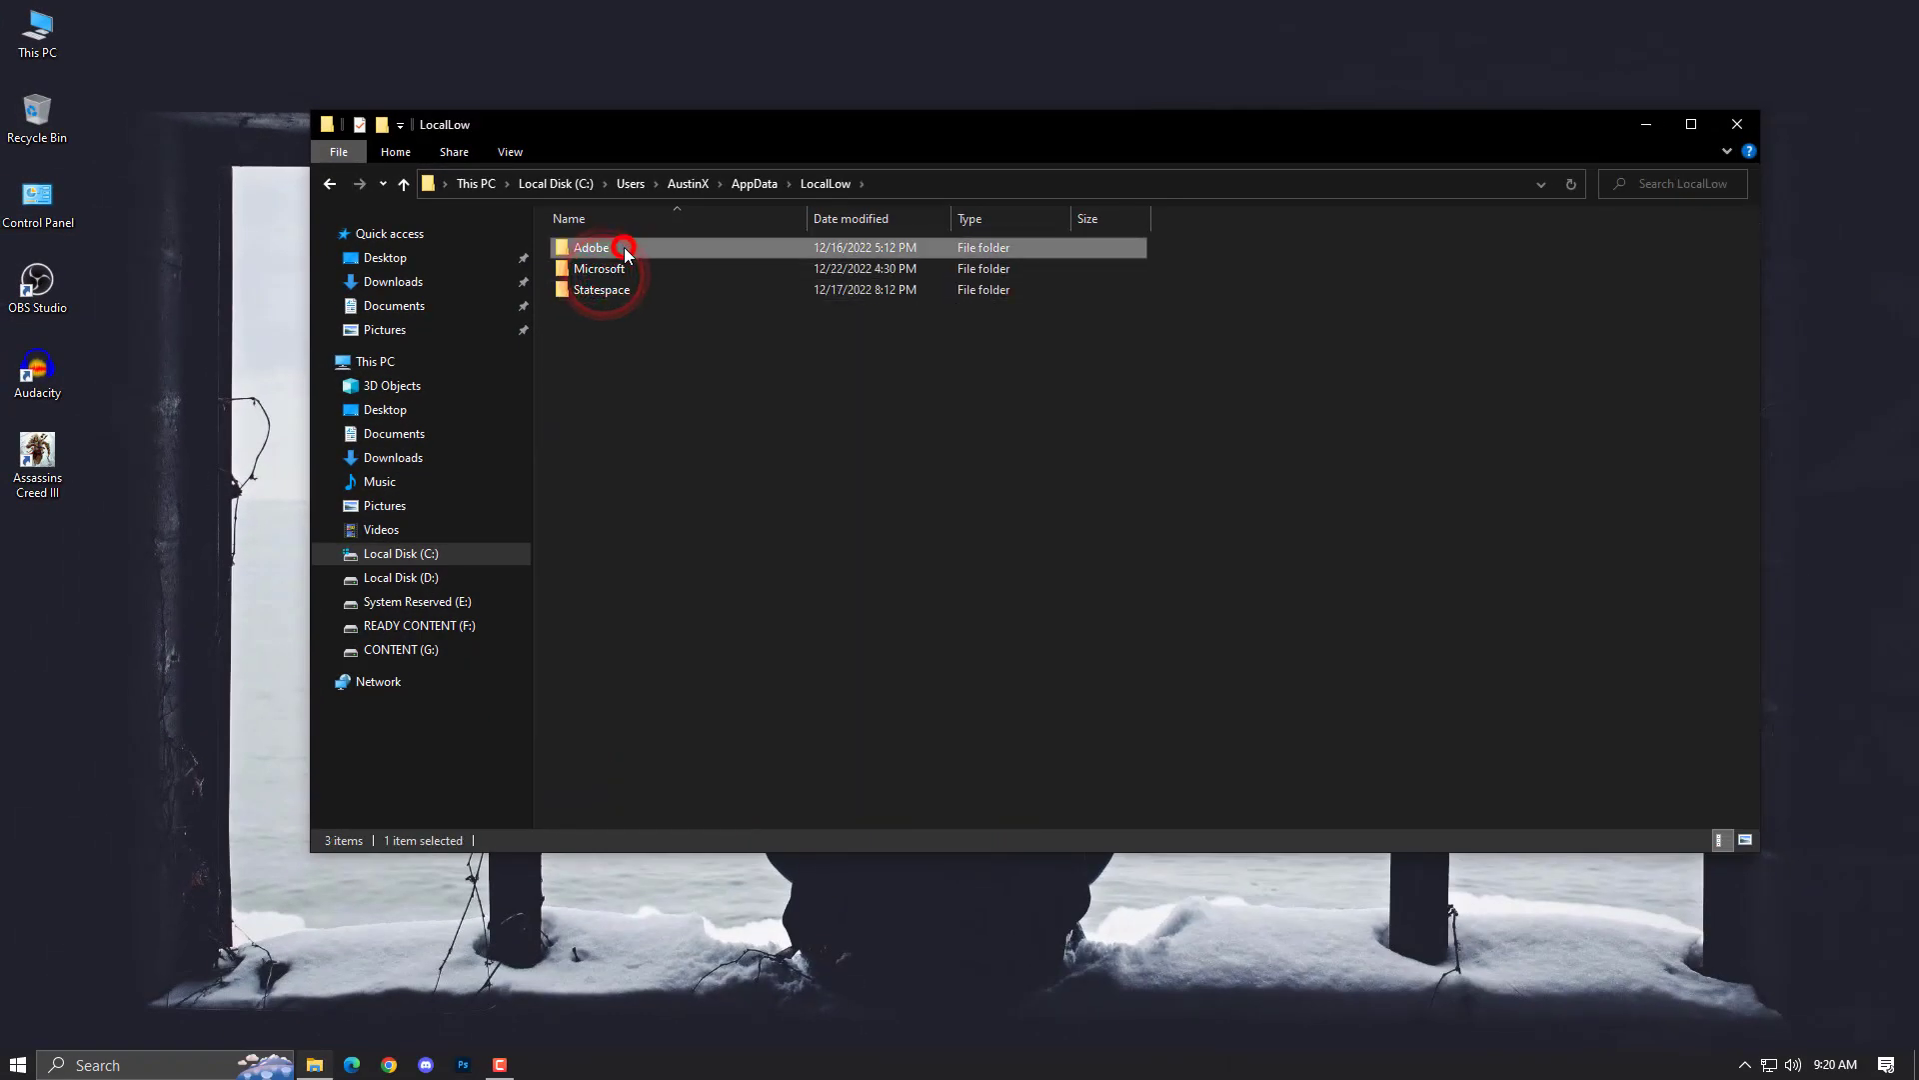
{"action": "key", "text": "alt+Left"}
{"action": "double_click", "coordinate": [602, 291]}
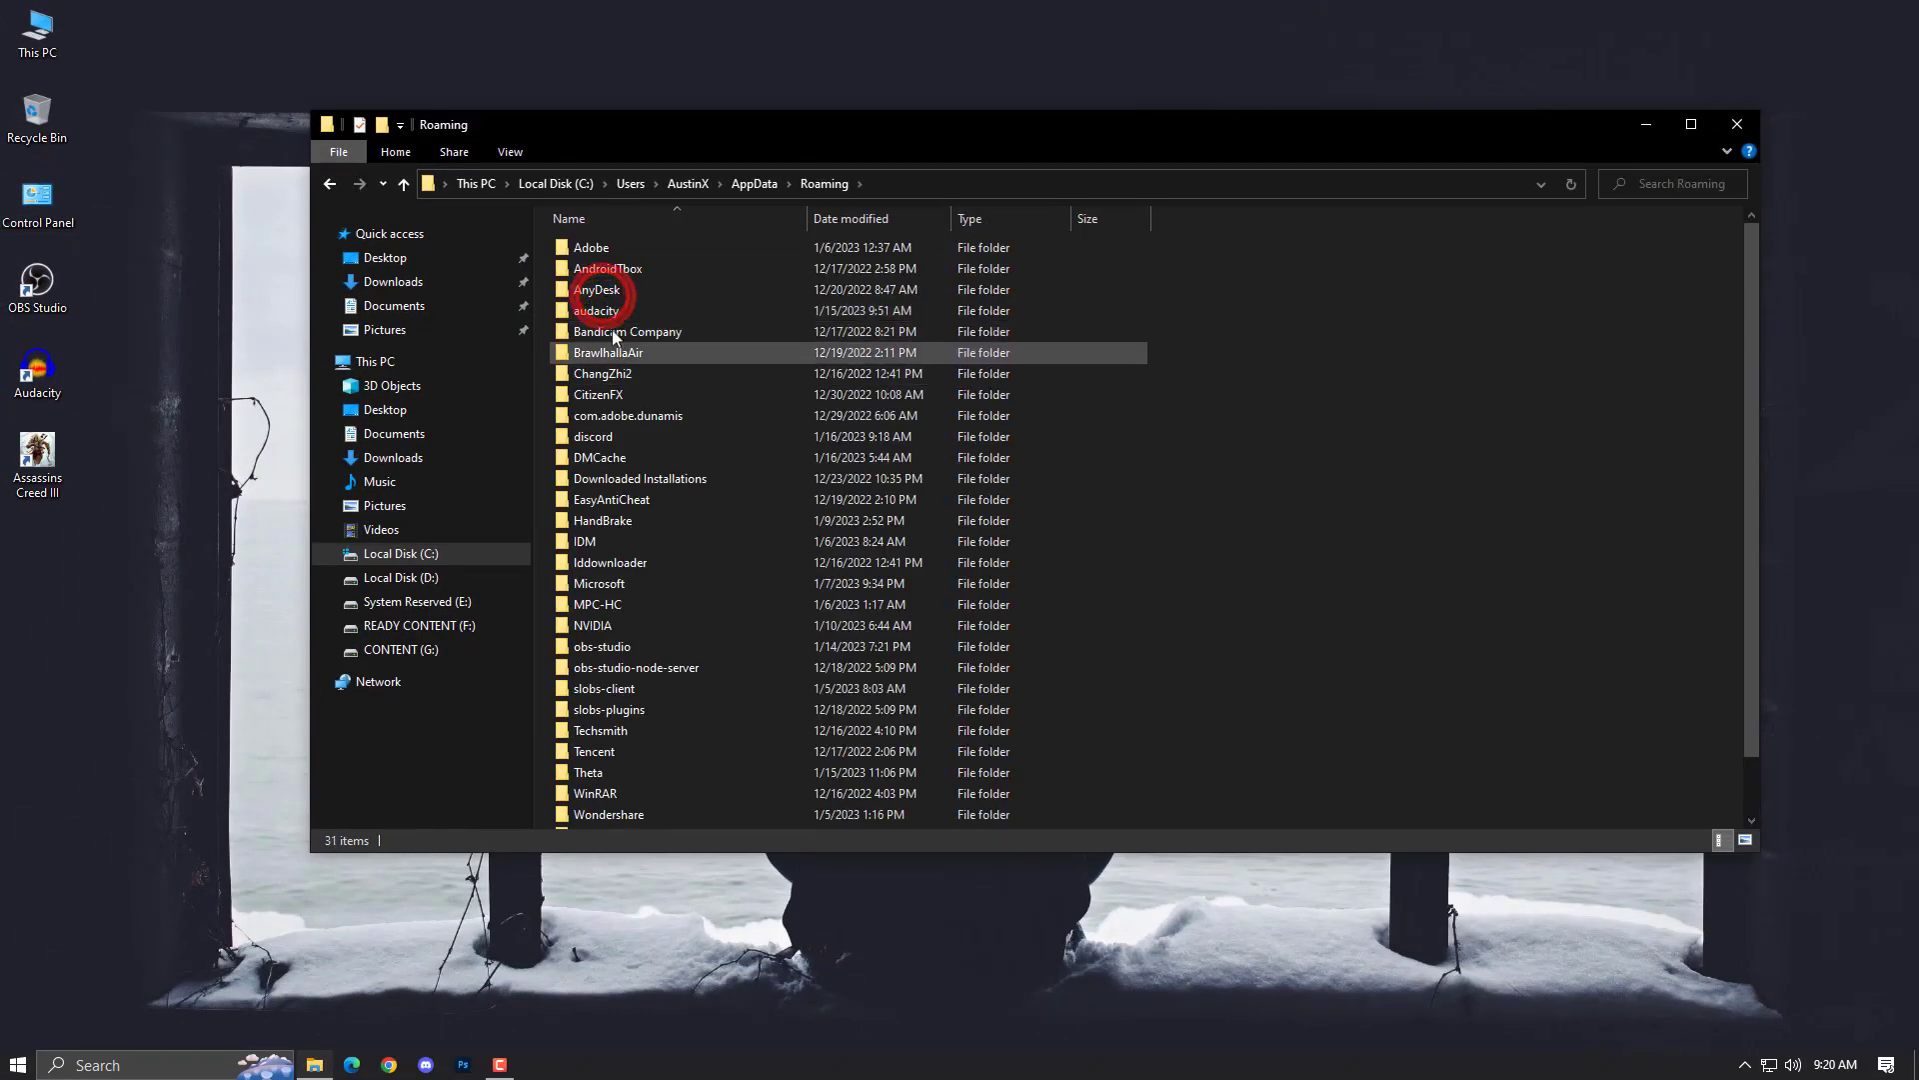
{"action": "left_click", "coordinate": [638, 423]}
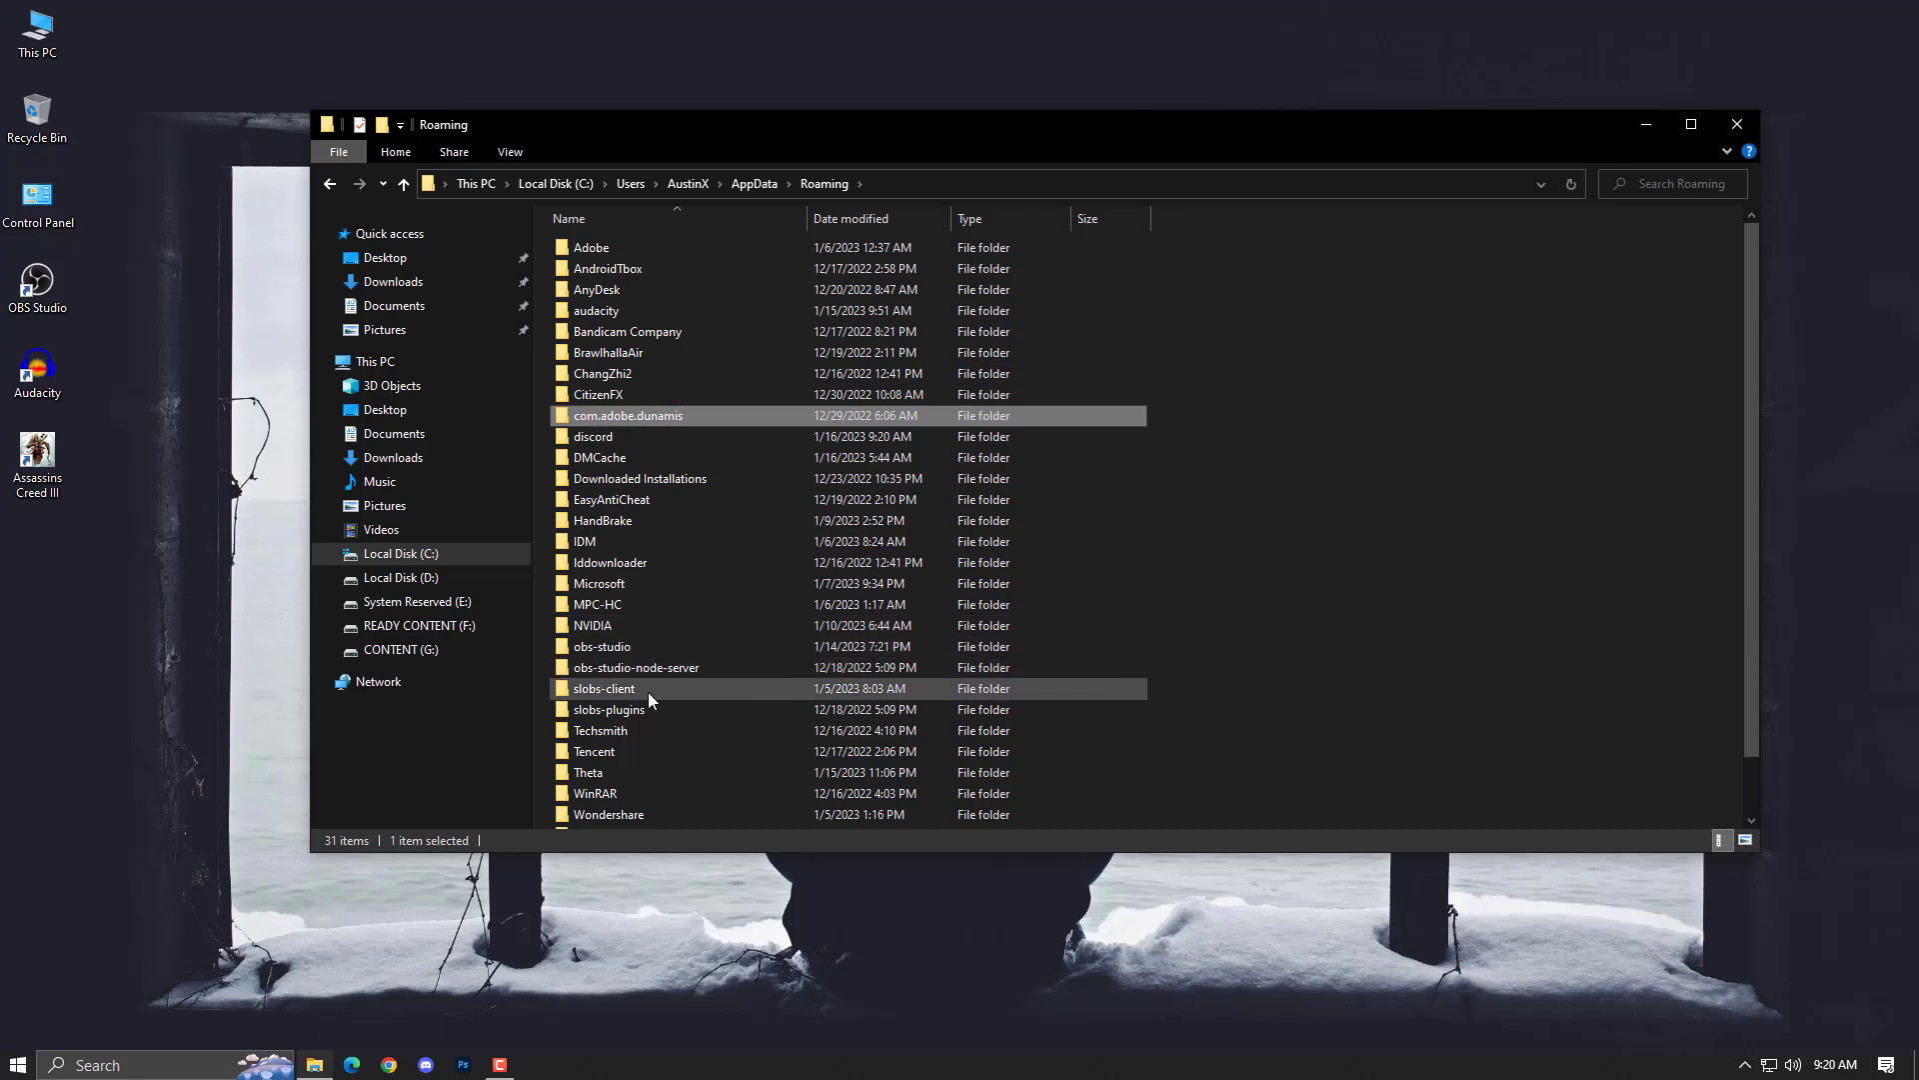
{"action": "scroll", "coordinate": [647, 692], "scroll_direction": "down", "scroll_amount": 1}
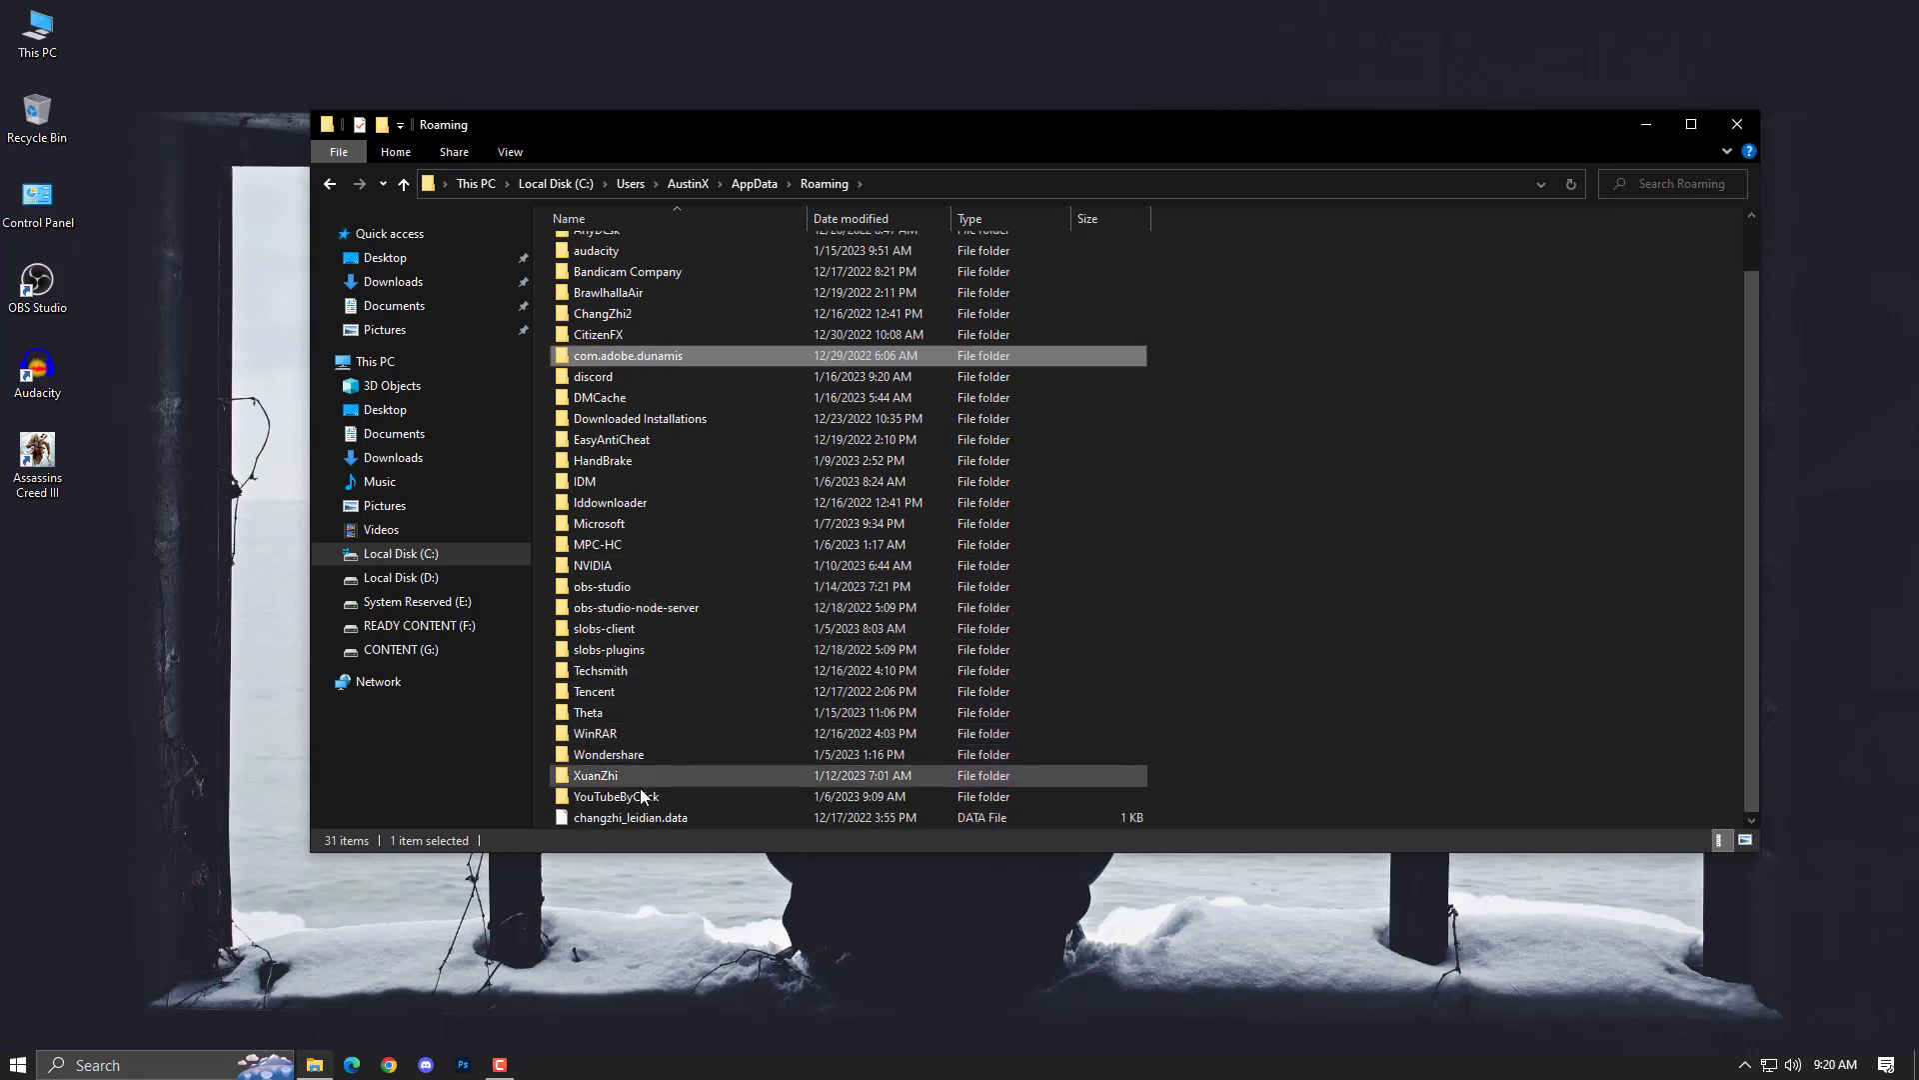
{"action": "scroll", "coordinate": [641, 795], "scroll_direction": "up", "scroll_amount": 1}
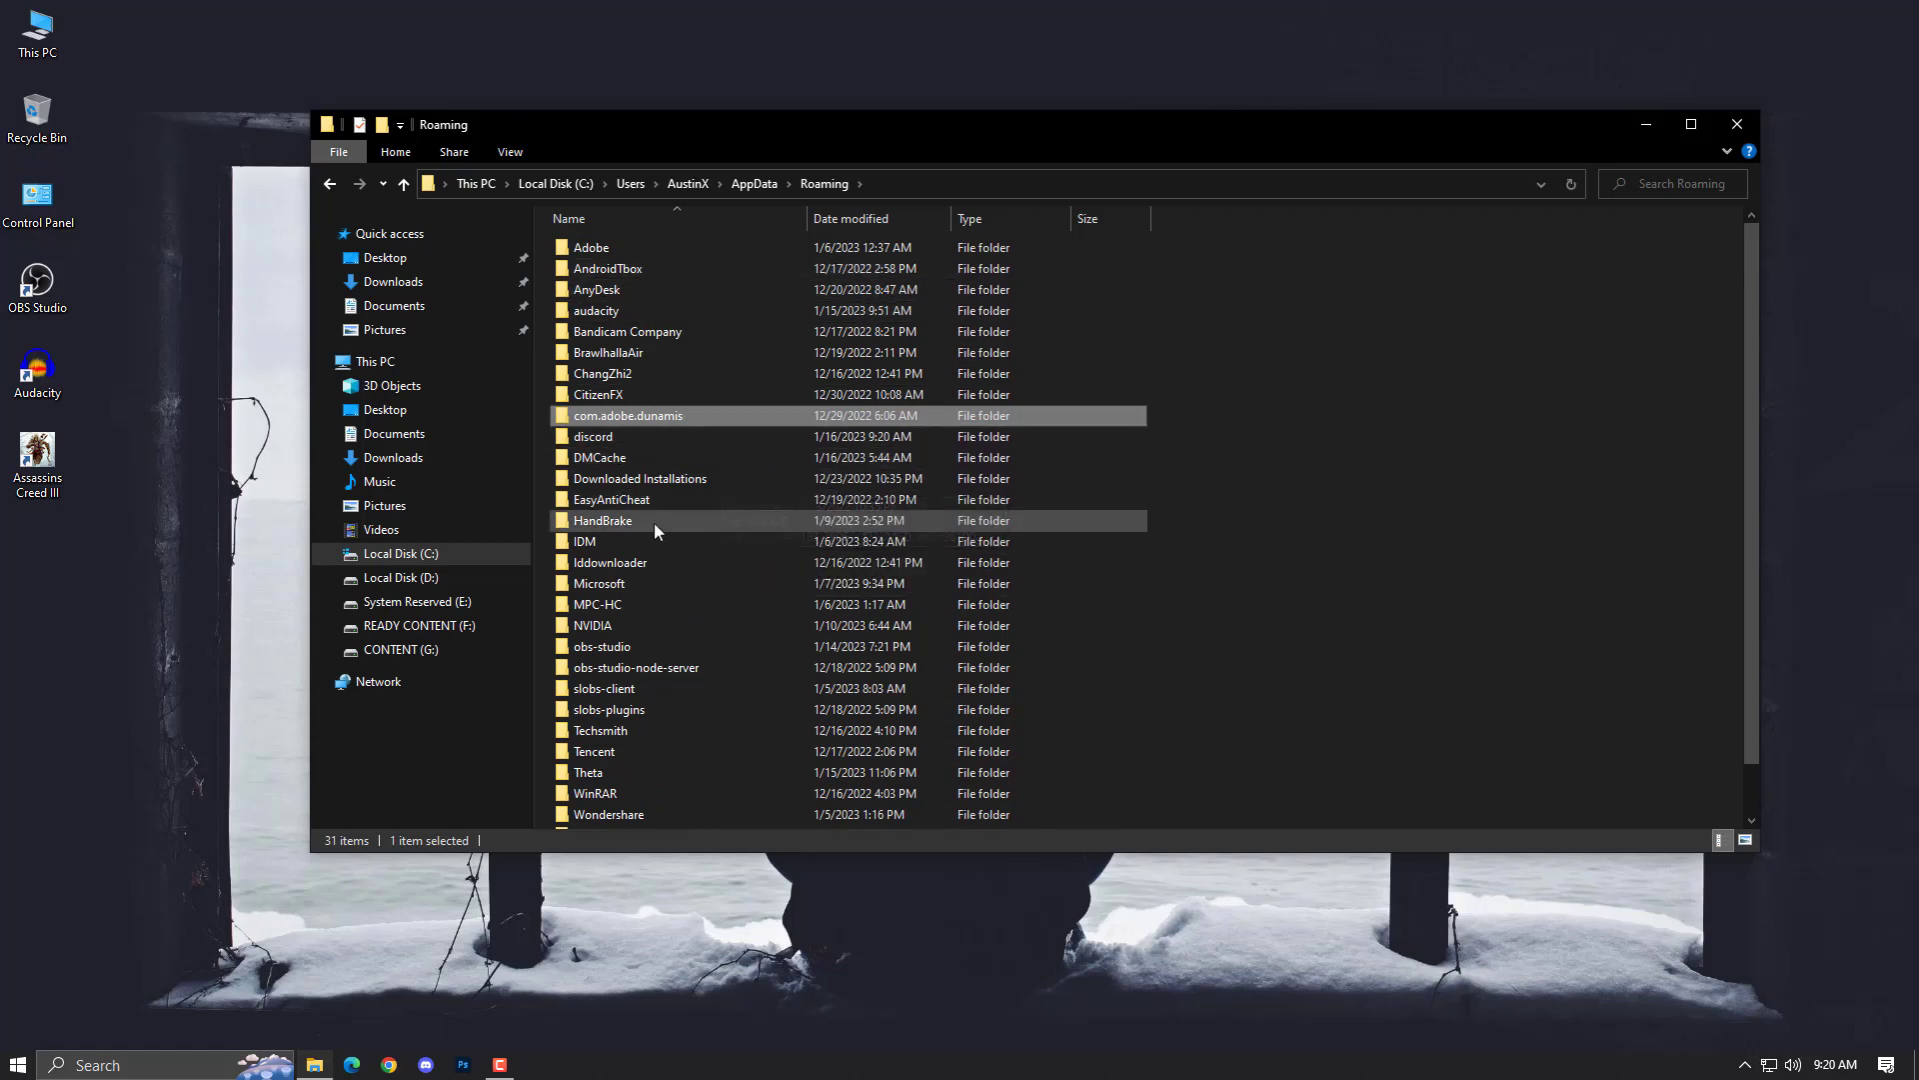
{"action": "key", "text": "alt+Left"}
{"action": "key", "text": "alt+Left"}
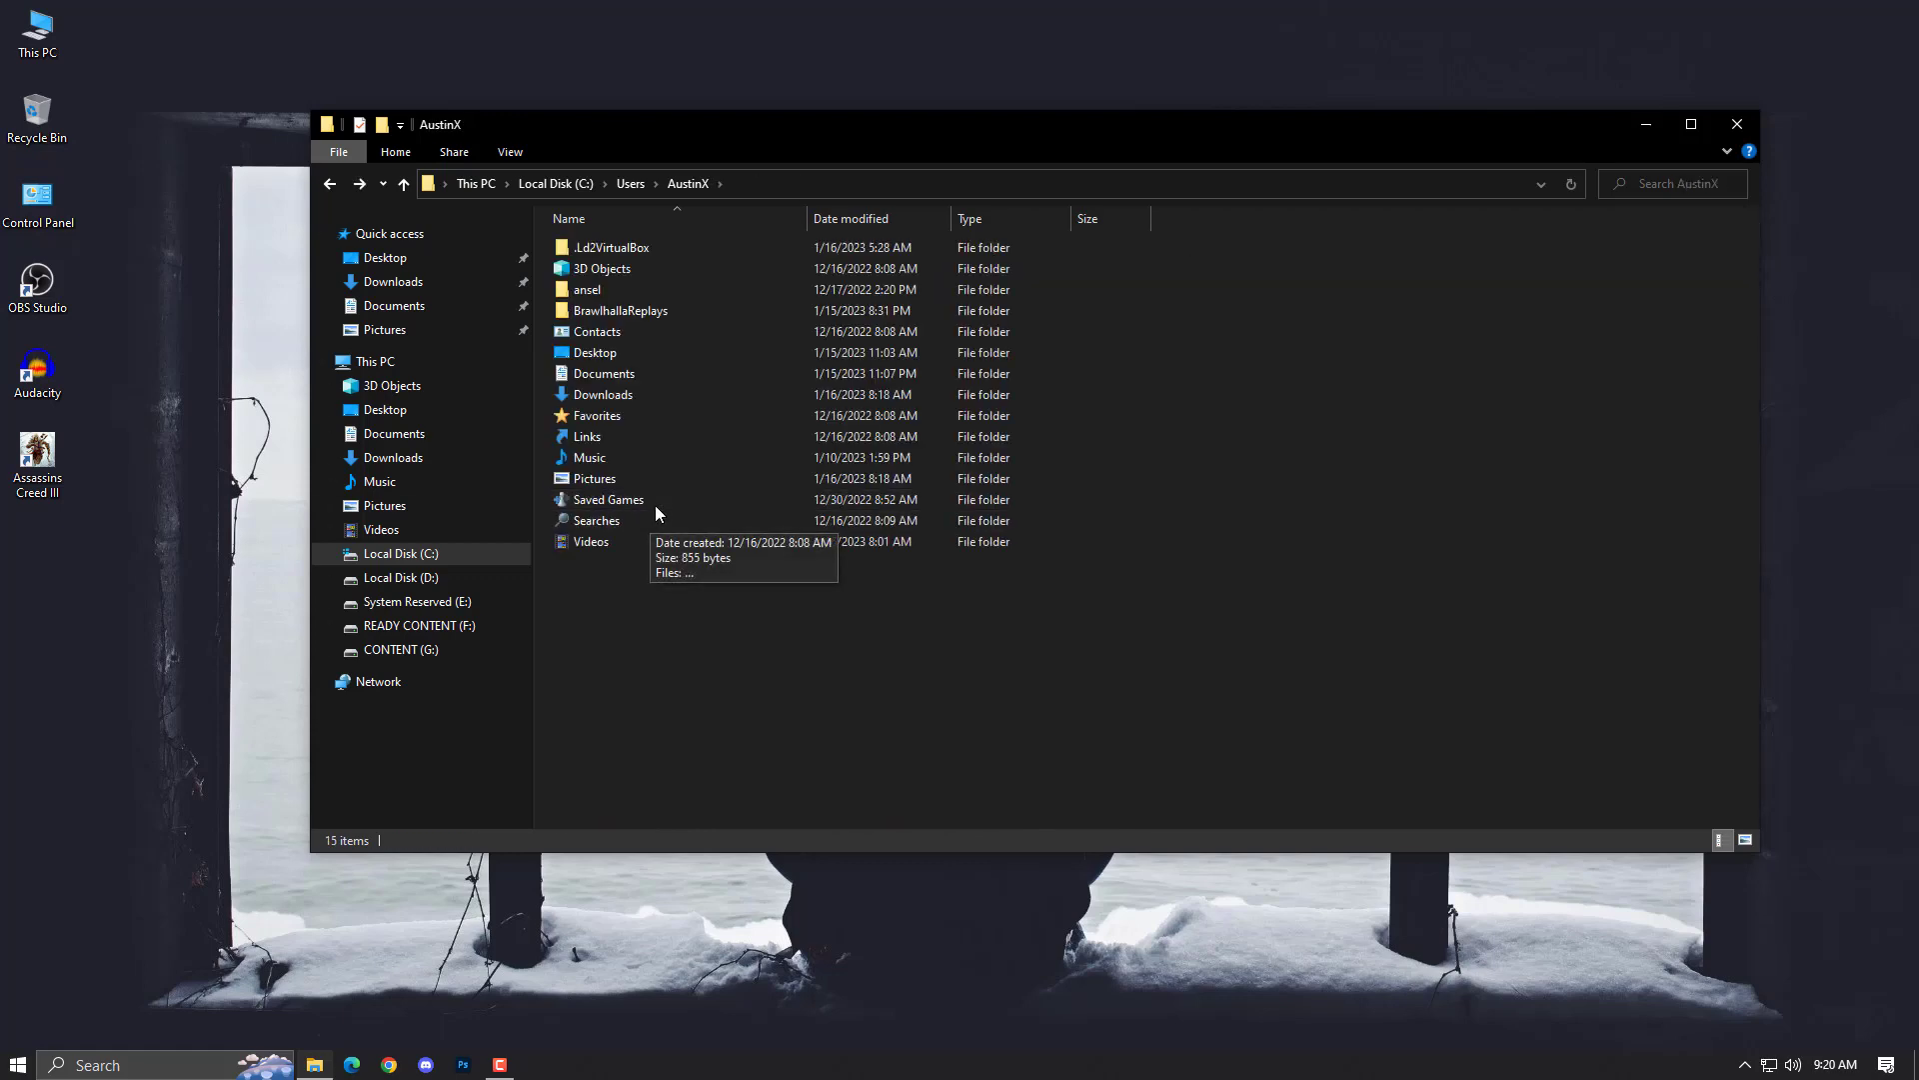
Check the hidden tray icons and search Windows for 'ccleaner'.
{"action": "left_click", "coordinate": [1744, 1064]}
{"action": "left_click", "coordinate": [949, 929]}
{"action": "key", "text": "super"}
{"action": "type", "text": "ccleaner"}
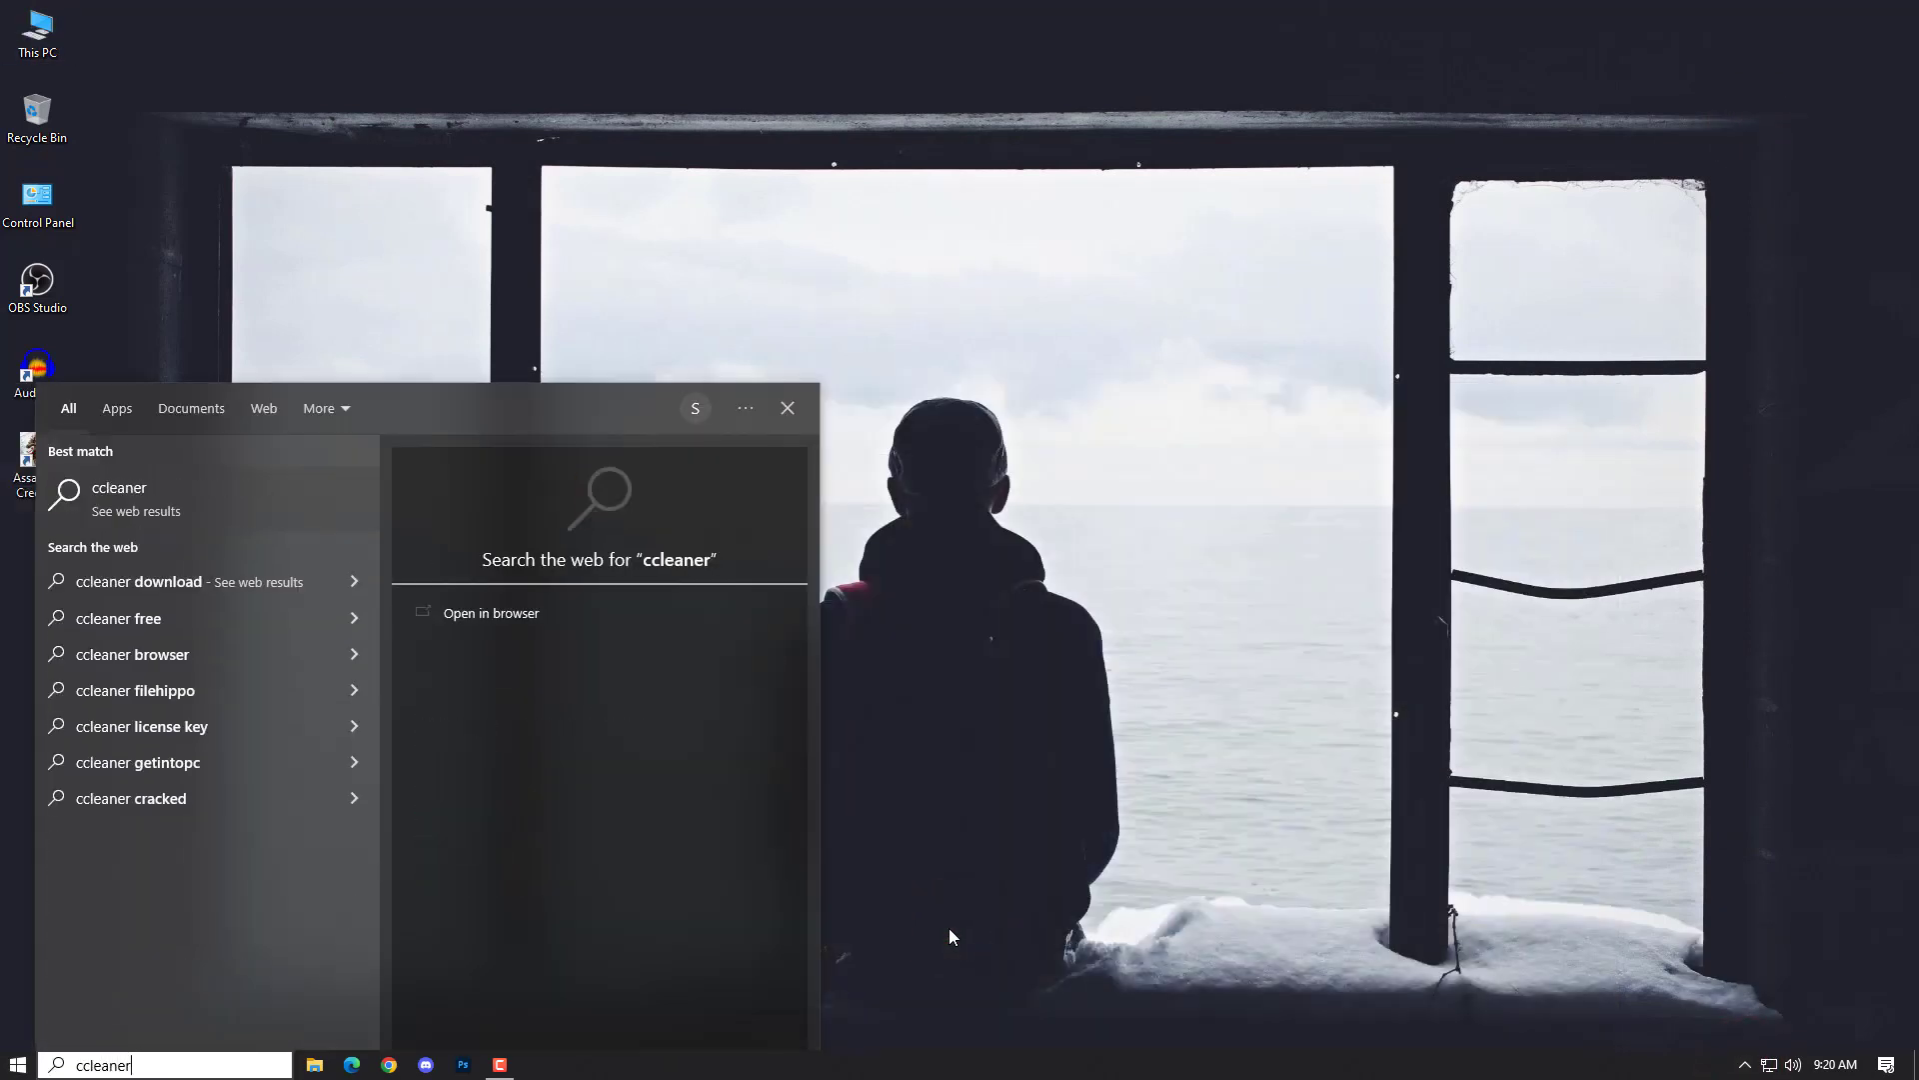
{"action": "left_click", "coordinate": [1136, 674]}
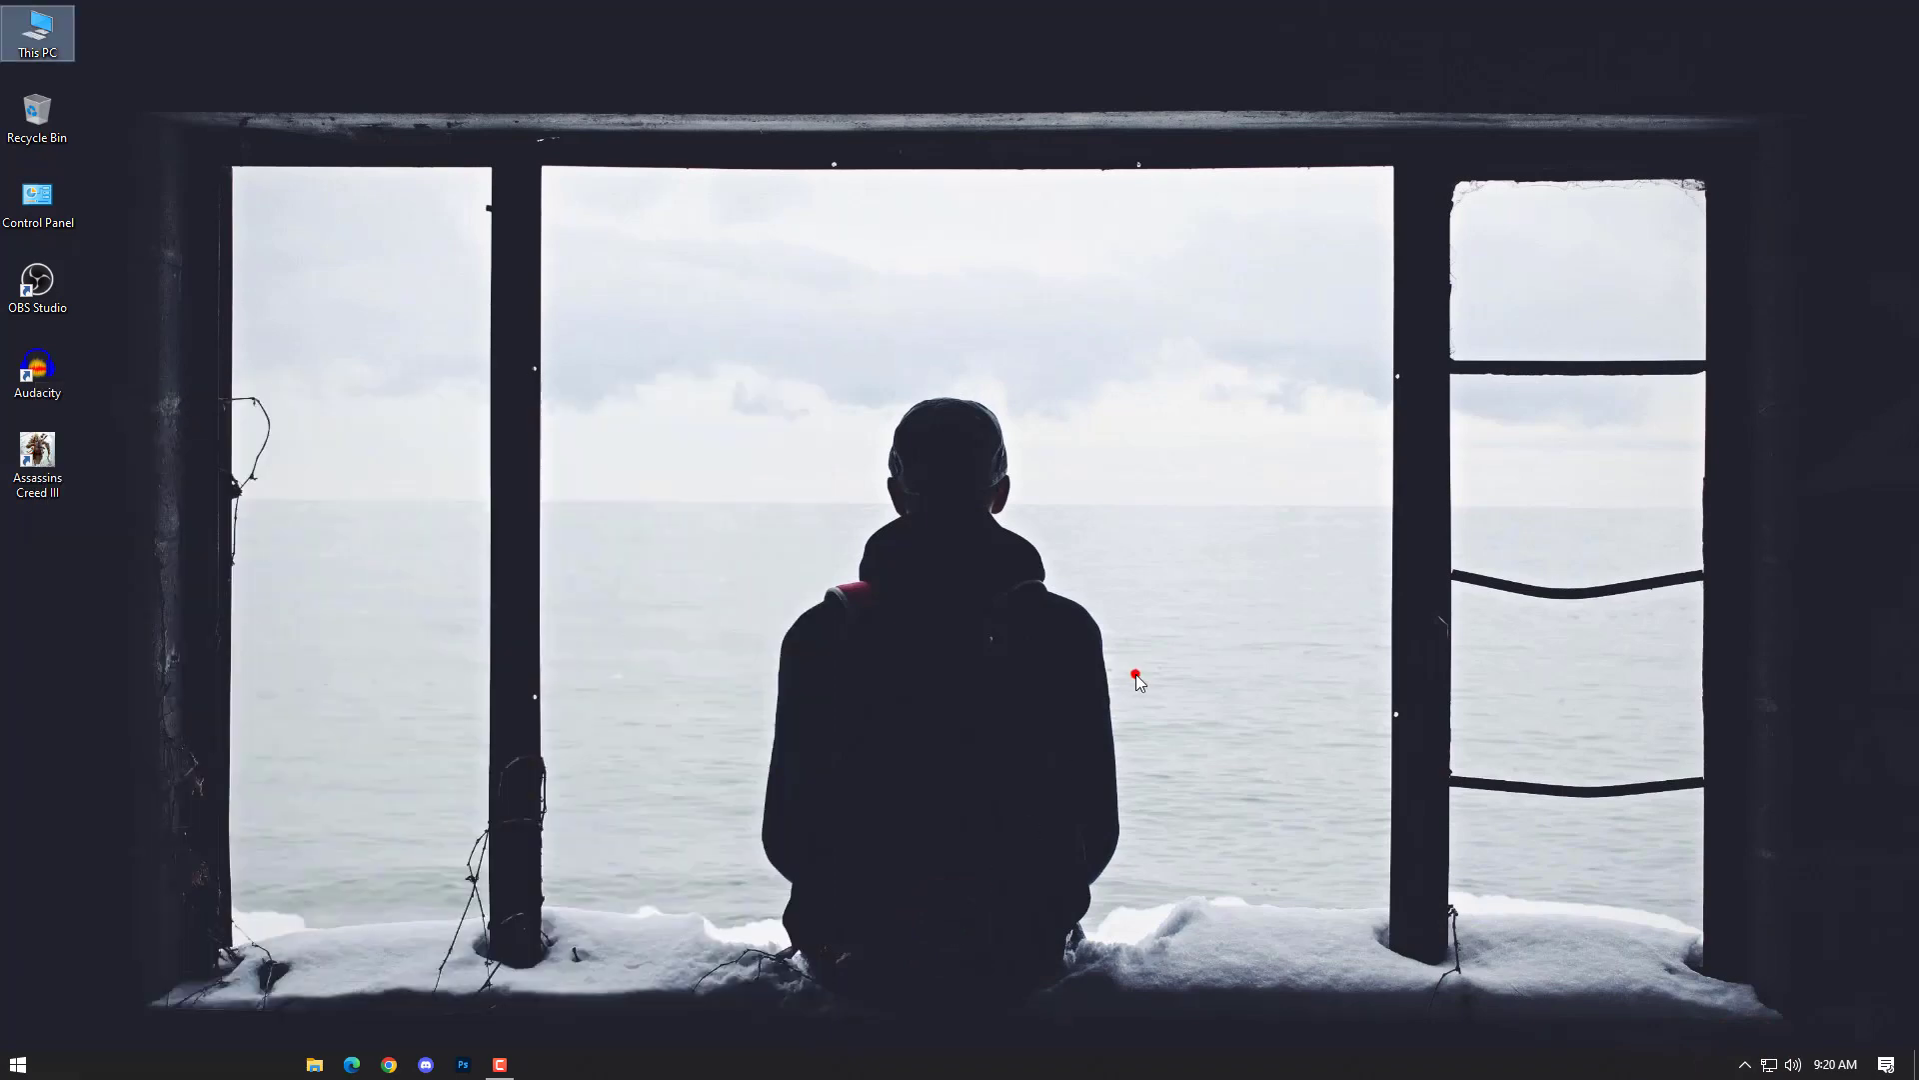
Open Chrome and search Google for 'ccleaner'.
{"action": "left_click", "coordinate": [396, 1064]}
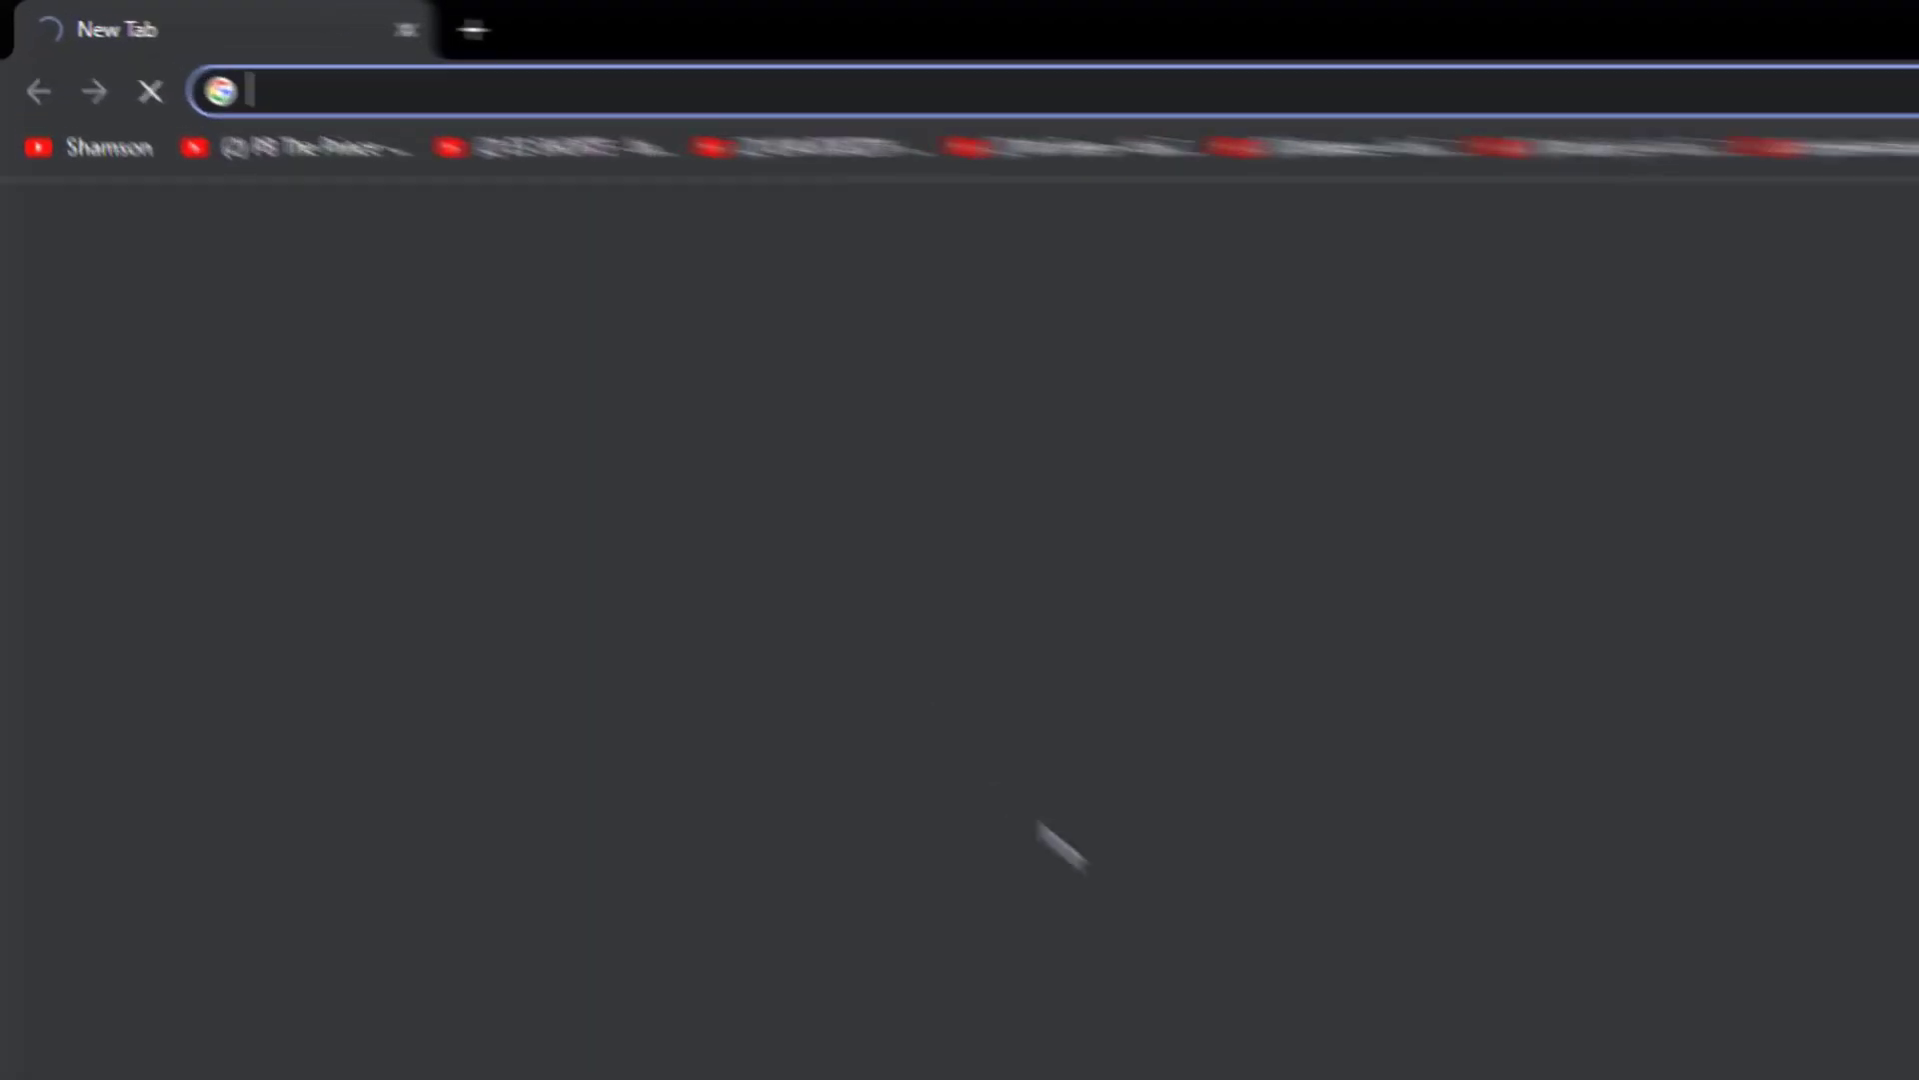
{"action": "type", "text": "pc"}
{"action": "key", "text": "ctrl+a"}
{"action": "type", "text": "ccleaner"}
{"action": "key", "text": "Return"}
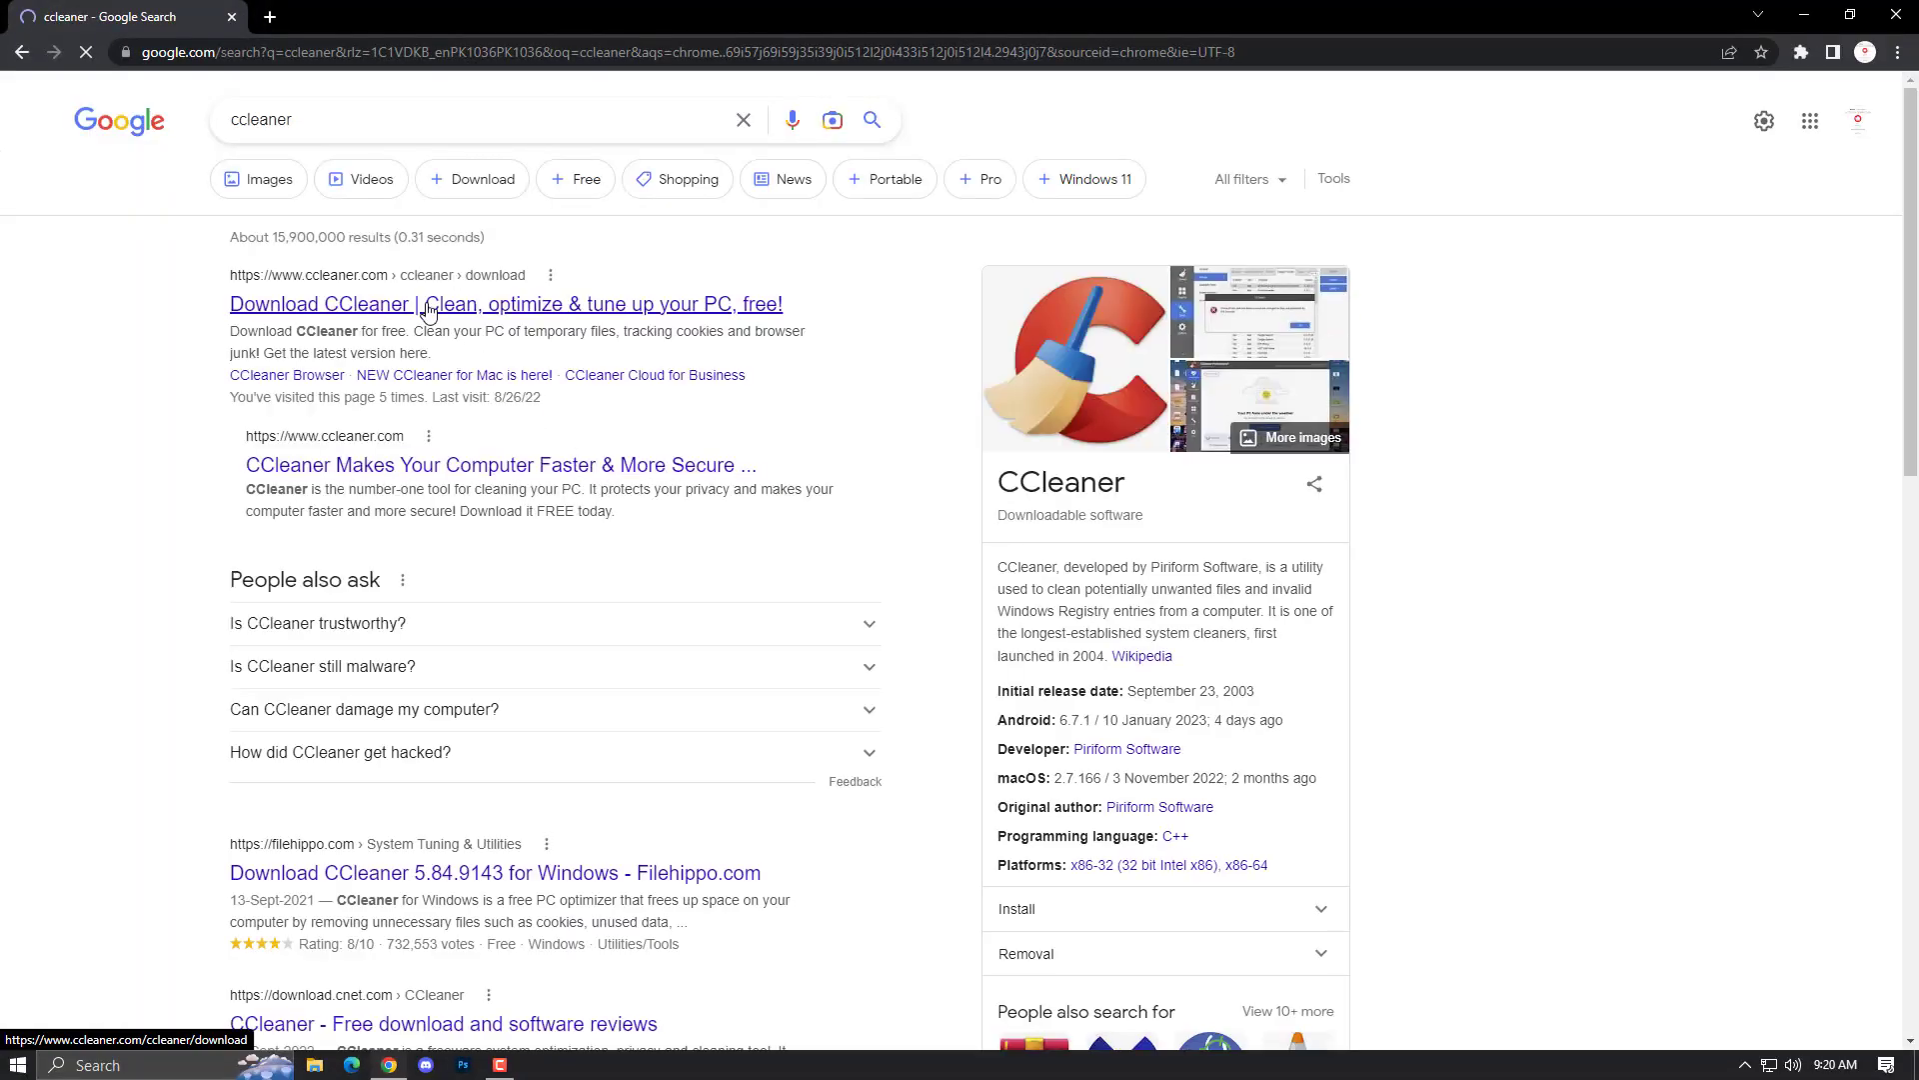
On the official CCleaner site, accept cookies and download the free ccsetup607.exe installer.
{"action": "left_click", "coordinate": [429, 306]}
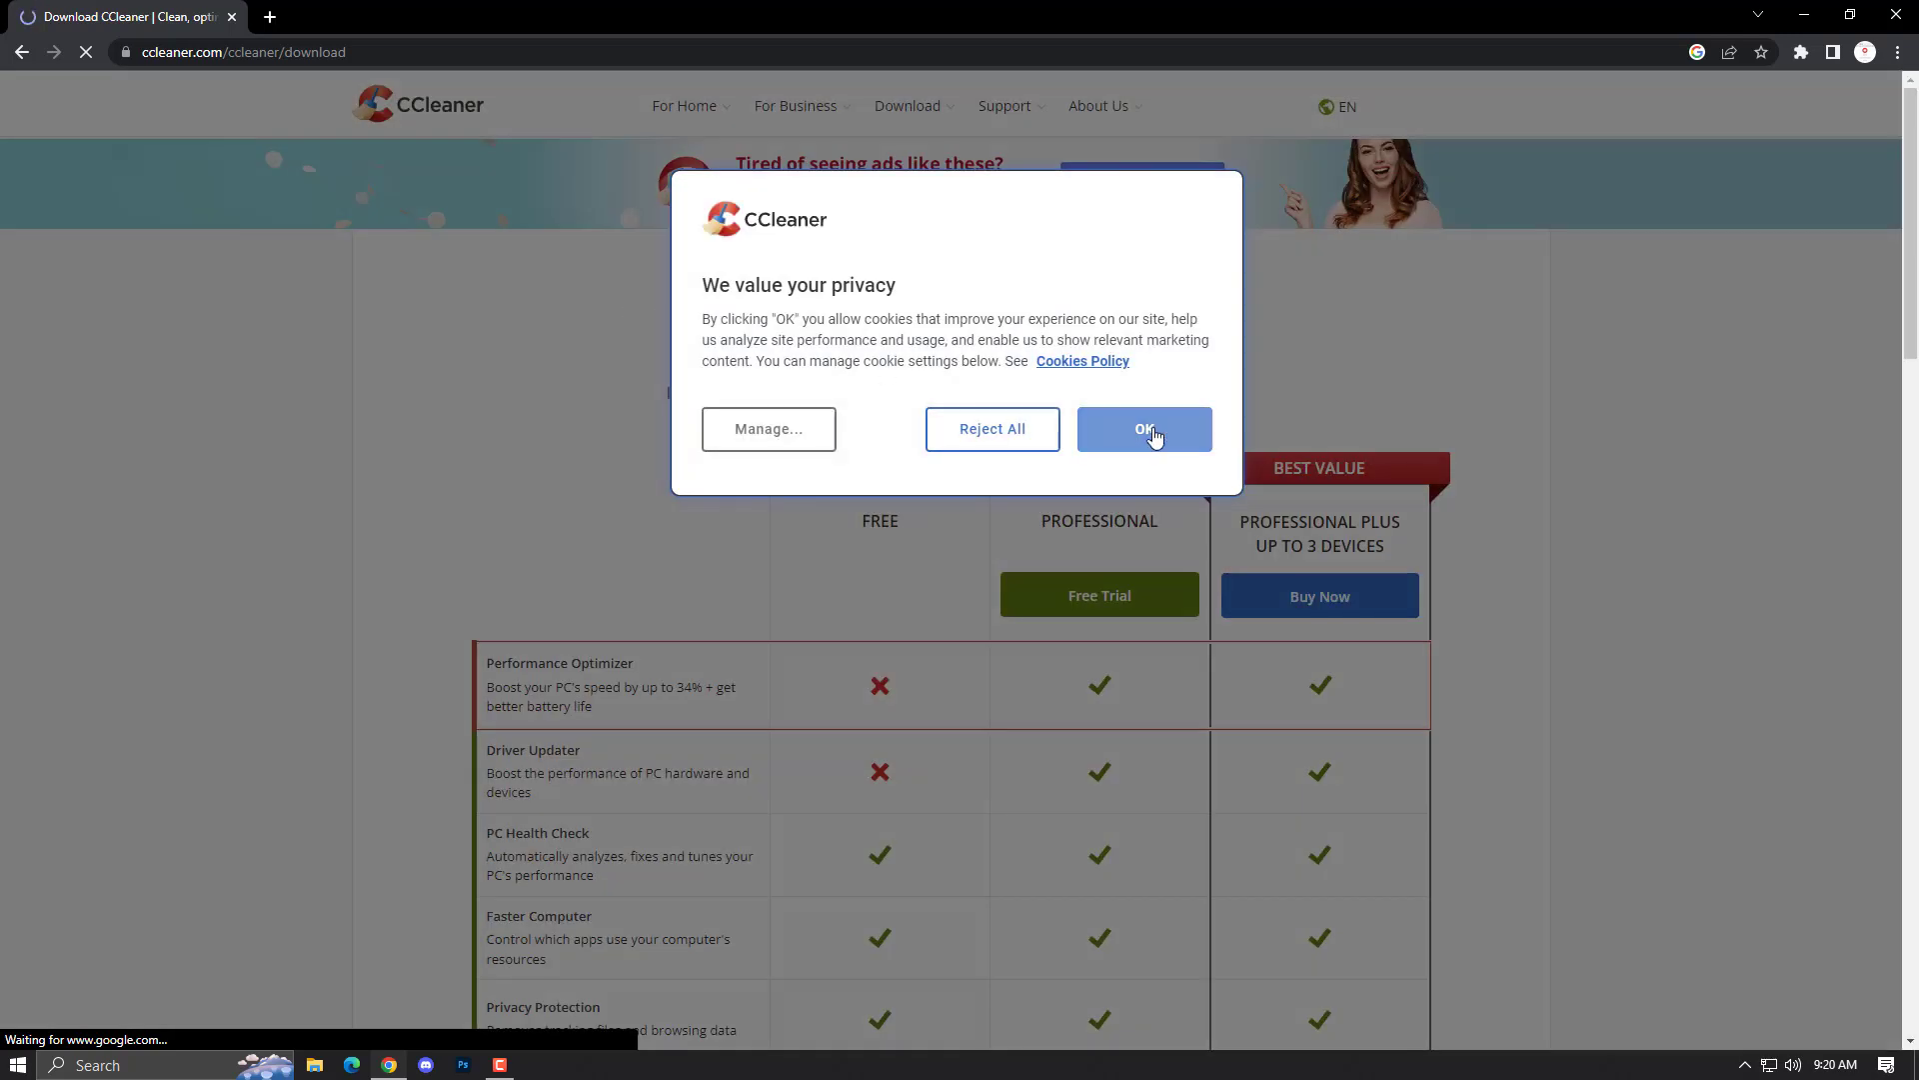
{"action": "left_click", "coordinate": [1153, 432]}
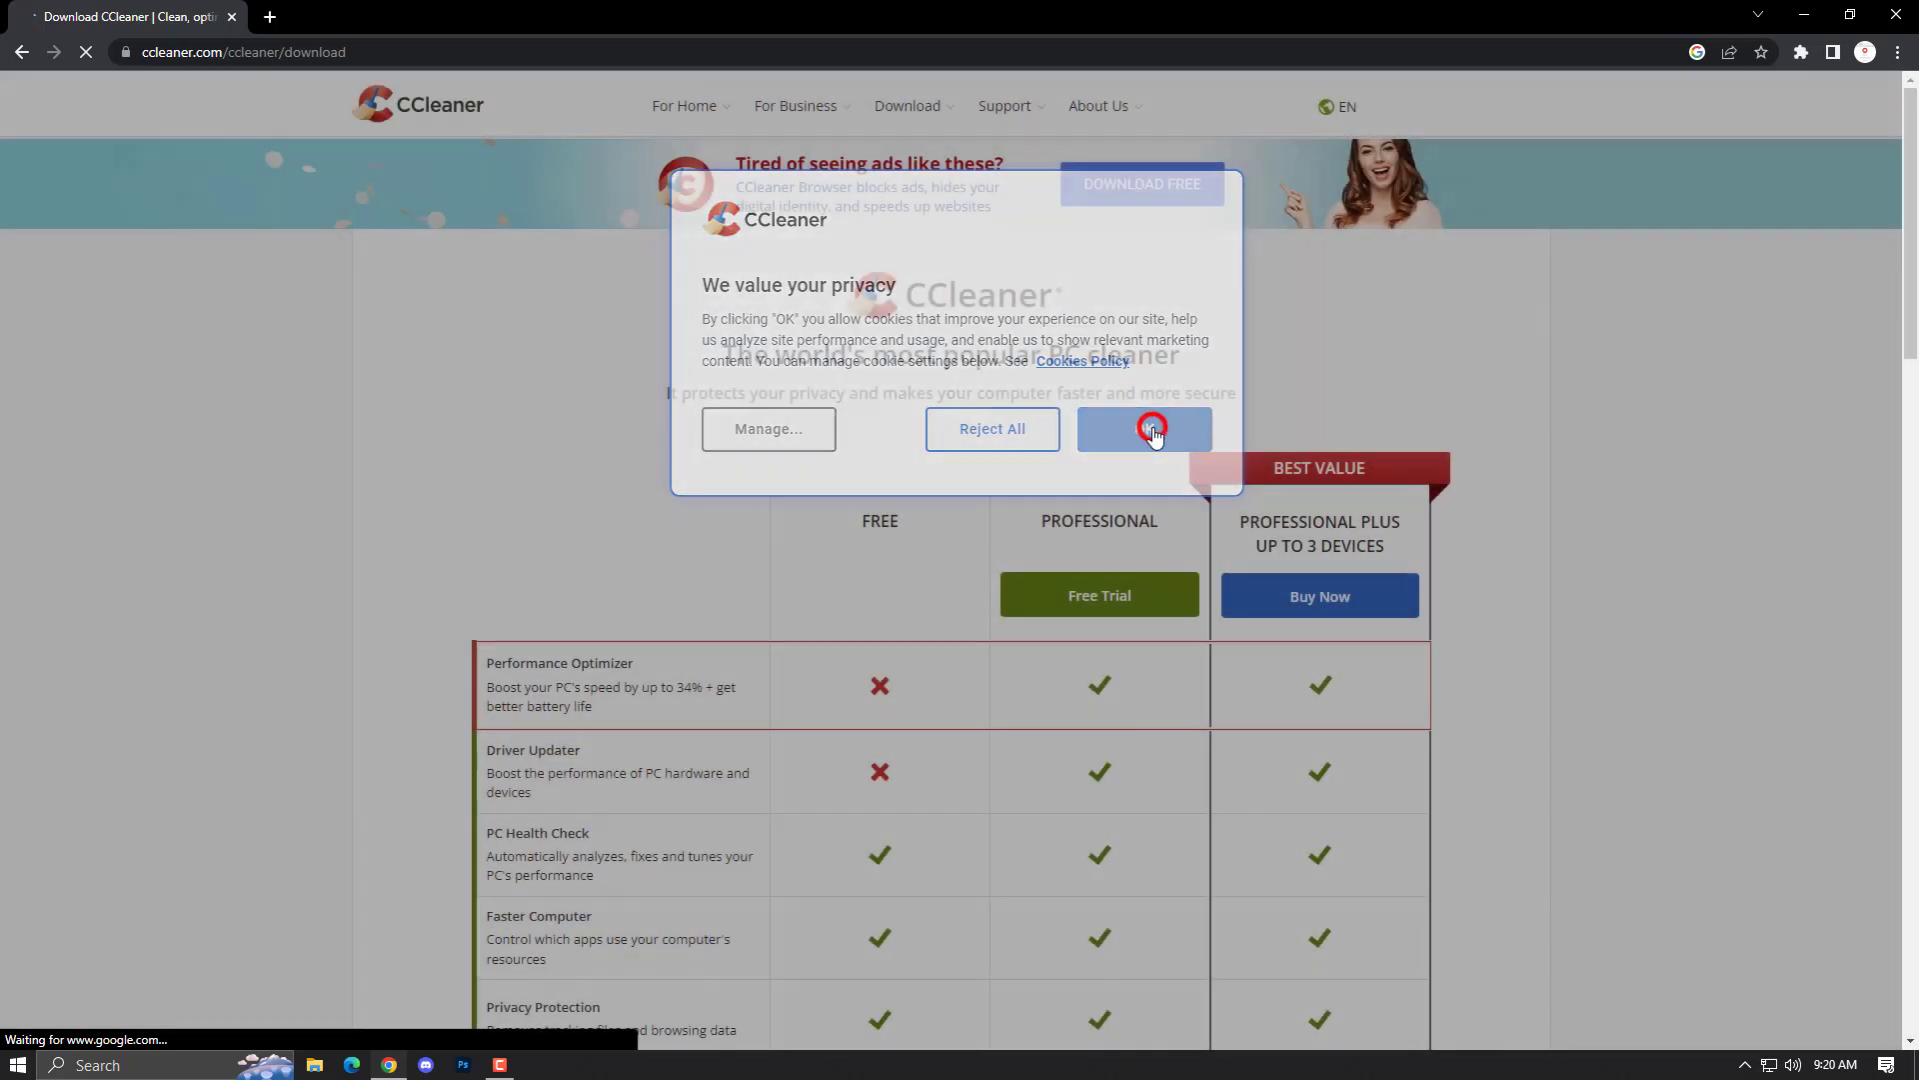
{"action": "scroll", "coordinate": [1150, 435], "scroll_direction": "down", "scroll_amount": 10}
{"action": "left_click", "coordinate": [885, 756]}
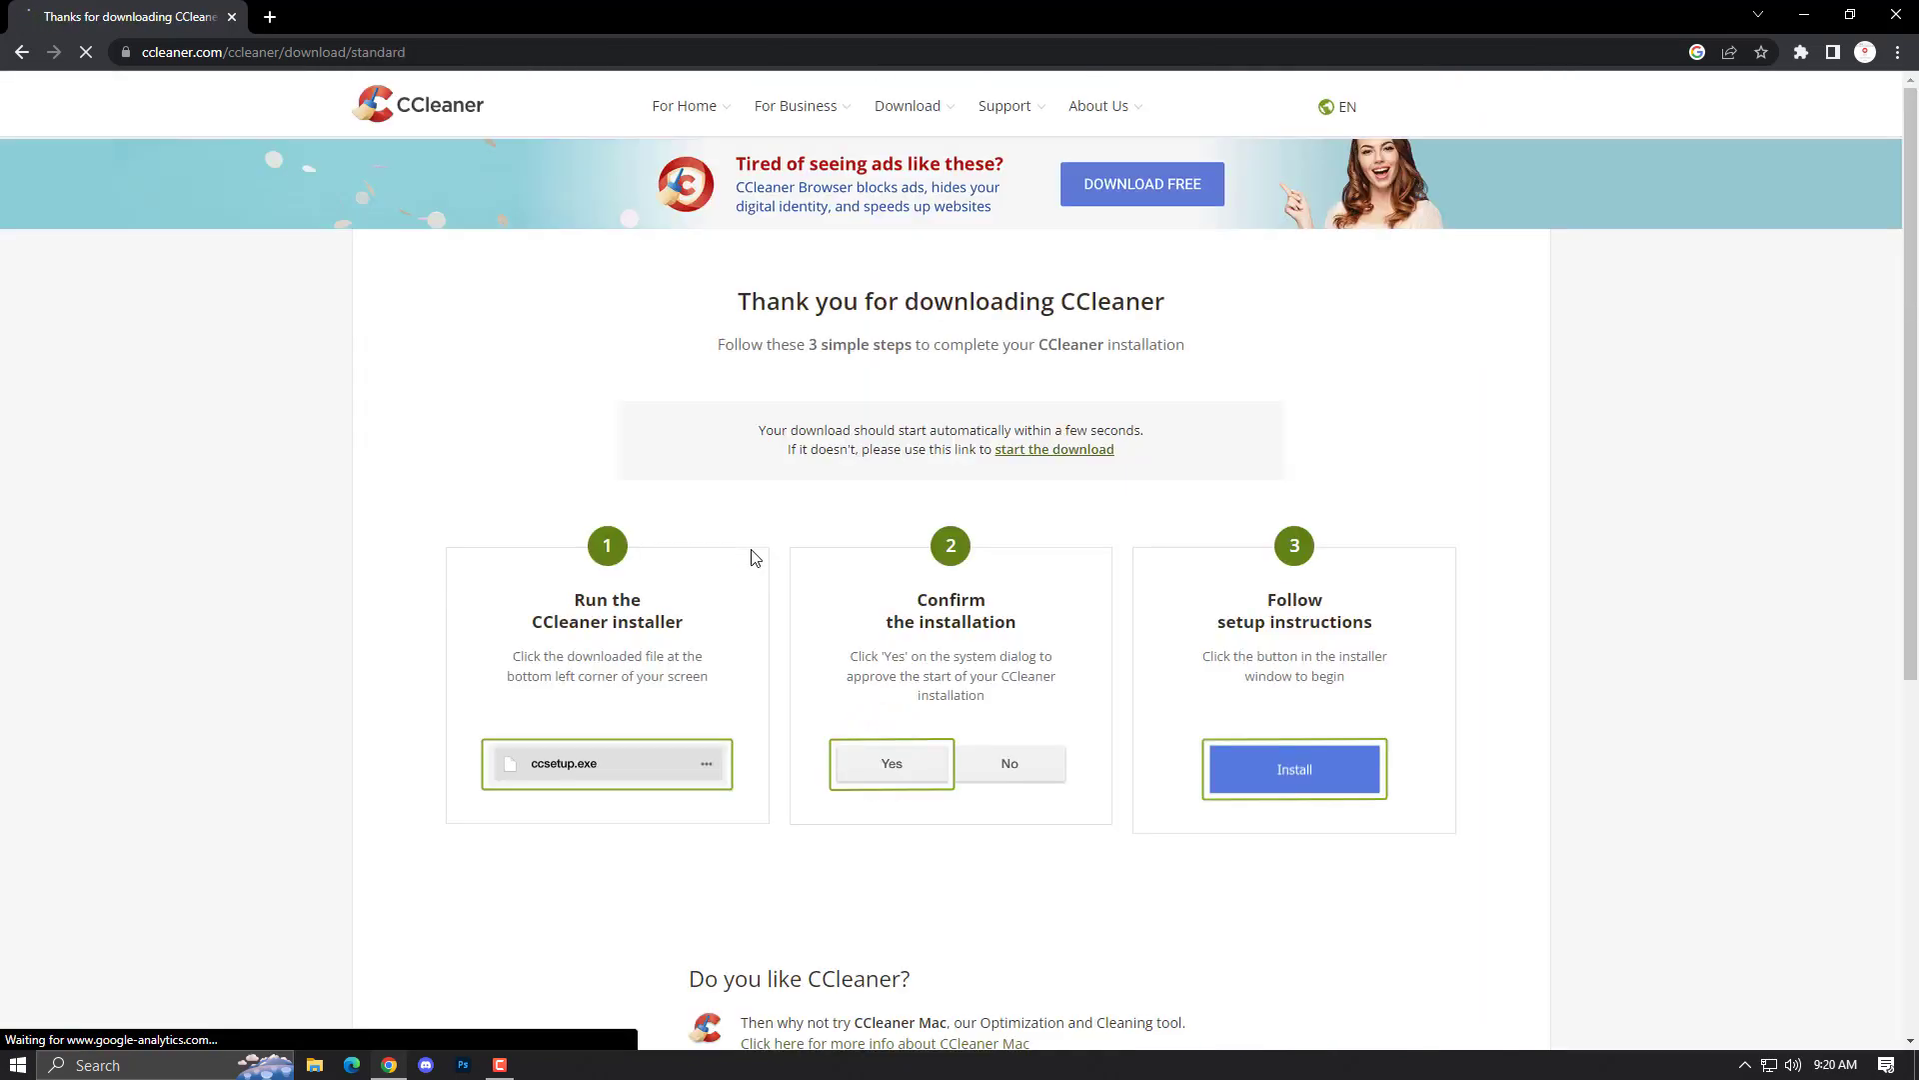
{"action": "scroll", "coordinate": [754, 557], "scroll_direction": "down", "scroll_amount": 5}
{"action": "scroll", "coordinate": [751, 552], "scroll_direction": "up", "scroll_amount": 3}
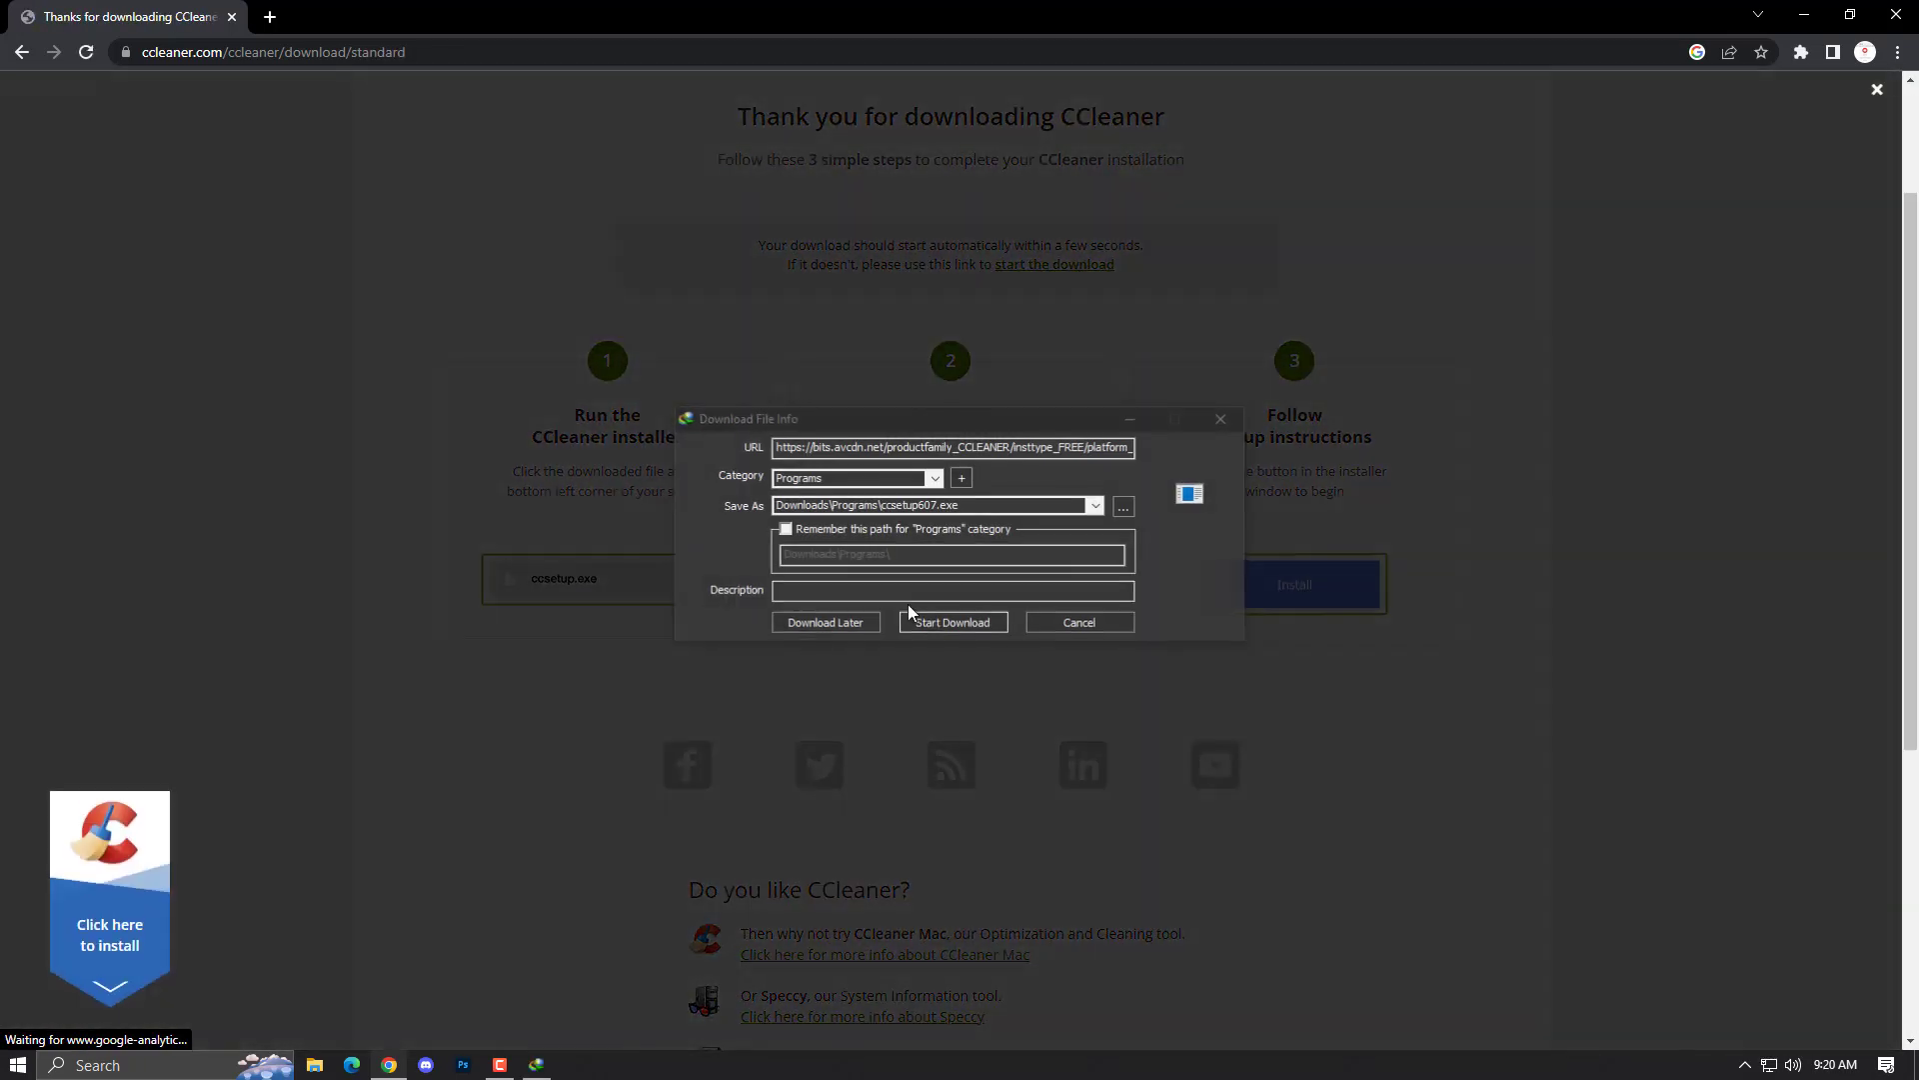
{"action": "left_click", "coordinate": [949, 620]}
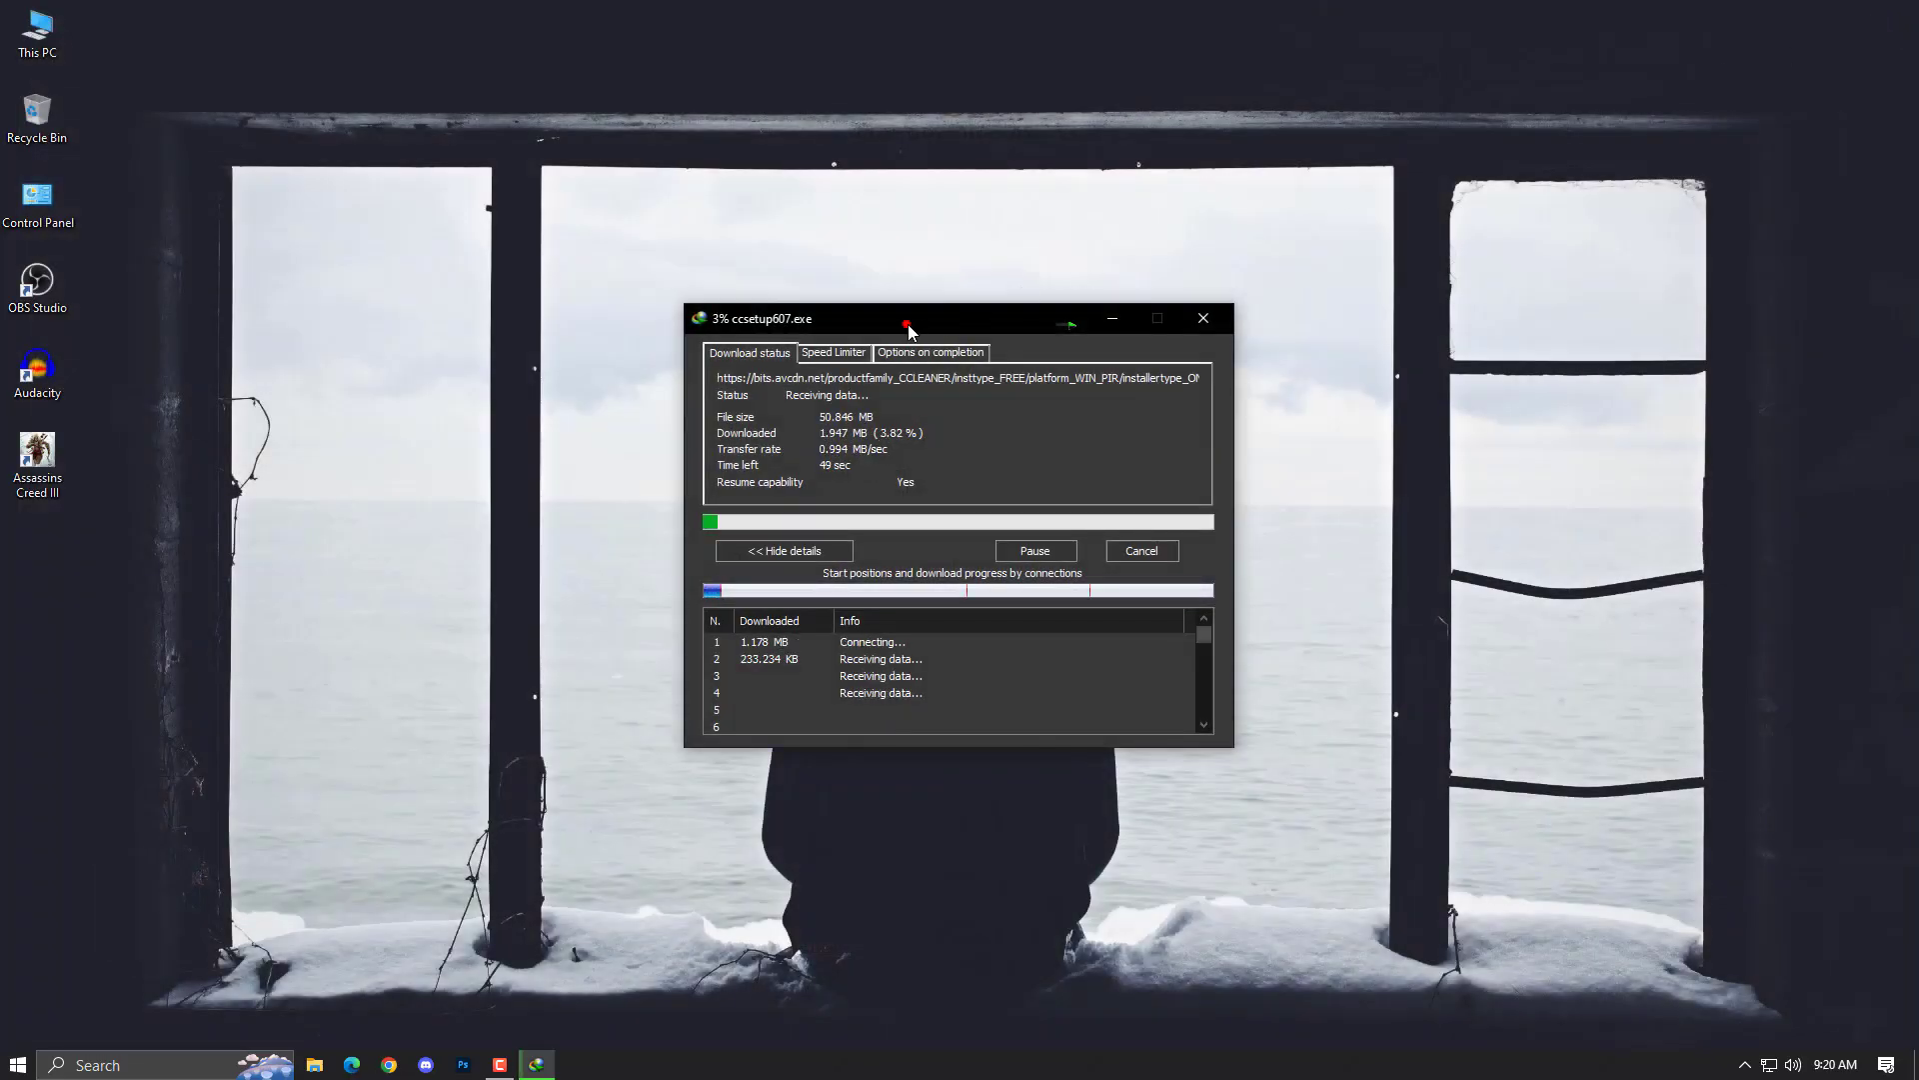
Move the IDM progress window aside while ccsetup607.exe downloads, then open This PC.
{"action": "mouse_move", "coordinate": [909, 321]}
{"action": "left_mouse_down"}
{"action": "mouse_move", "coordinate": [1121, 337]}
{"action": "mouse_move", "coordinate": [896, 347]}
{"action": "left_mouse_up"}
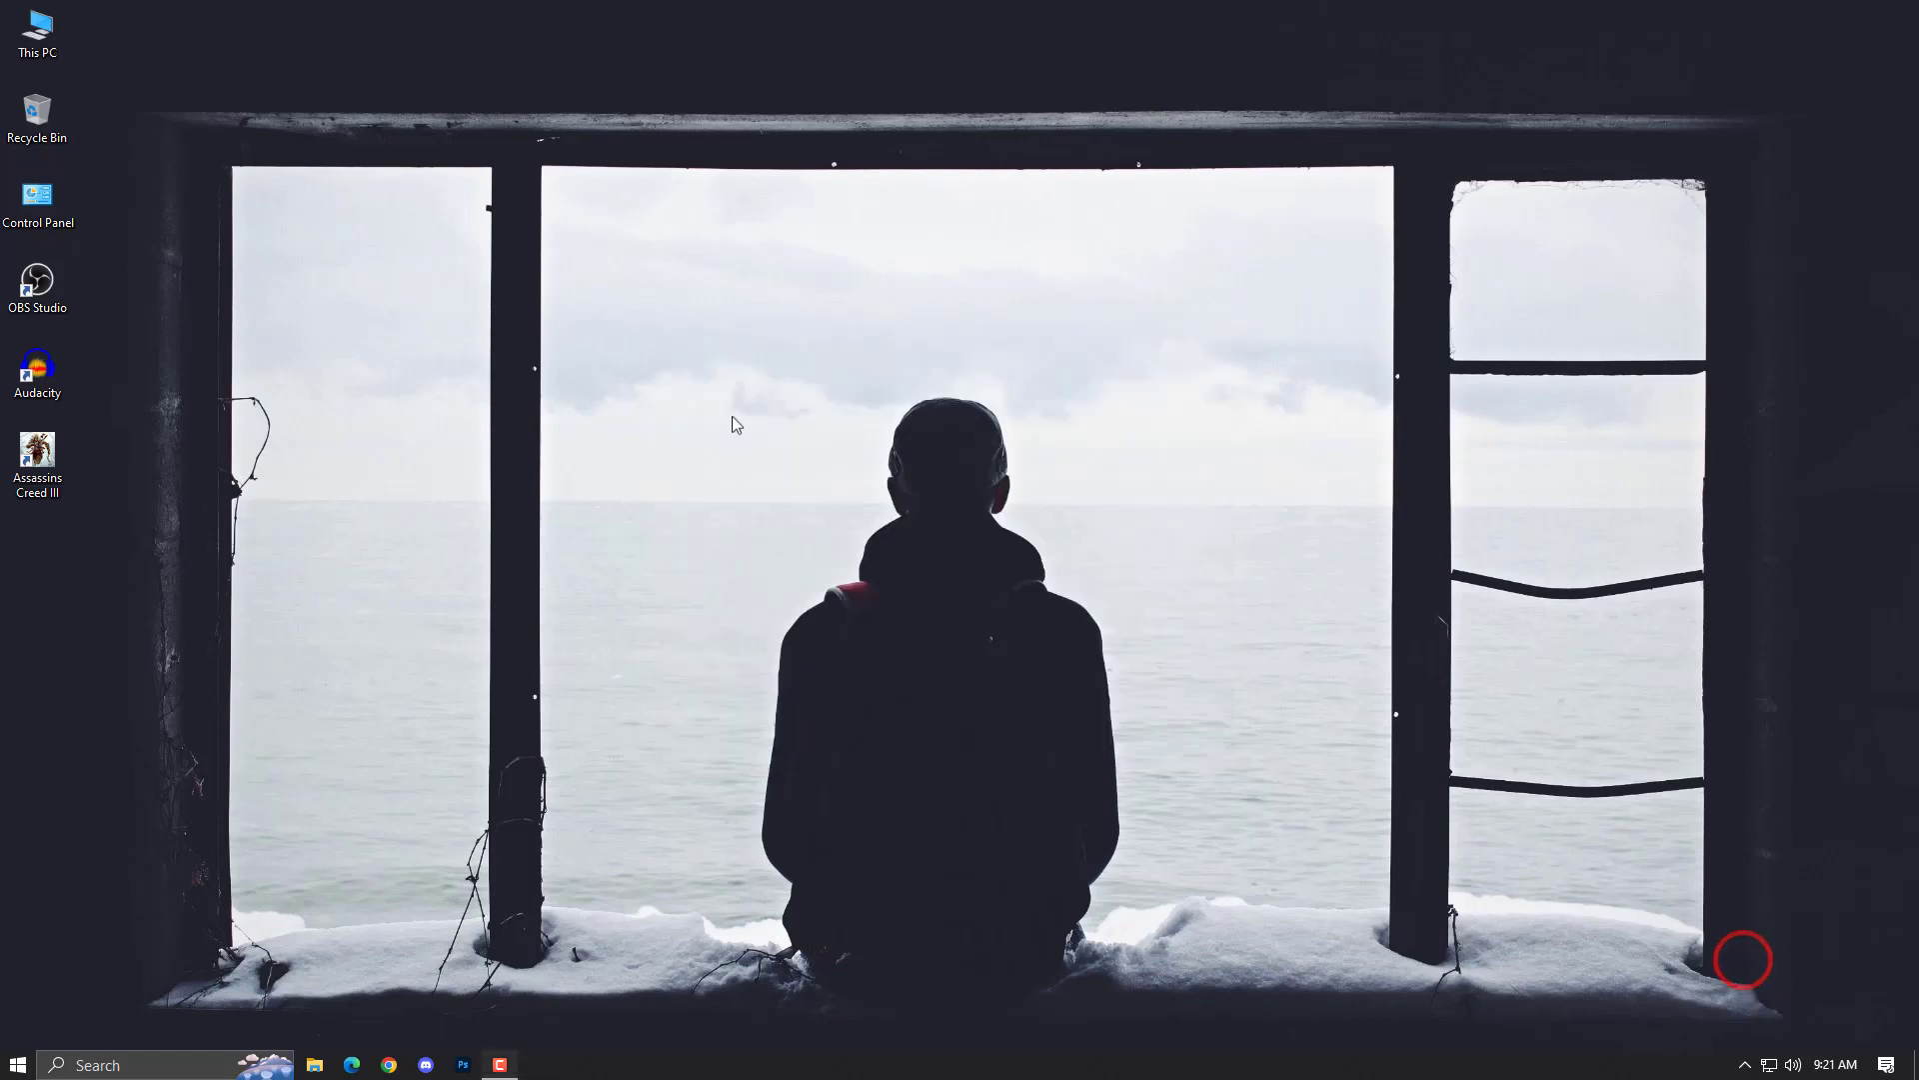
{"action": "double_click", "coordinate": [40, 30]}
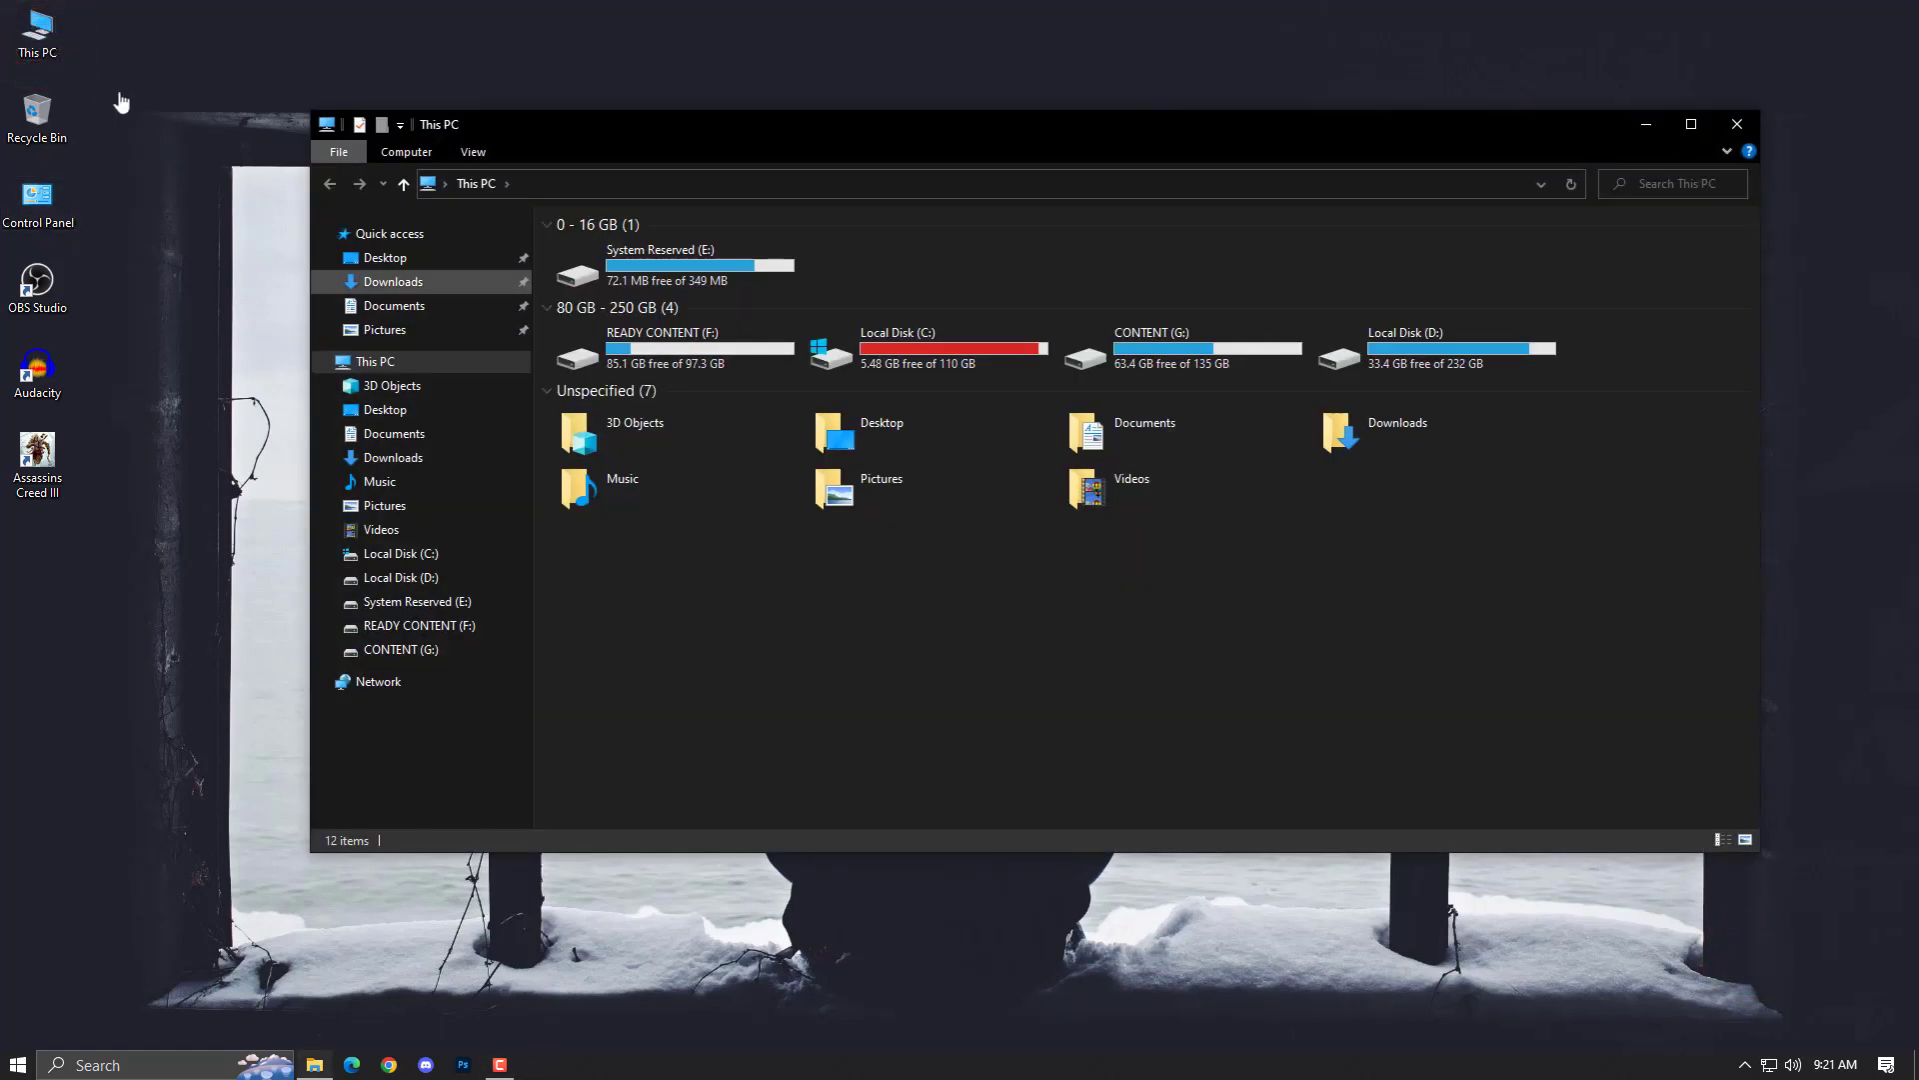
Launch the ccsetup607 installer from Downloads\Programs and close the Explorer window.
{"action": "left_click", "coordinate": [437, 284]}
{"action": "double_click", "coordinate": [605, 295]}
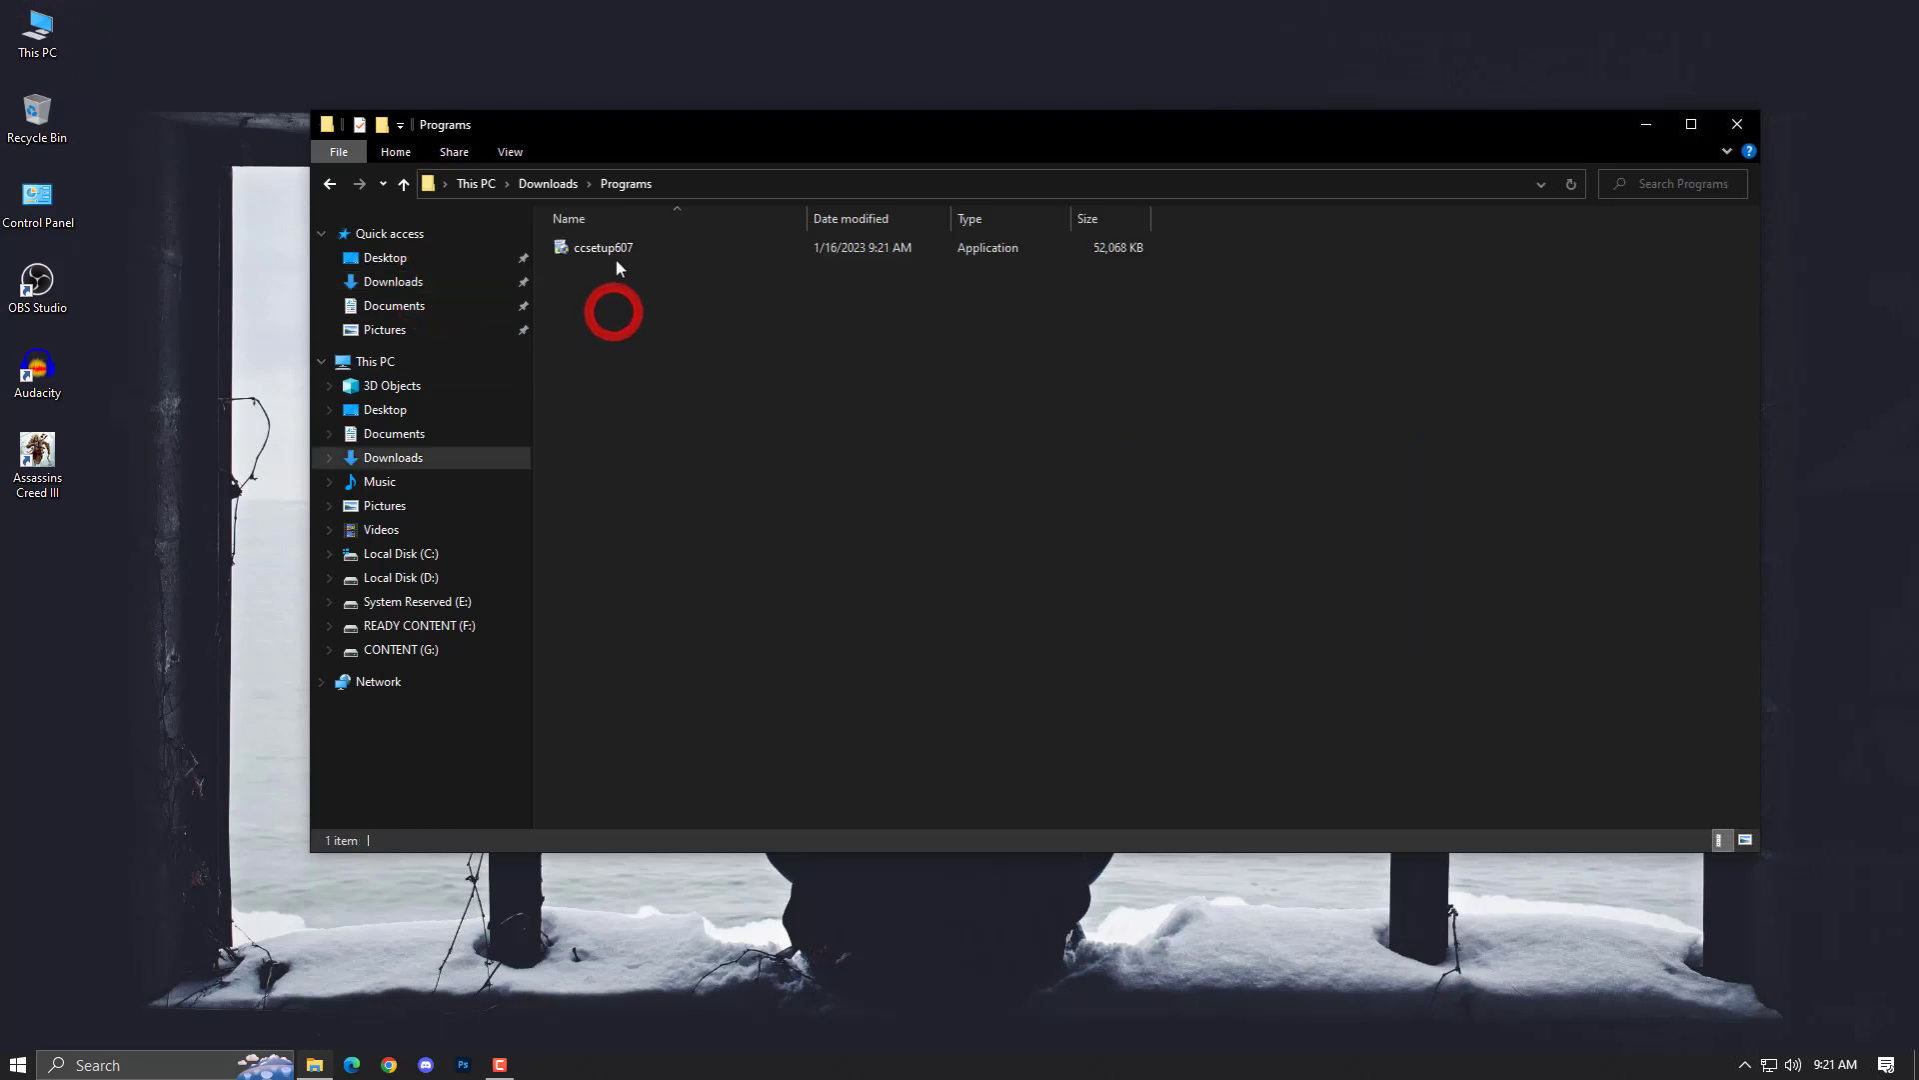
{"action": "double_click", "coordinate": [615, 249]}
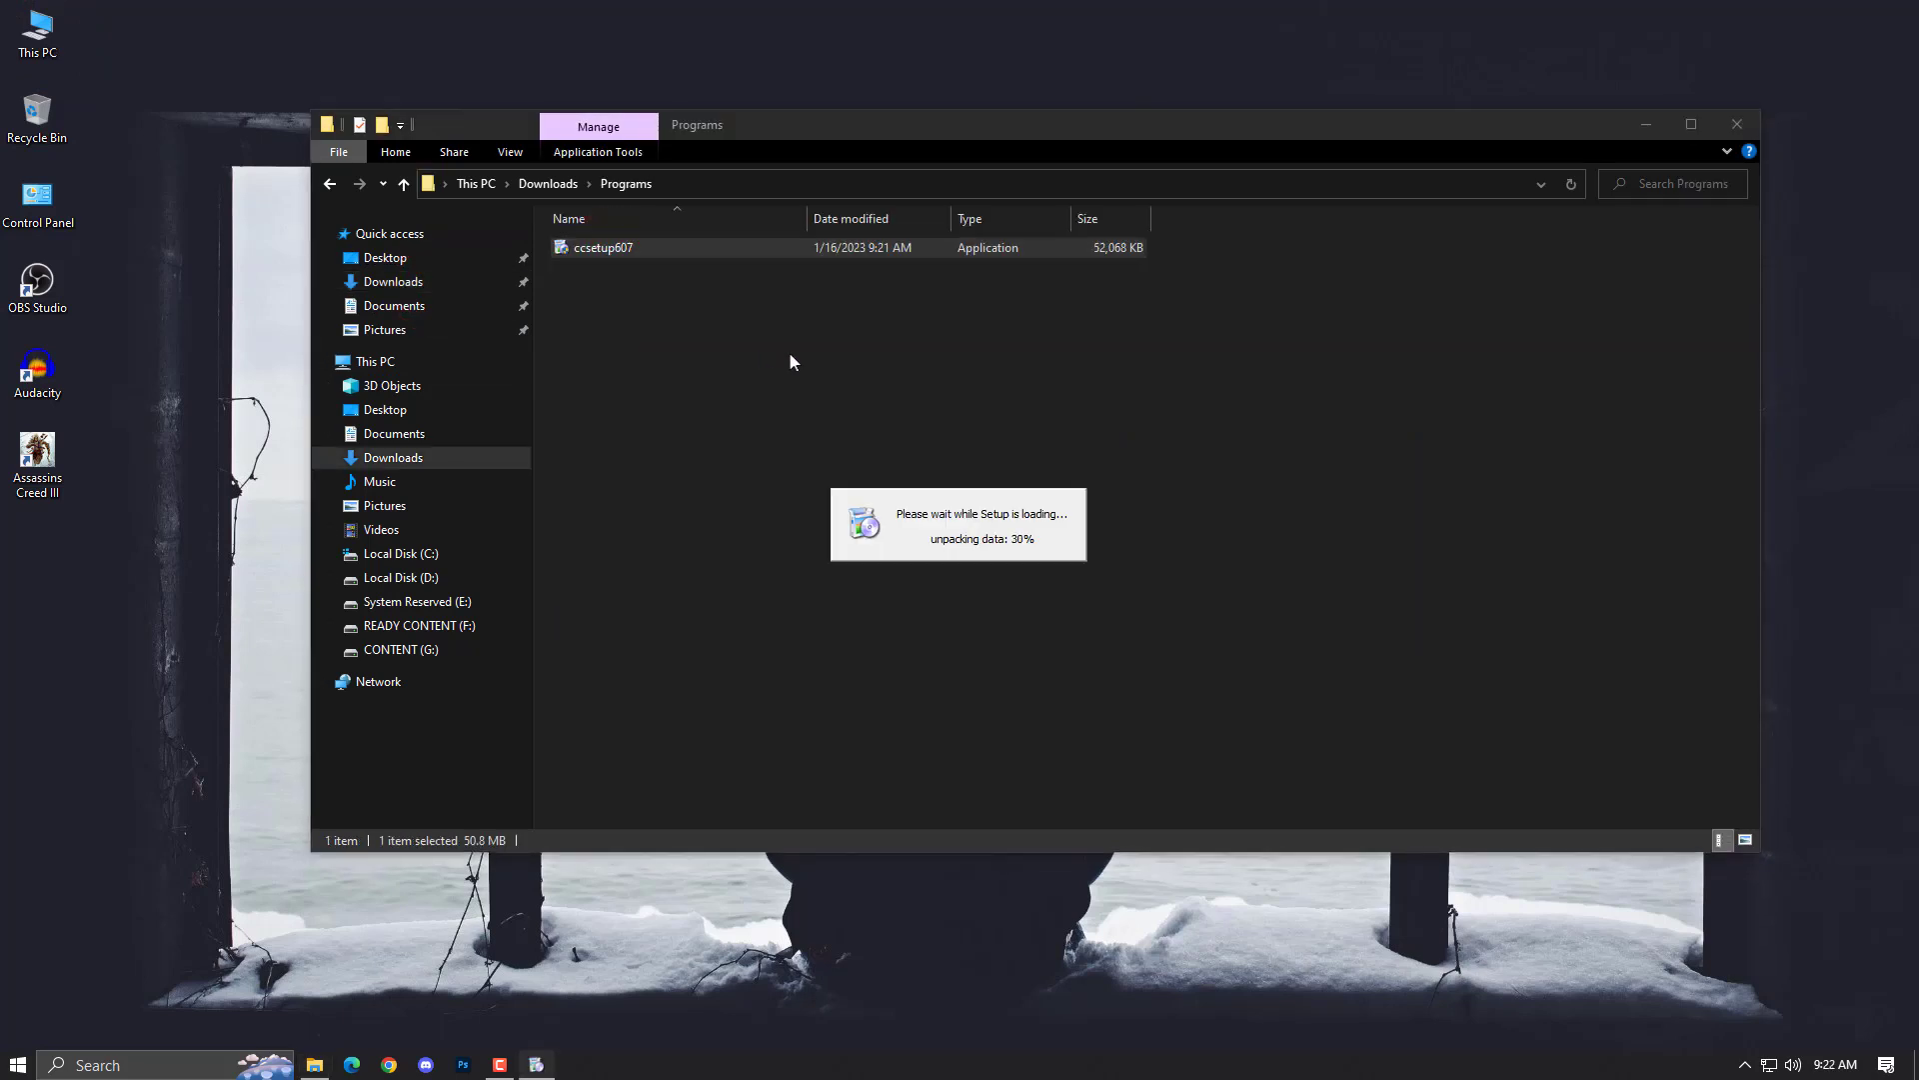
{"action": "left_click", "coordinate": [1737, 124]}
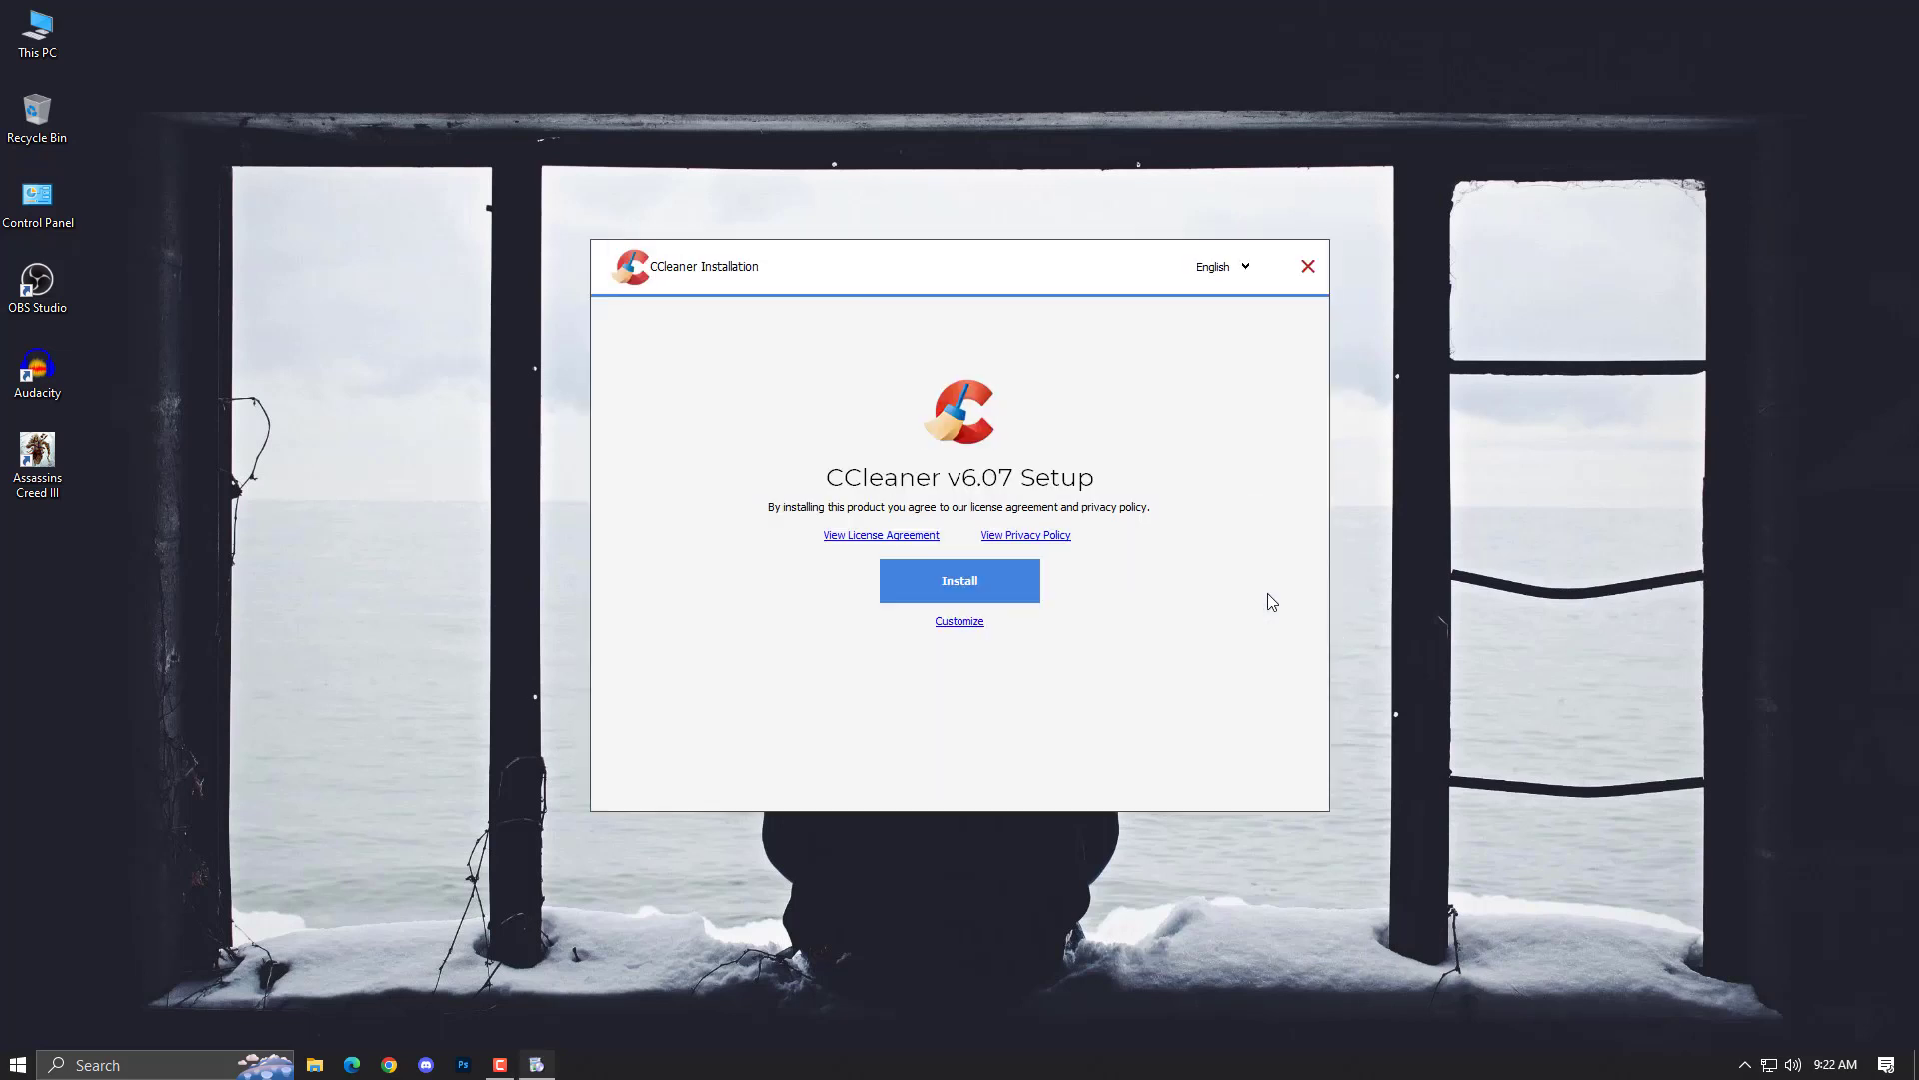
Install CCleaner v6.07 with default options and run it once setup completes.
{"action": "left_click", "coordinate": [960, 621]}
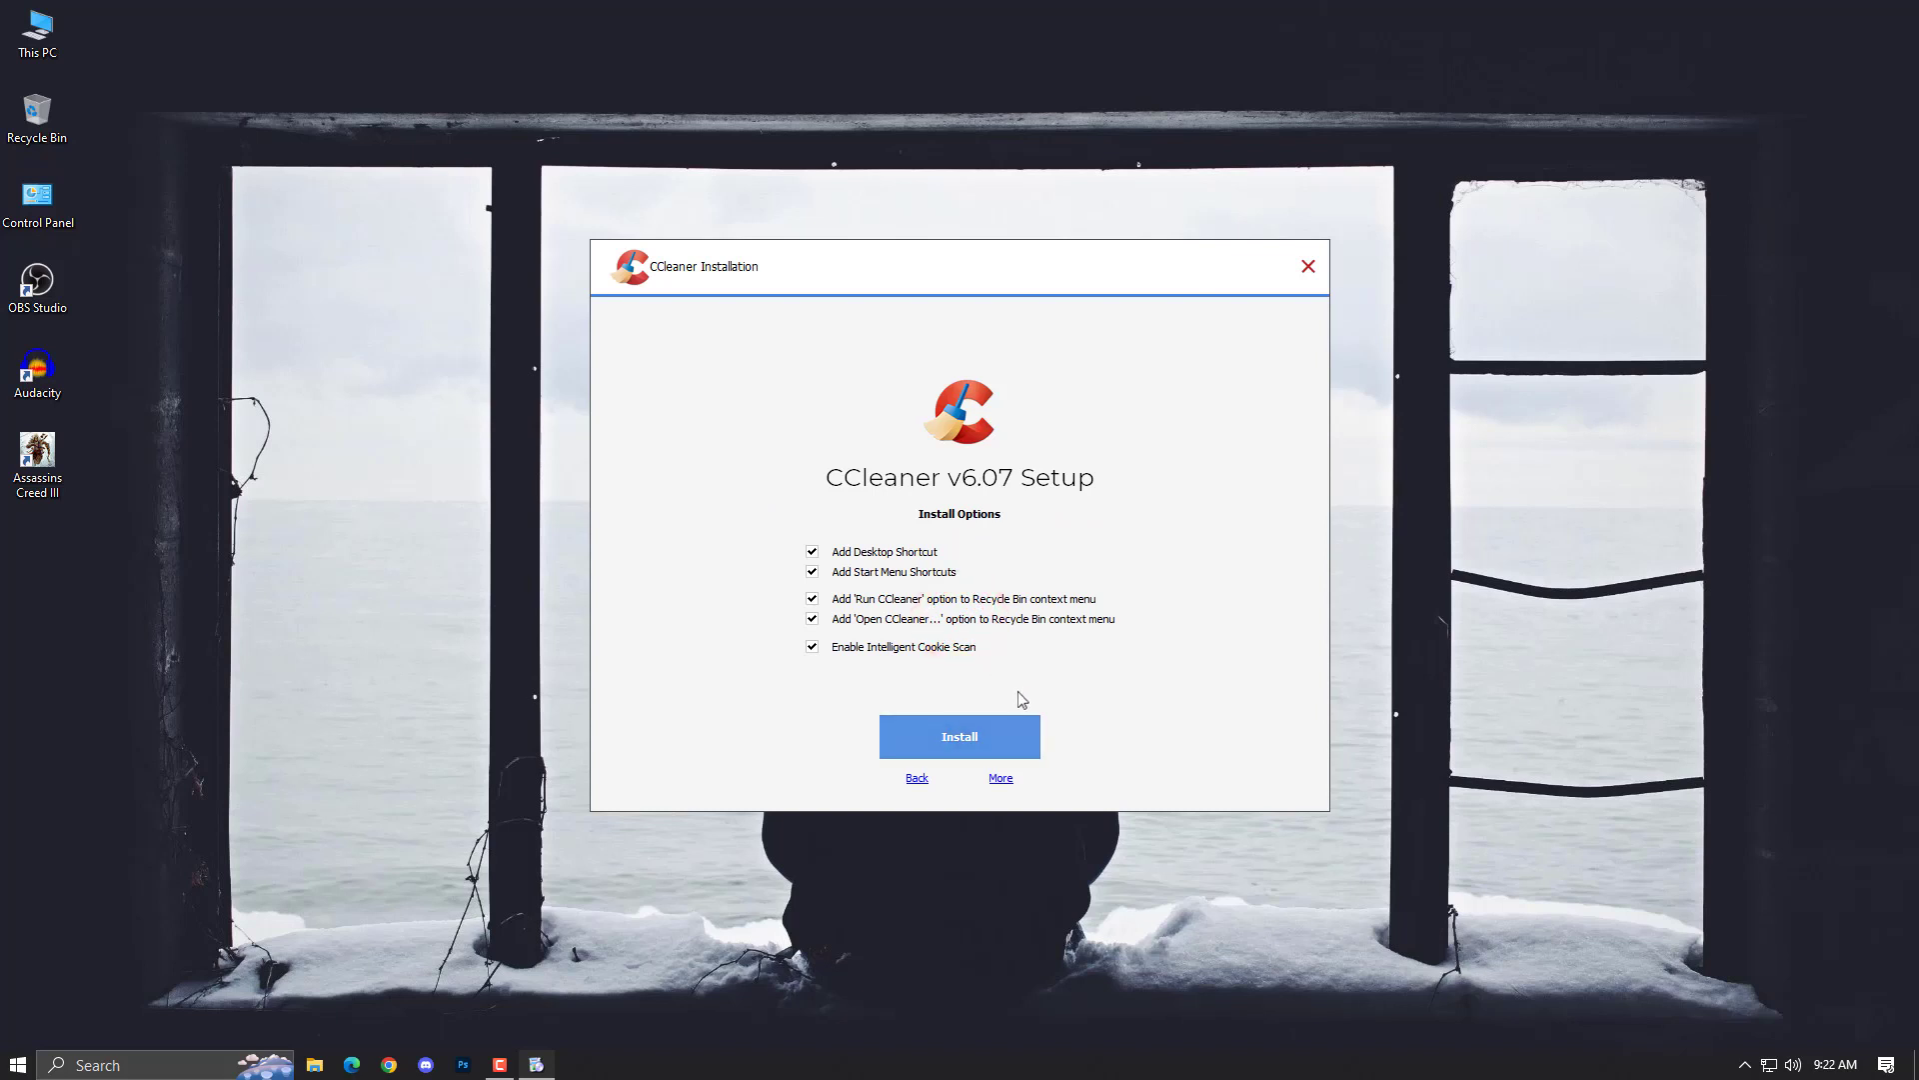
{"action": "left_click", "coordinate": [999, 735]}
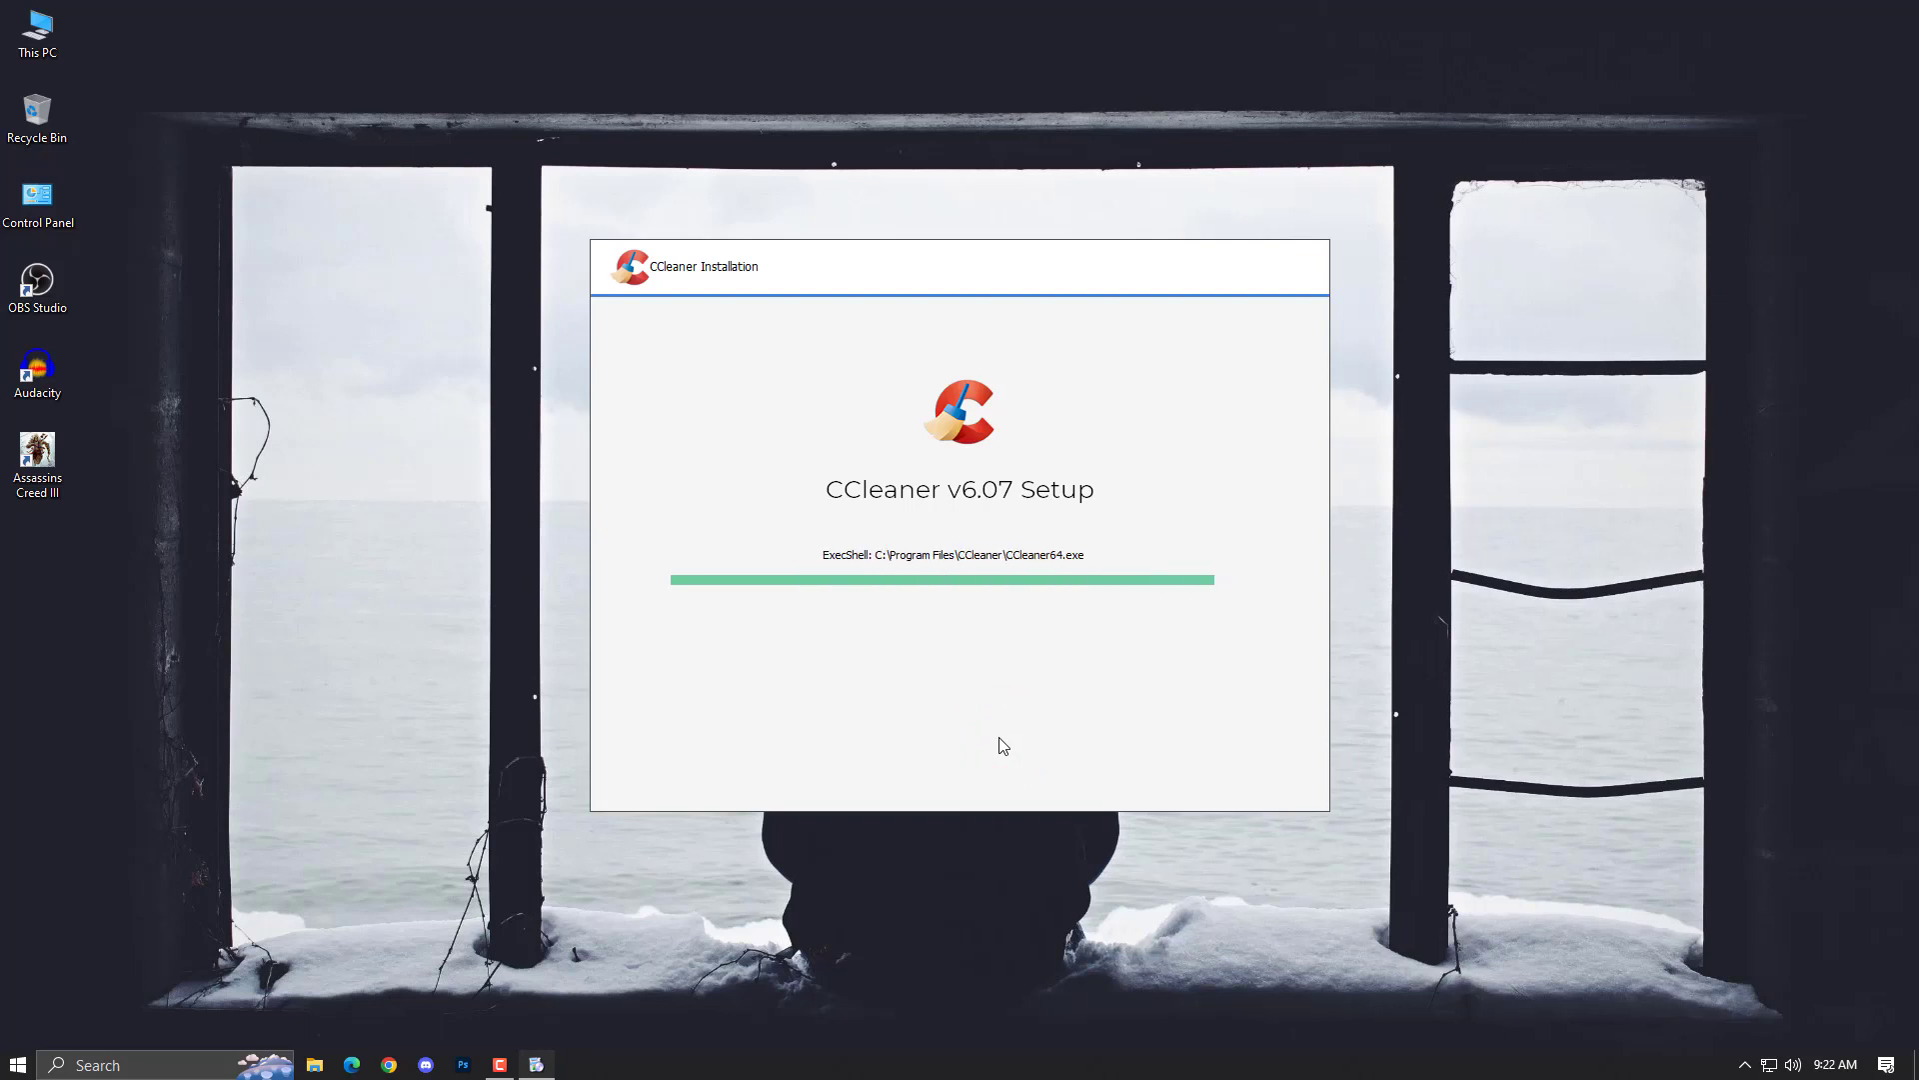
{"action": "left_click", "coordinate": [948, 596]}
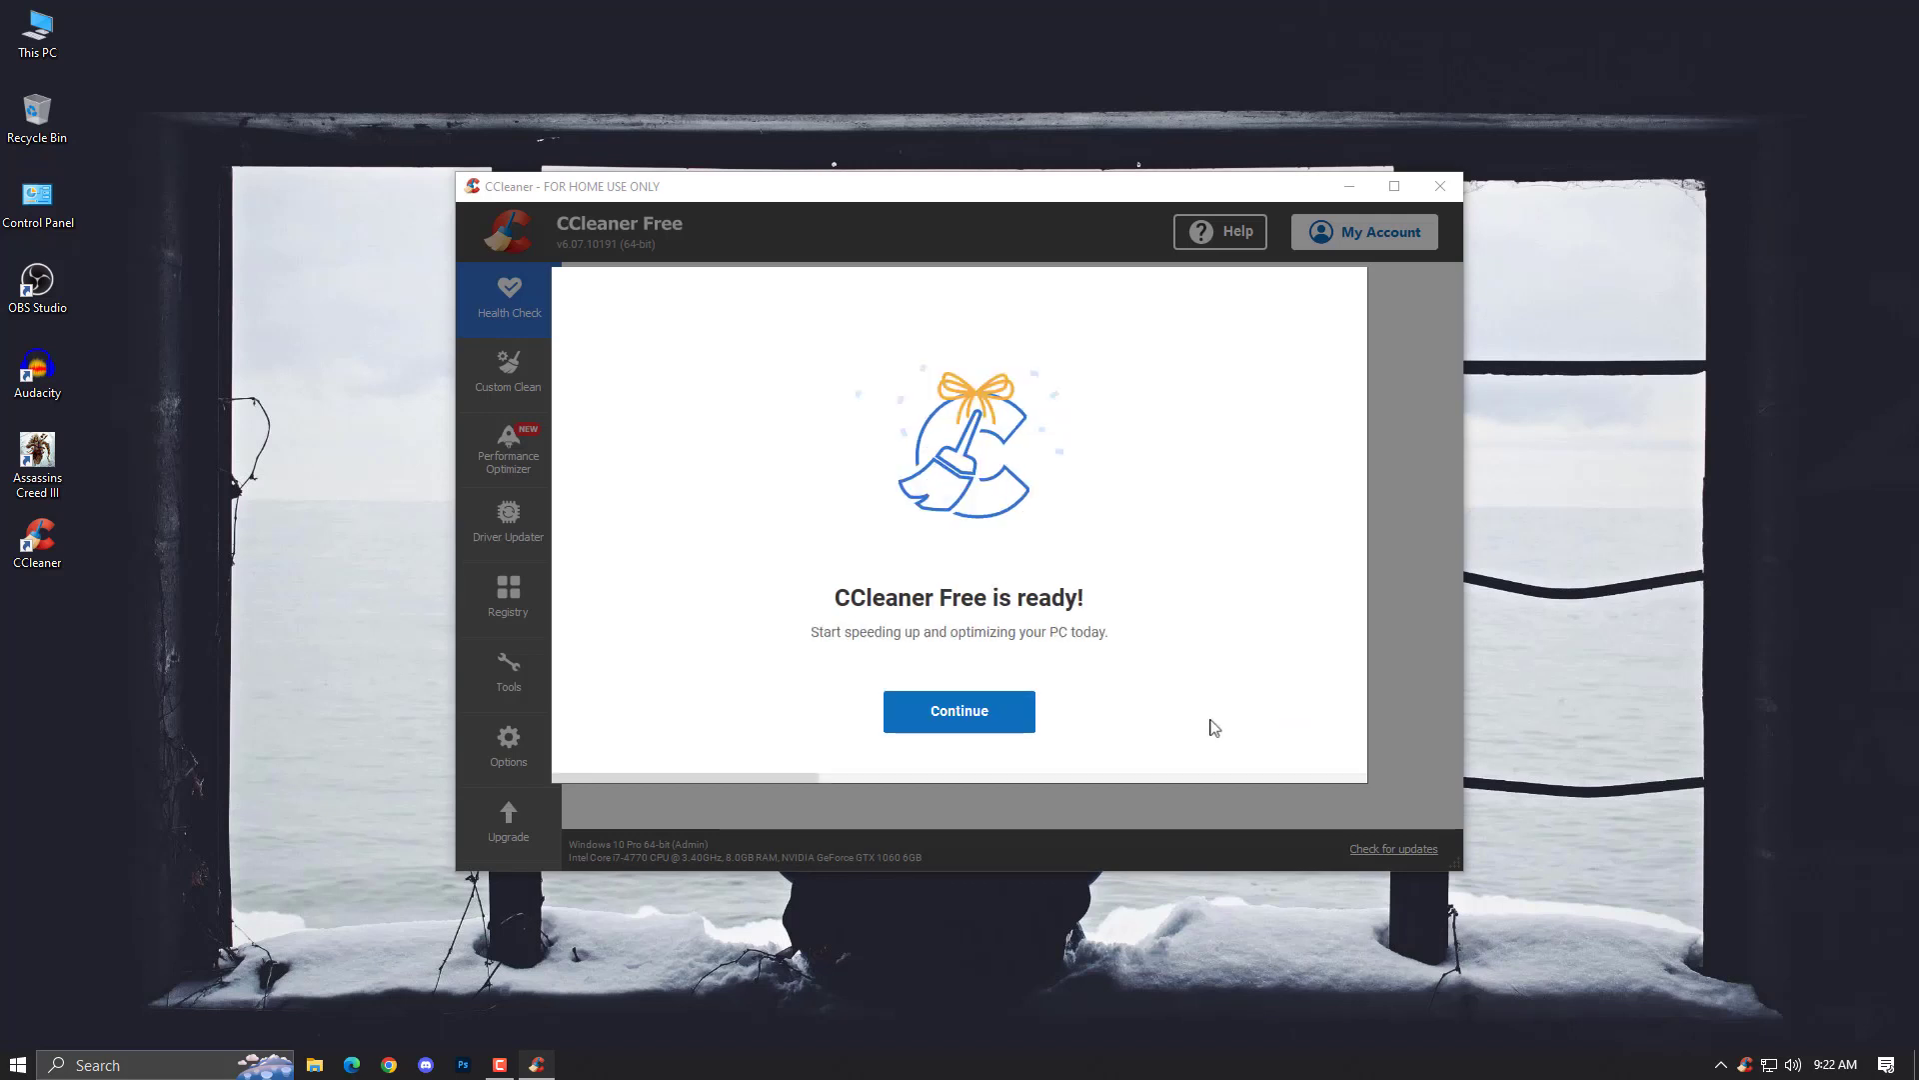
Continue past the welcome screen, untick CCleaner Browser as default, decline the browser offer, and start CCleaner.
{"action": "left_click", "coordinate": [952, 712]}
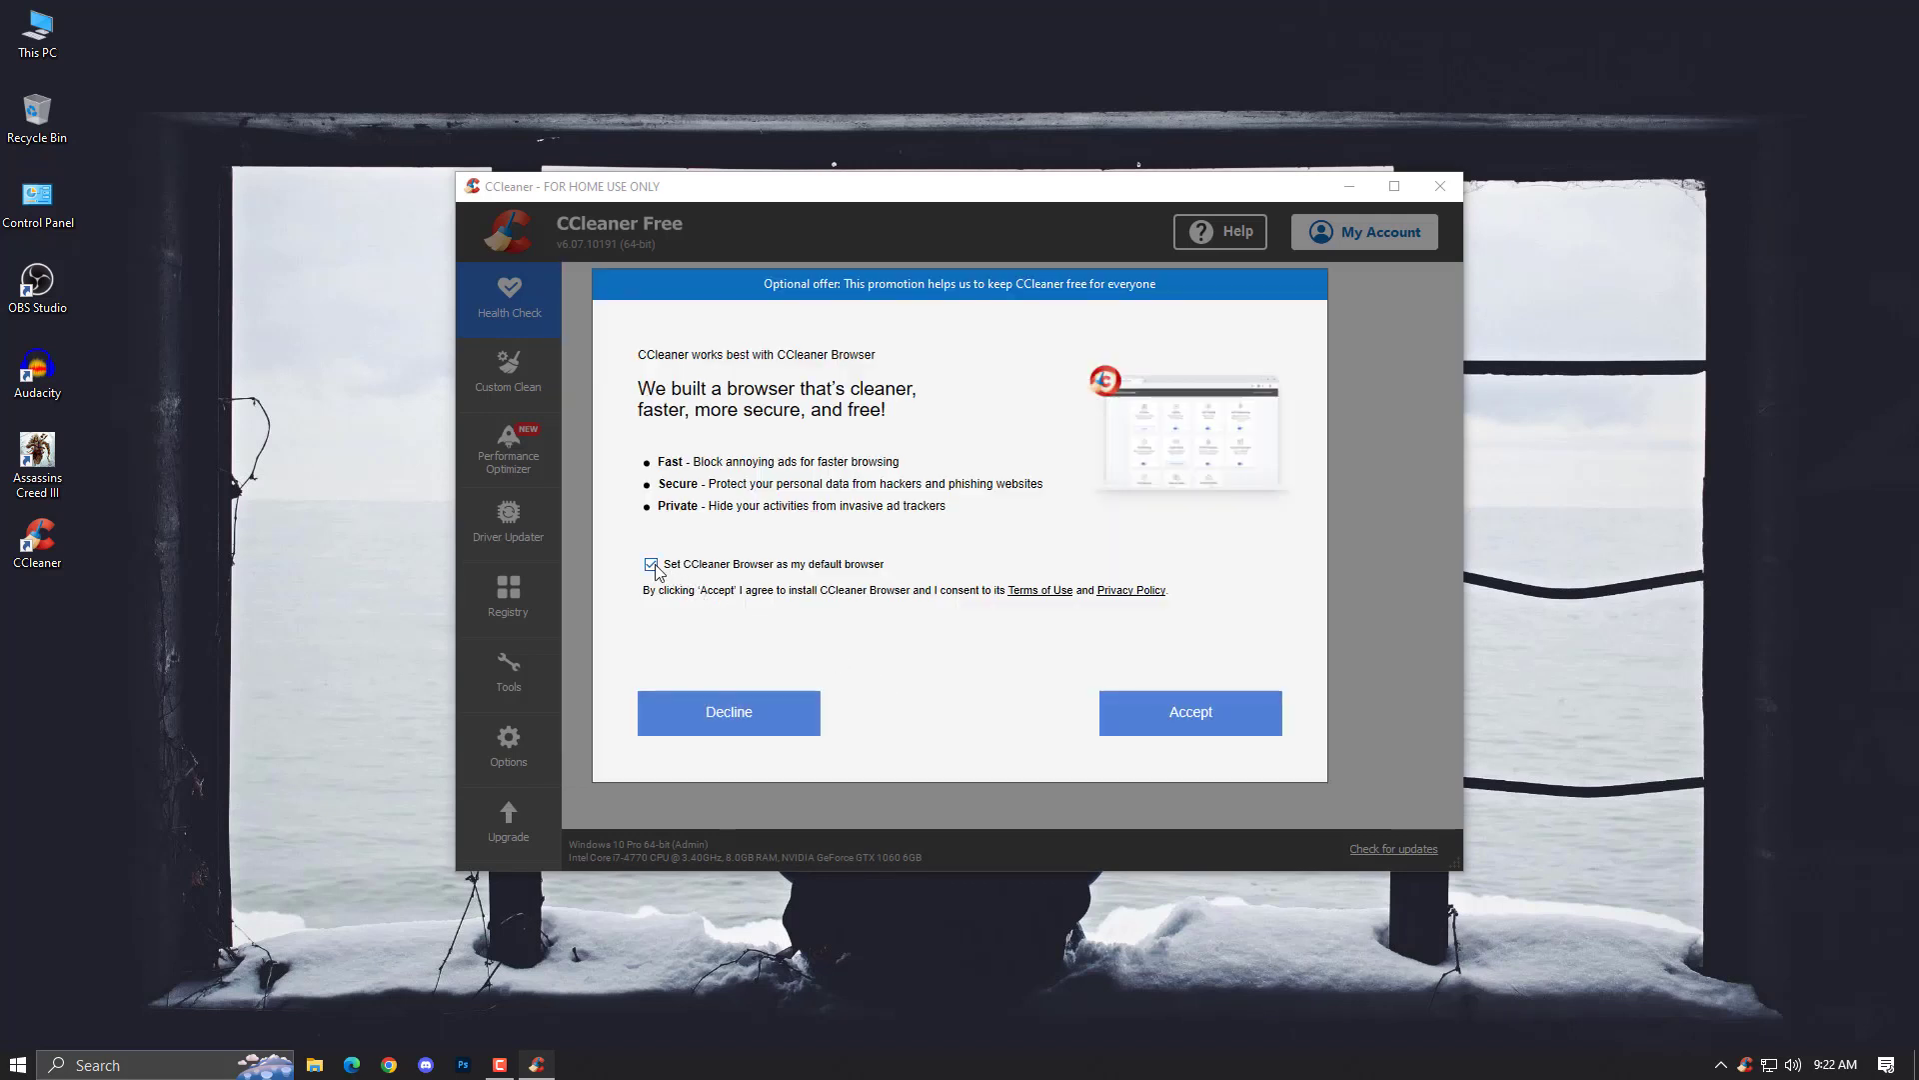
{"action": "left_click", "coordinate": [668, 566]}
{"action": "left_click", "coordinate": [771, 715]}
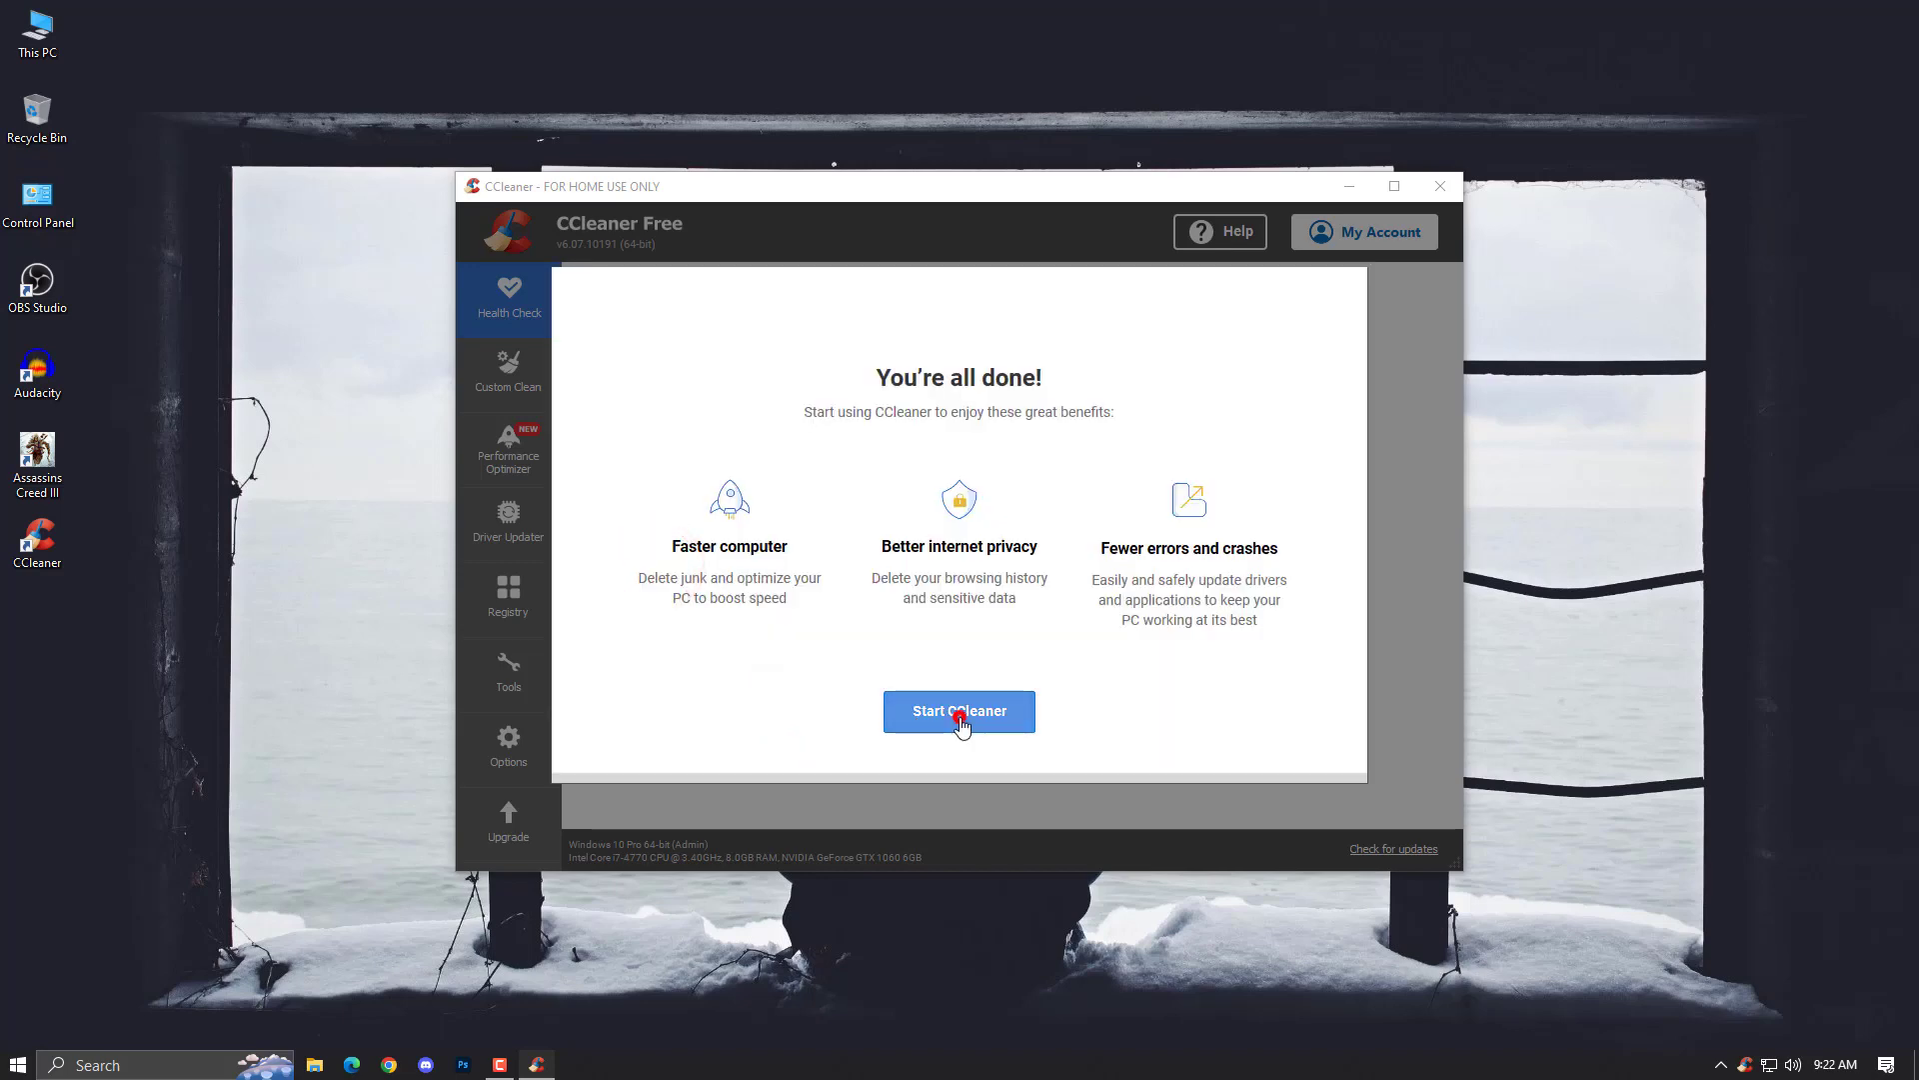
{"action": "left_click", "coordinate": [962, 724]}
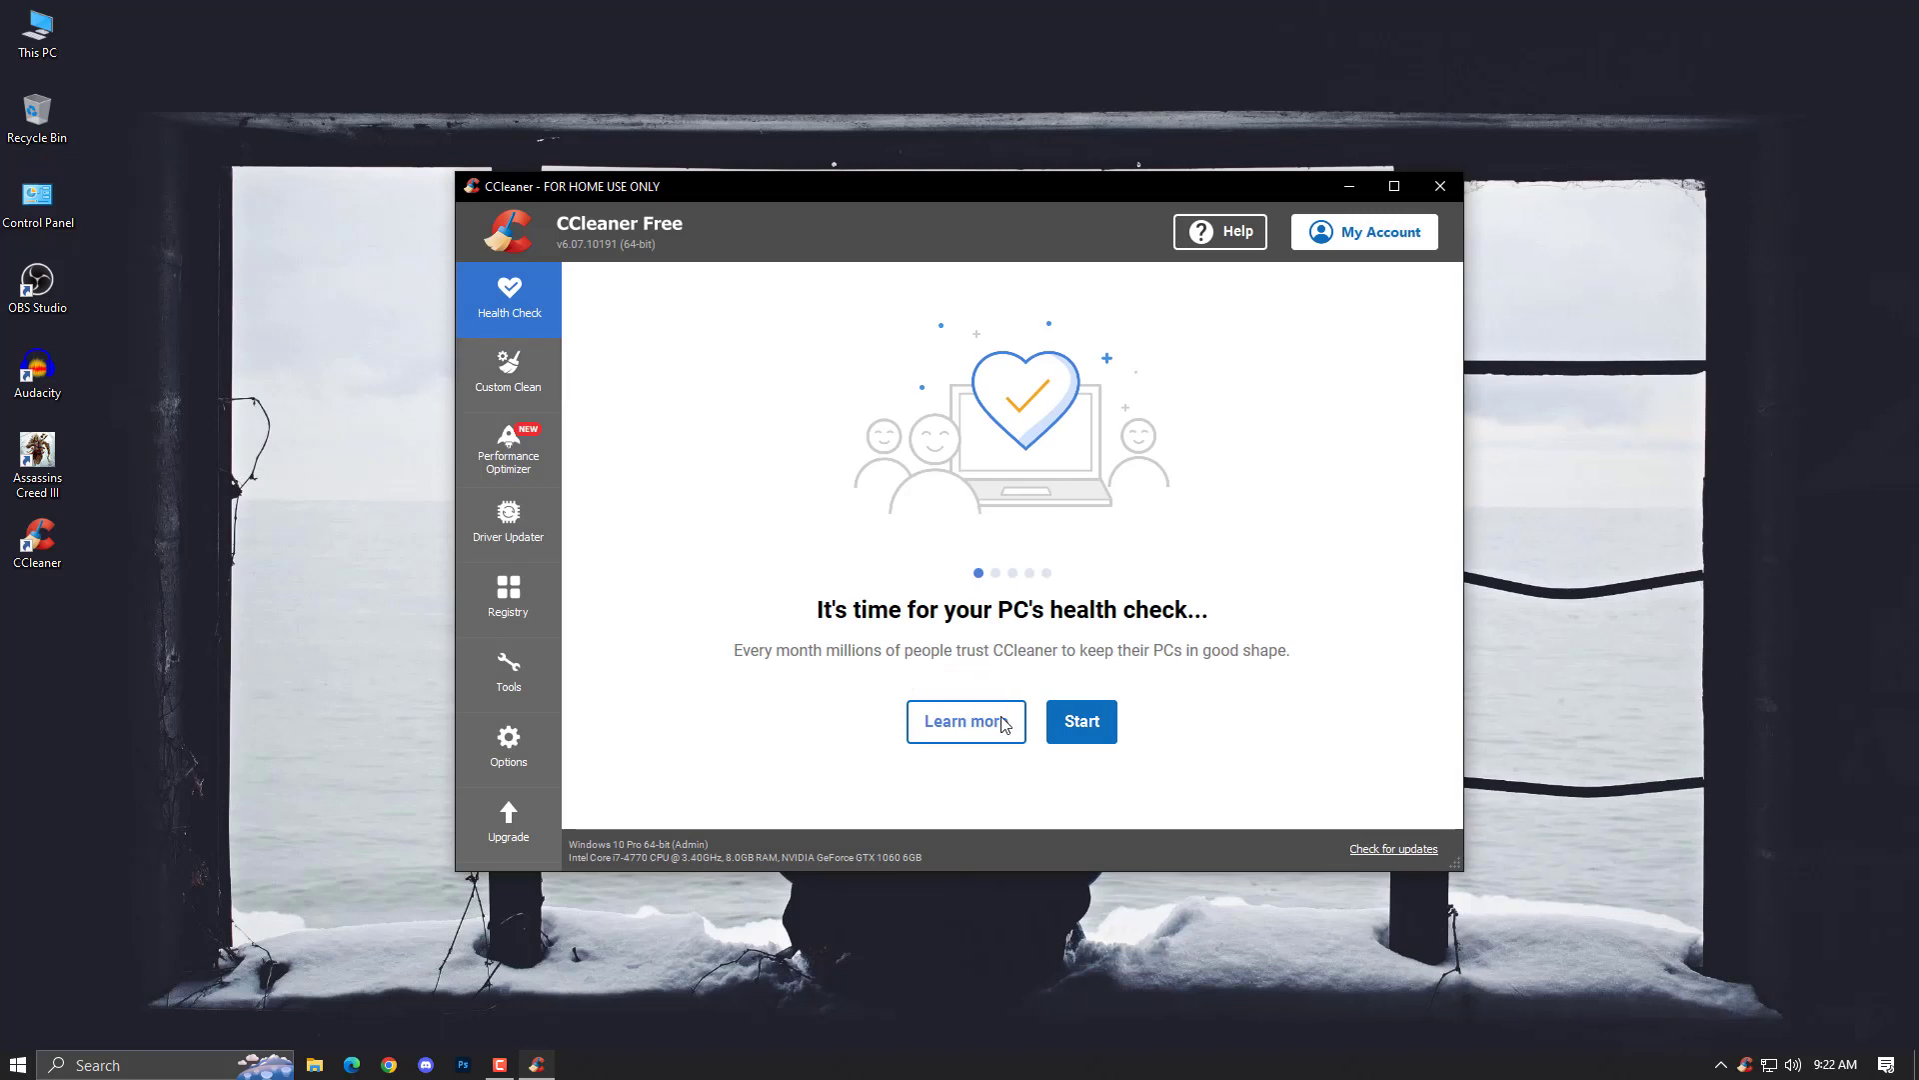
Run the Health Check (708 MB junk, 8645 trackers), then view Custom Clean and Performance Optimizer.
{"action": "left_click", "coordinate": [1081, 722]}
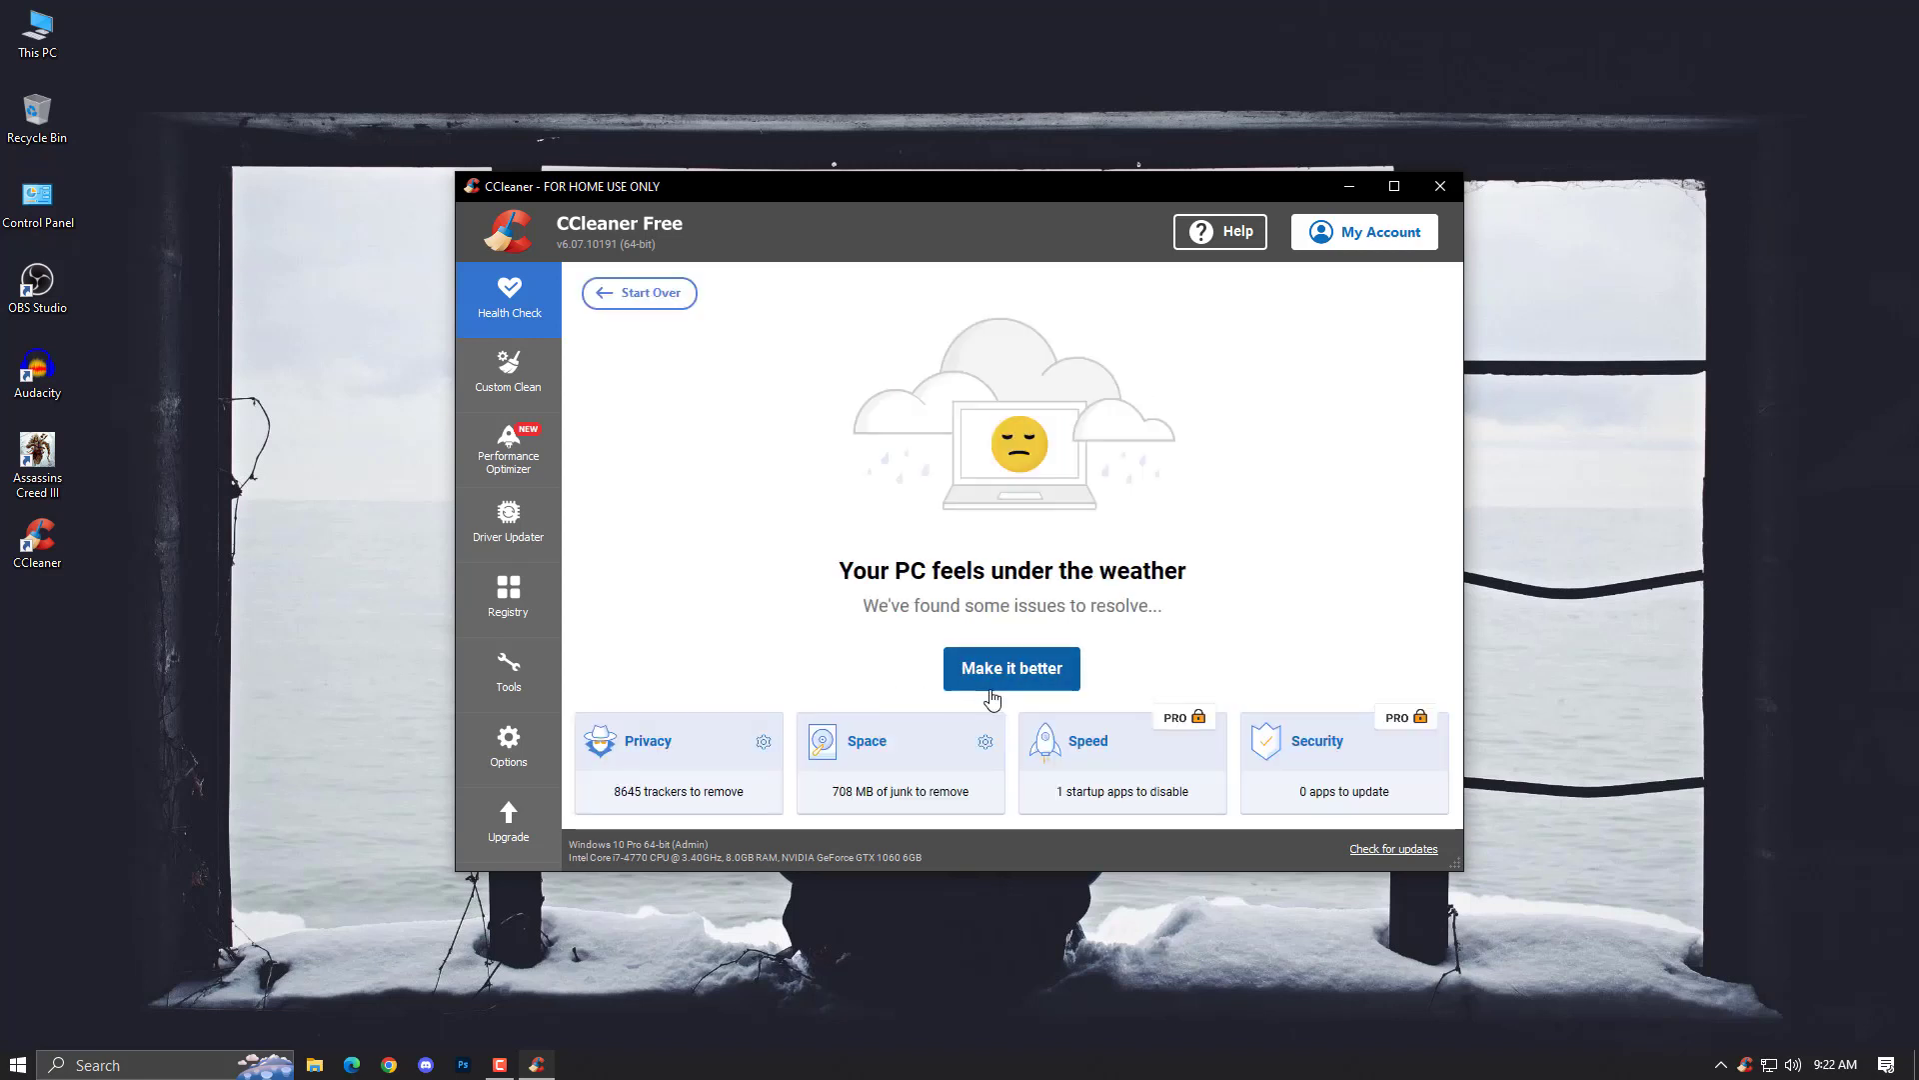
{"action": "left_click", "coordinate": [478, 383]}
{"action": "left_click", "coordinate": [535, 457]}
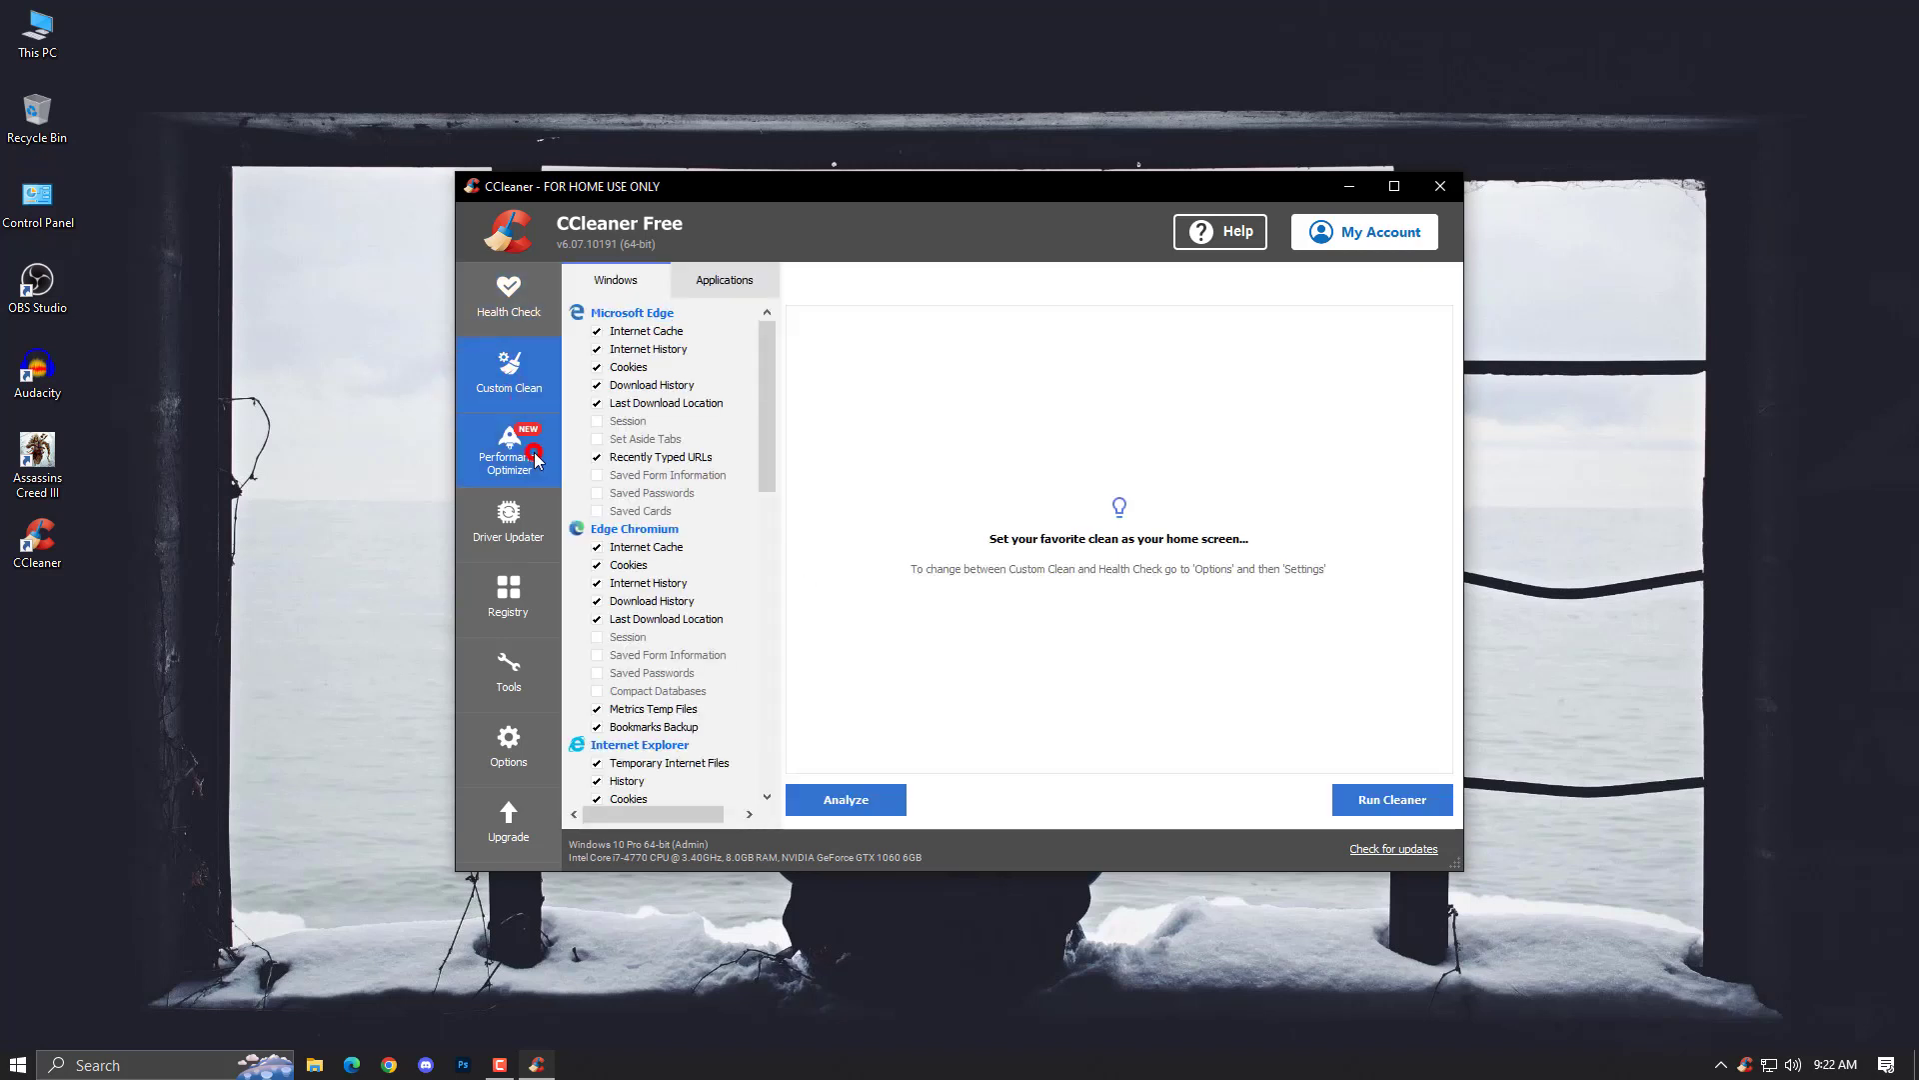
Scan the registry for issues and inspect the found entries, including the Streamlabs OBS path issue.
{"action": "left_click", "coordinate": [508, 598]}
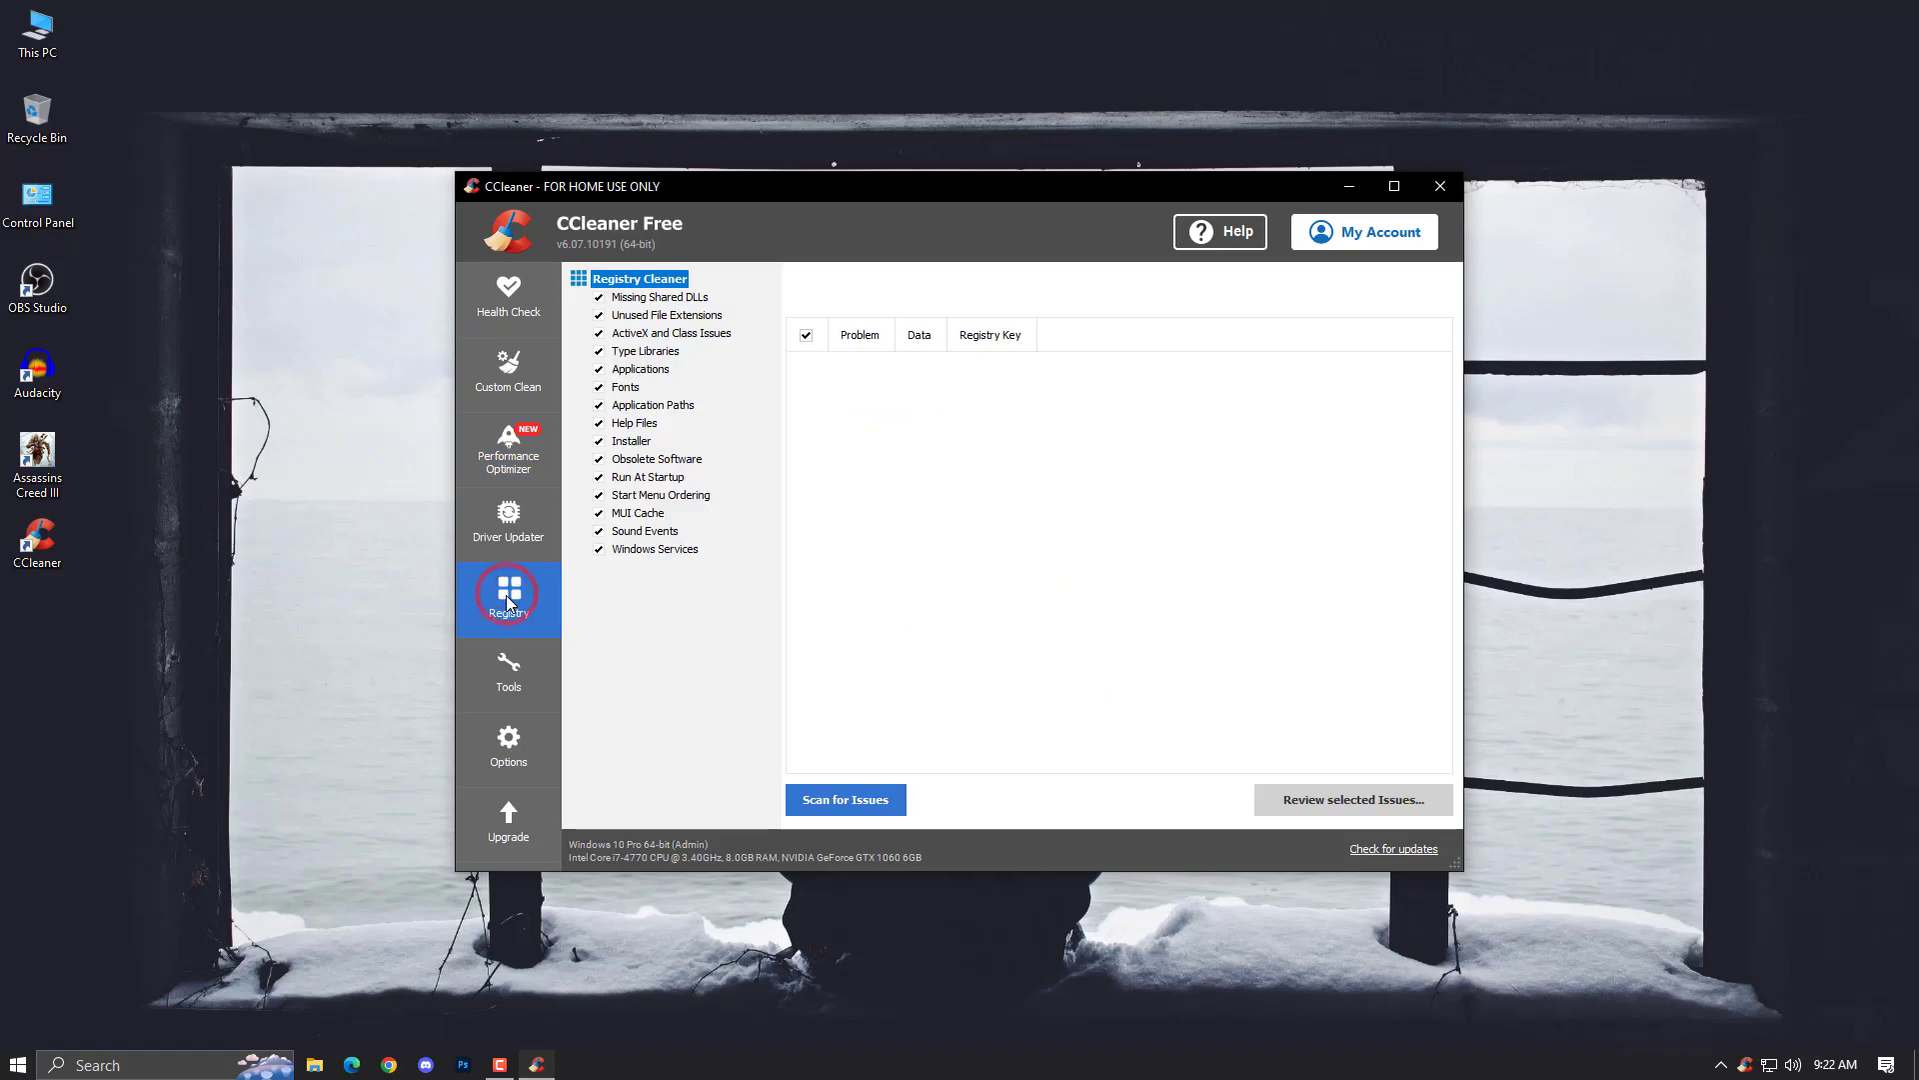
{"action": "left_click", "coordinate": [855, 799]}
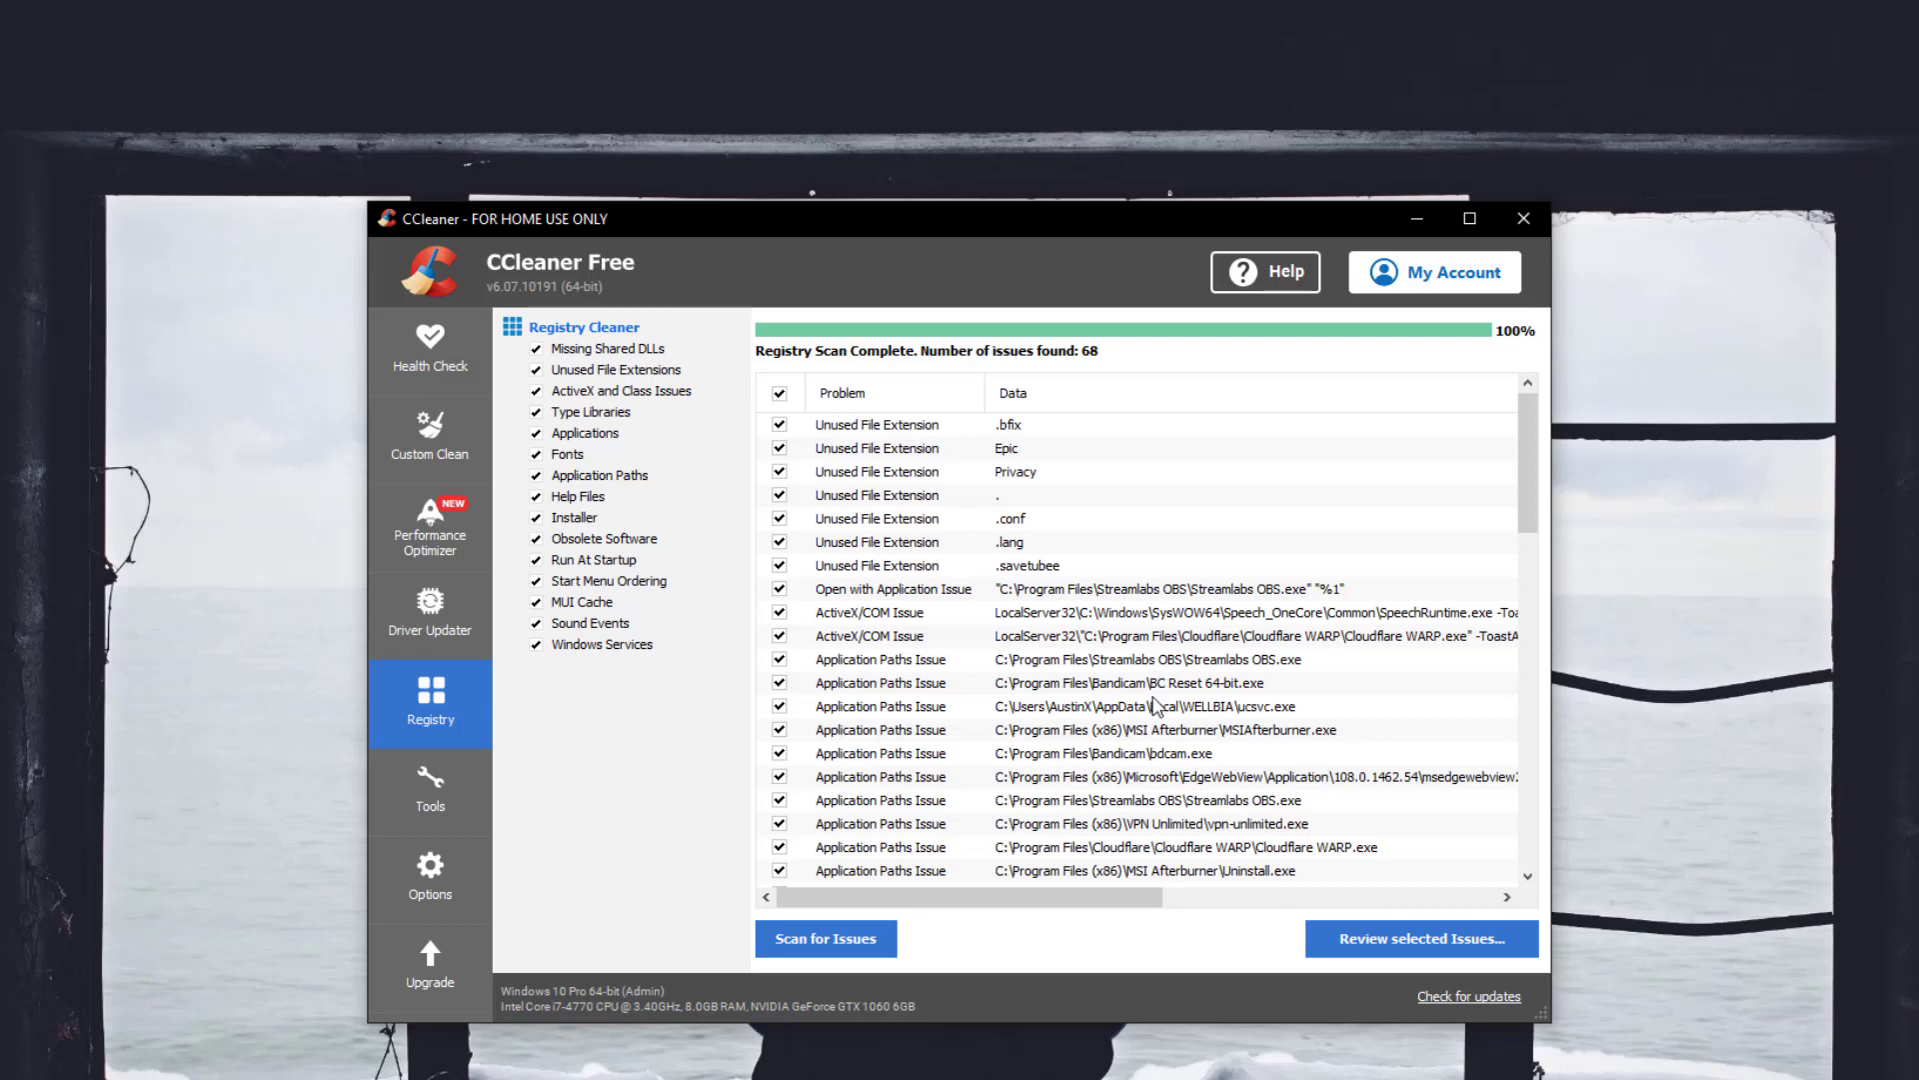
{"action": "left_click", "coordinate": [1195, 664]}
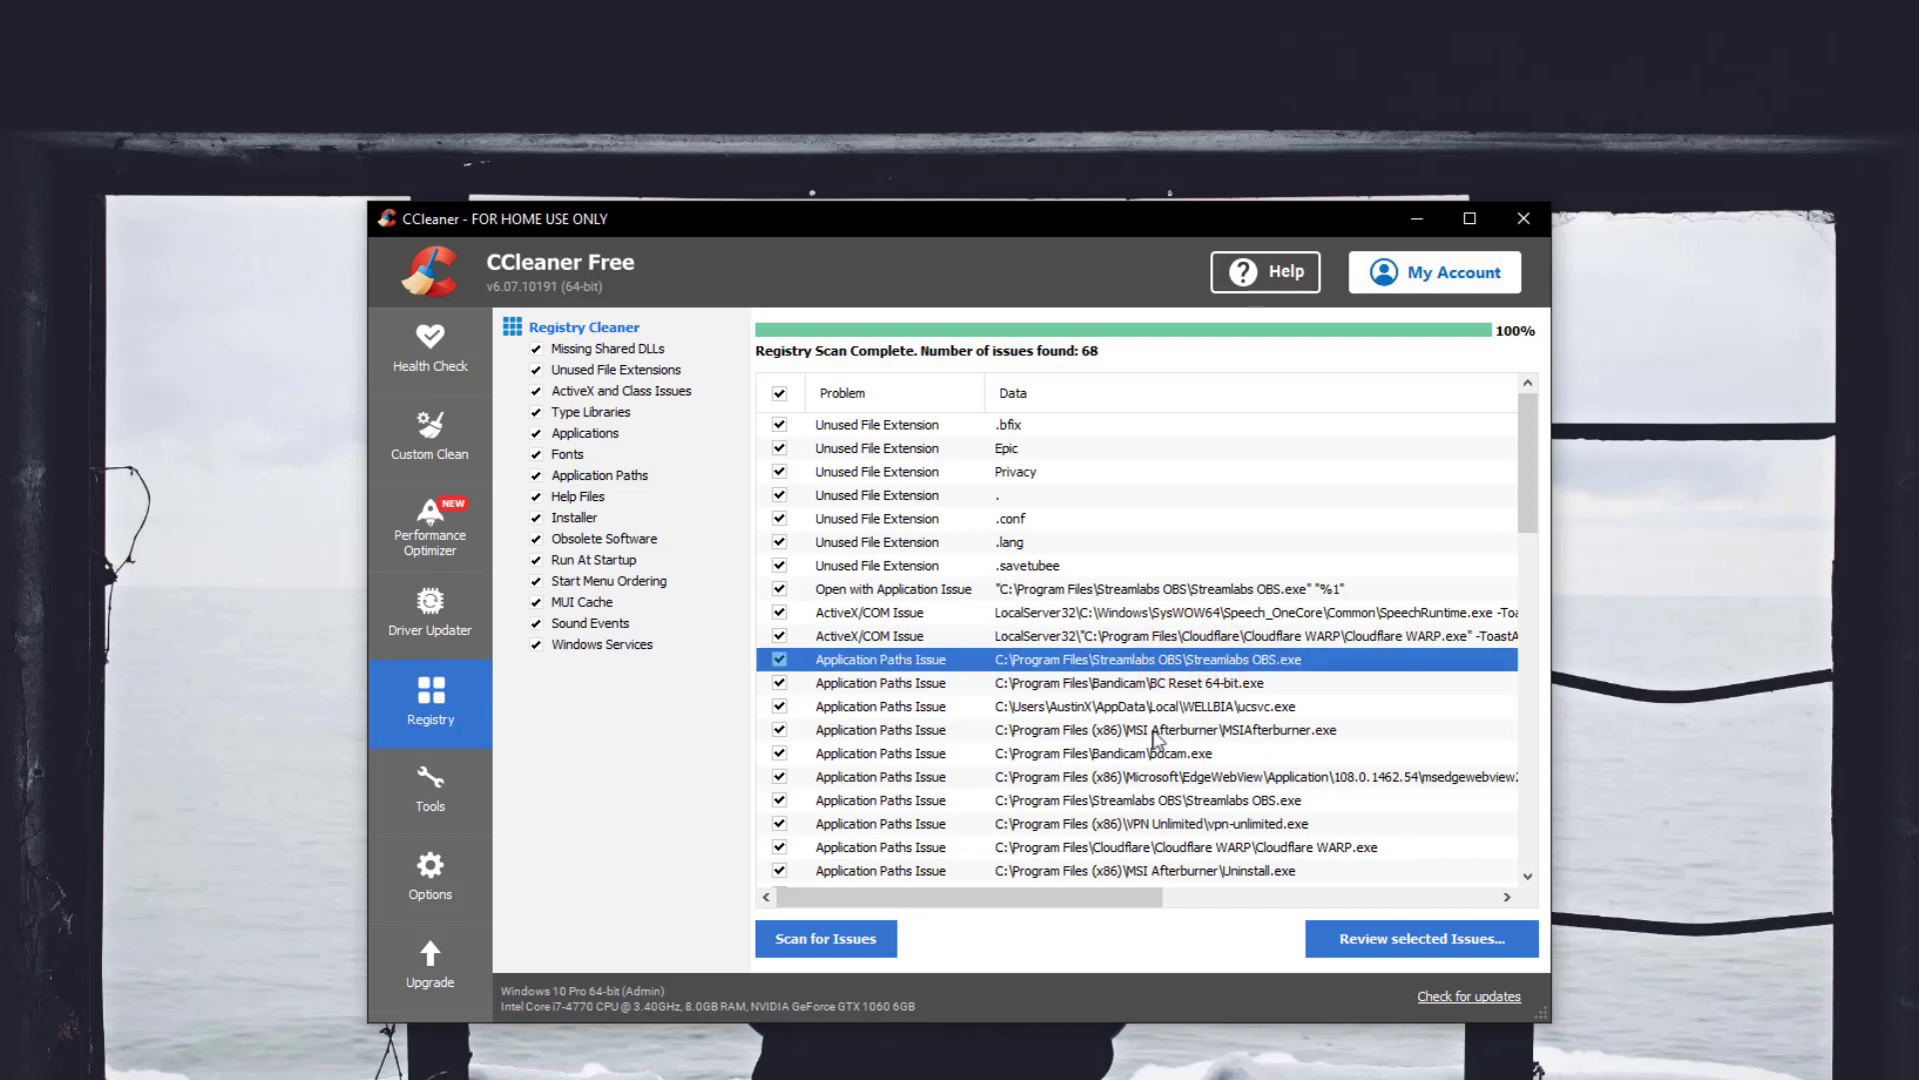
{"action": "scroll", "coordinate": [1102, 830], "scroll_direction": "down", "scroll_amount": 4}
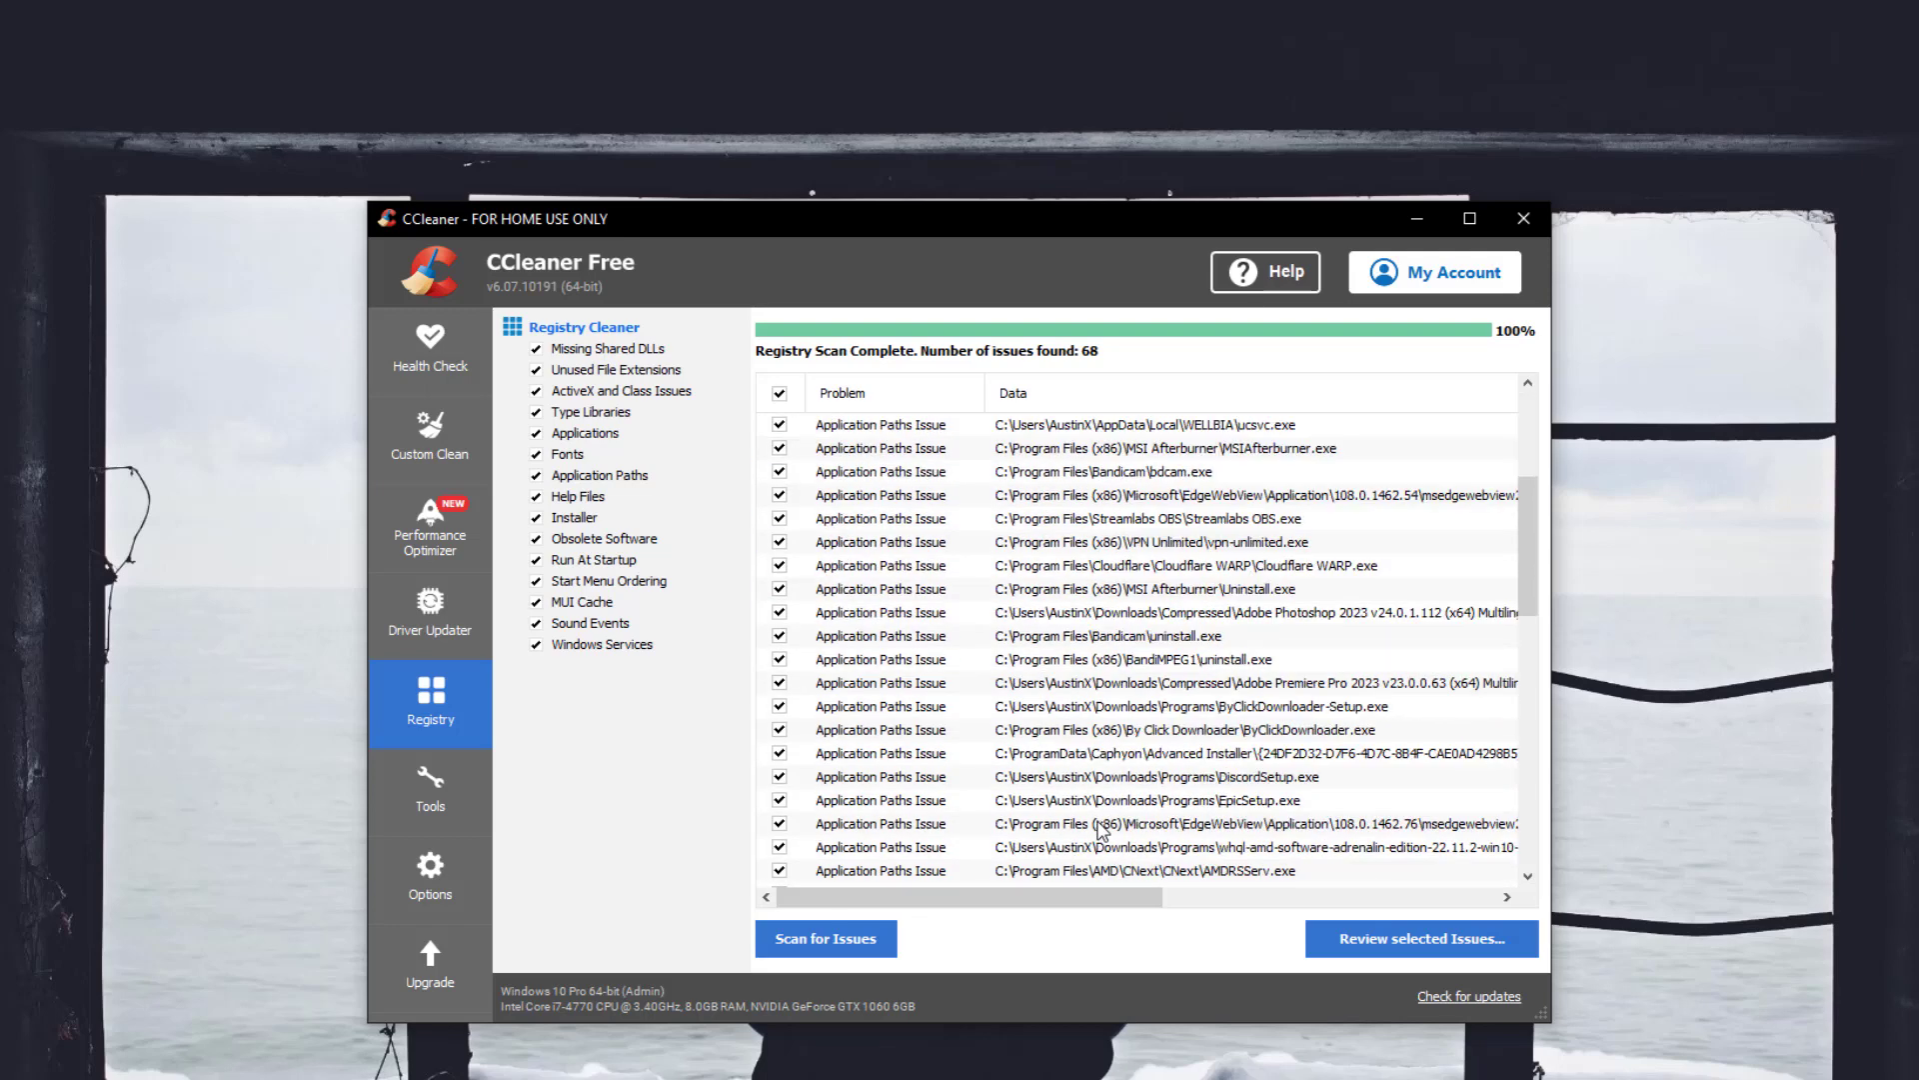
{"action": "scroll", "coordinate": [1102, 831], "scroll_direction": "down", "scroll_amount": 3}
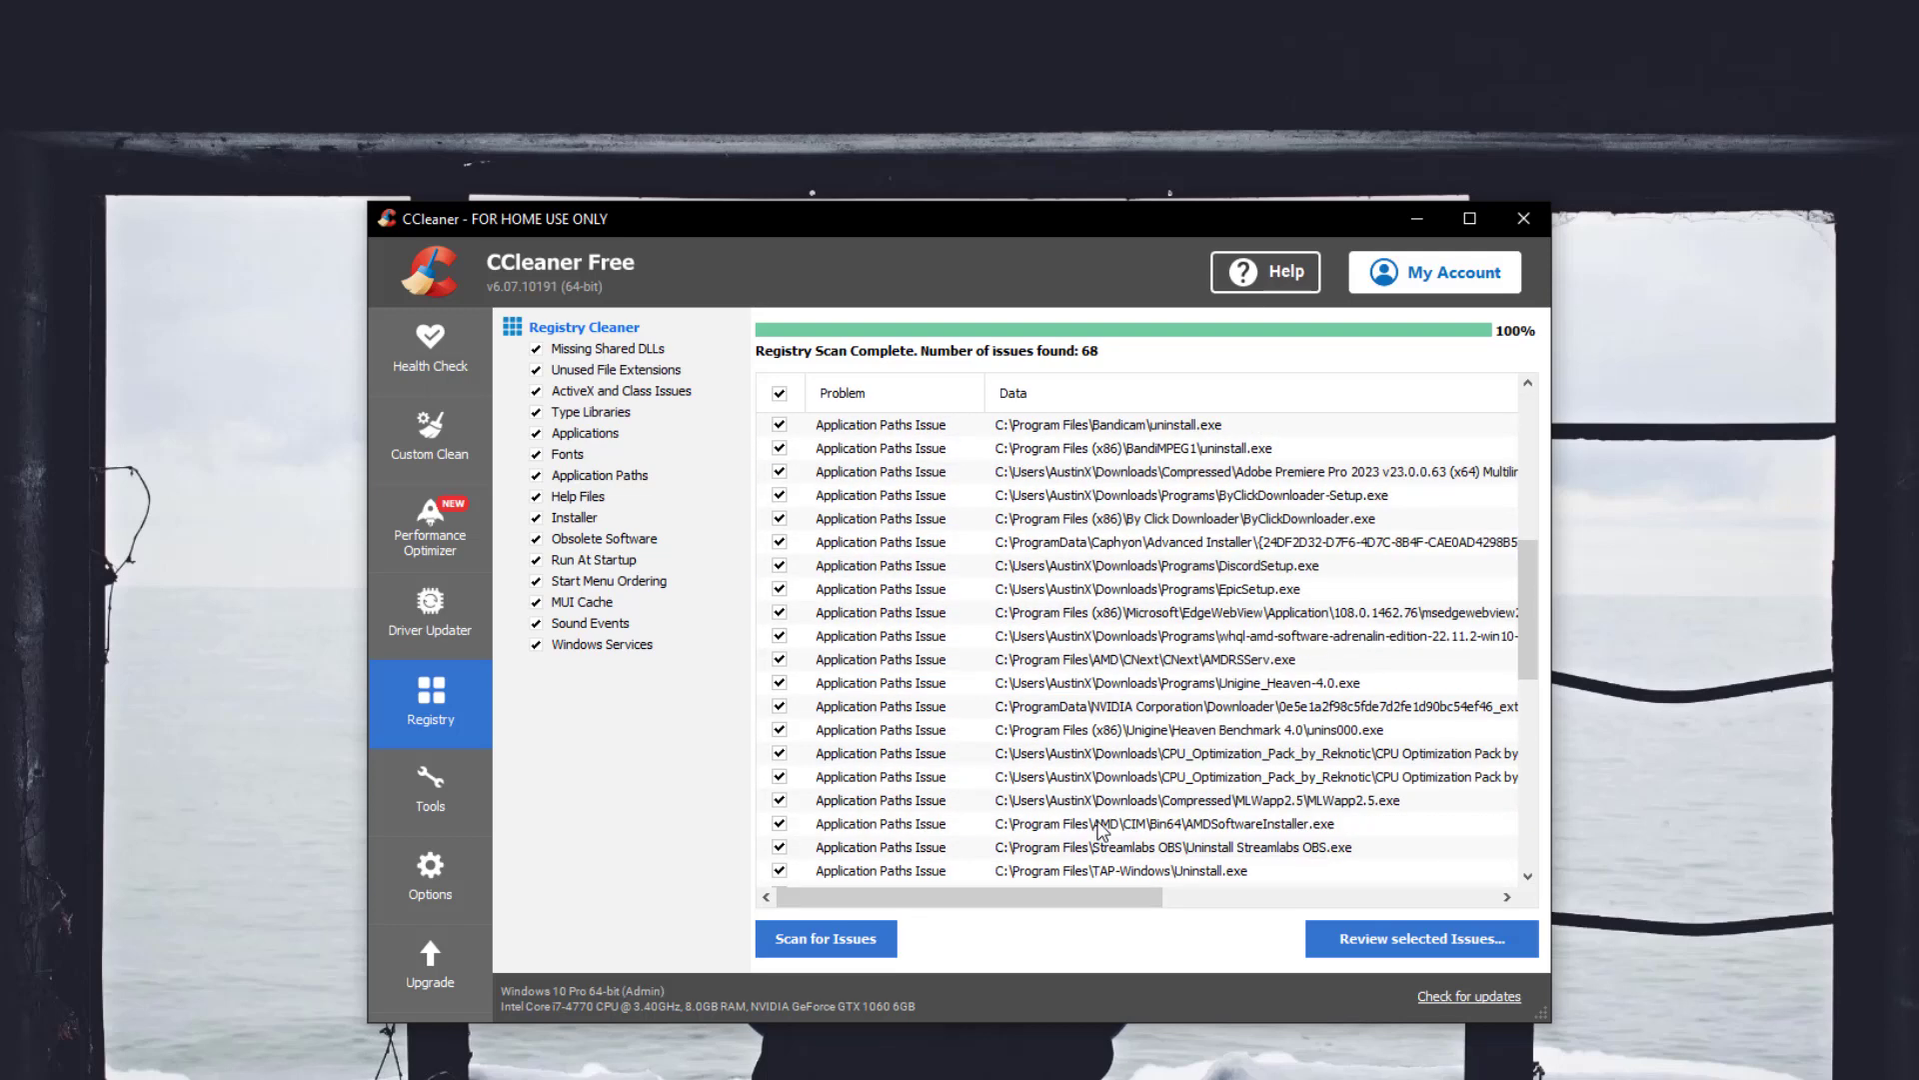
{"action": "scroll", "coordinate": [1103, 831], "scroll_direction": "down", "scroll_amount": 5}
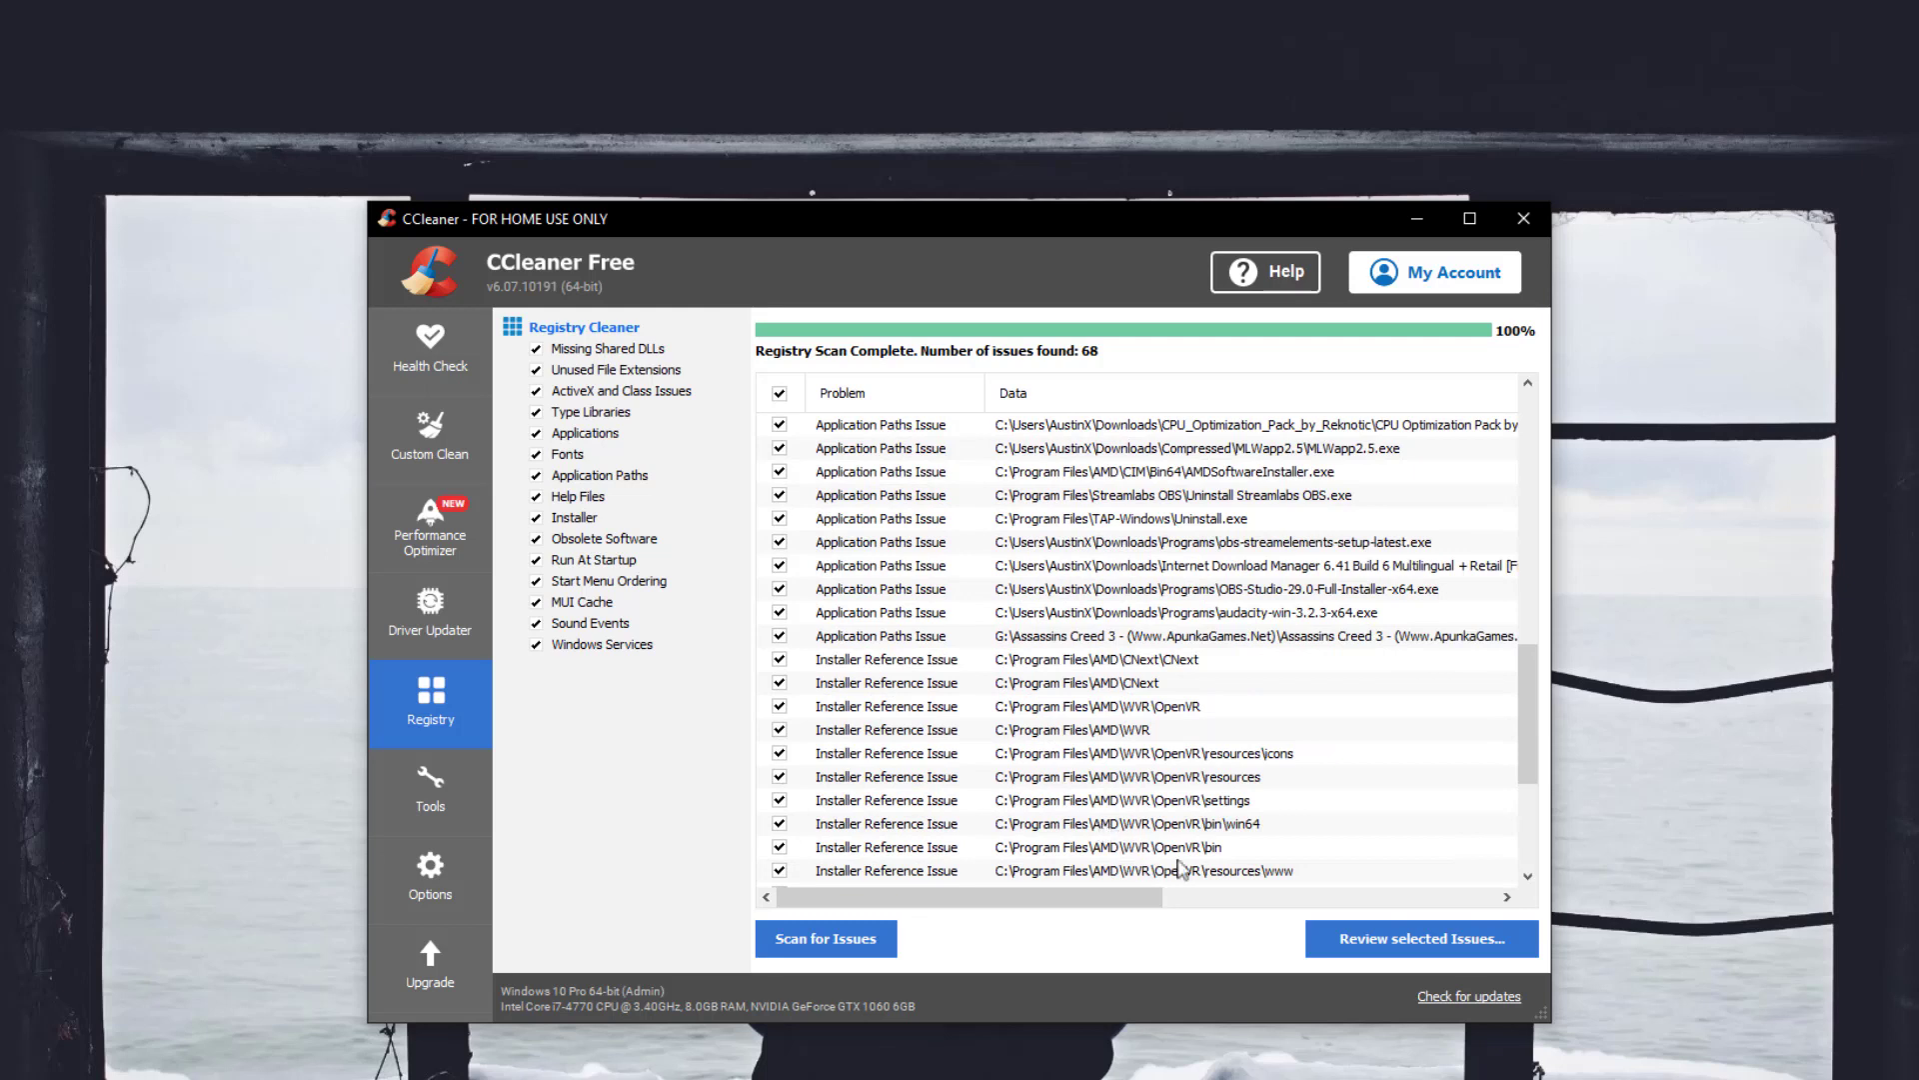
Fix all 68 selected registry issues without a backup, rescan to find one ActiveX/COM issue, and return to Custom Clean.
{"action": "left_click", "coordinate": [1341, 943]}
{"action": "left_click", "coordinate": [1004, 675]}
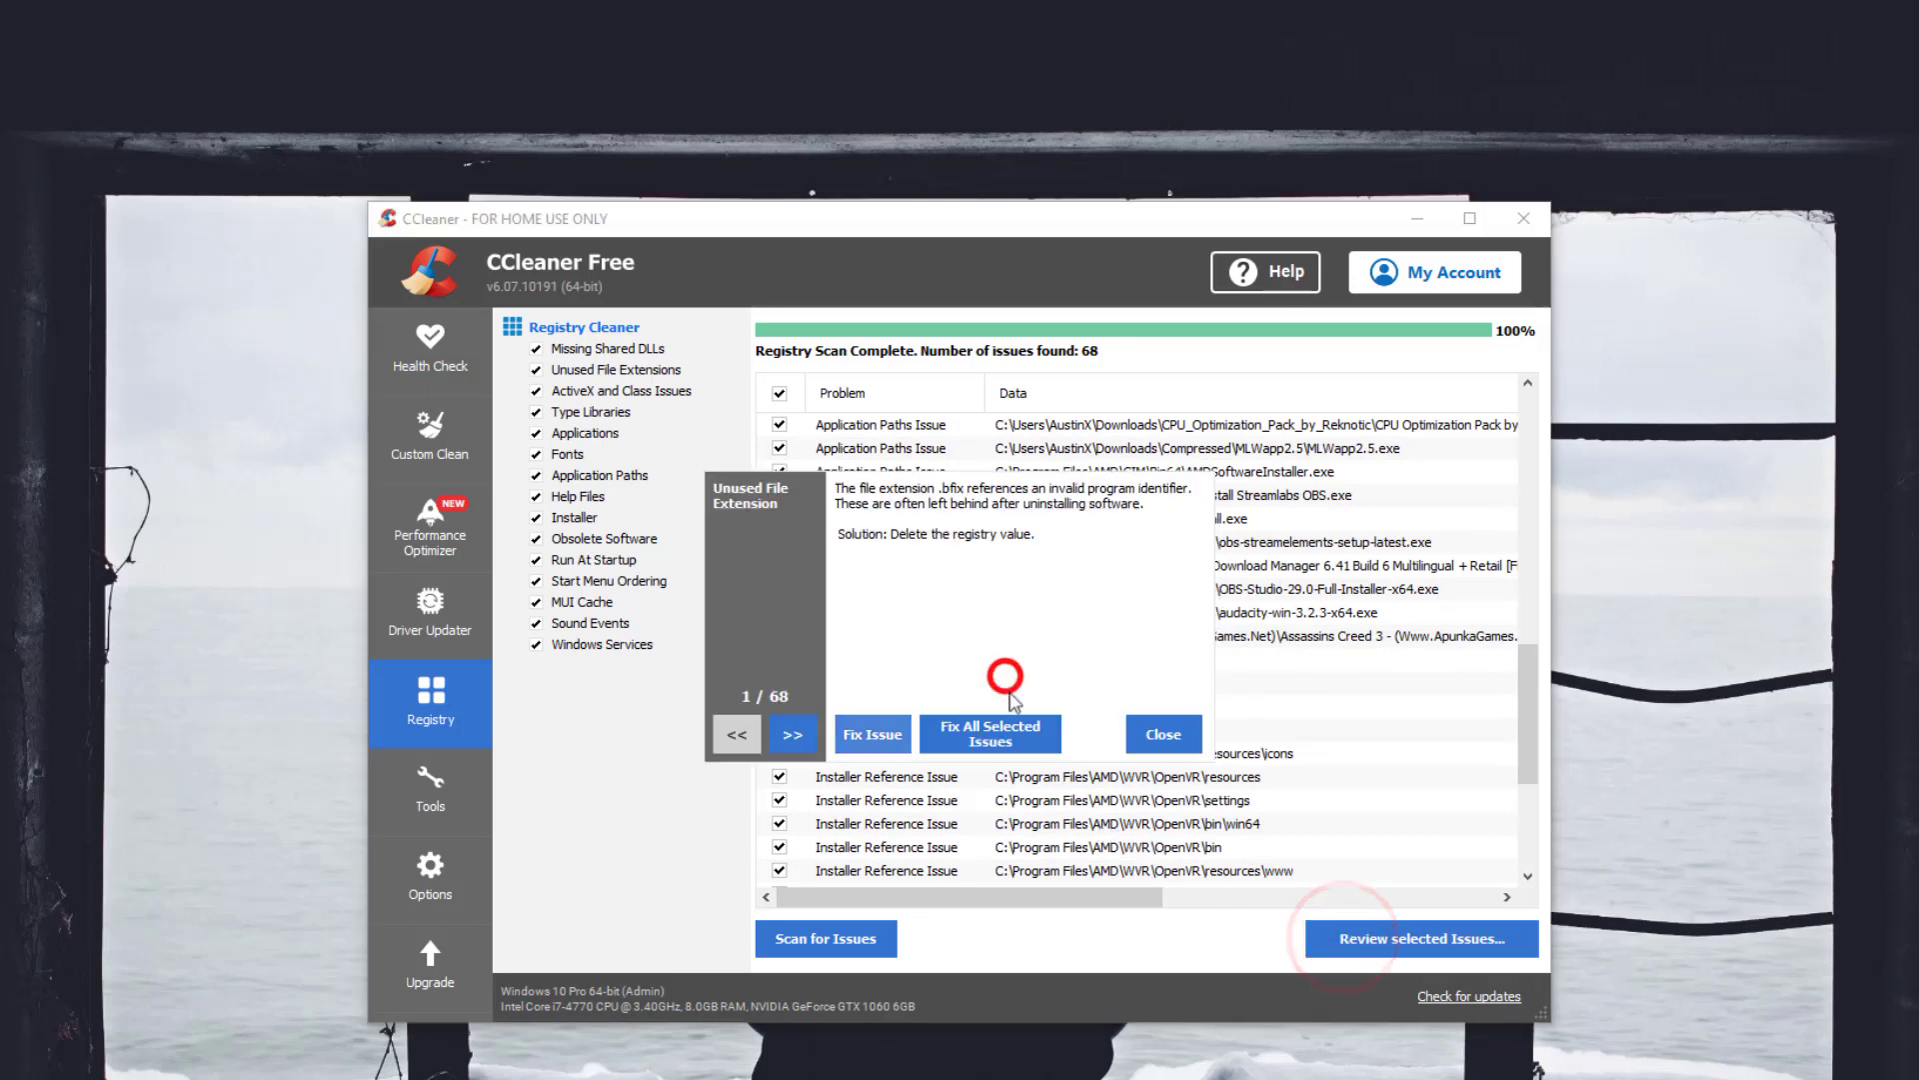
{"action": "left_click", "coordinate": [1021, 741]}
{"action": "left_click", "coordinate": [1162, 733]}
{"action": "left_click", "coordinate": [845, 938]}
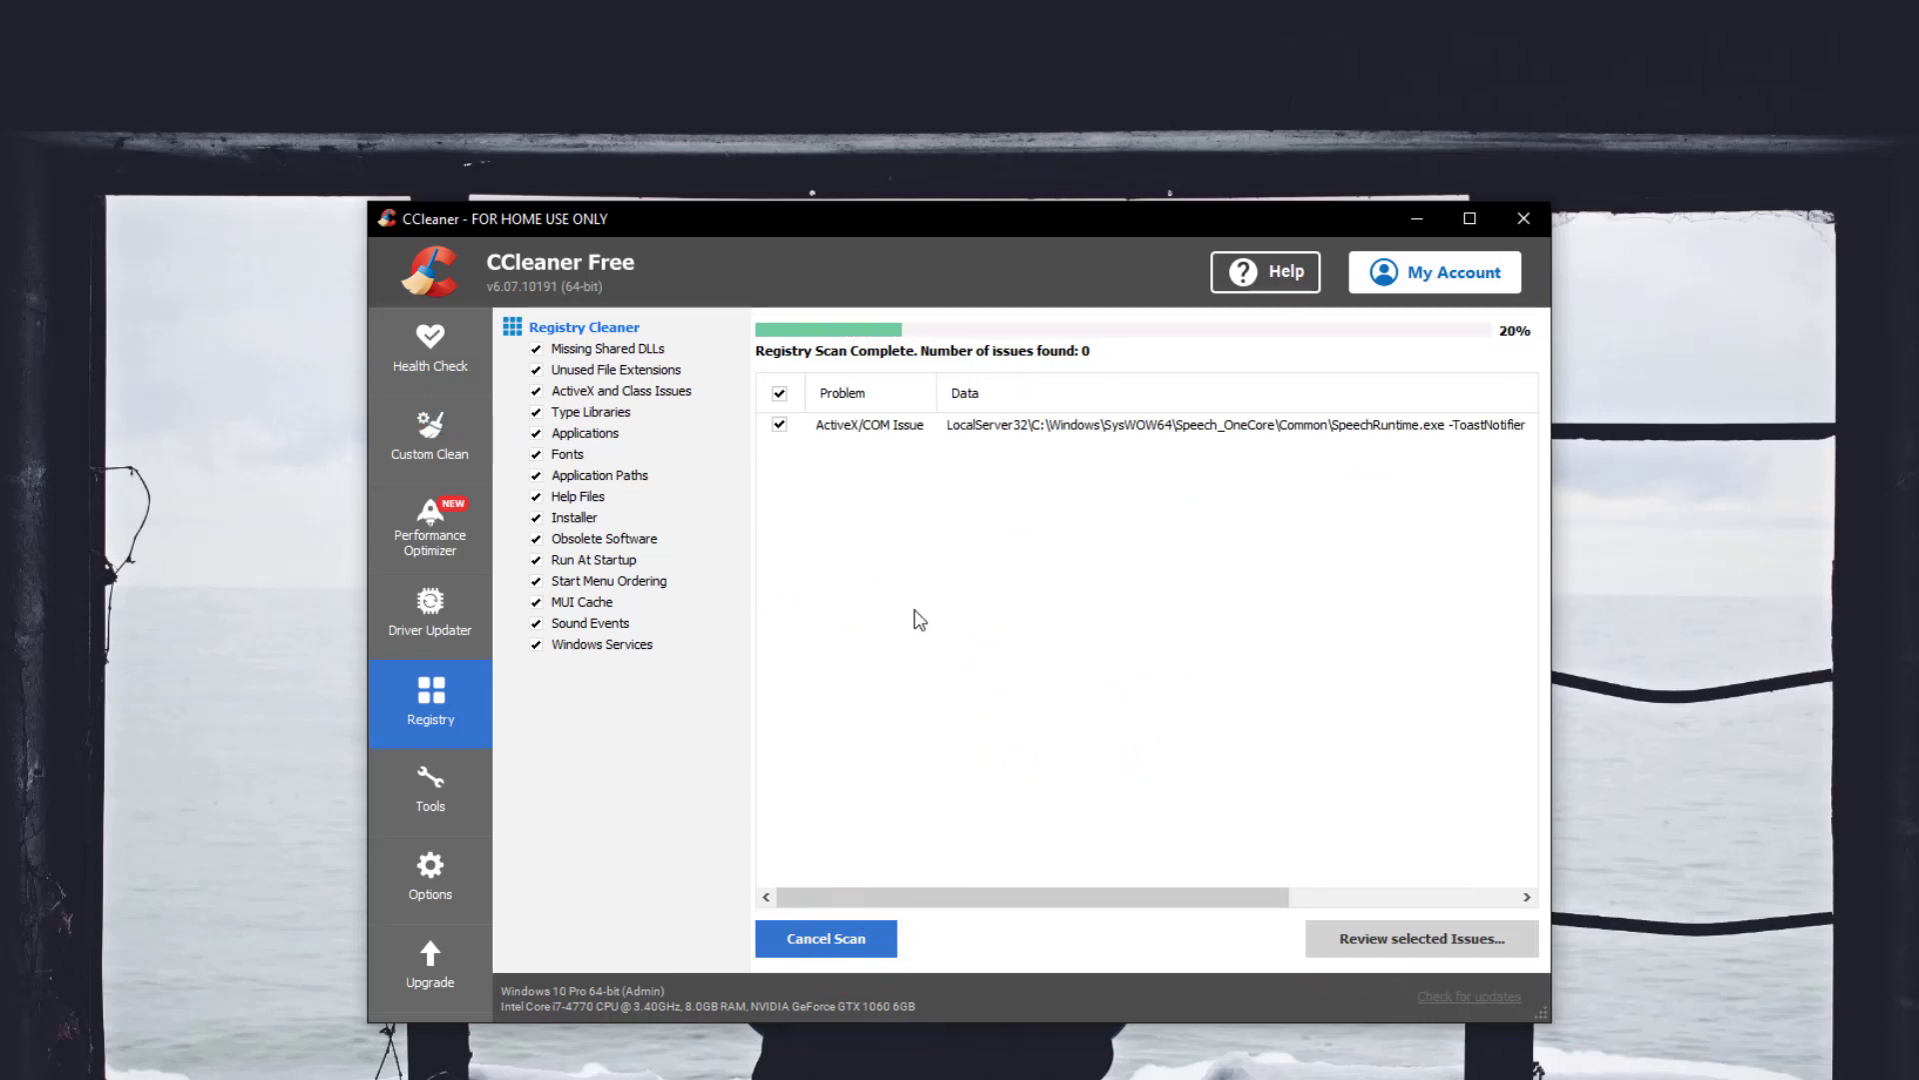
{"action": "left_click", "coordinate": [1057, 425]}
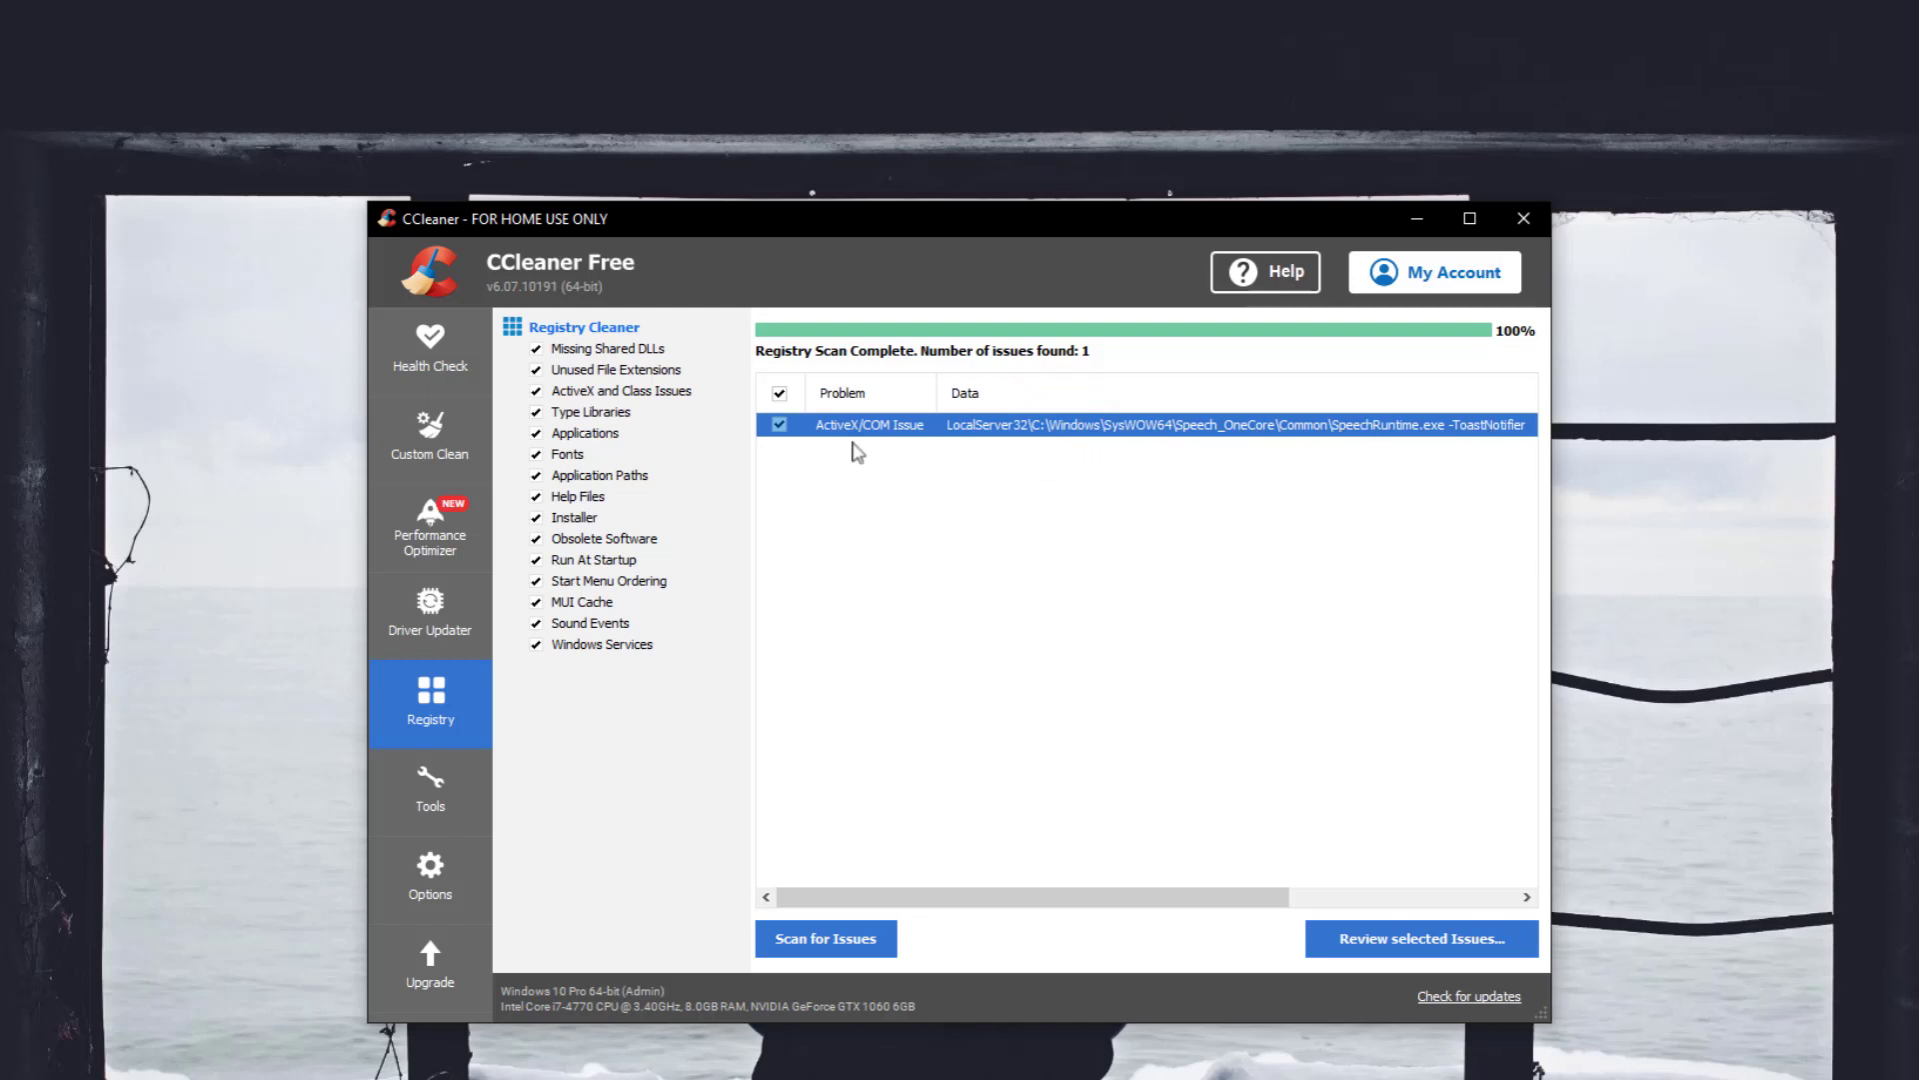
{"action": "left_click", "coordinate": [432, 452]}
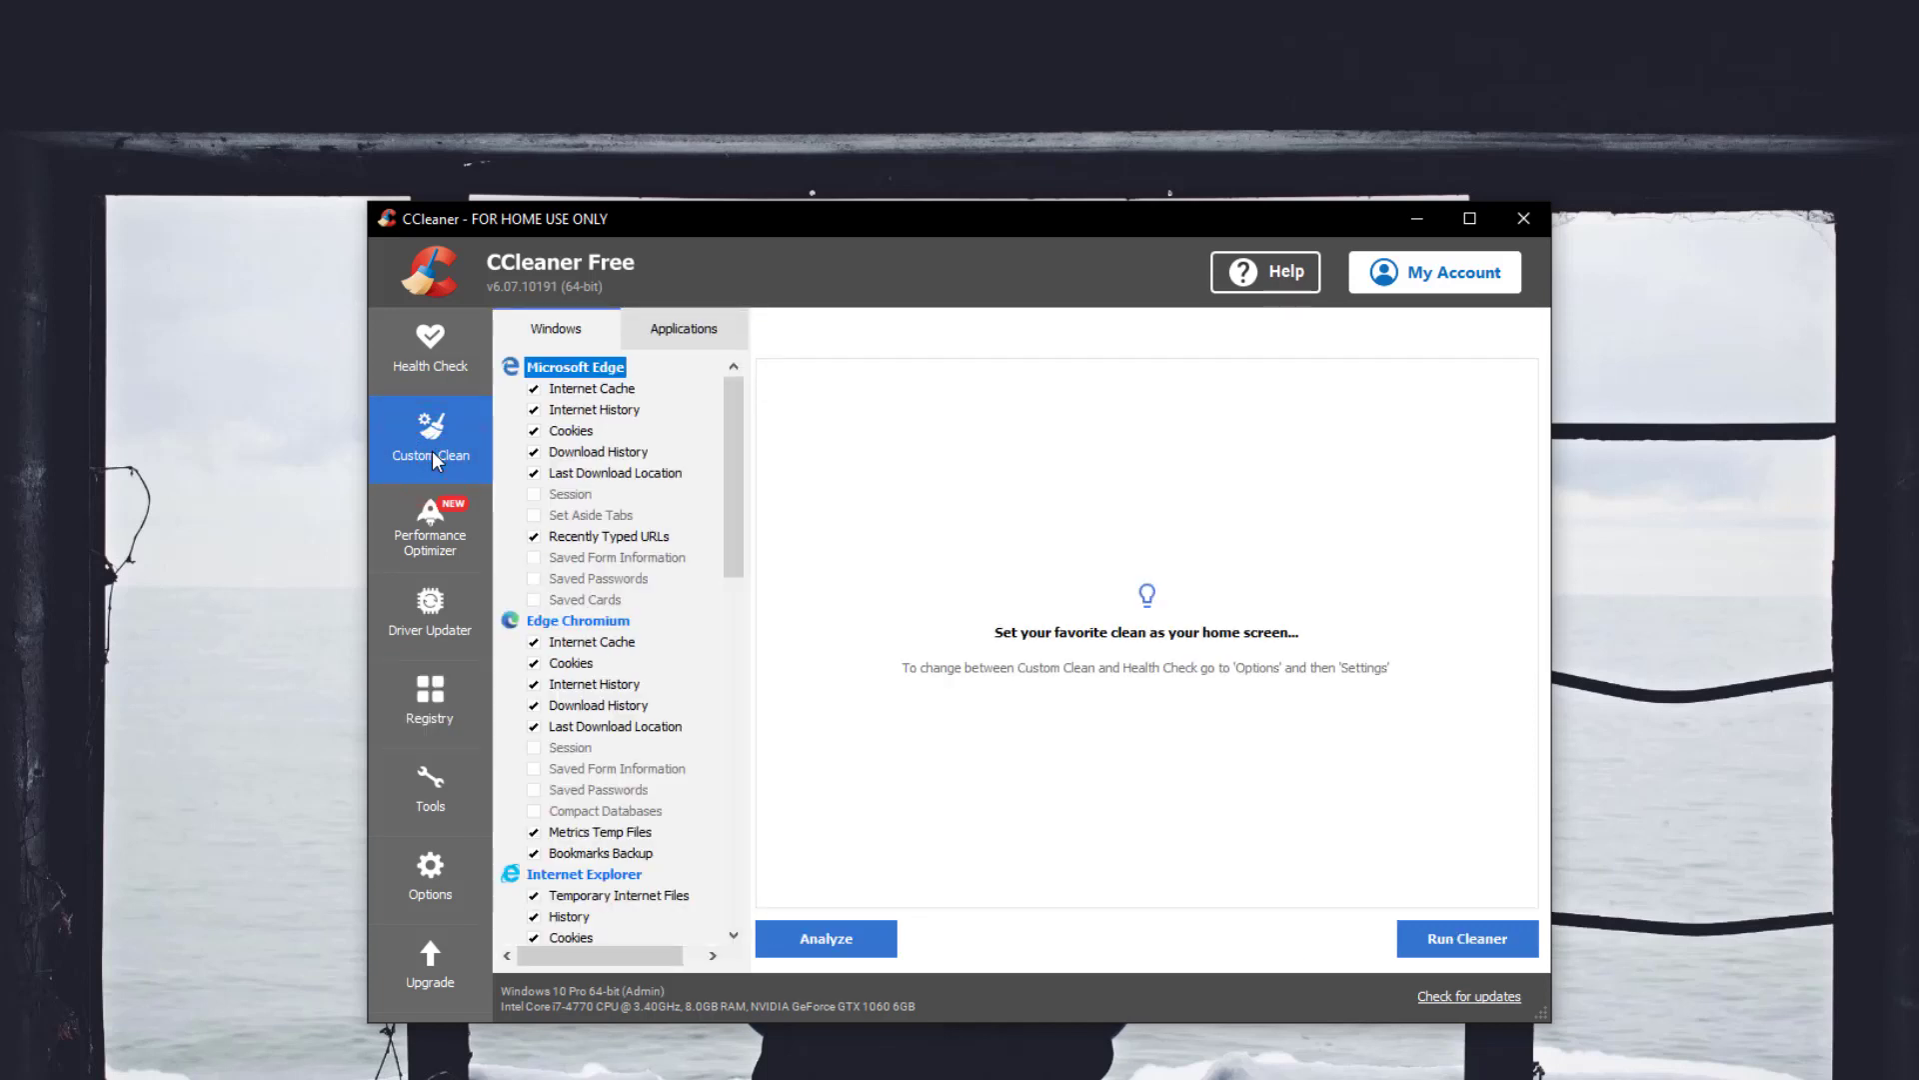
Review the Windows and Applications cleaning lists, backing out of an early Run Cleaner.
{"action": "left_click", "coordinate": [662, 336]}
{"action": "left_click", "coordinate": [561, 338]}
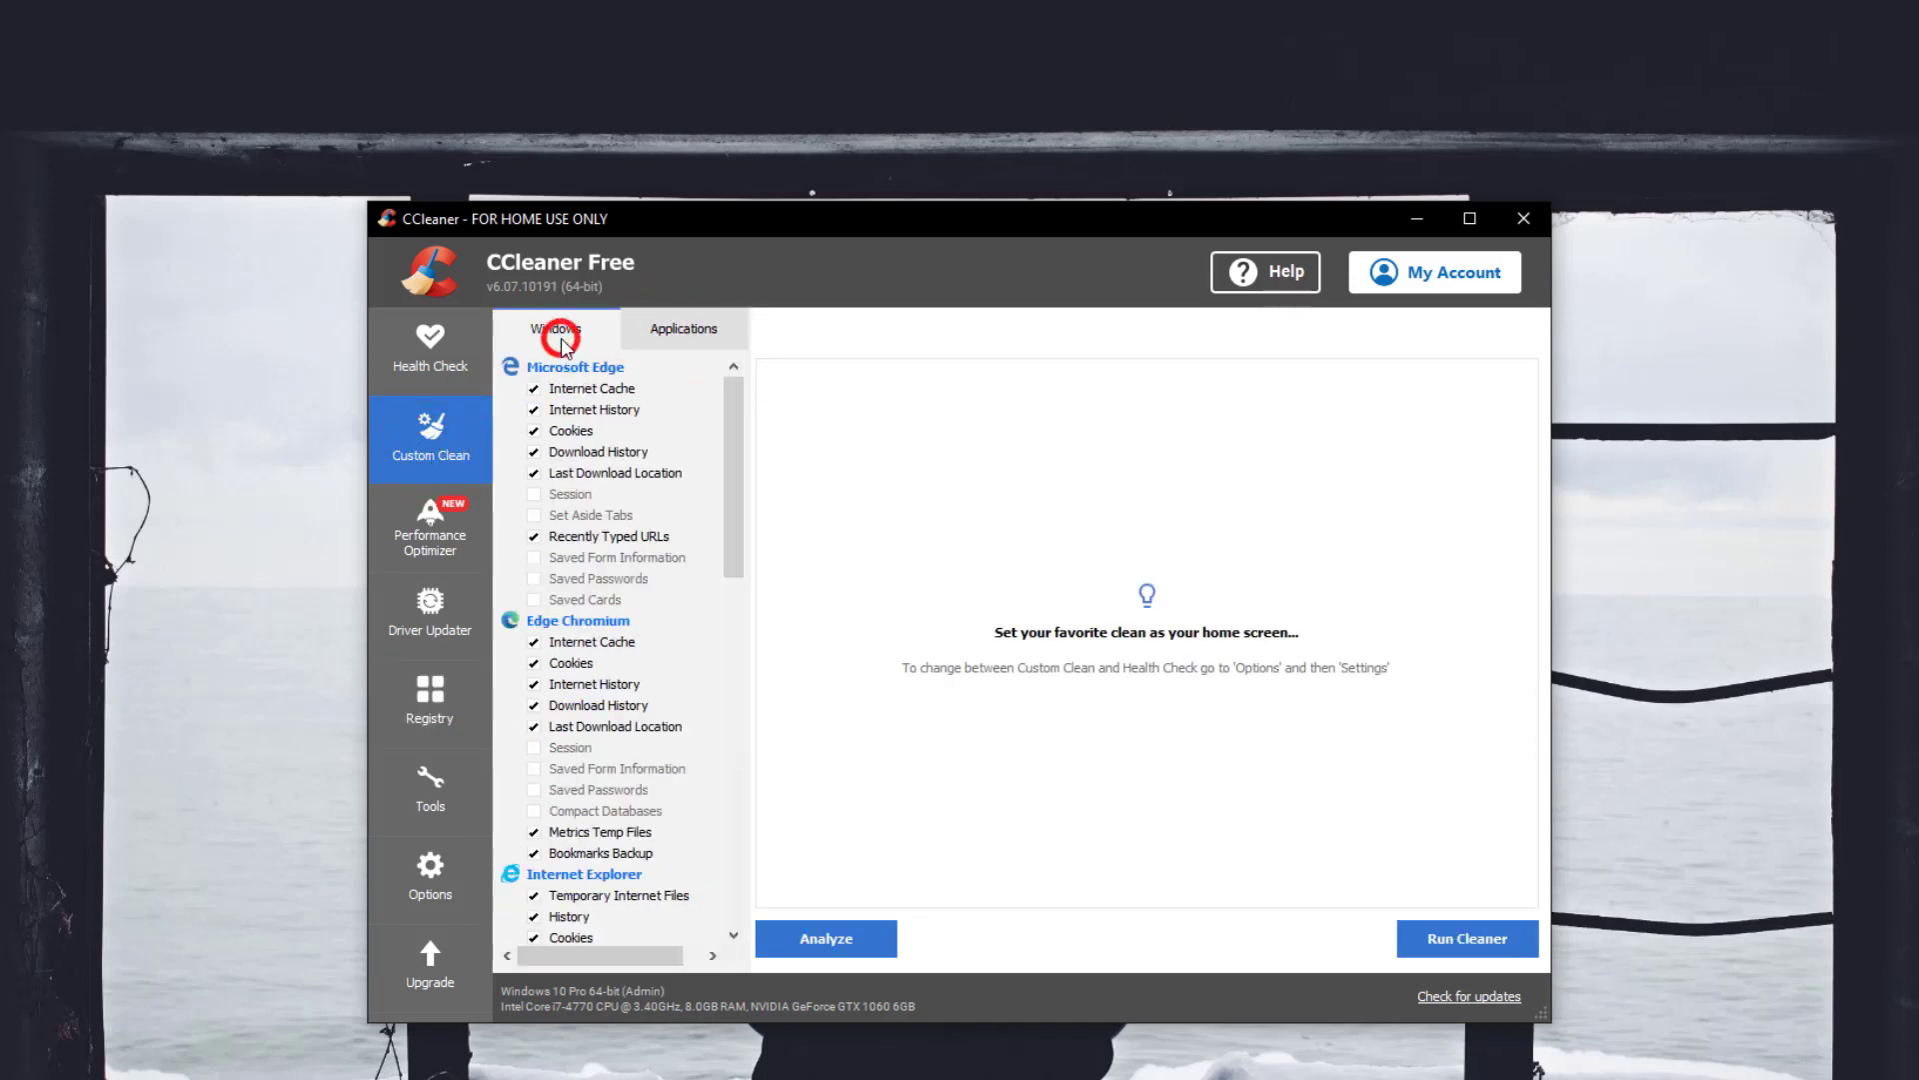
{"action": "left_click", "coordinate": [1403, 938]}
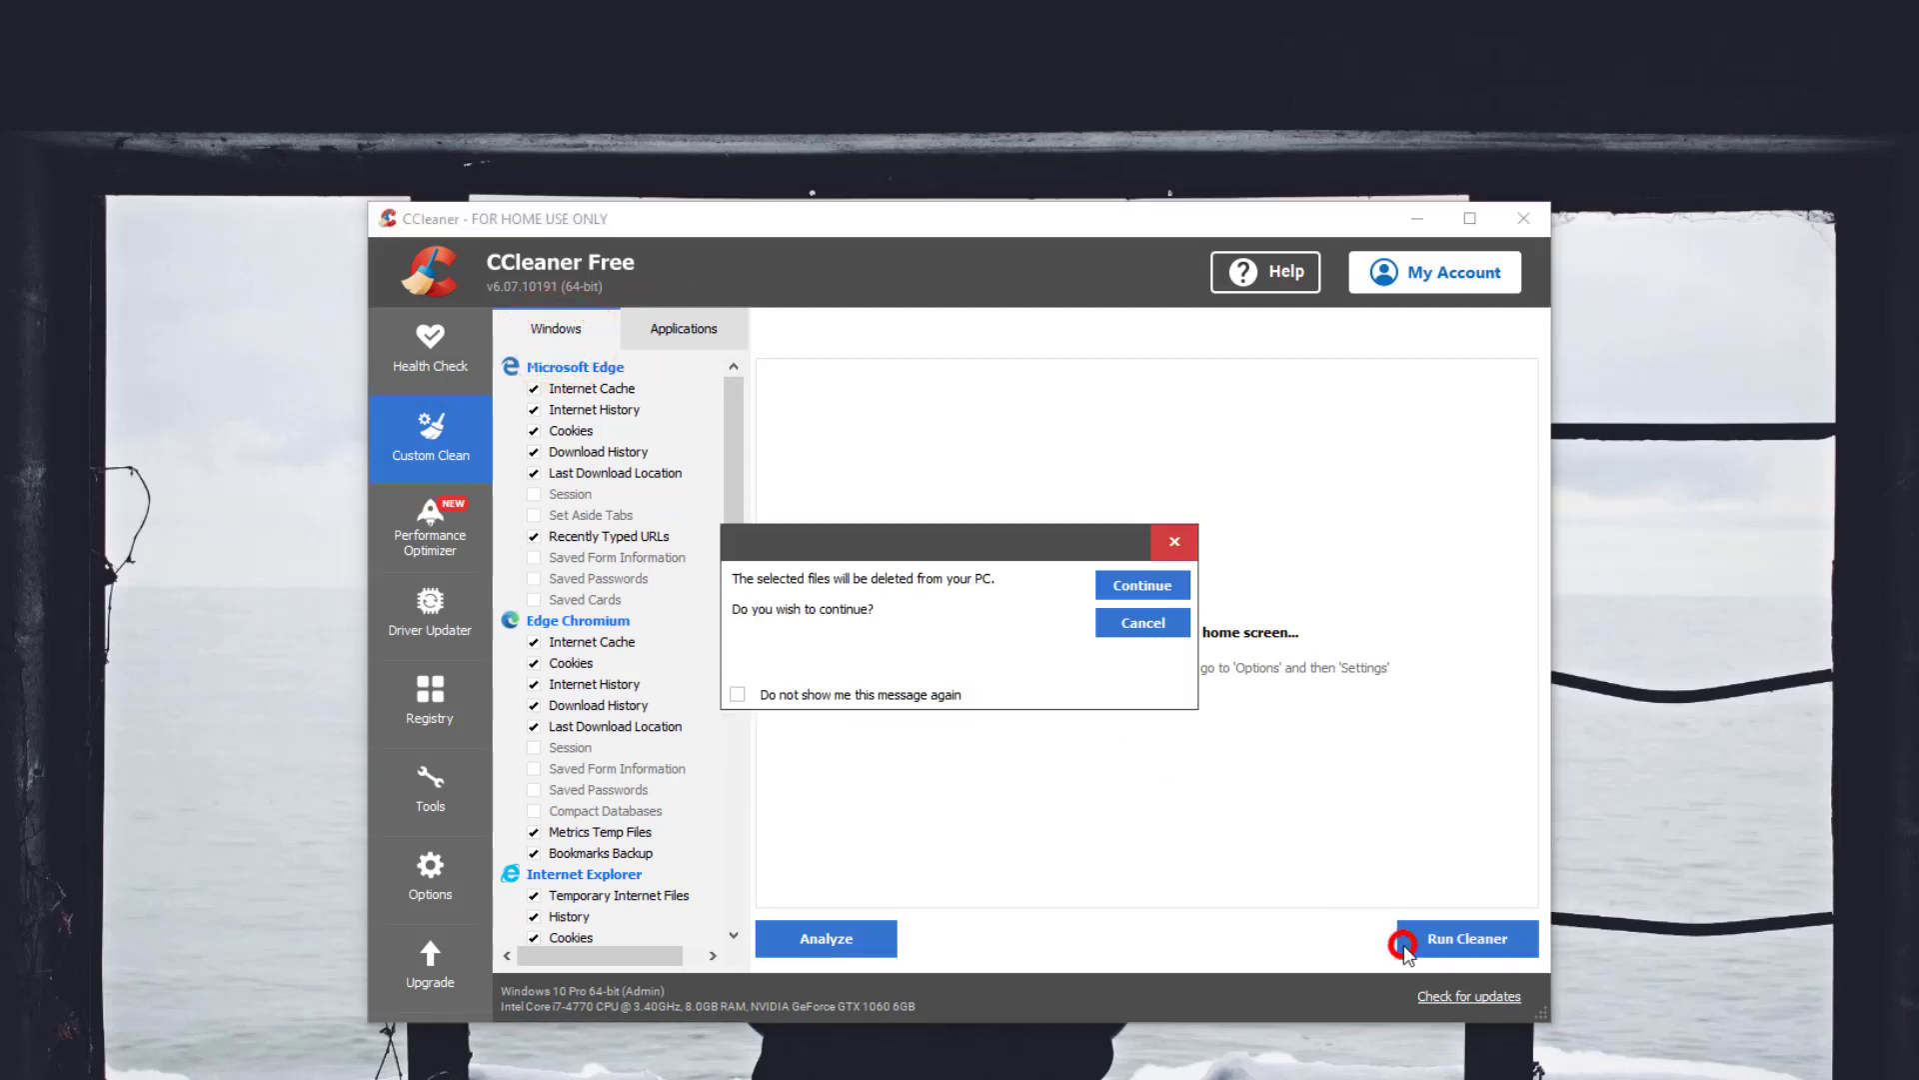
{"action": "left_click", "coordinate": [1133, 624]}
Analyze and delete the checked junk, suppressing the warning, removing 1.49 GB of files.
{"action": "left_click", "coordinate": [858, 938]}
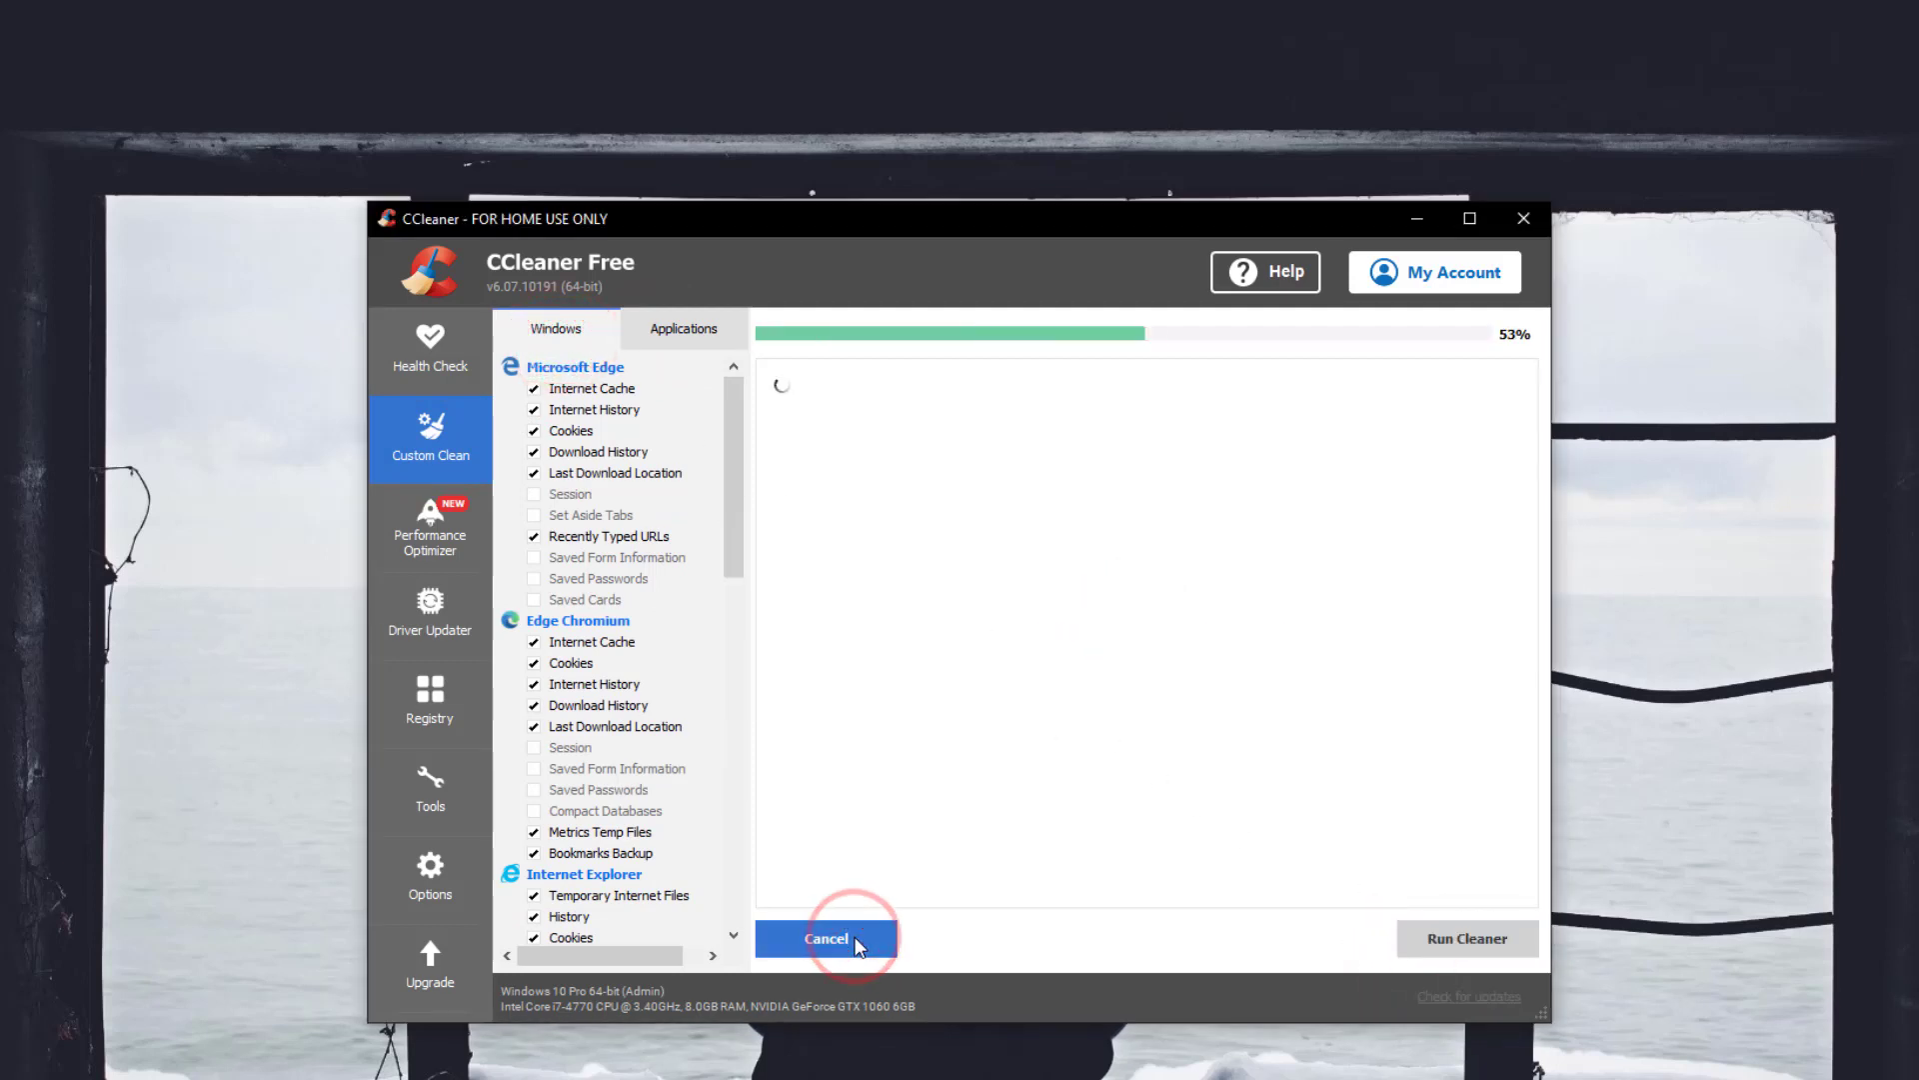
{"action": "scroll", "coordinate": [1095, 842], "scroll_direction": "down", "scroll_amount": 3}
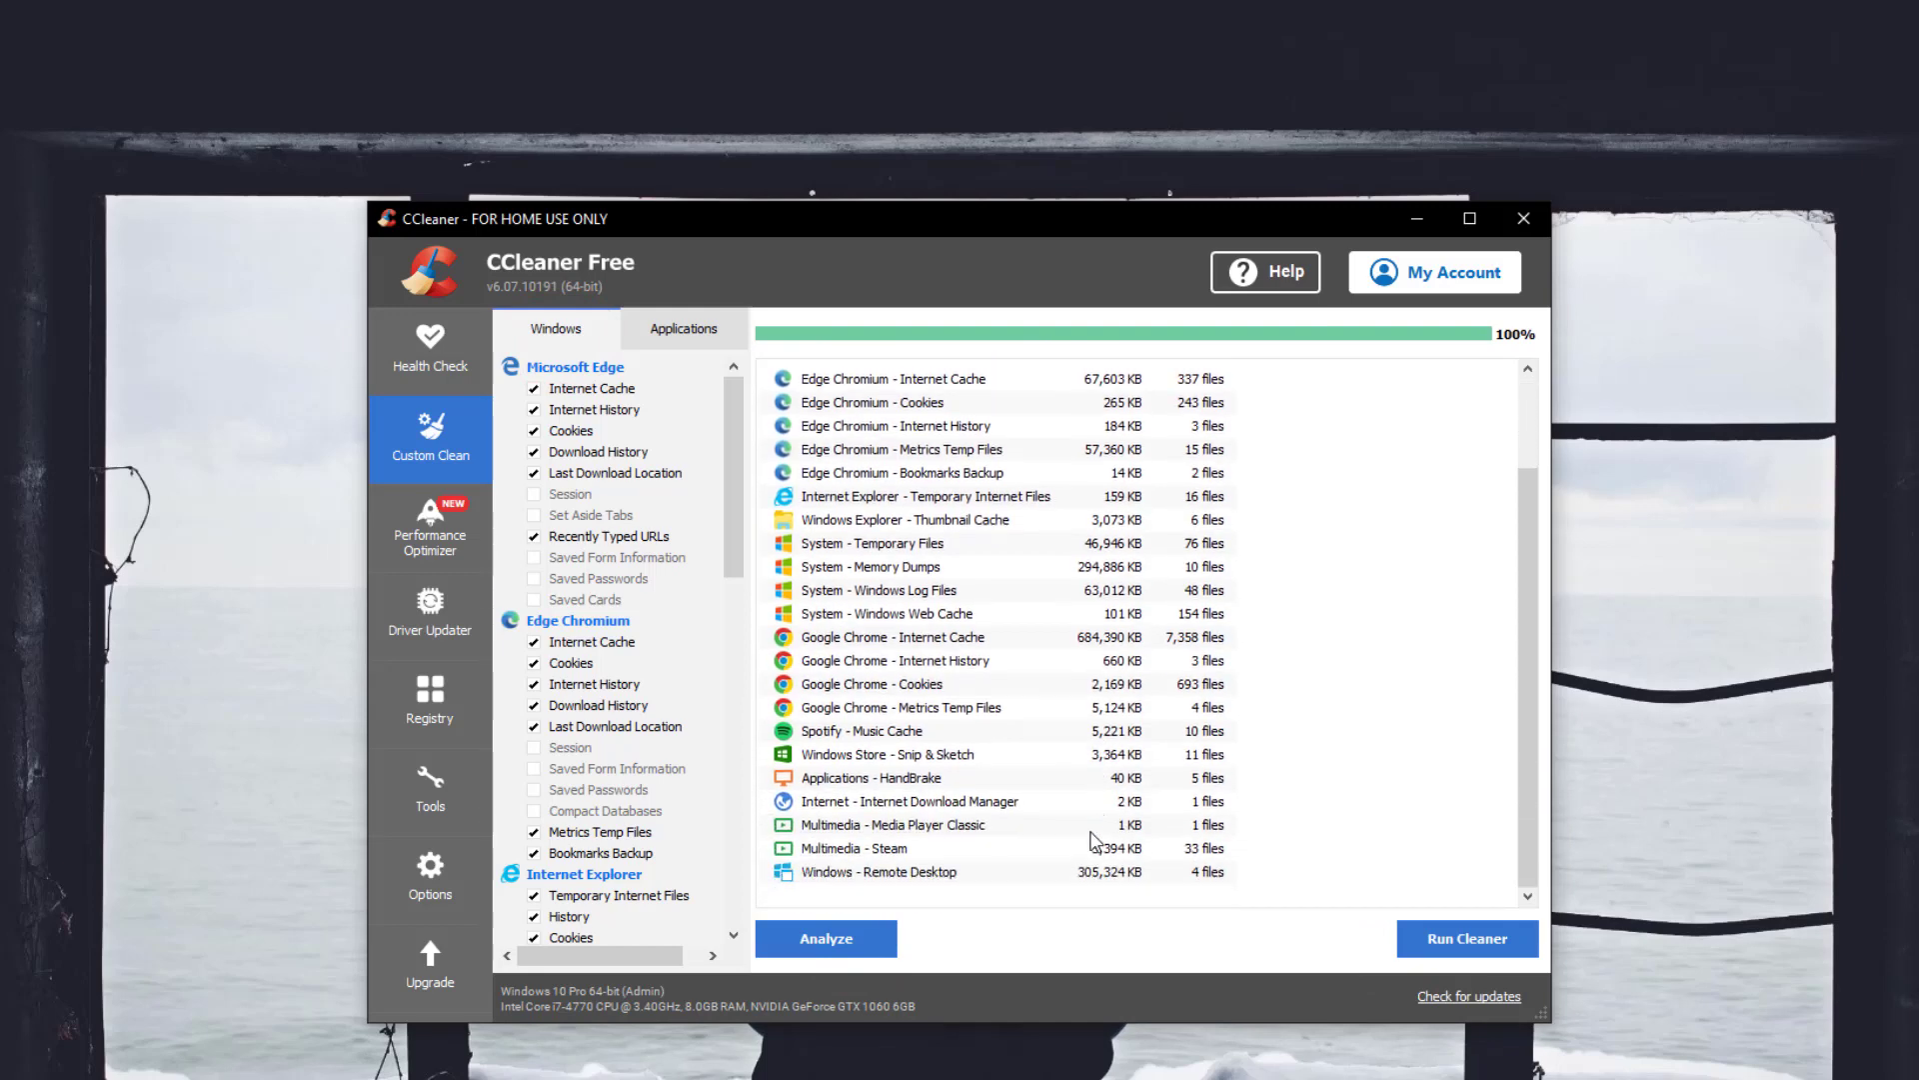
{"action": "left_click", "coordinate": [1461, 936]}
{"action": "left_click", "coordinate": [822, 697]}
{"action": "left_click", "coordinate": [1134, 585]}
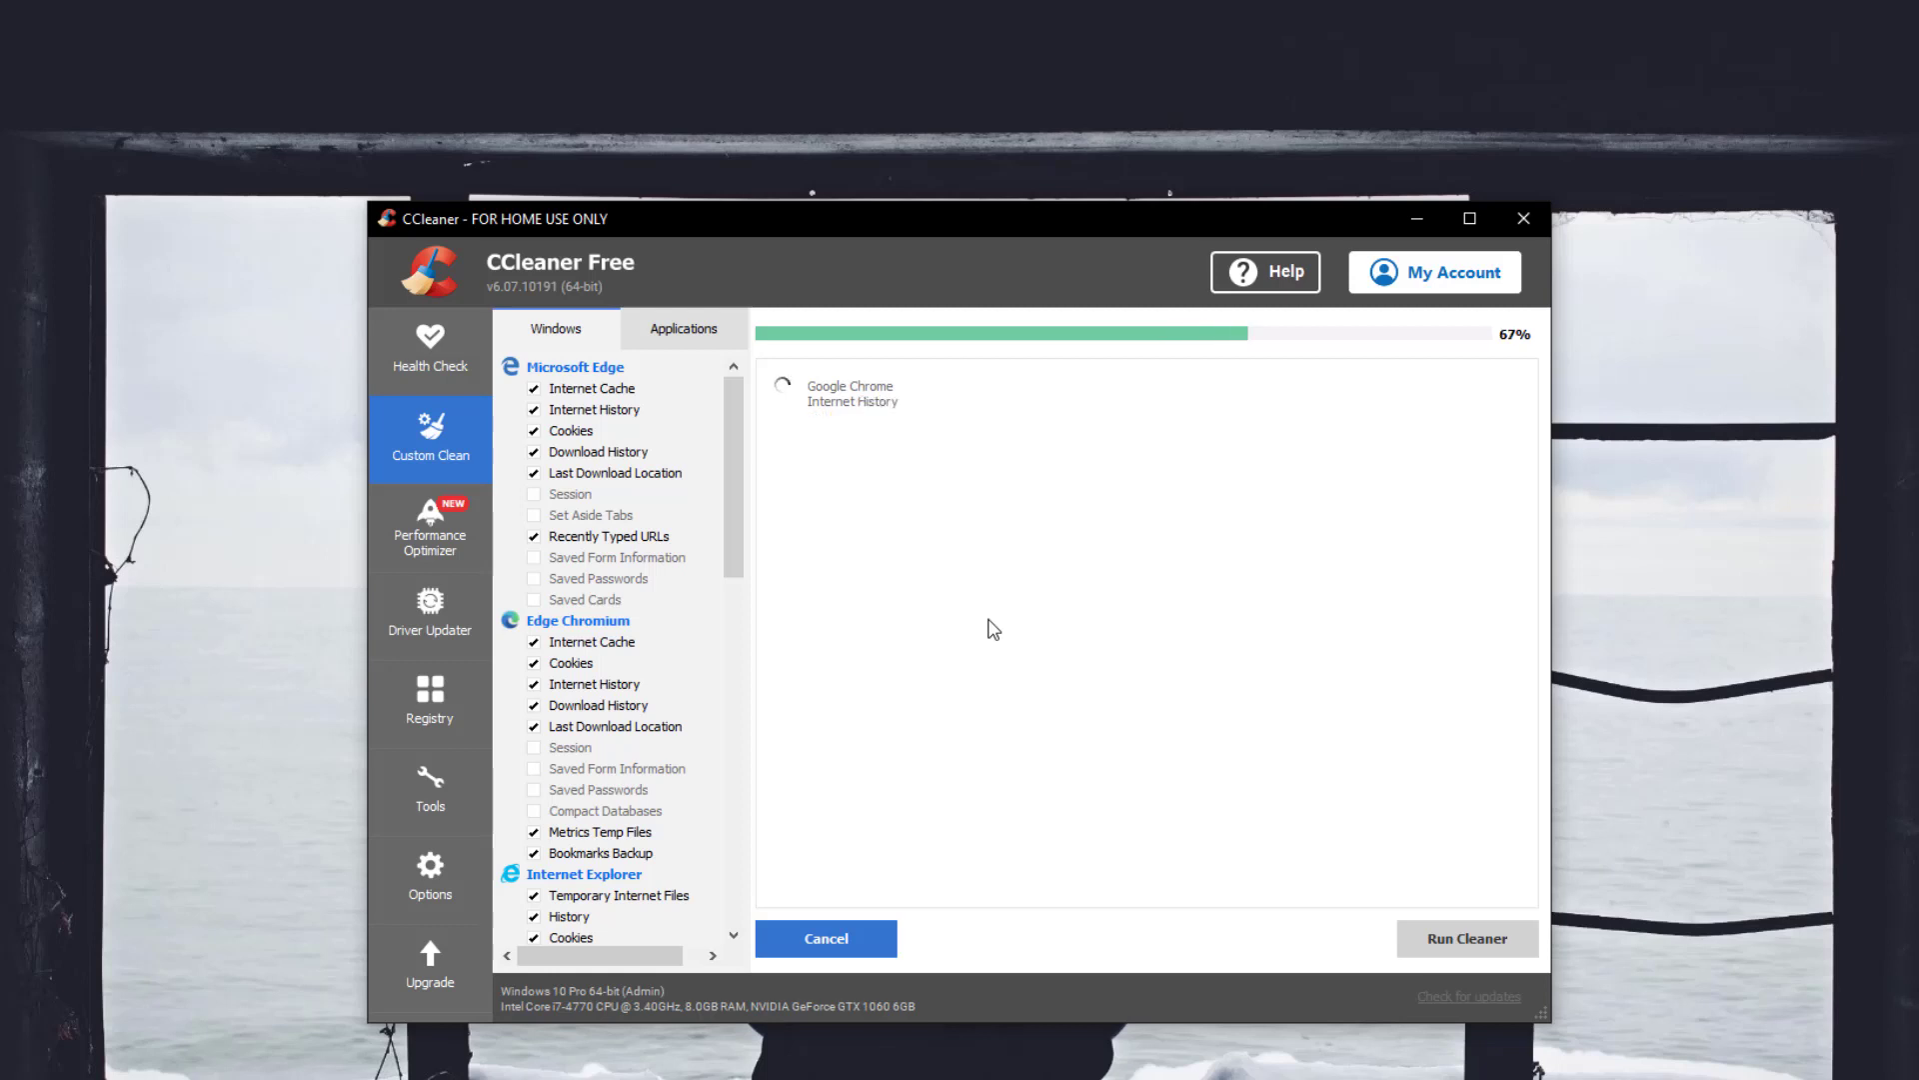
{"action": "left_click", "coordinate": [690, 326]}
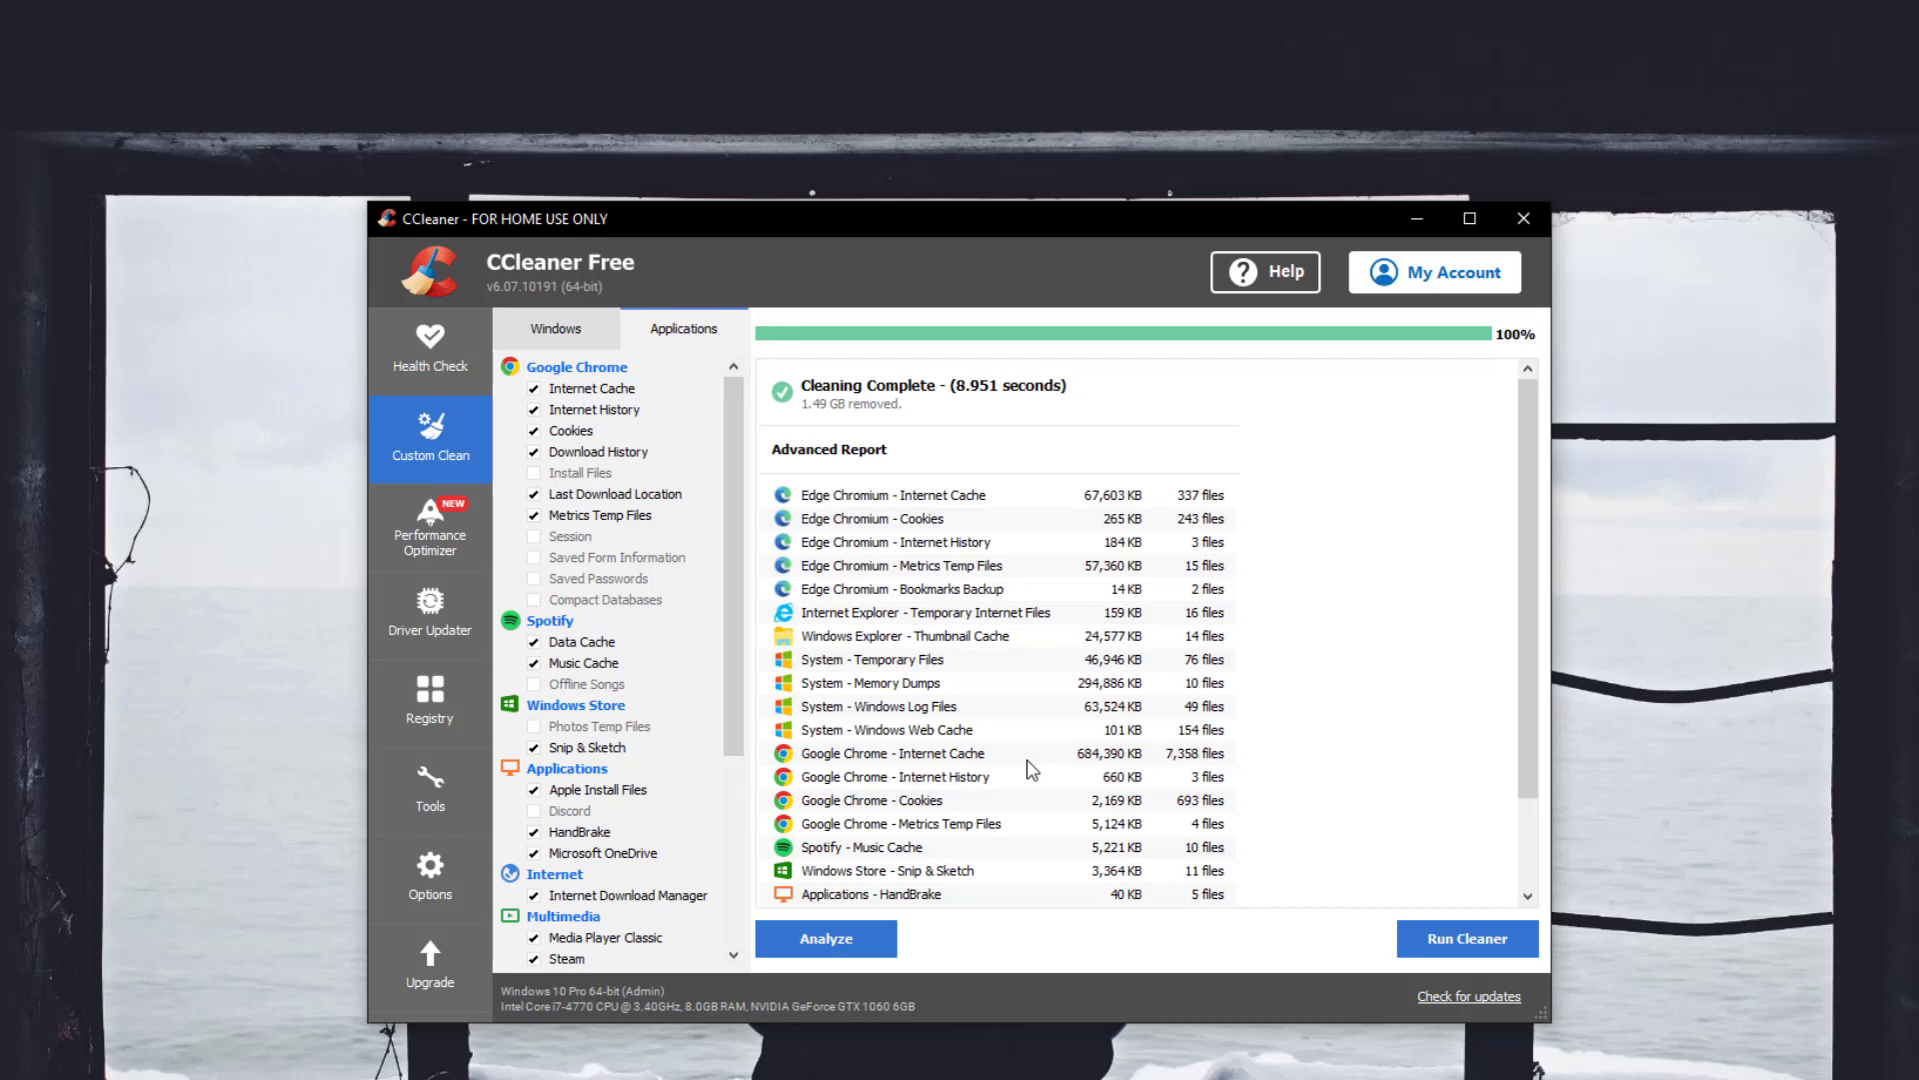
Analyze and clean the remaining junk again, then review the Windows cleaning list.
{"action": "scroll", "coordinate": [1032, 769], "scroll_direction": "down", "scroll_amount": 1}
{"action": "left_click", "coordinate": [886, 937]}
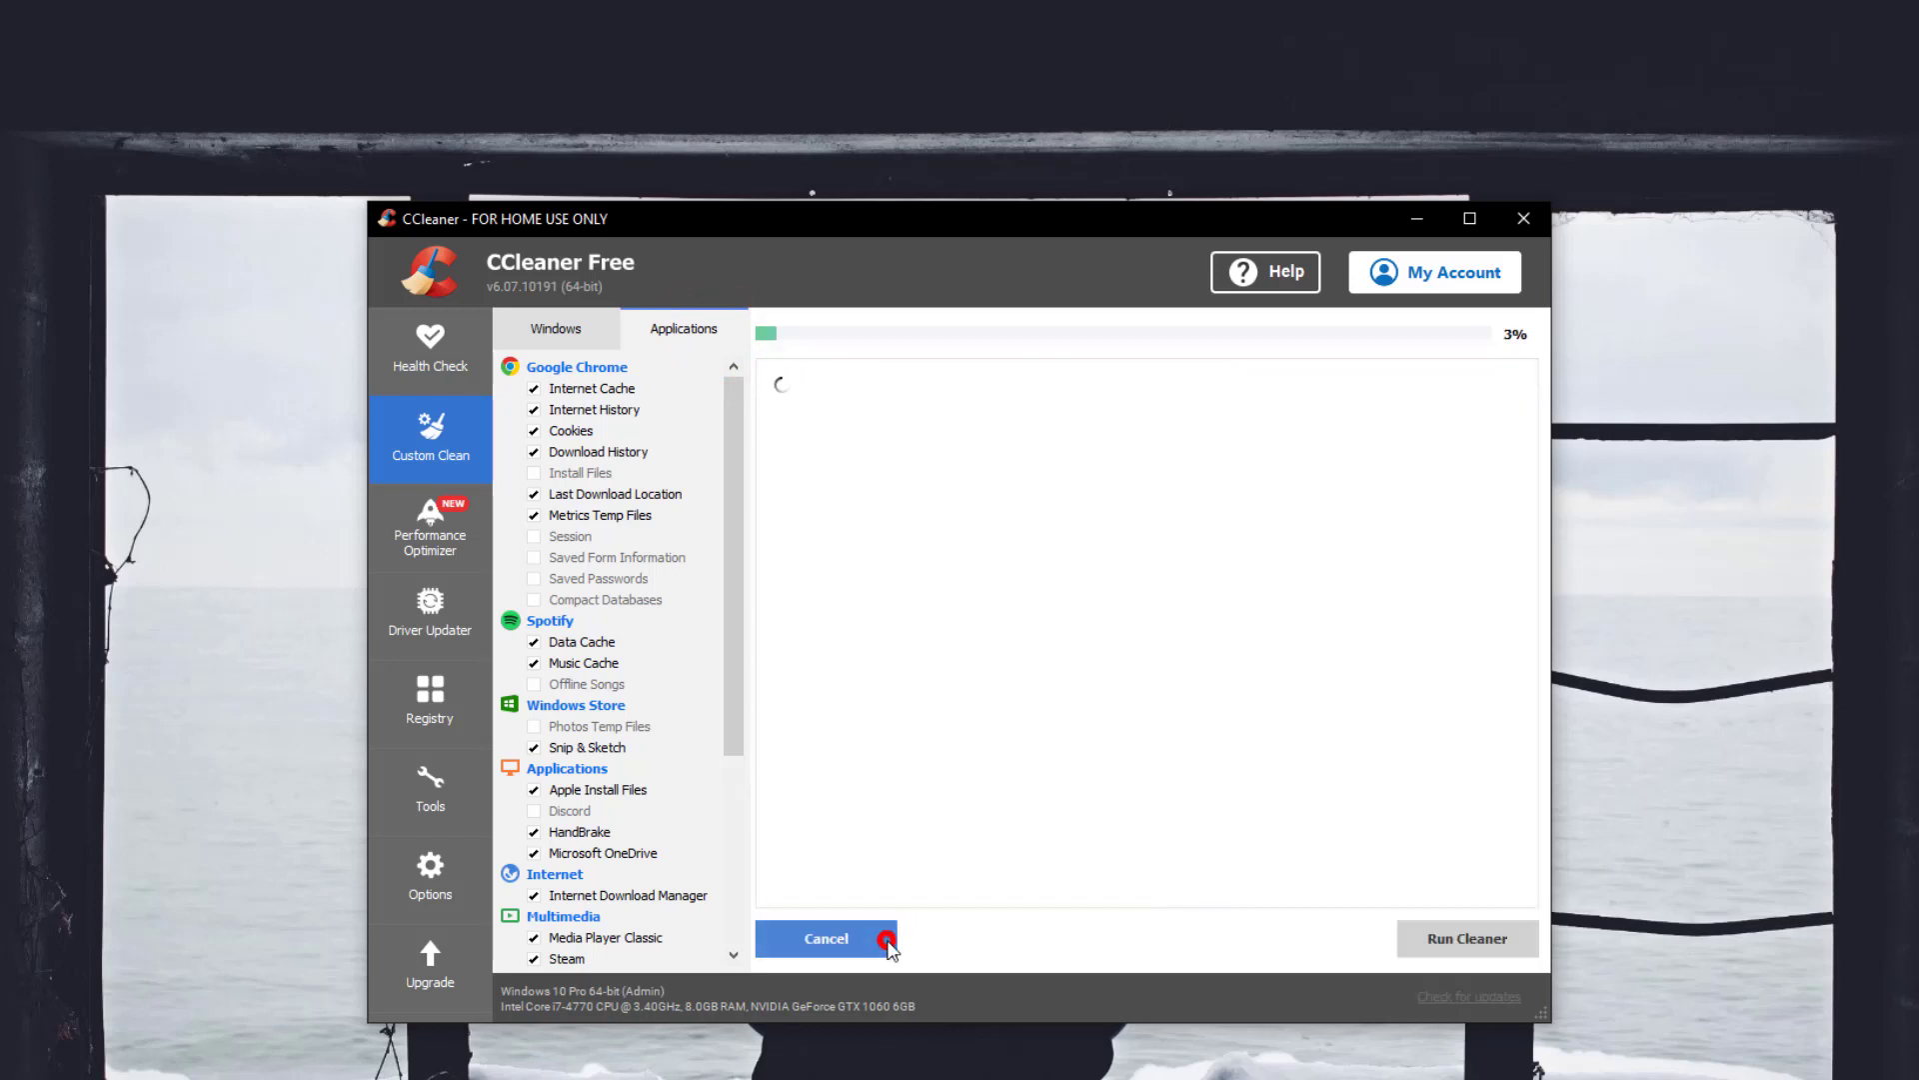
{"action": "left_click", "coordinate": [1455, 939]}
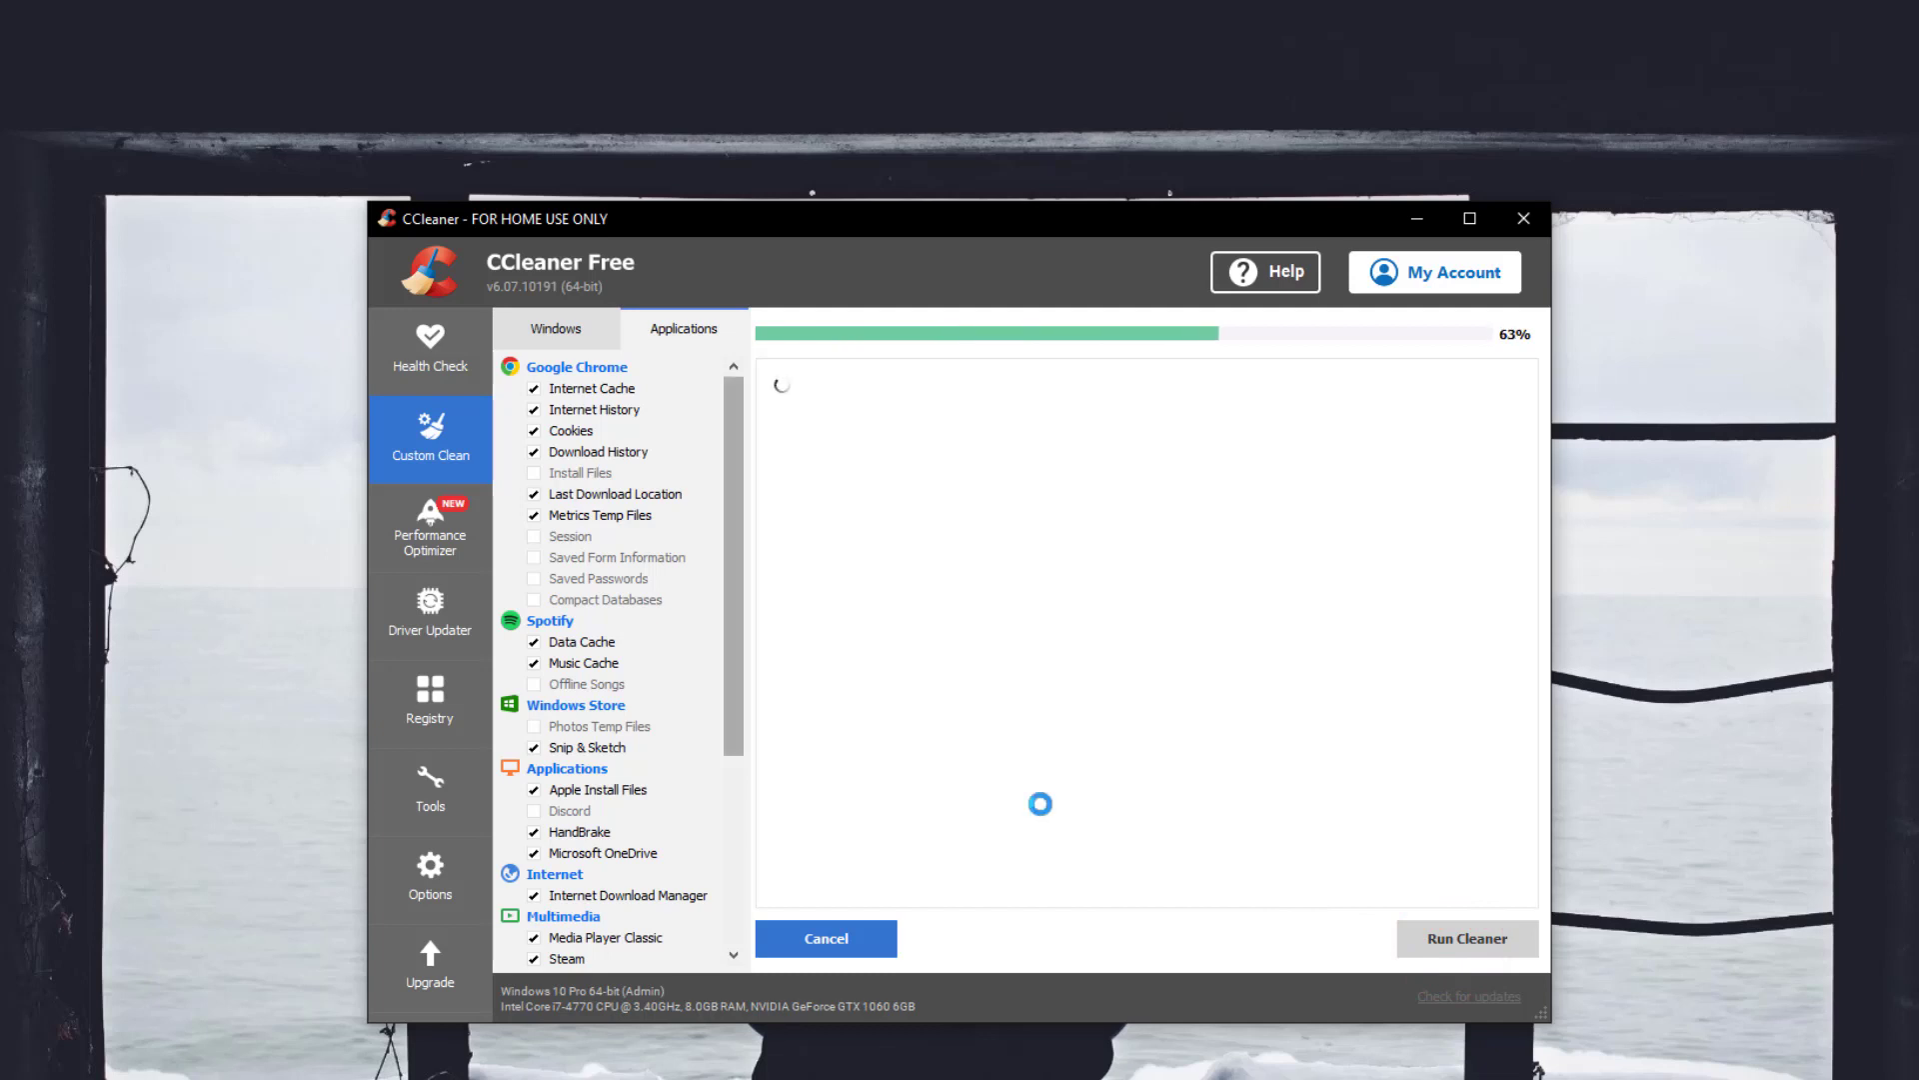
{"action": "left_click", "coordinate": [556, 327]}
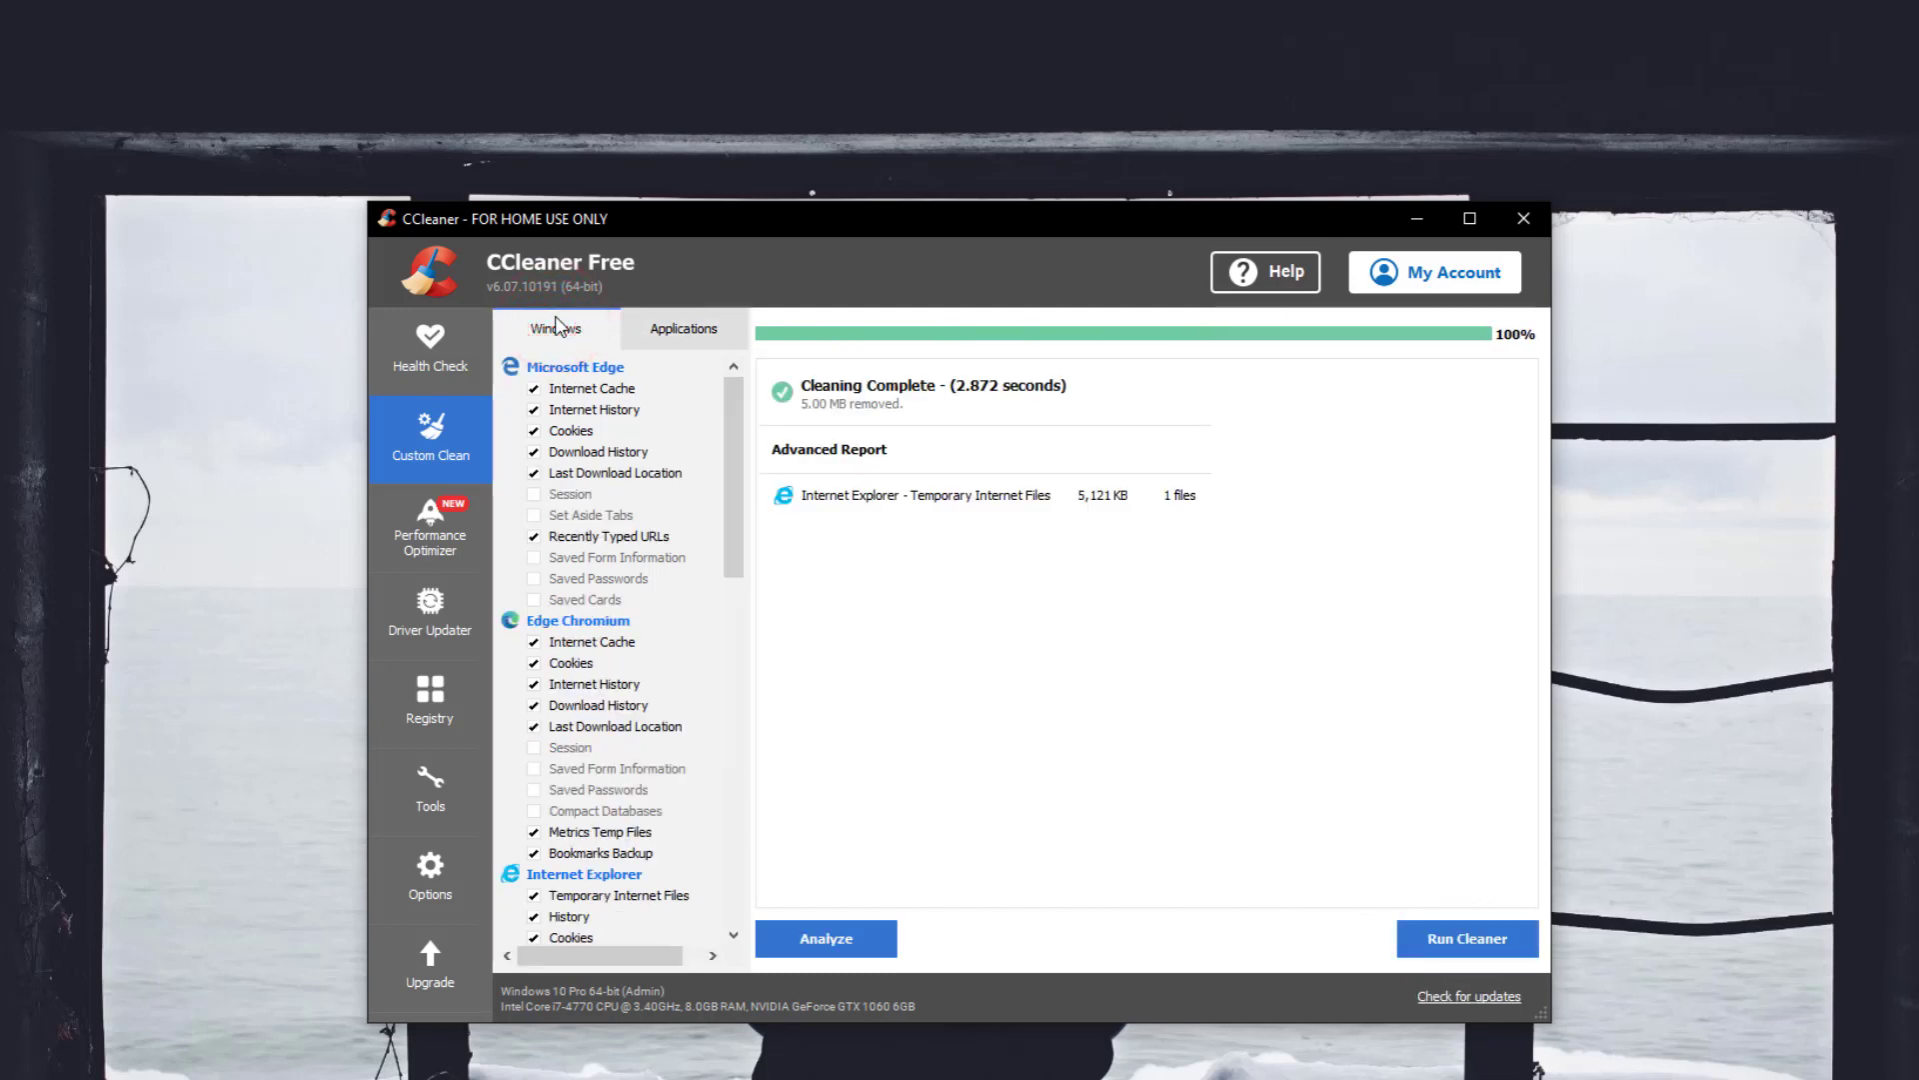
{"action": "scroll", "coordinate": [557, 327], "scroll_direction": "down", "scroll_amount": 8}
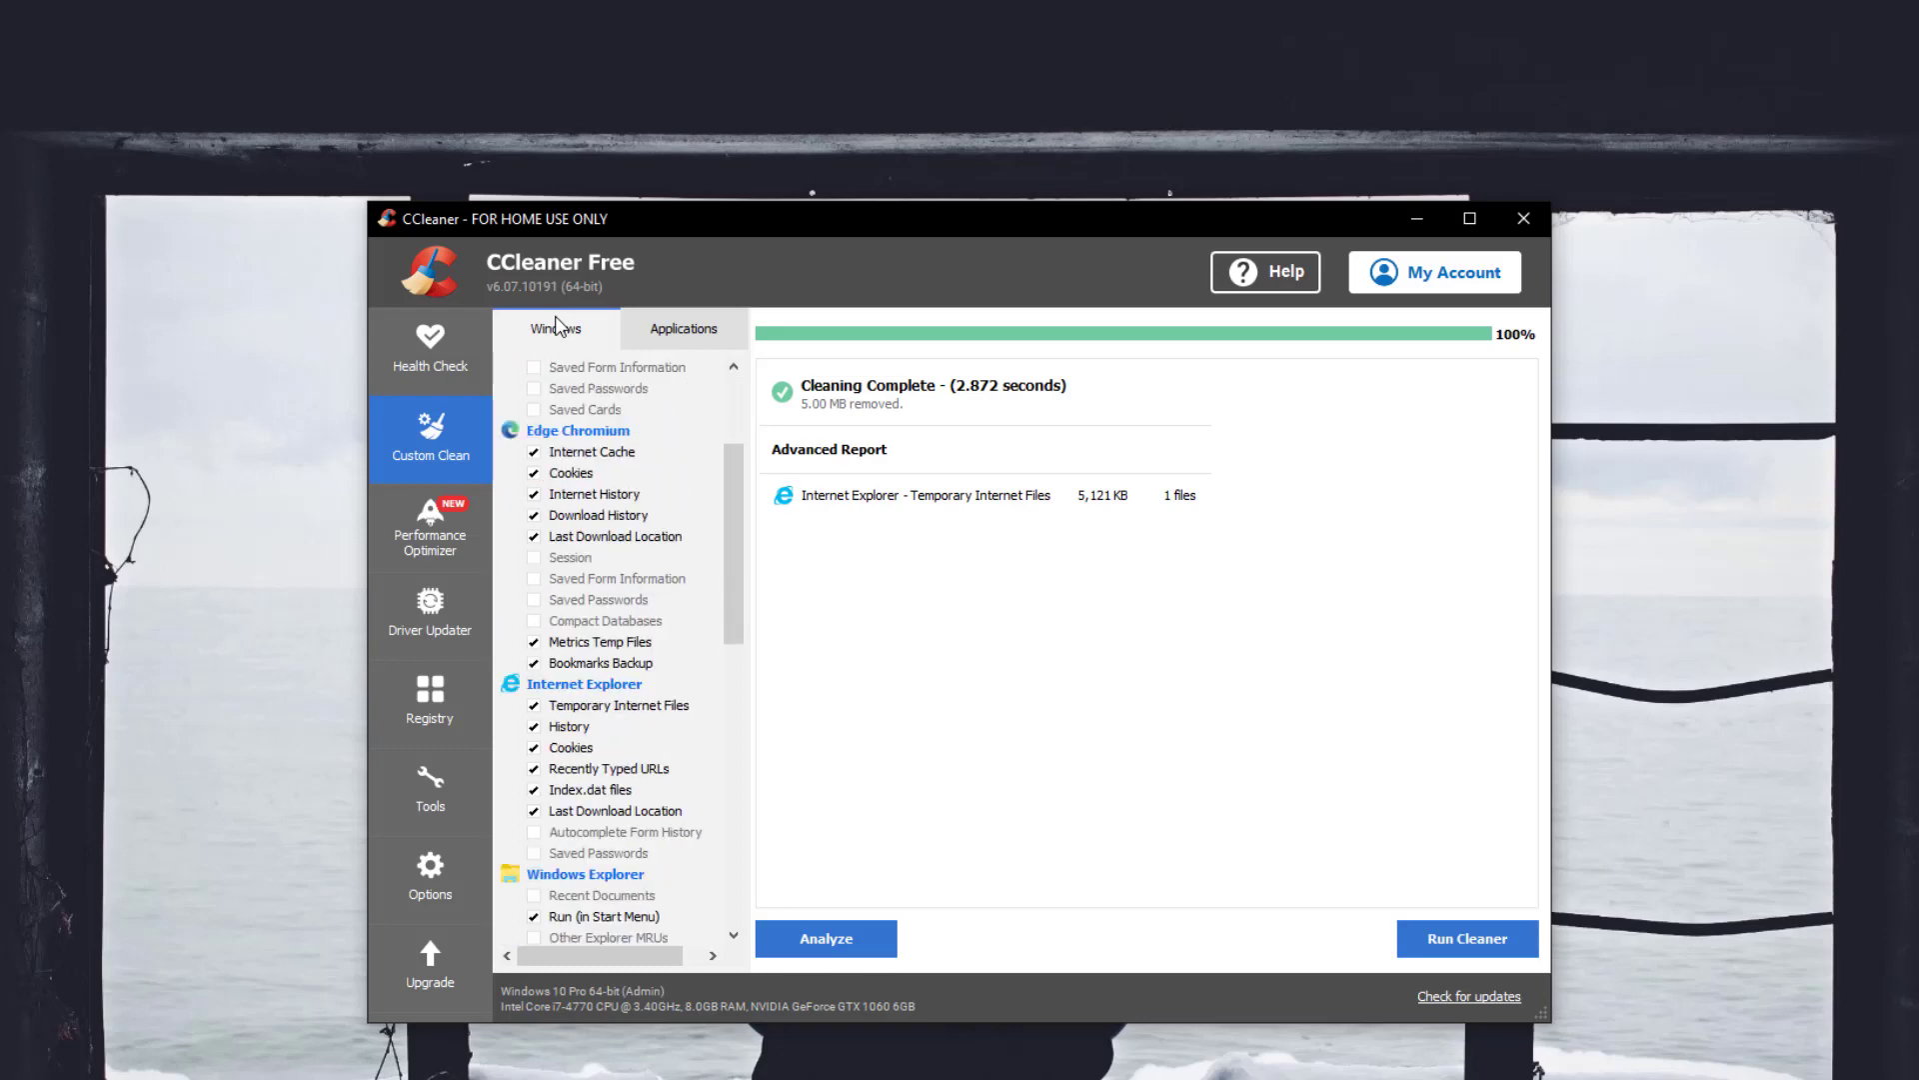
{"action": "scroll", "coordinate": [557, 327], "scroll_direction": "down", "scroll_amount": 8}
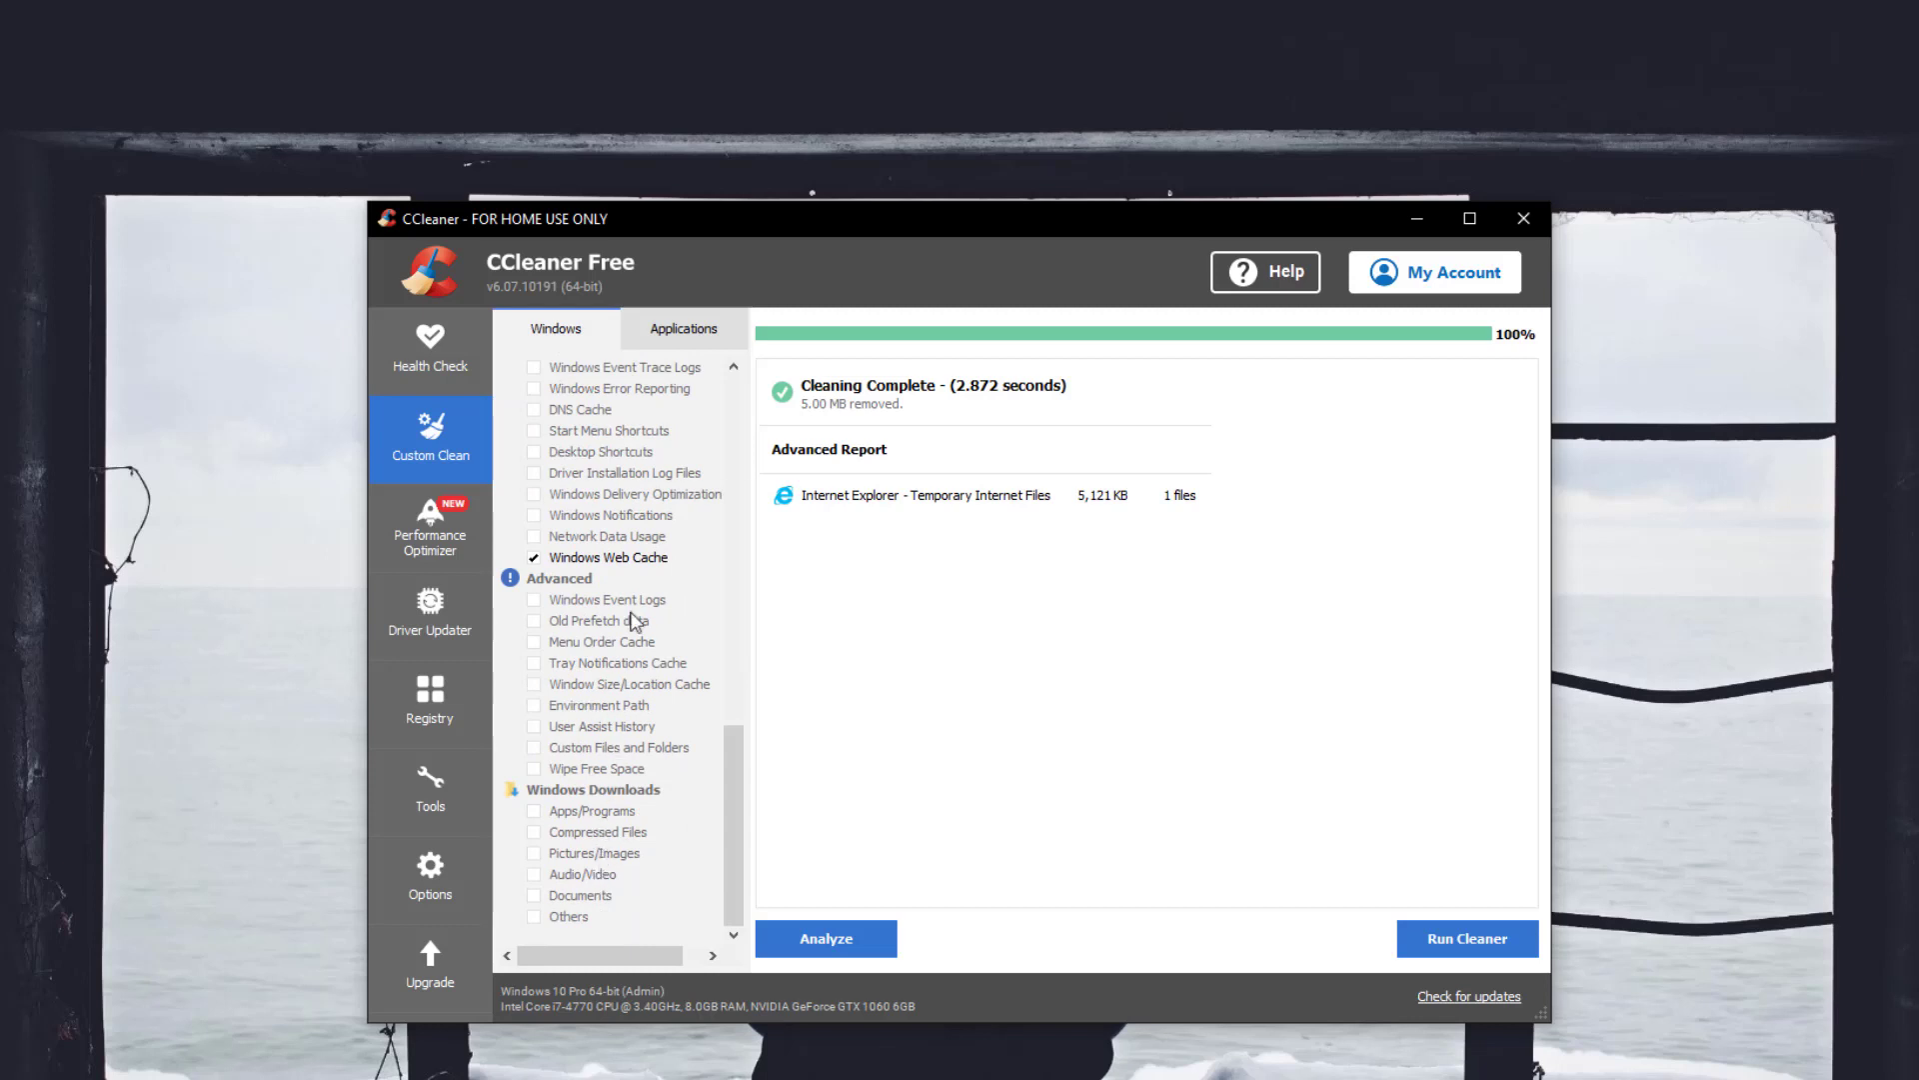
Include DirectX Shader Cache under Applications, run the cleaner removing 8.36 MB, and close CCleaner.
{"action": "left_click", "coordinate": [669, 338]}
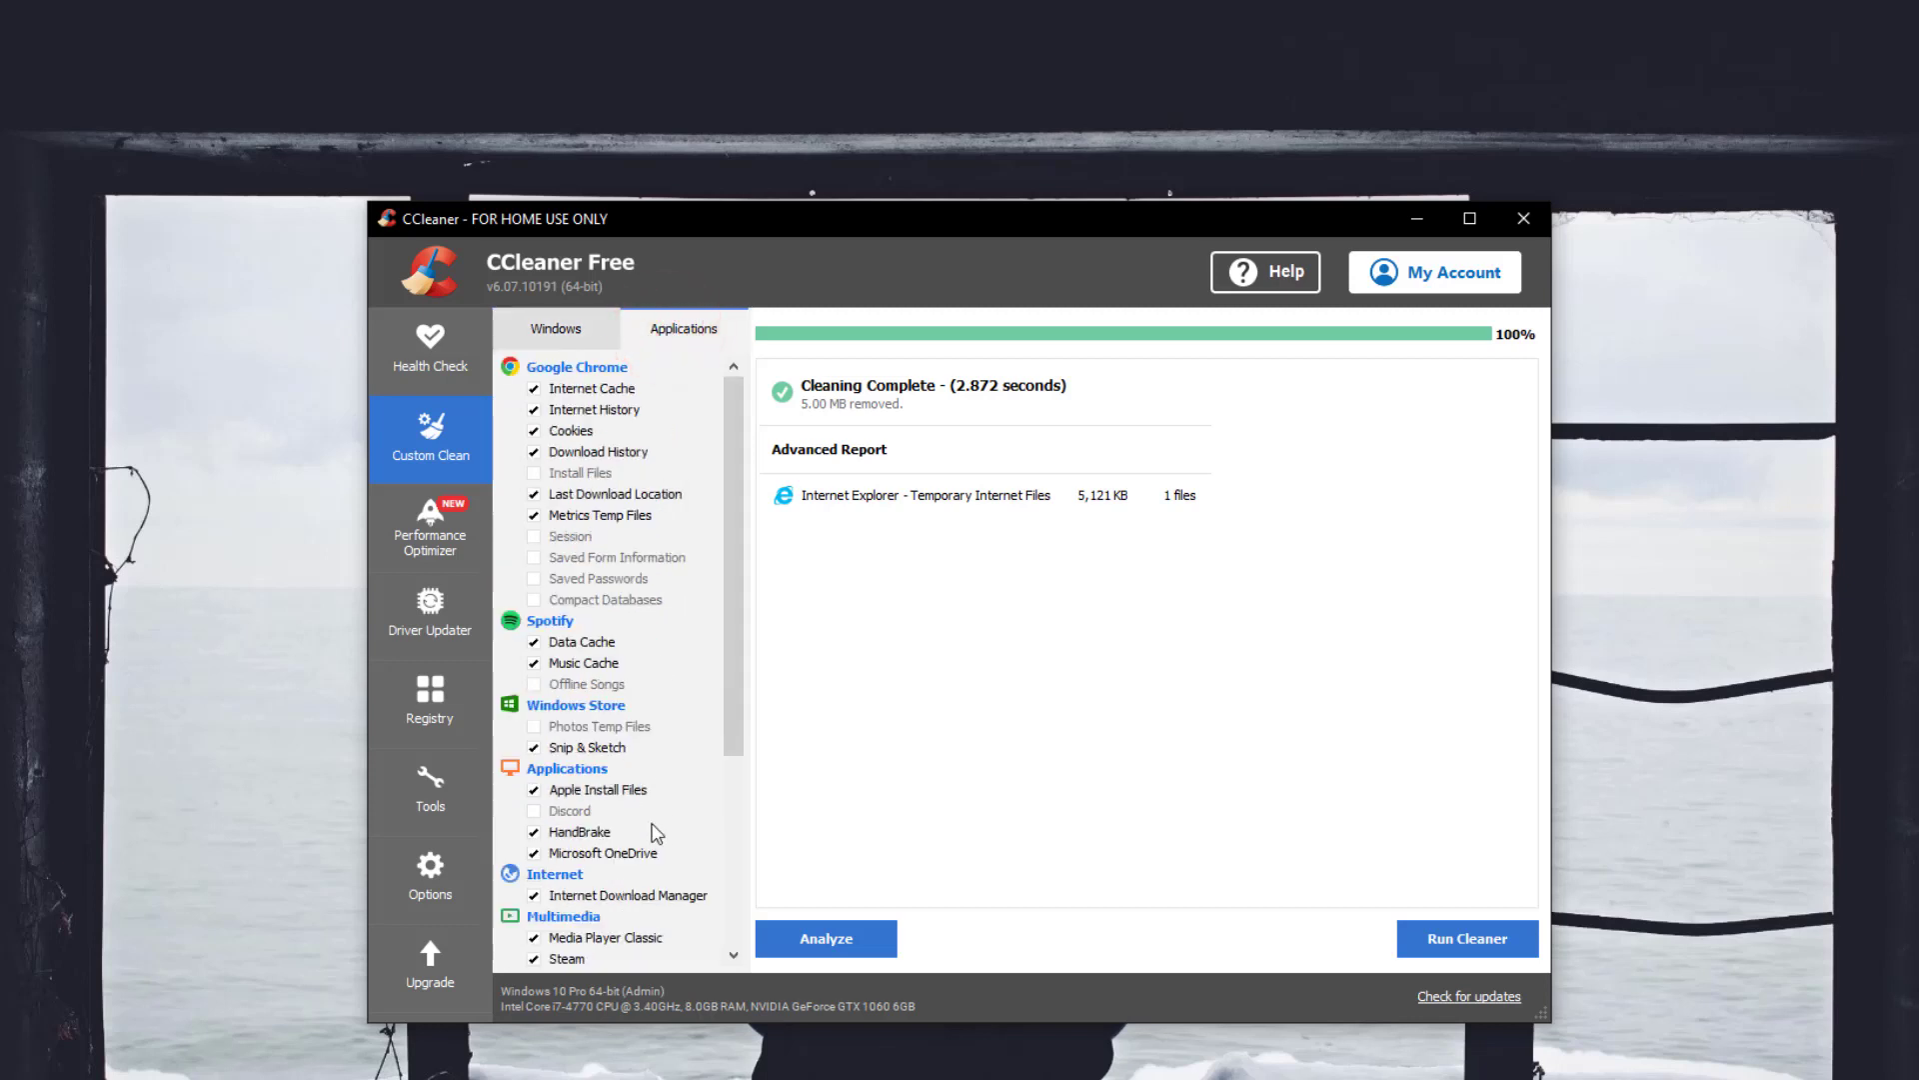
{"action": "scroll", "coordinate": [655, 832], "scroll_direction": "down", "scroll_amount": 5}
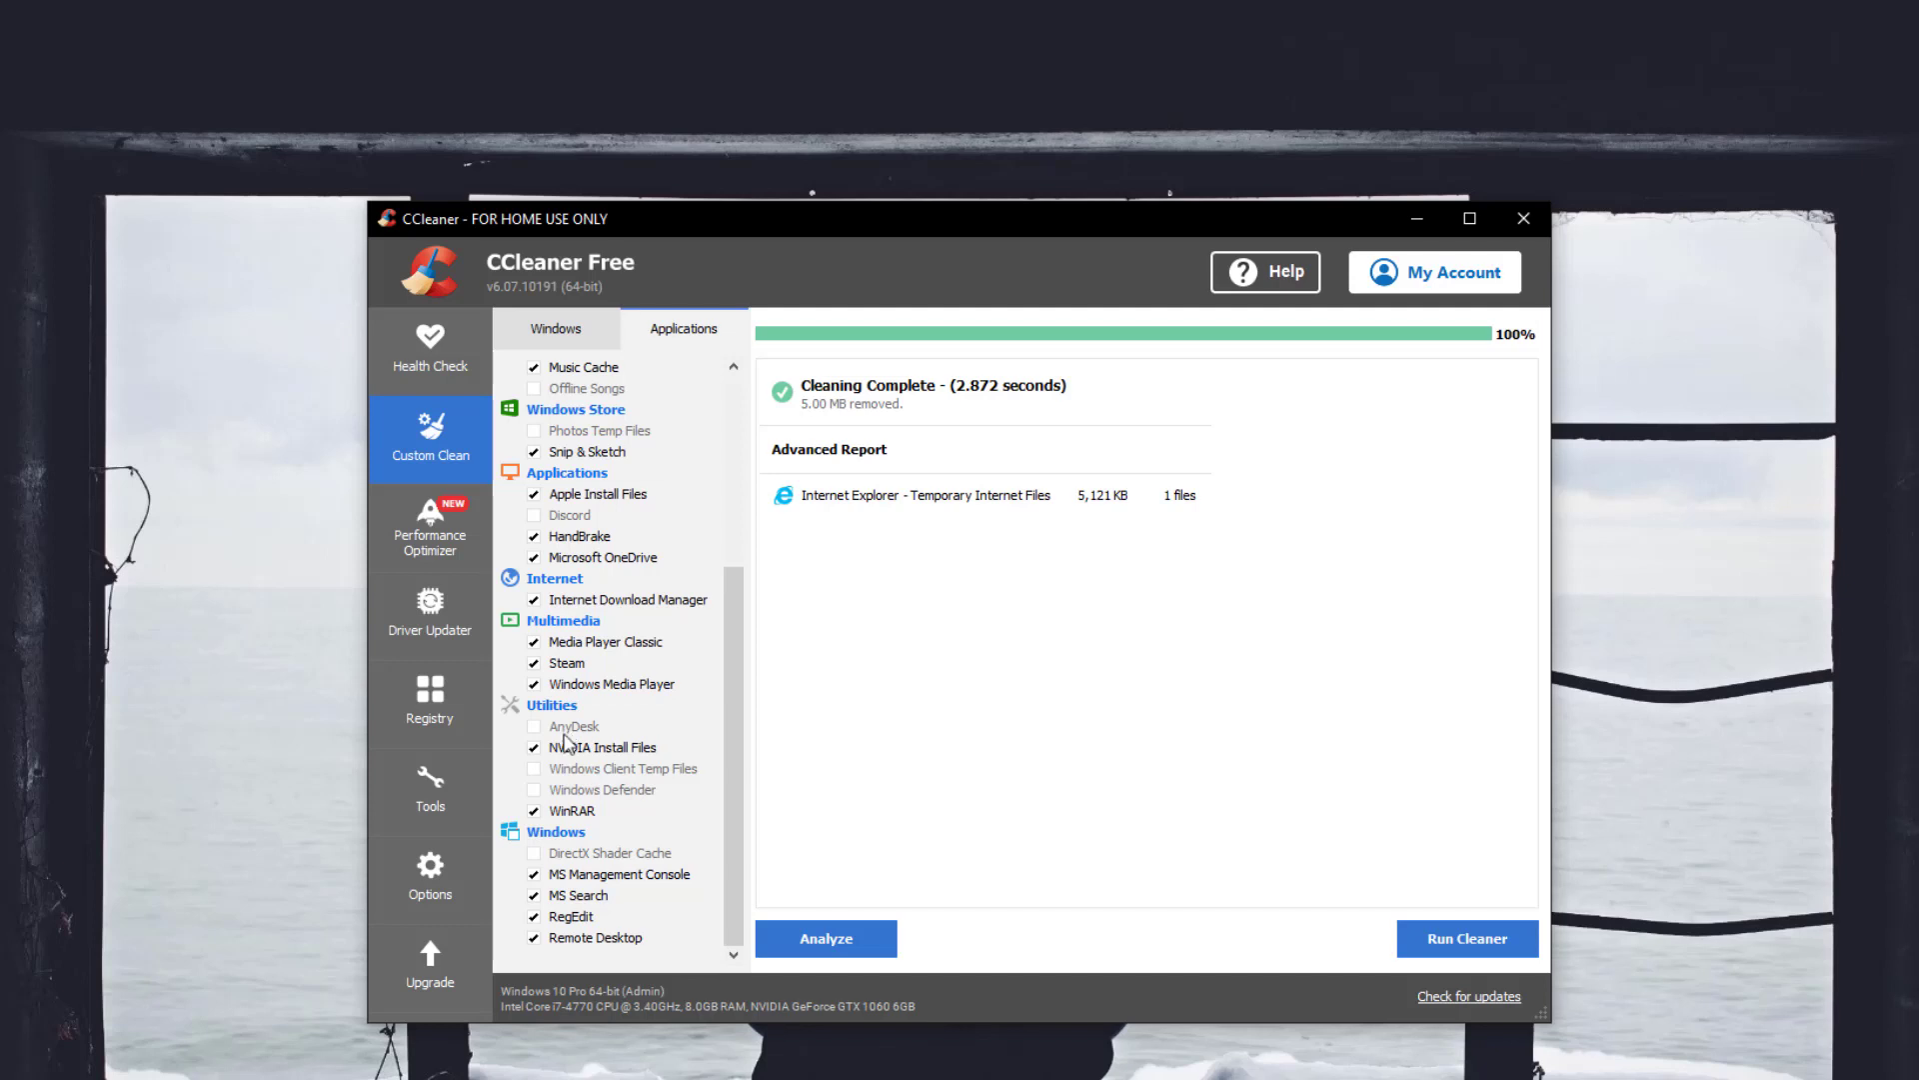
{"action": "left_click", "coordinate": [534, 855]}
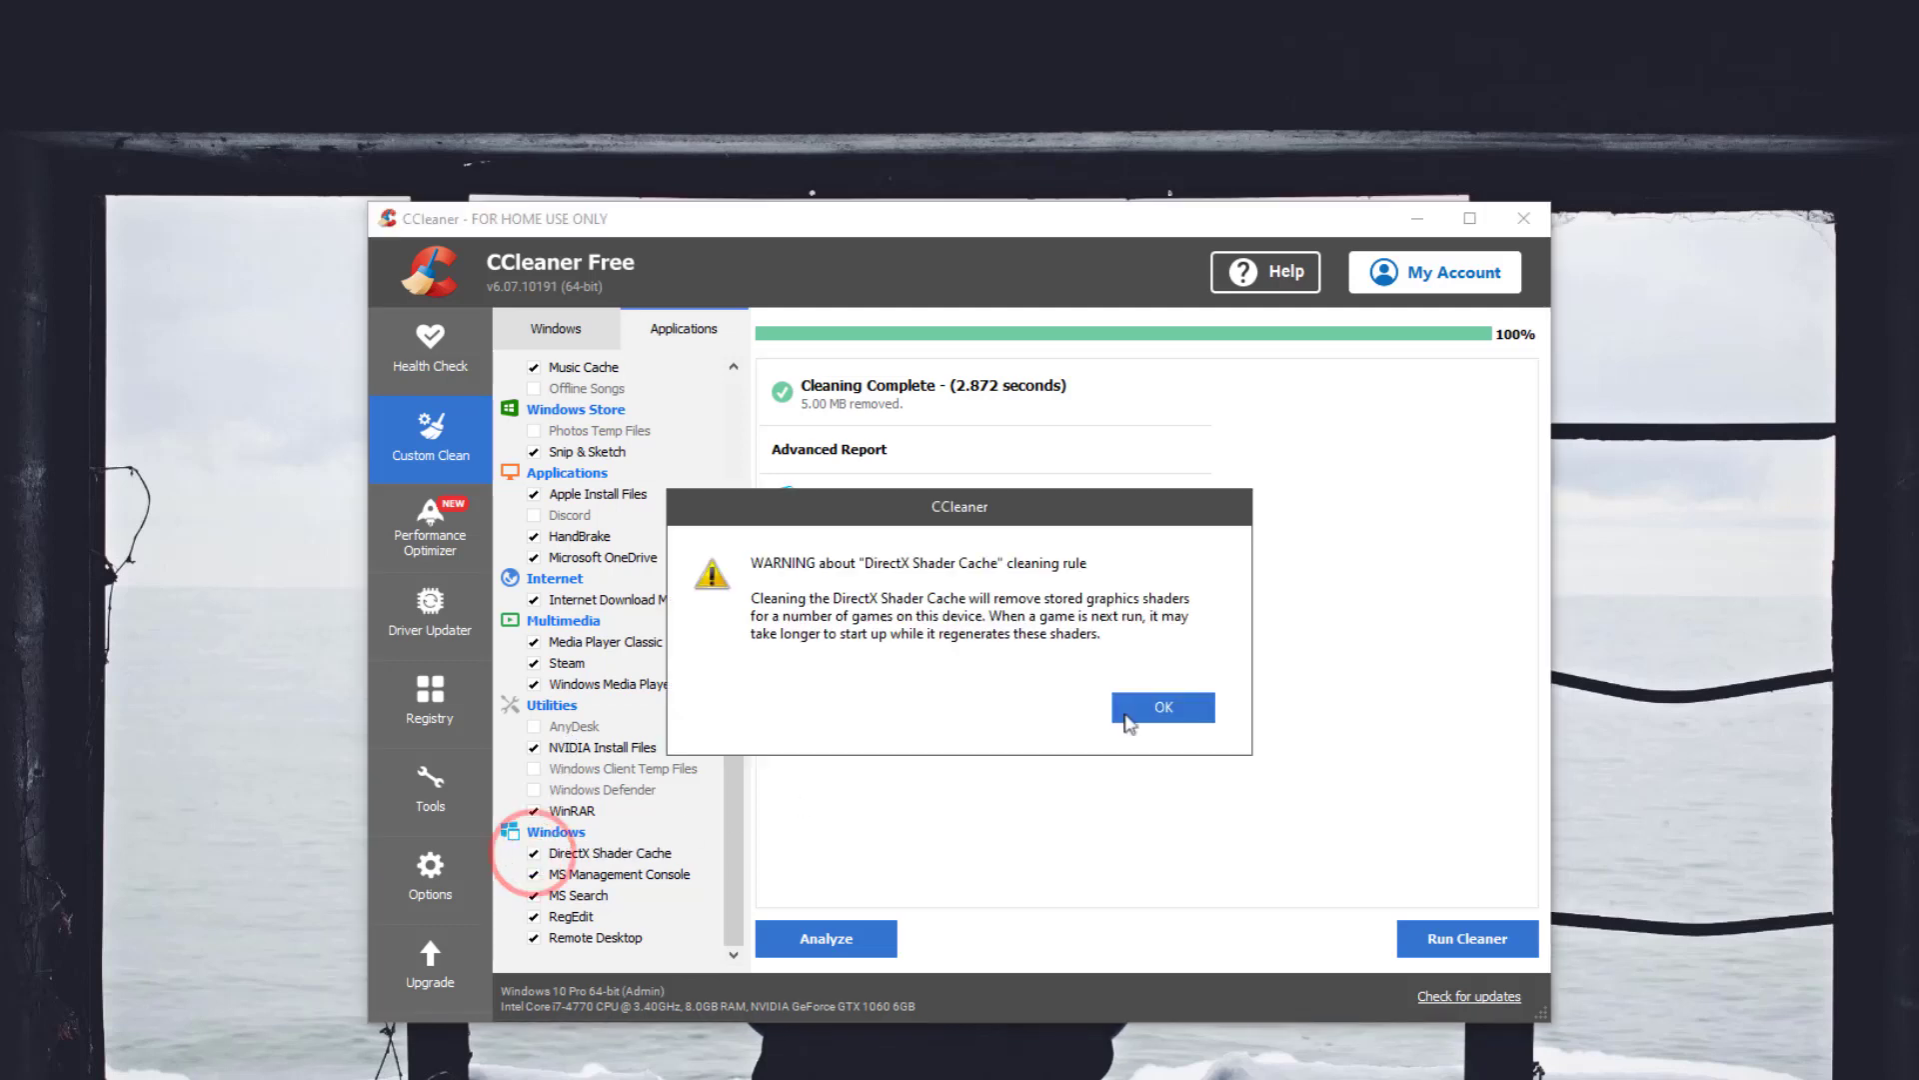
{"action": "left_click", "coordinate": [1131, 709]}
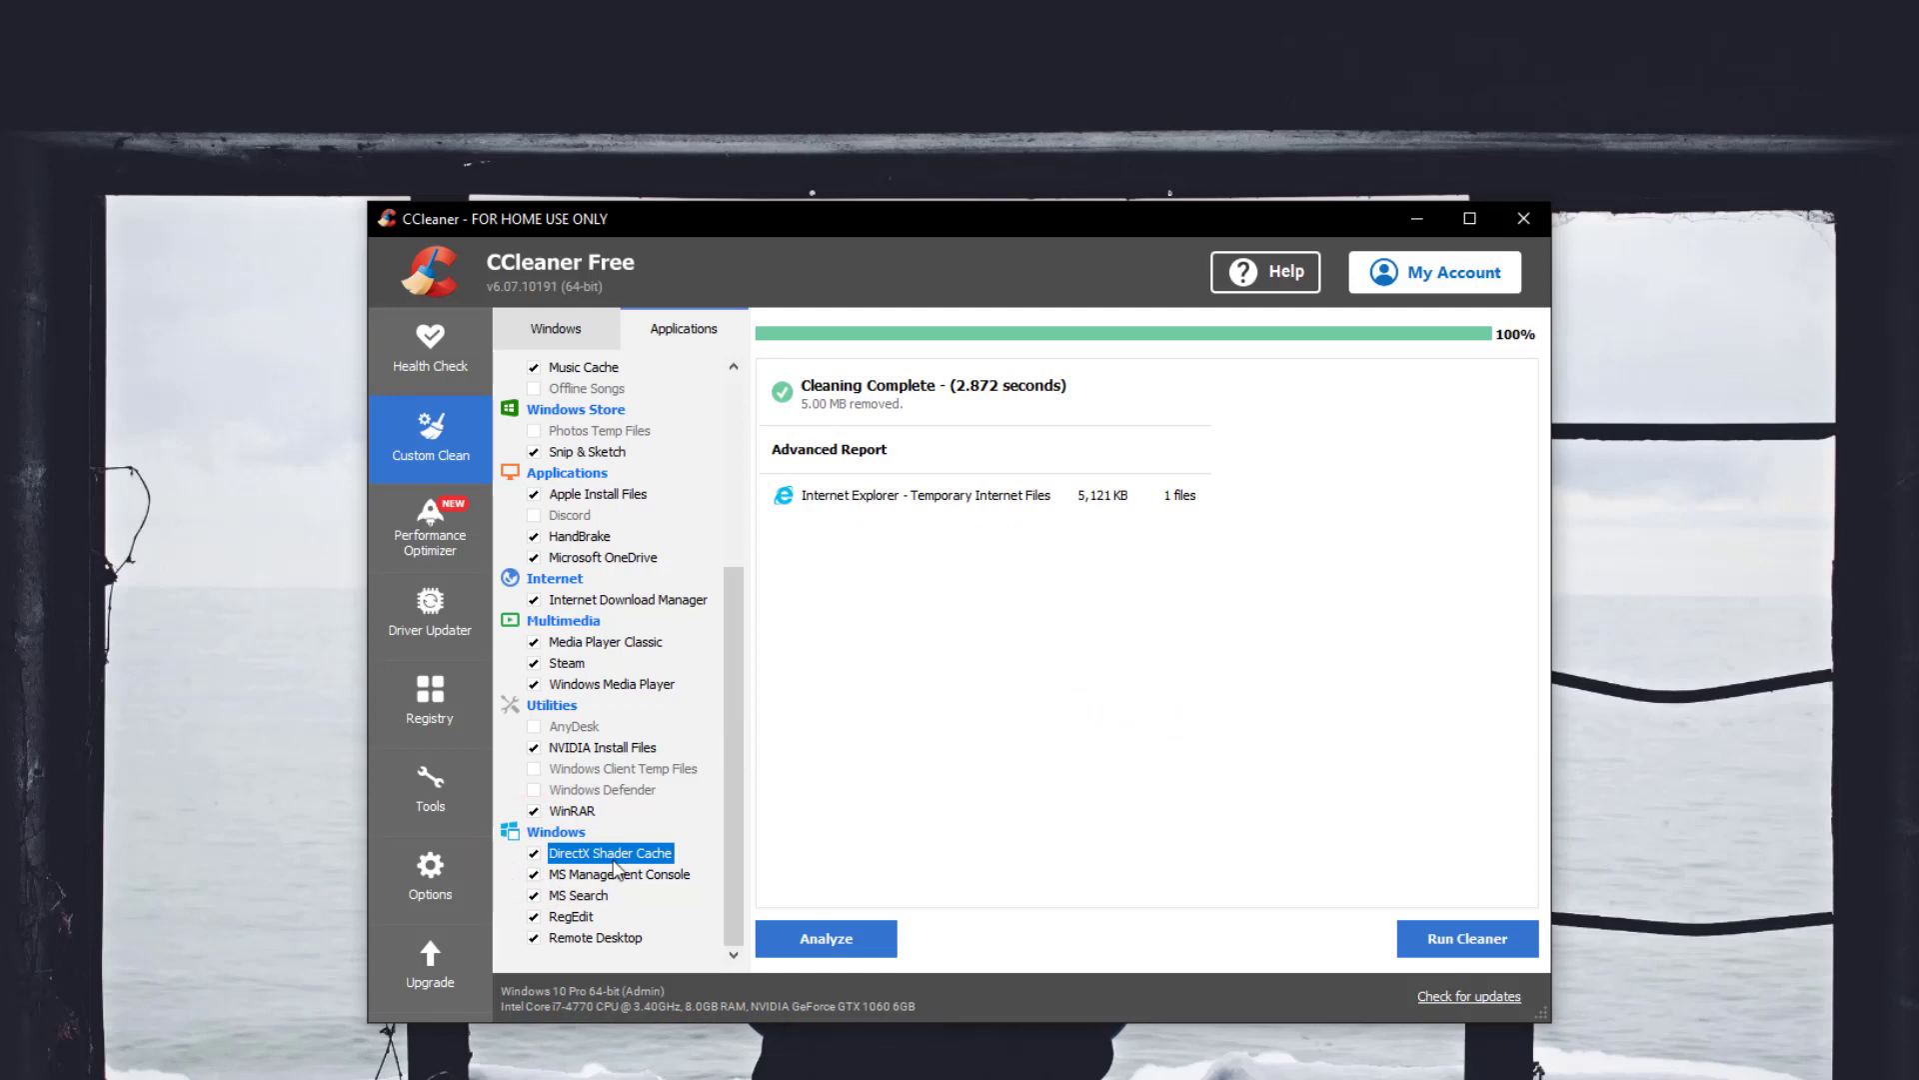
{"action": "left_click", "coordinate": [1439, 938]}
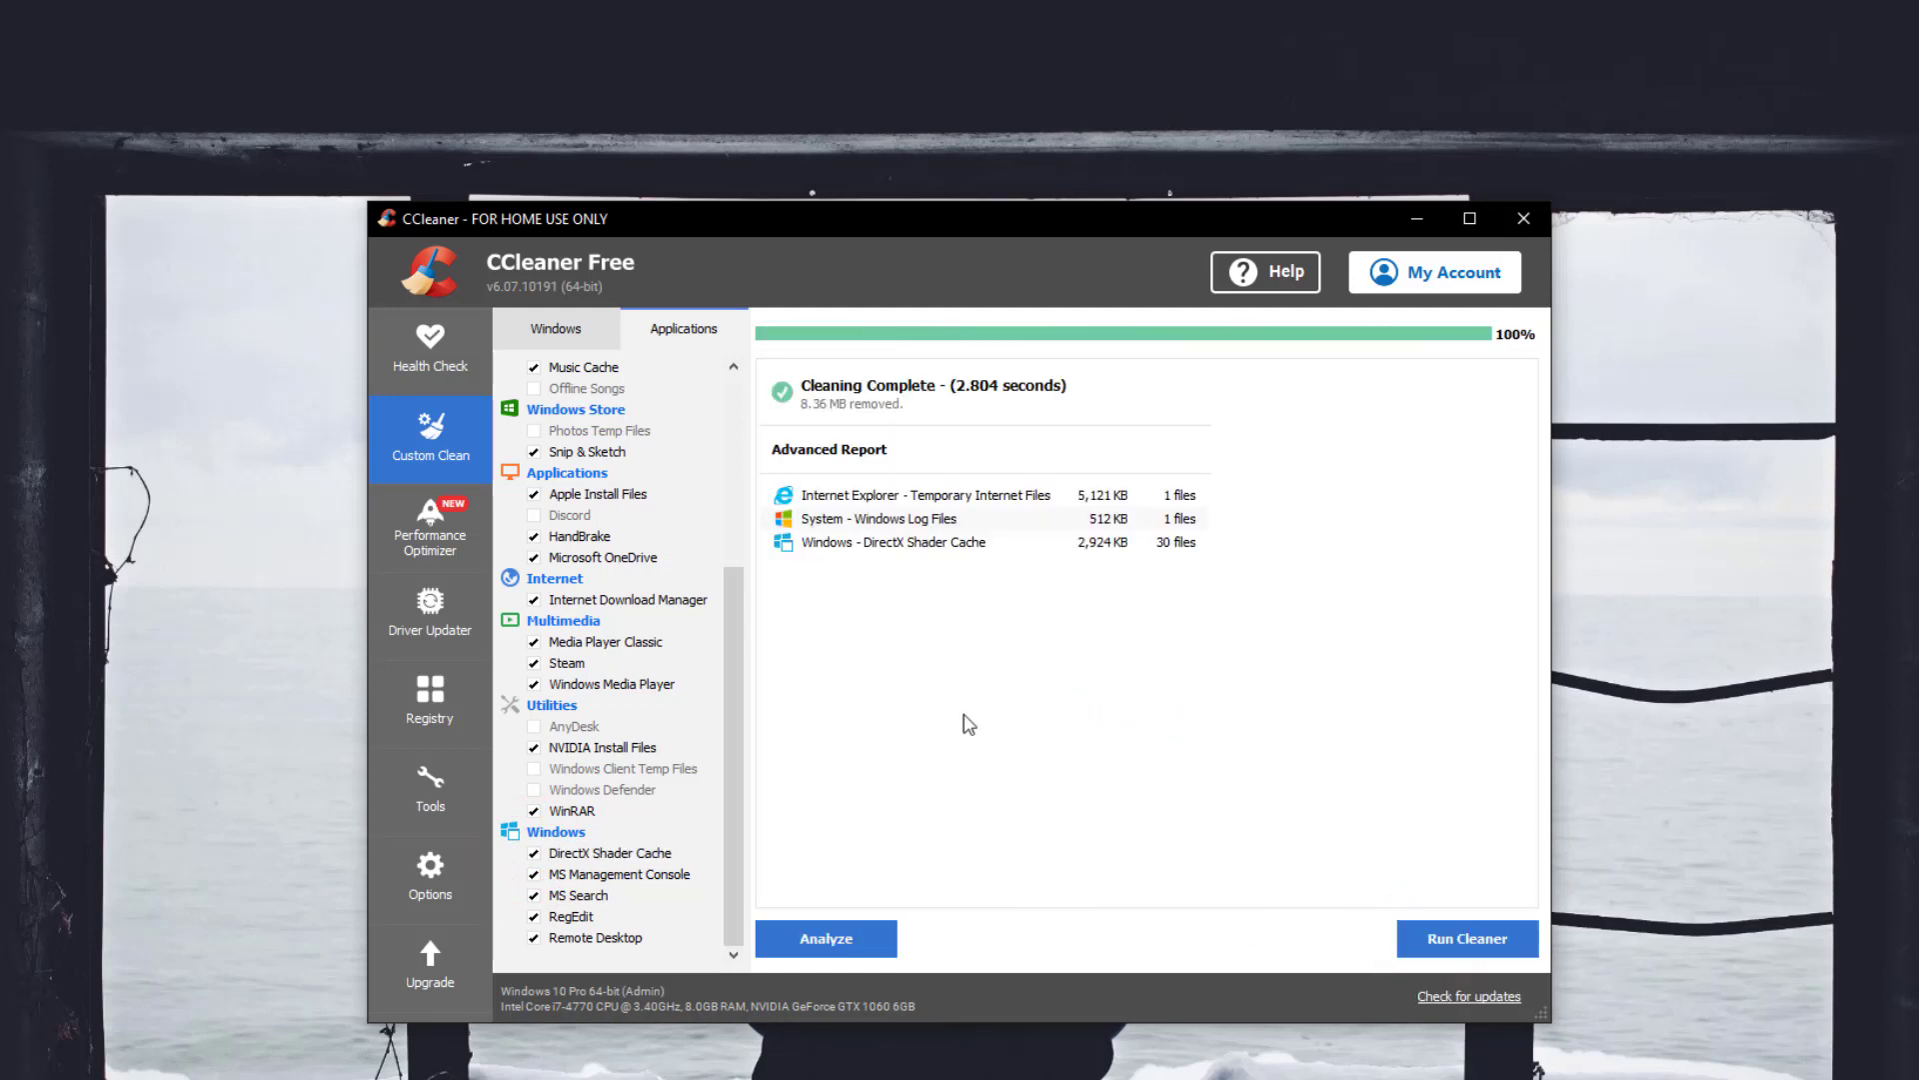
{"action": "left_click", "coordinate": [1523, 218]}
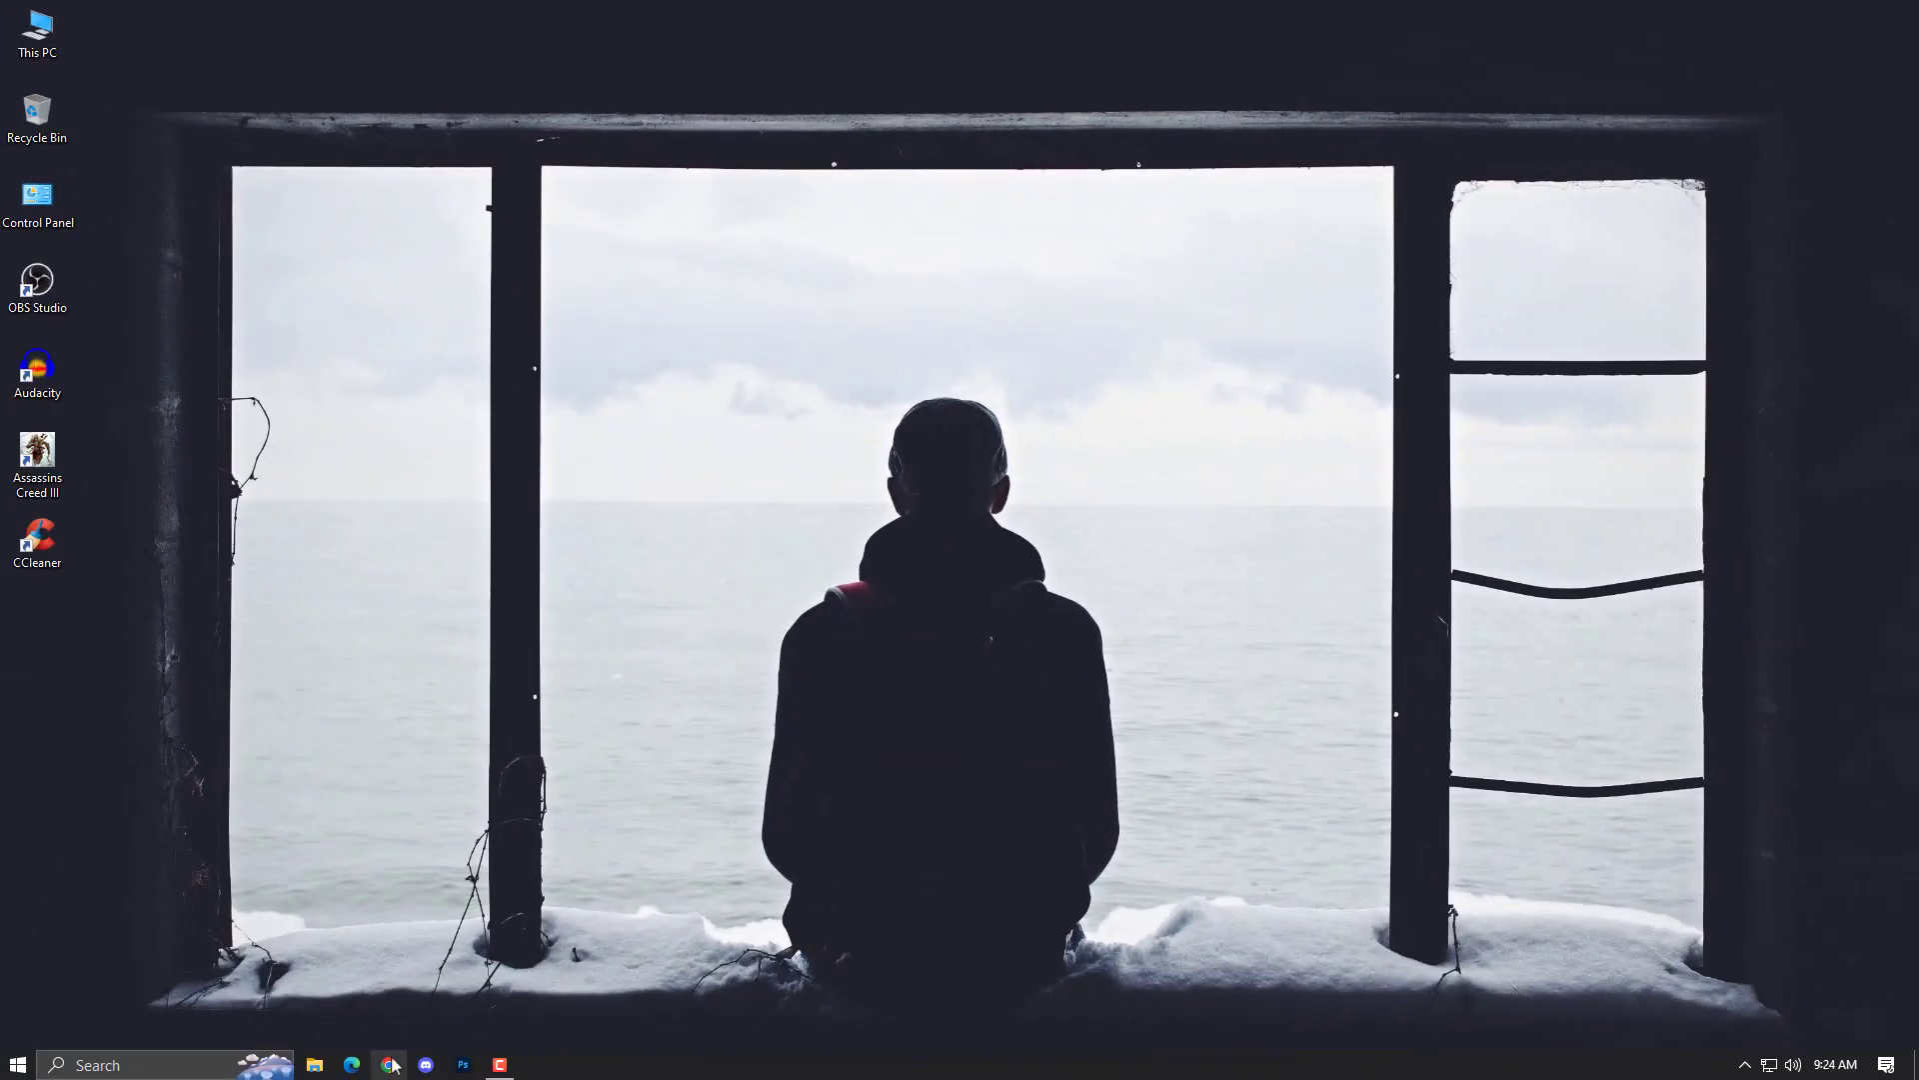
Search 'valorant play' in Chrome and open the official VALORANT website.
{"action": "left_click", "coordinate": [388, 1065]}
{"action": "left_click", "coordinate": [630, 38]}
{"action": "type", "text": "val"}
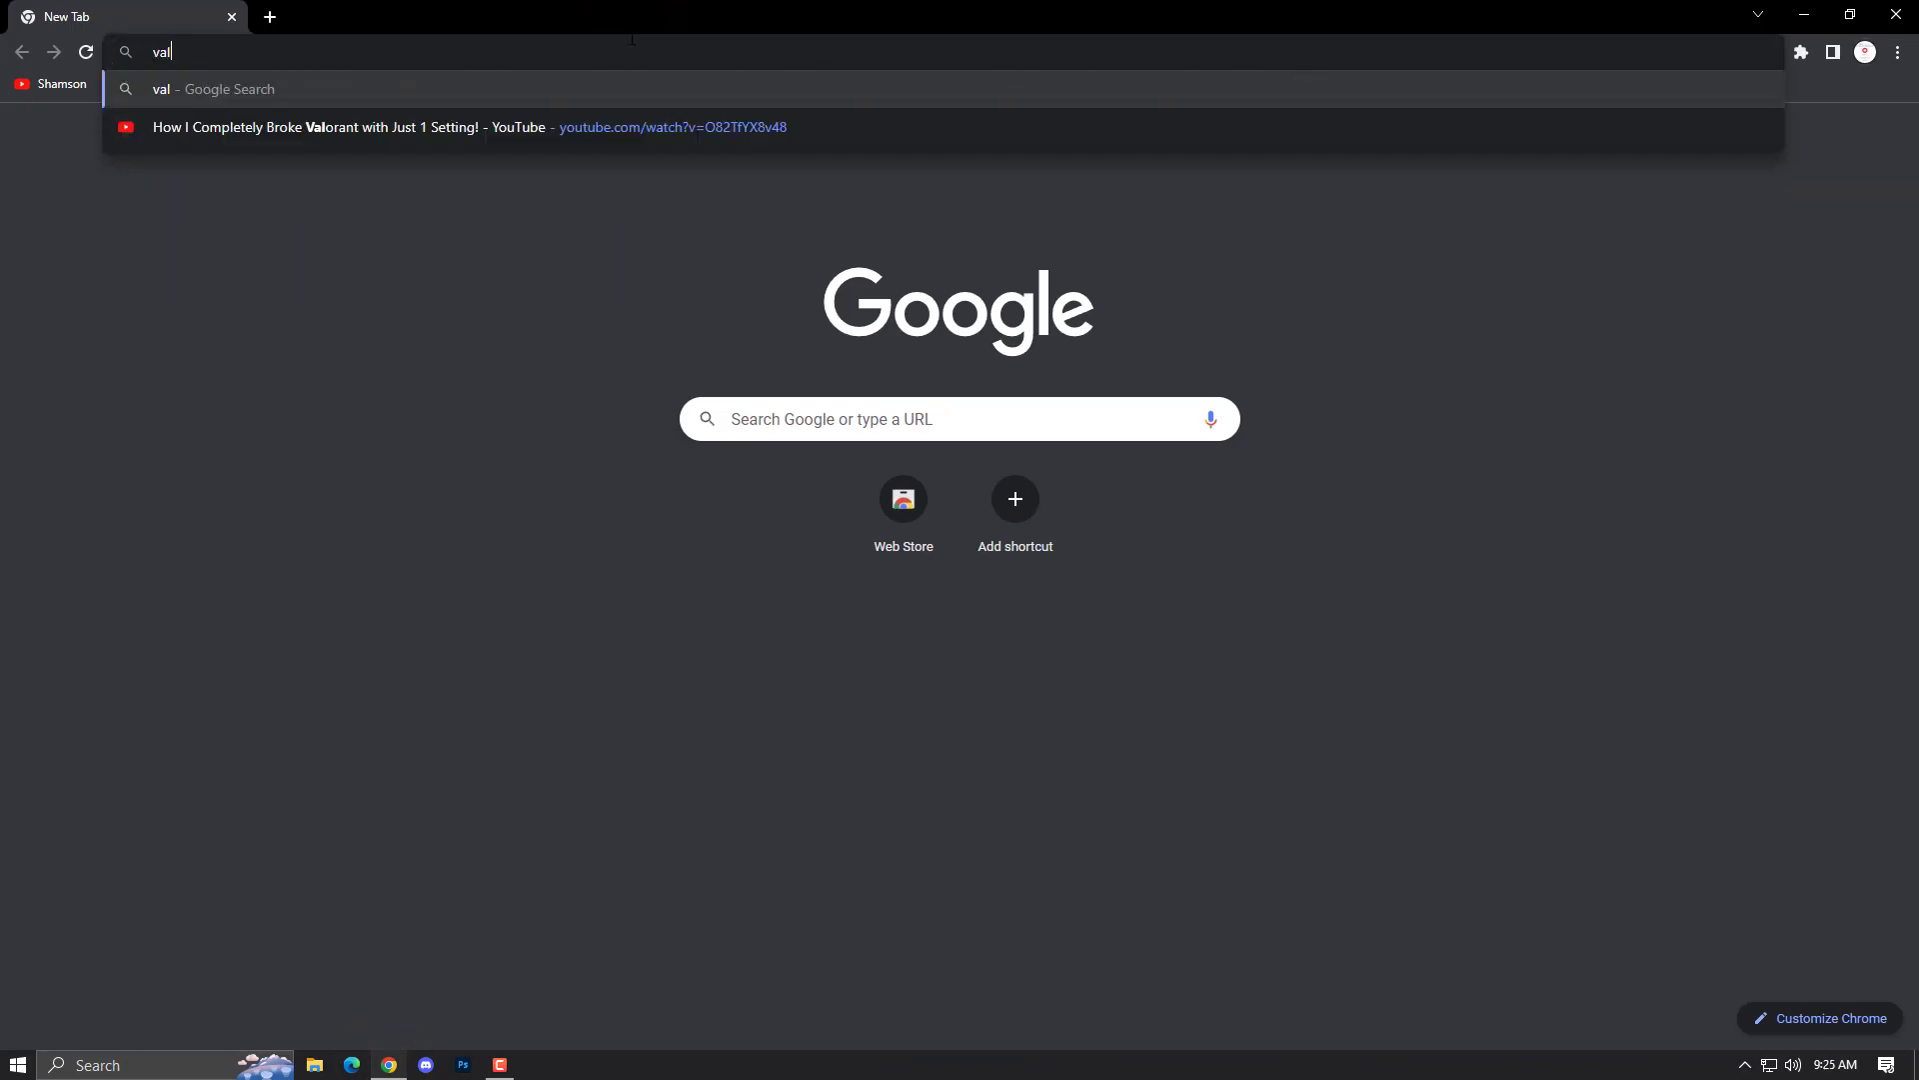
{"action": "type", "text": "orant play"}
{"action": "key", "text": "Return"}
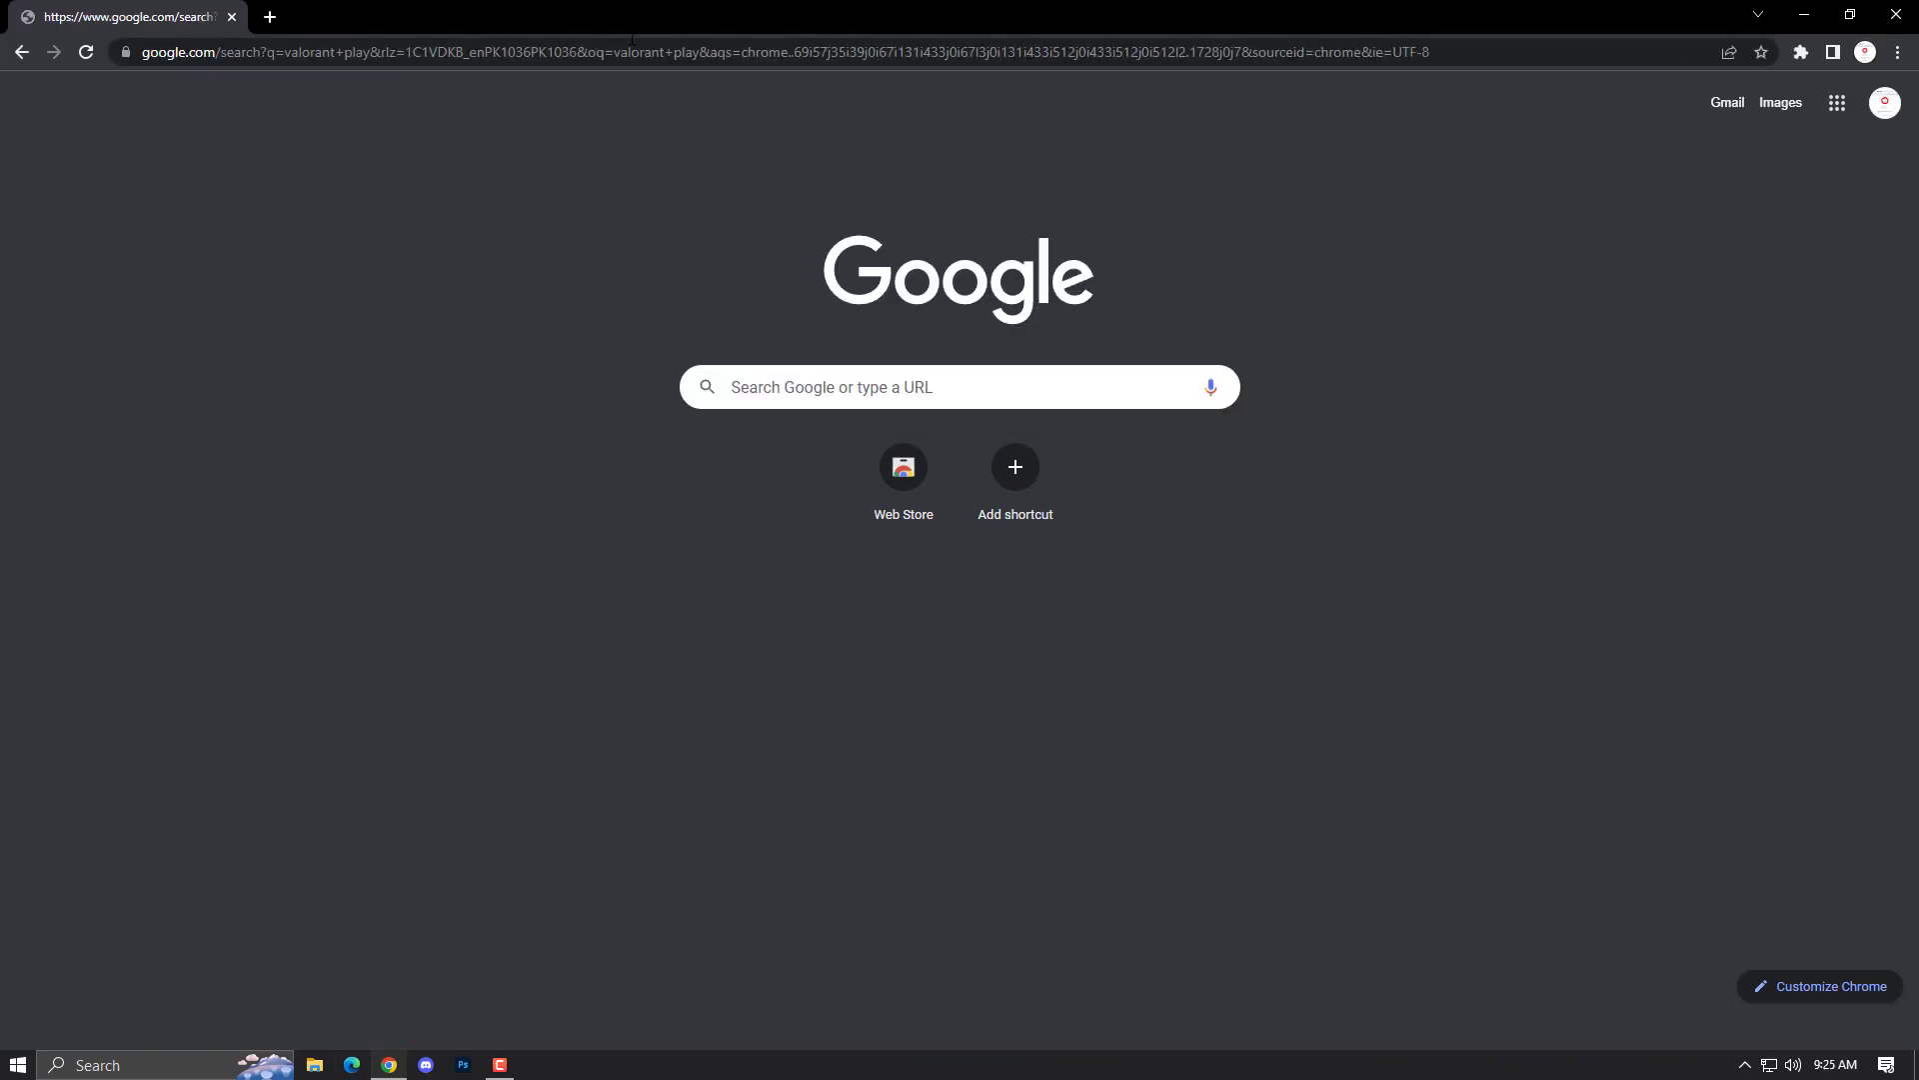
{"action": "left_click", "coordinate": [364, 303]}
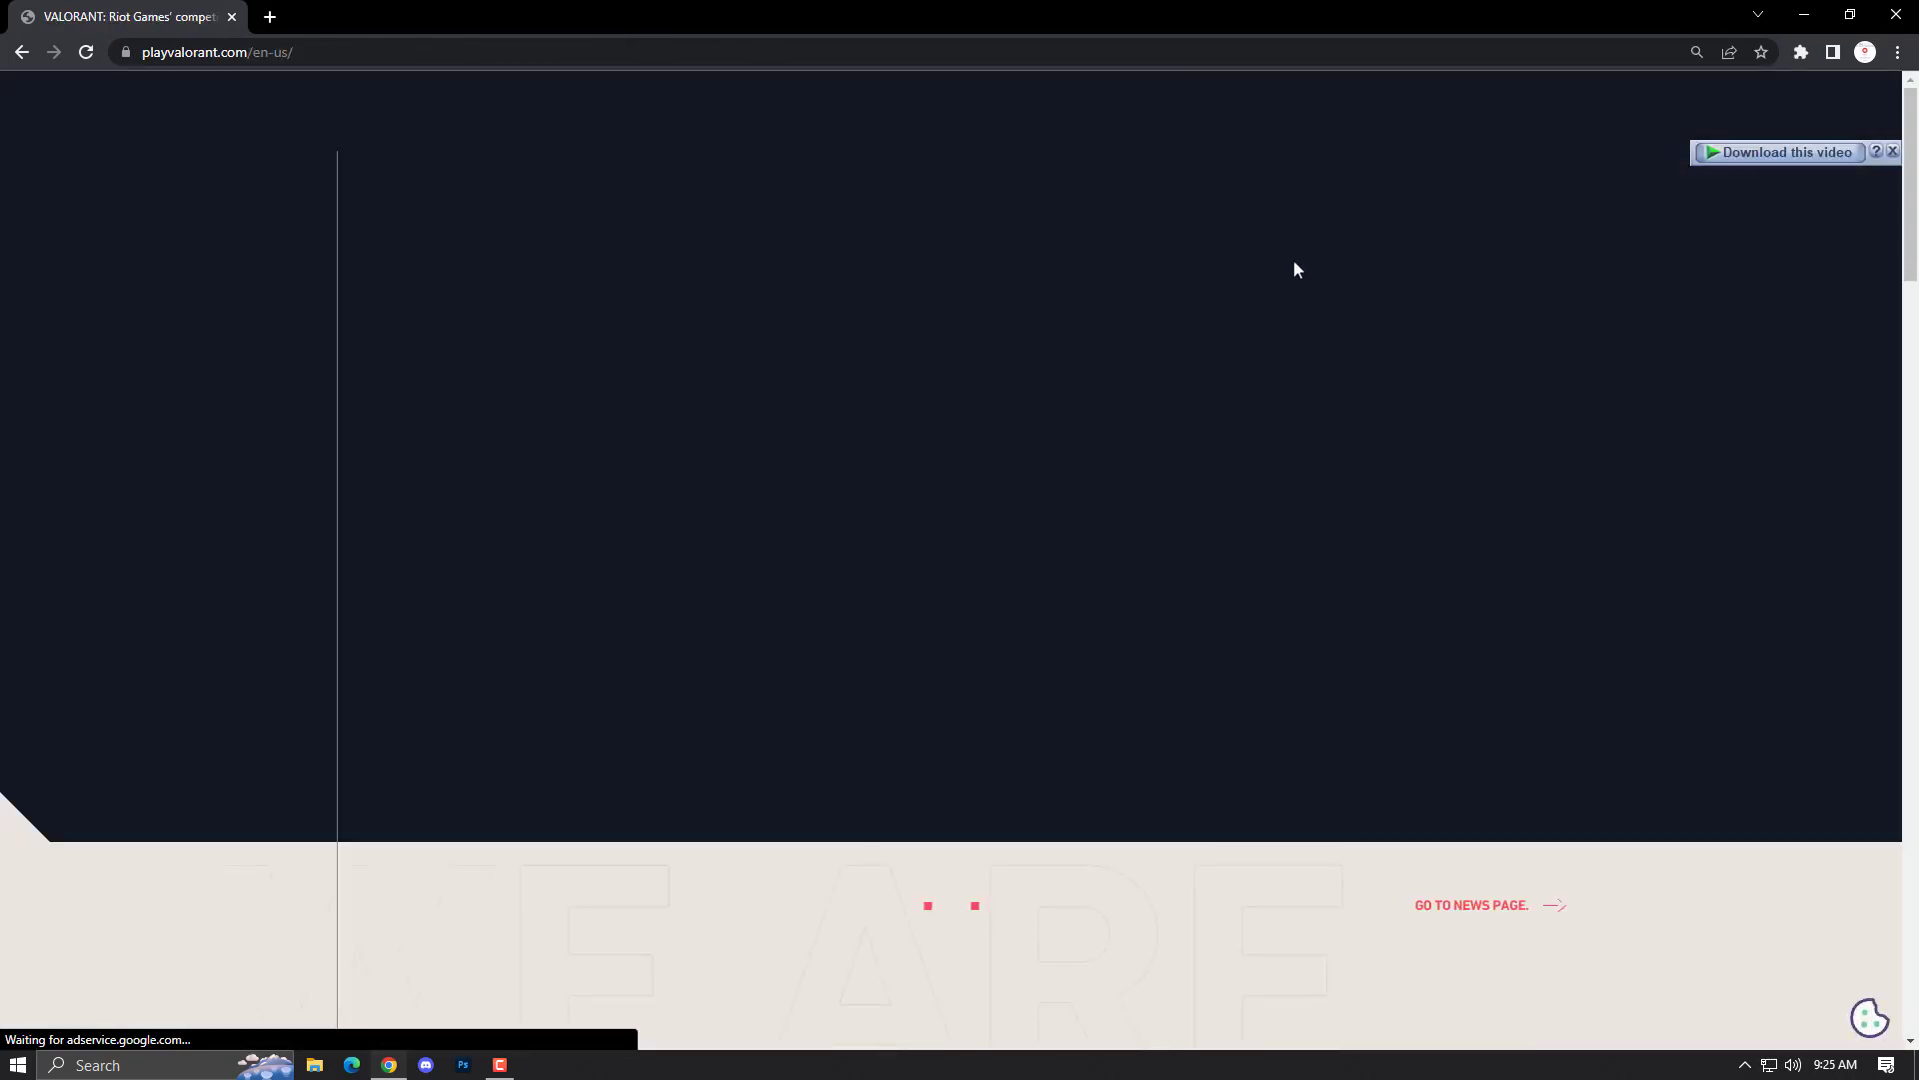
Dismiss the video overlay, view and close the Get Set Up To Play prompt, then close Chrome.
{"action": "left_click", "coordinate": [1893, 152]}
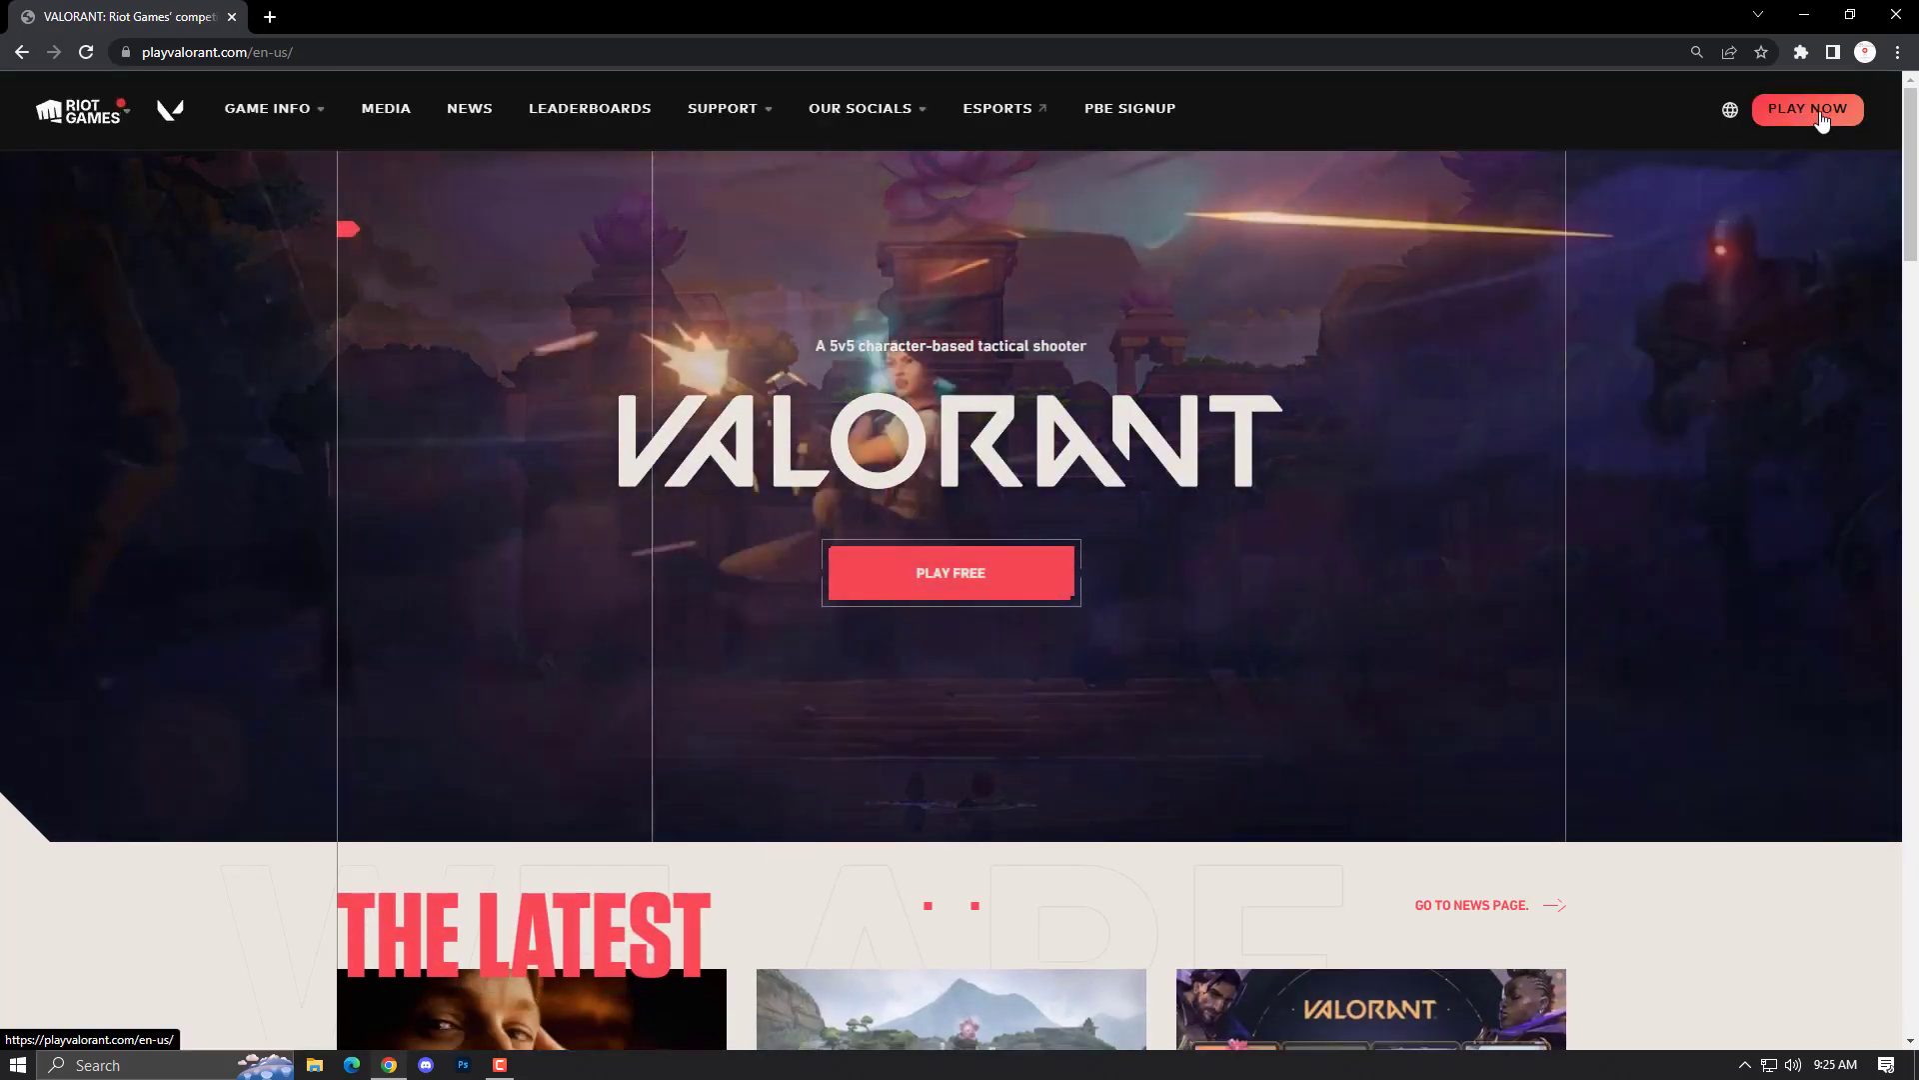
{"action": "left_click", "coordinate": [1819, 110]}
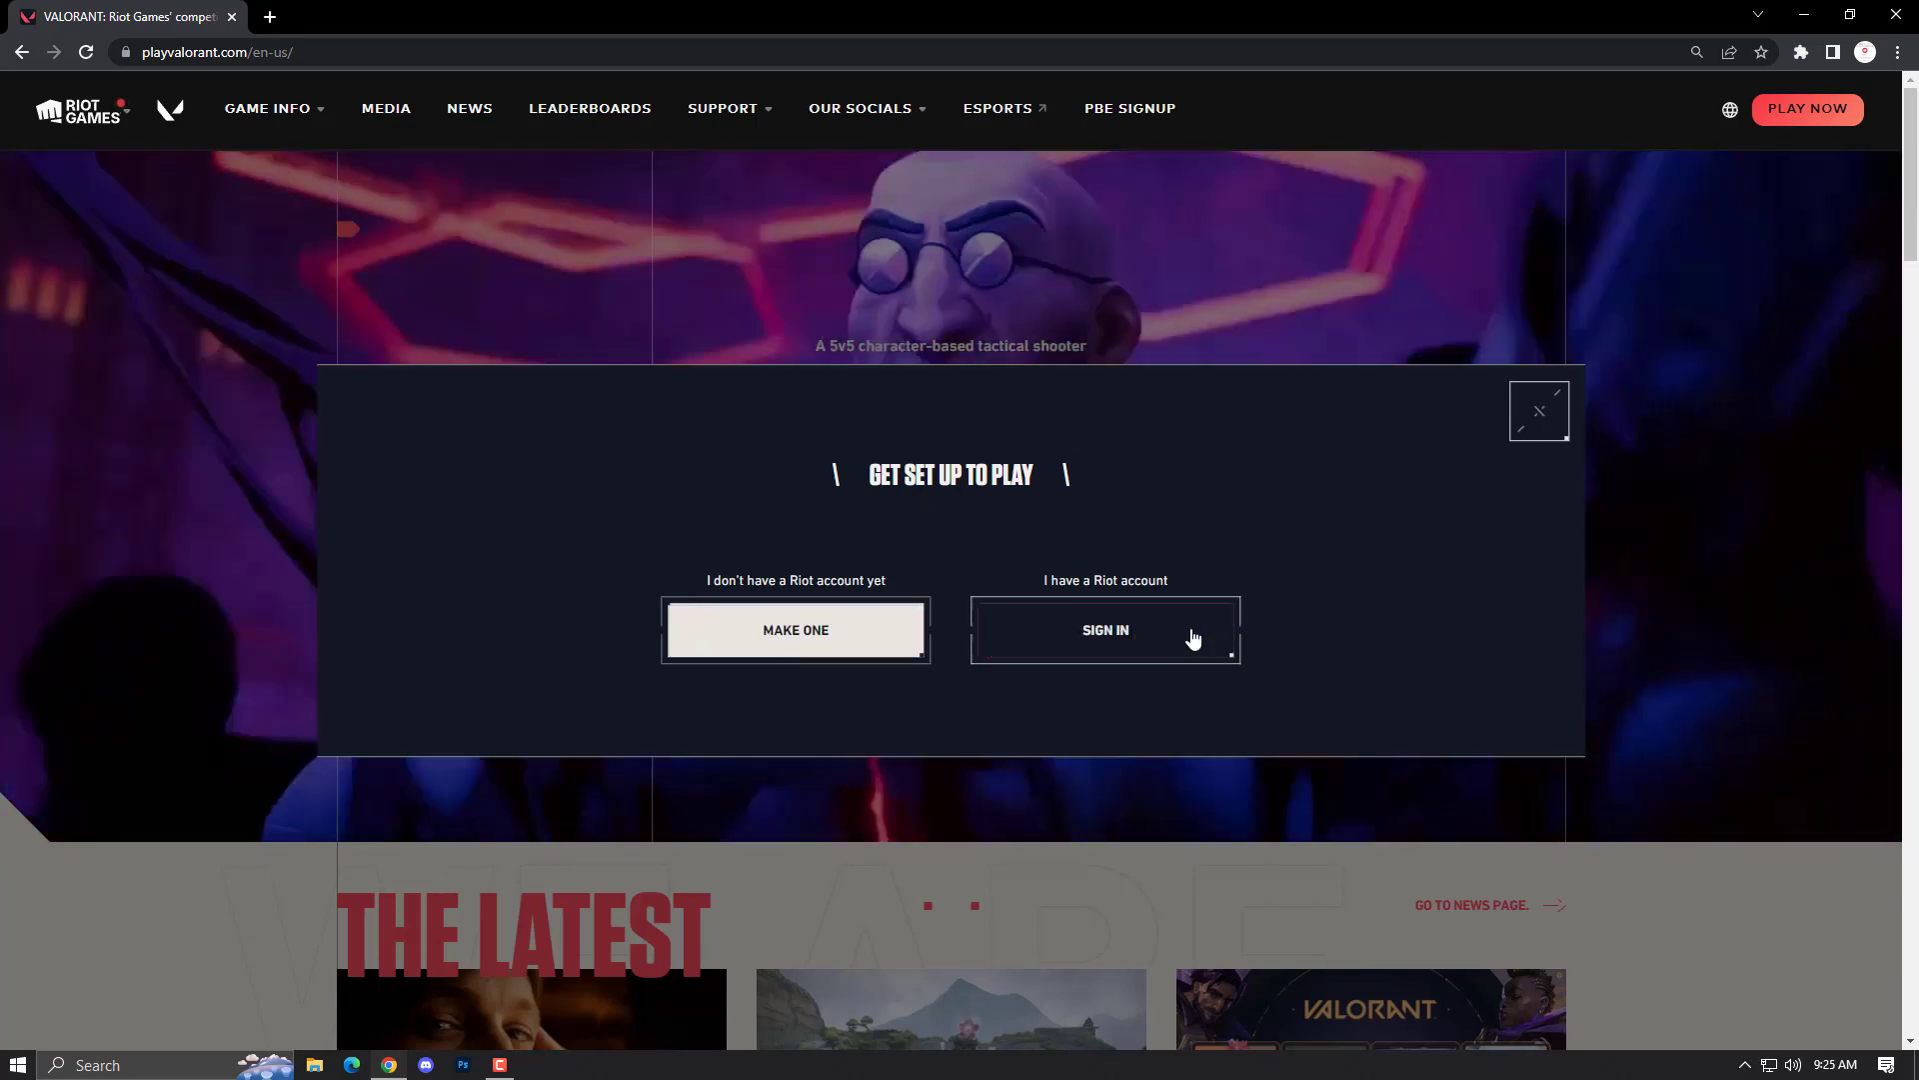
{"action": "left_click", "coordinate": [1520, 413]}
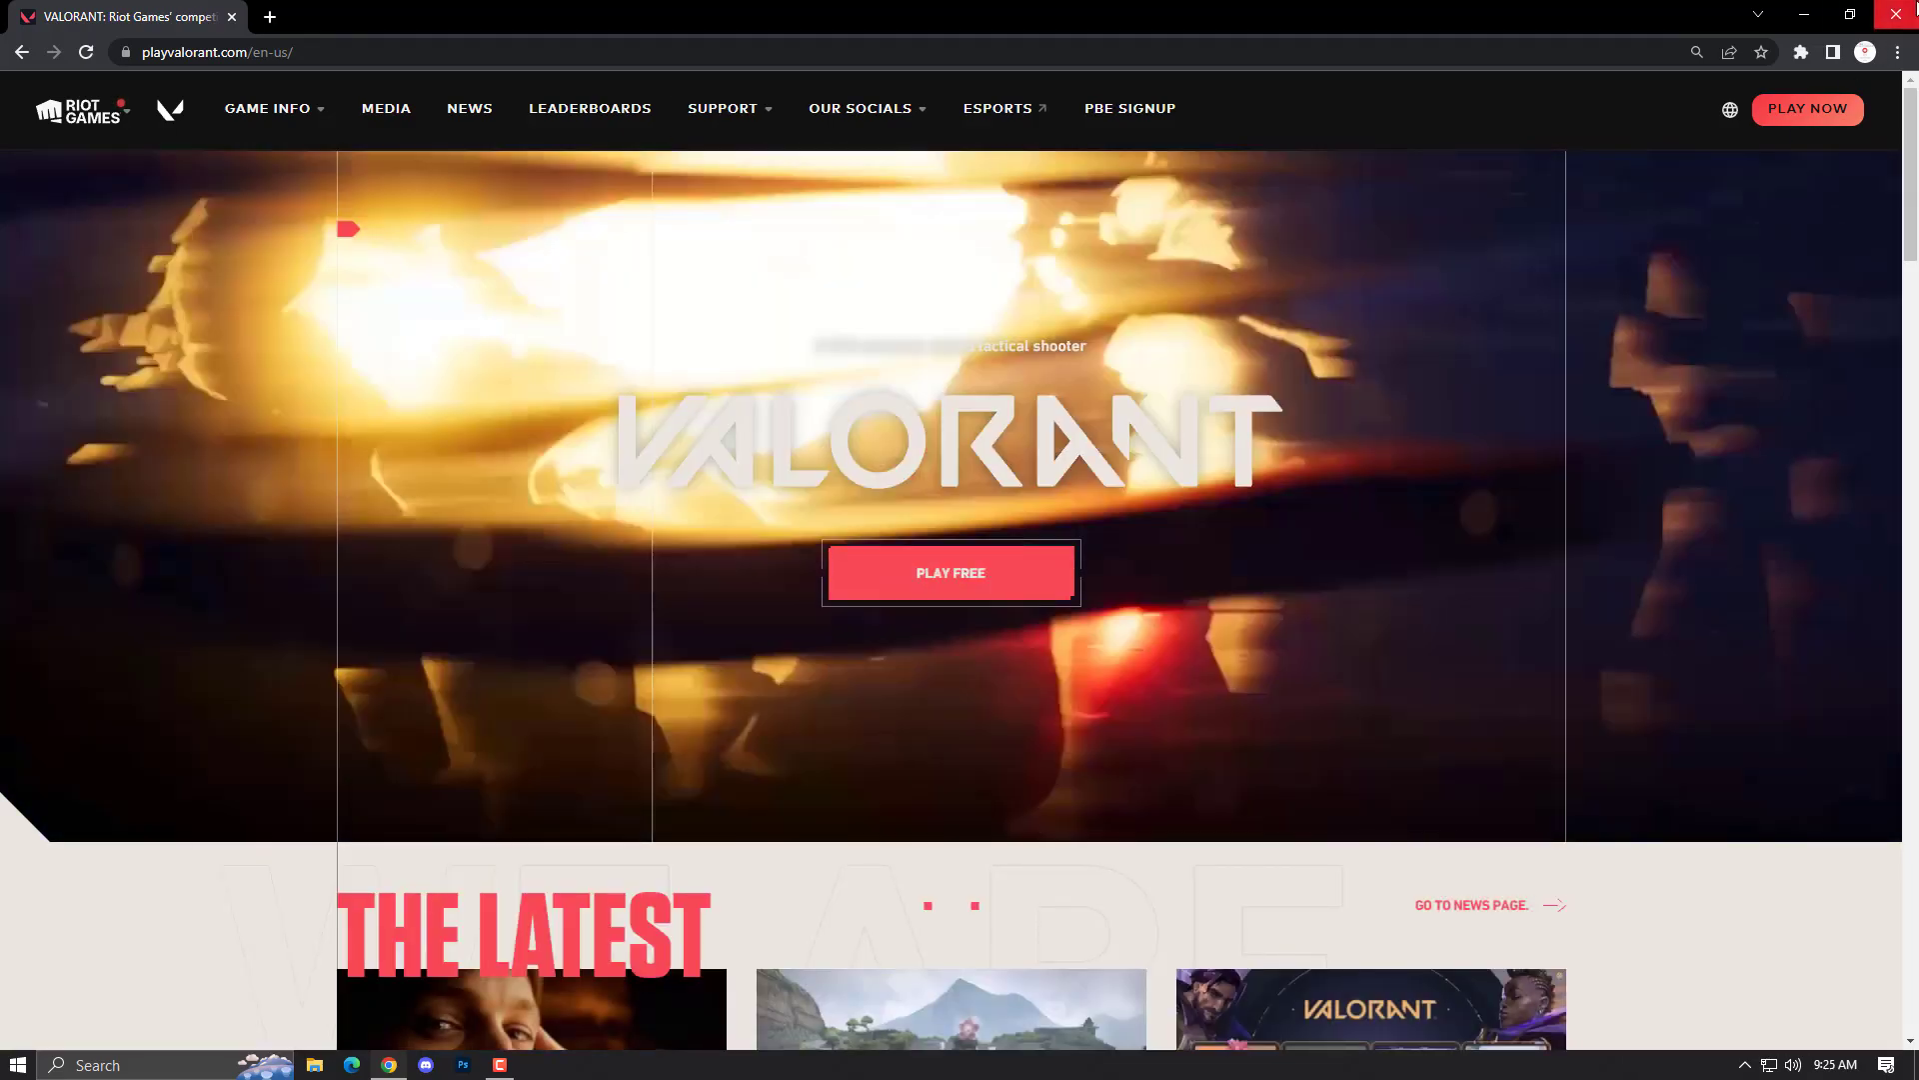
{"action": "left_click", "coordinate": [1911, 10]}
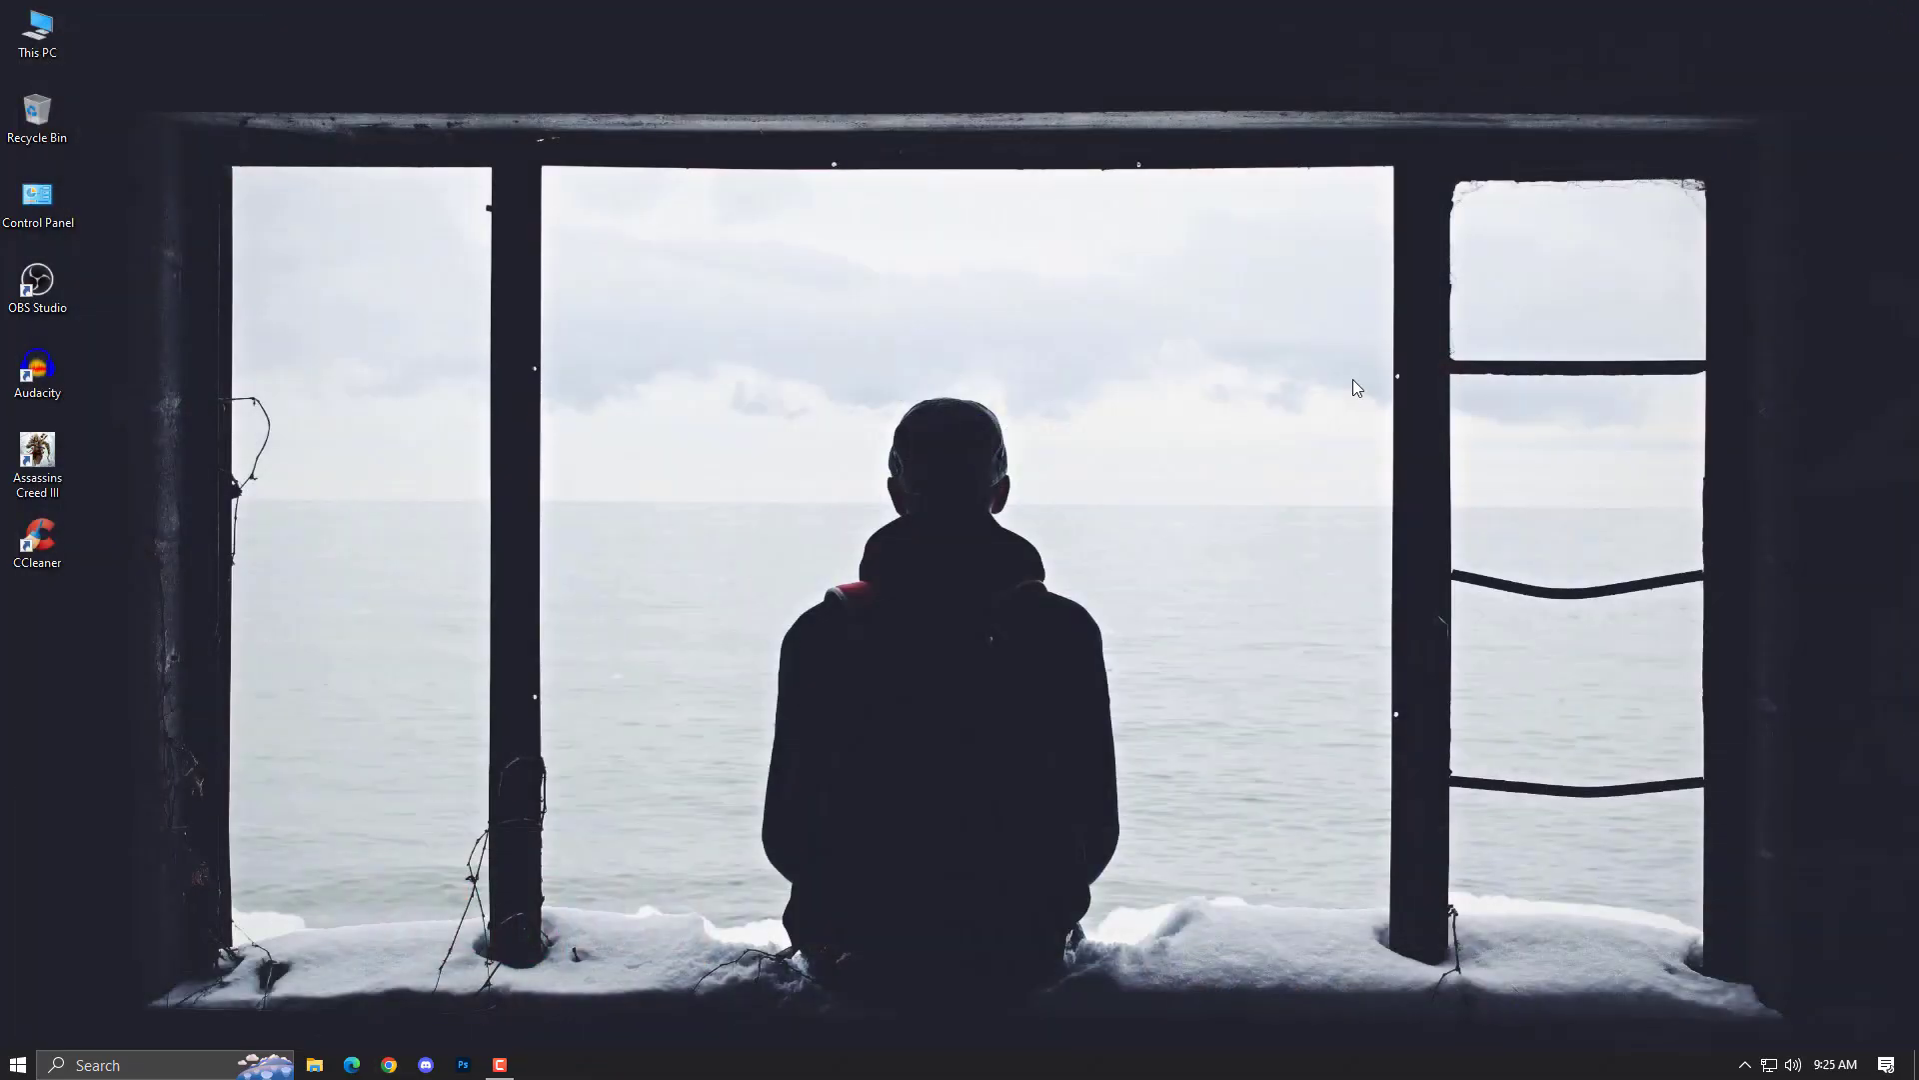
{"action": "left_click", "coordinate": [66, 40]}
{"action": "double_click", "coordinate": [66, 40]}
{"action": "left_click", "coordinate": [884, 360]}
{"action": "left_click", "coordinate": [723, 342]}
{"action": "double_click", "coordinate": [870, 350]}
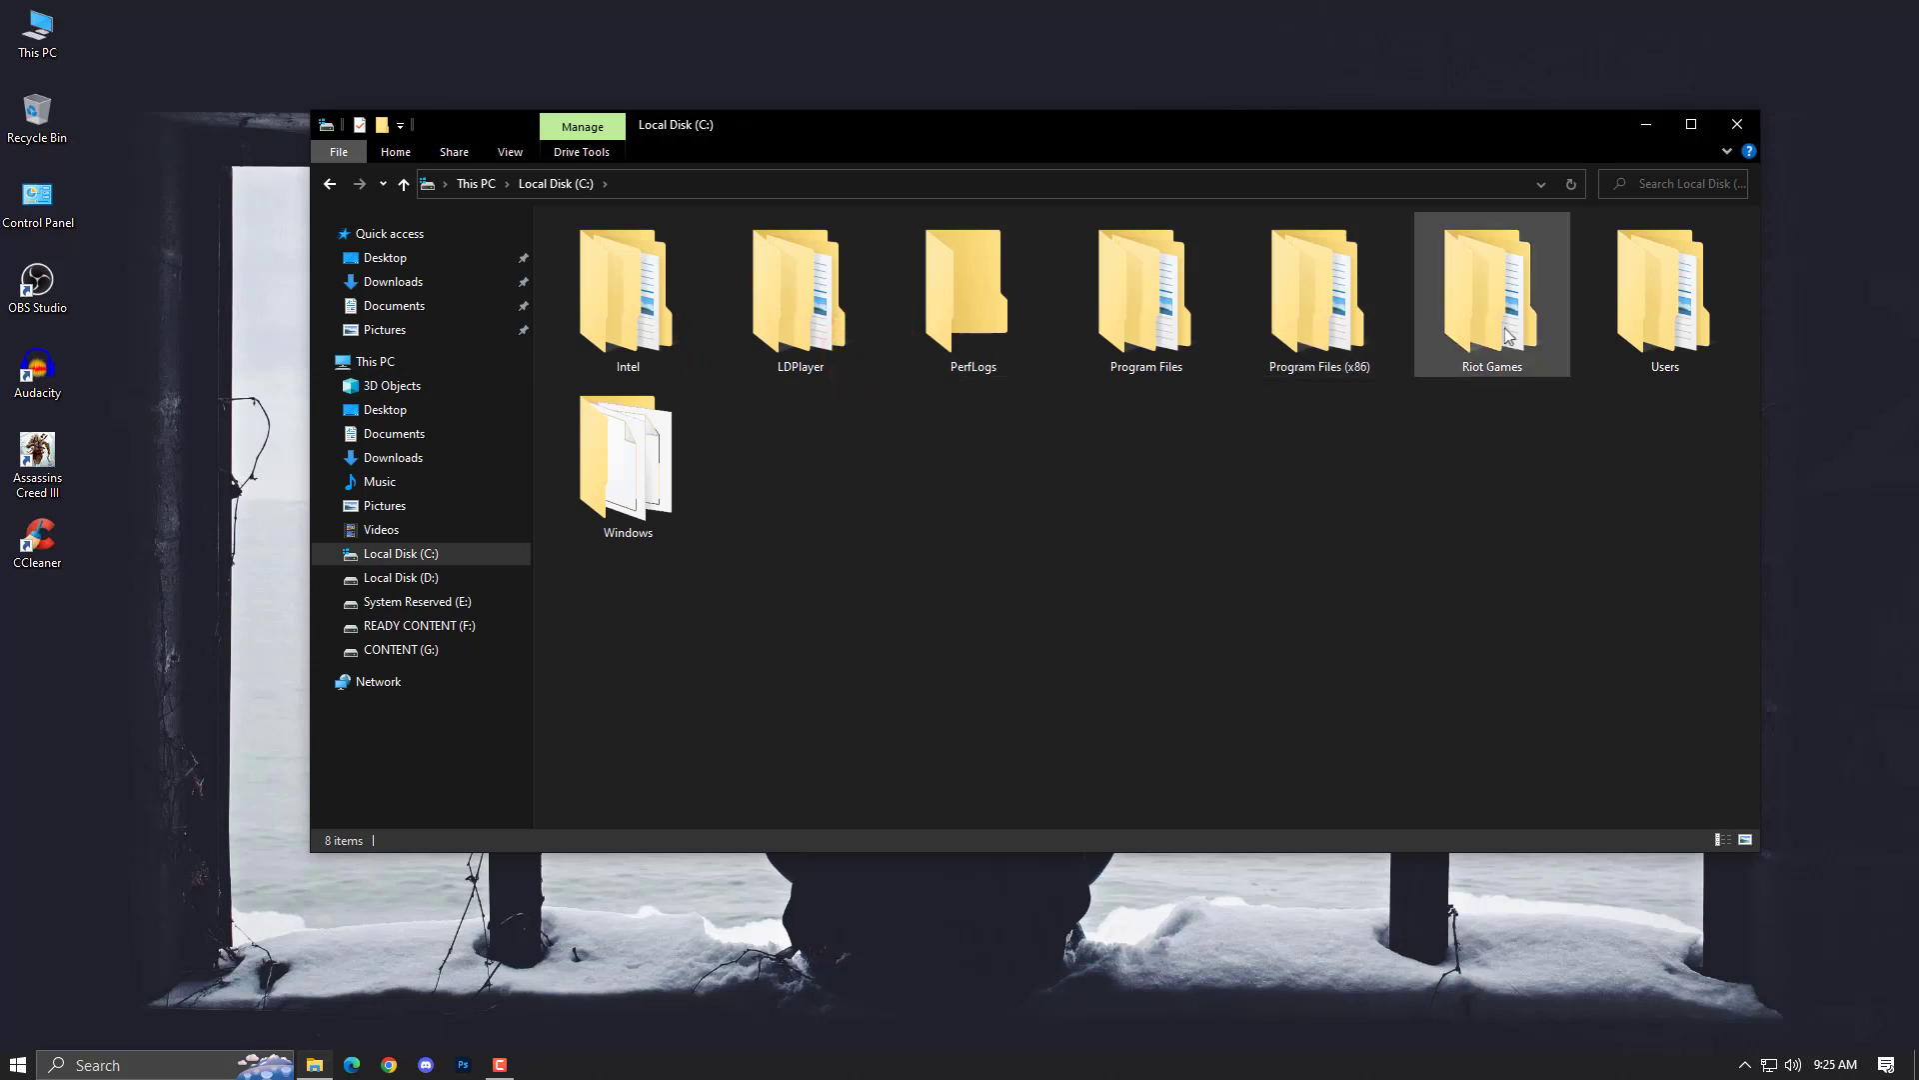
{"action": "double_click", "coordinate": [1503, 335]}
{"action": "right_click", "coordinate": [587, 274]}
{"action": "left_click", "coordinate": [586, 275]}
{"action": "left_click", "coordinate": [619, 368]}
{"action": "left_click", "coordinate": [636, 326]}
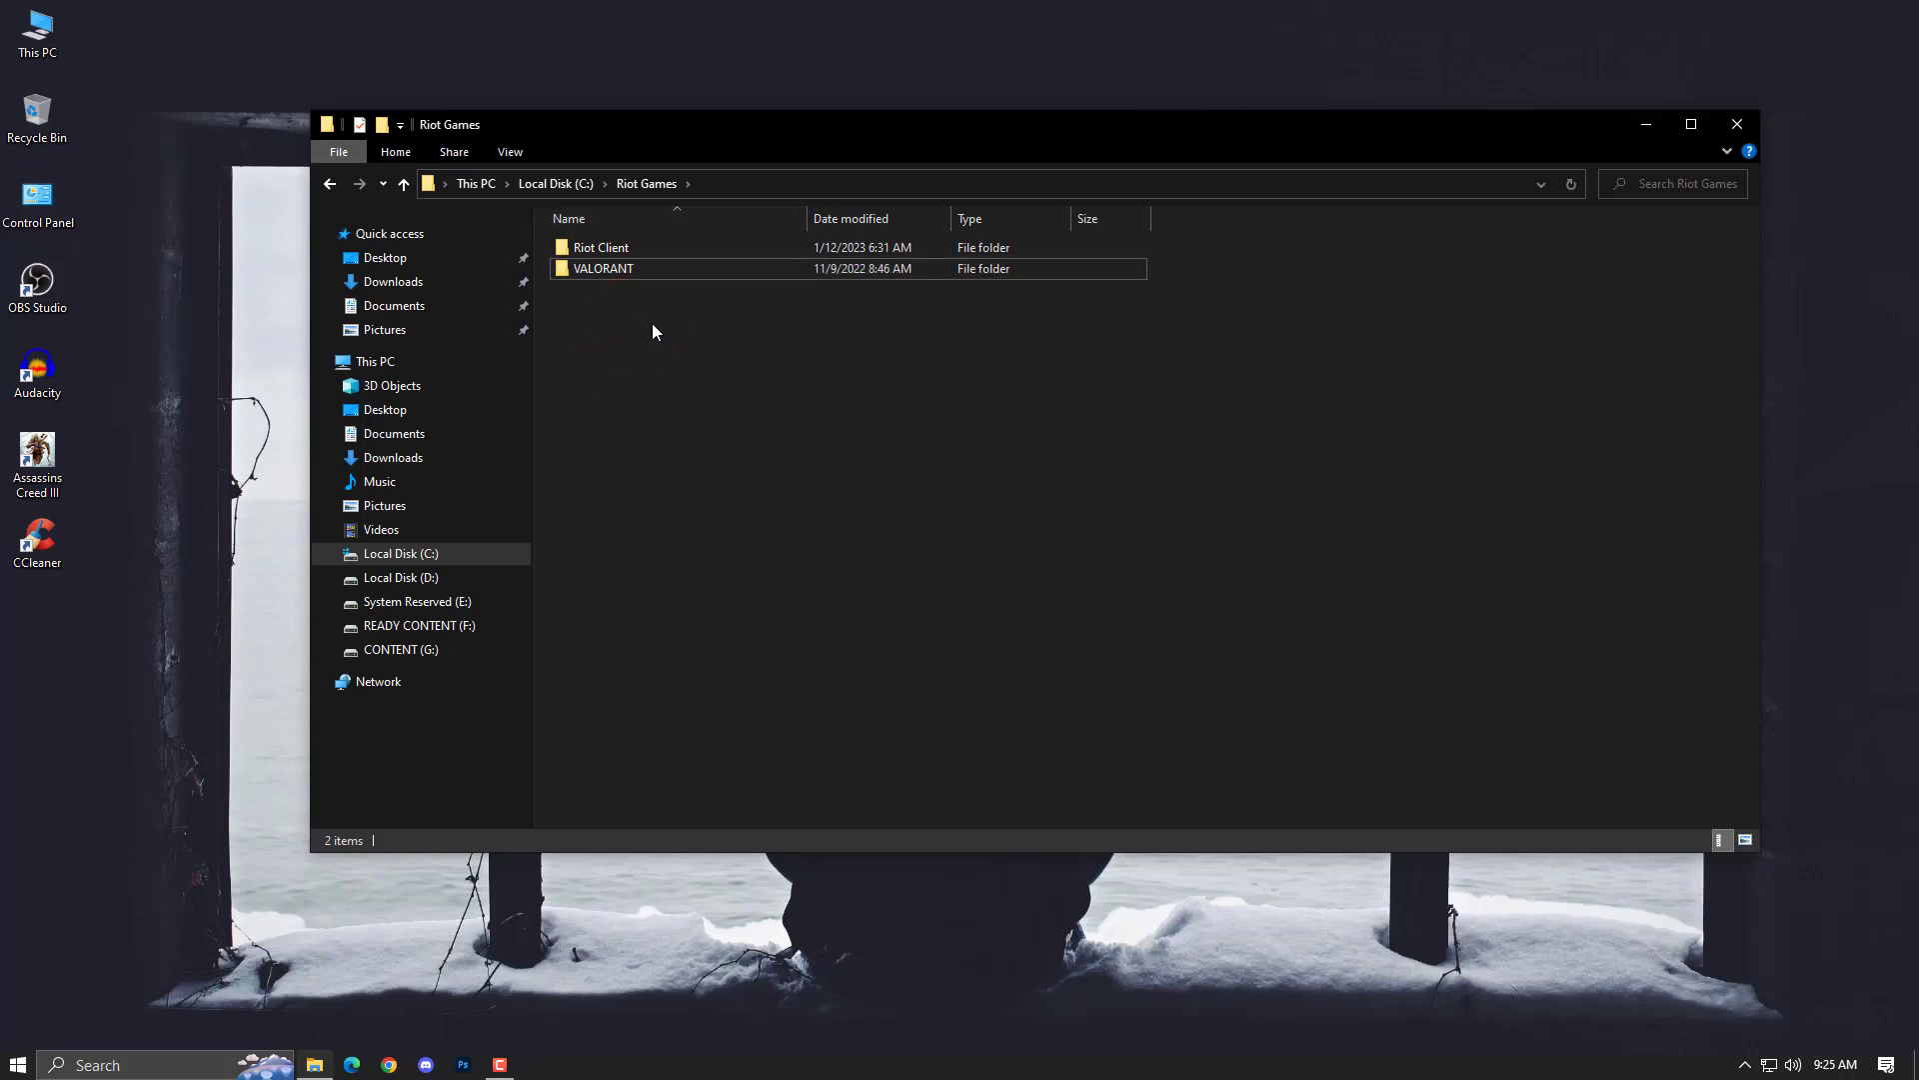
{"action": "left_click", "coordinate": [653, 325]}
{"action": "left_click", "coordinate": [1737, 124]}
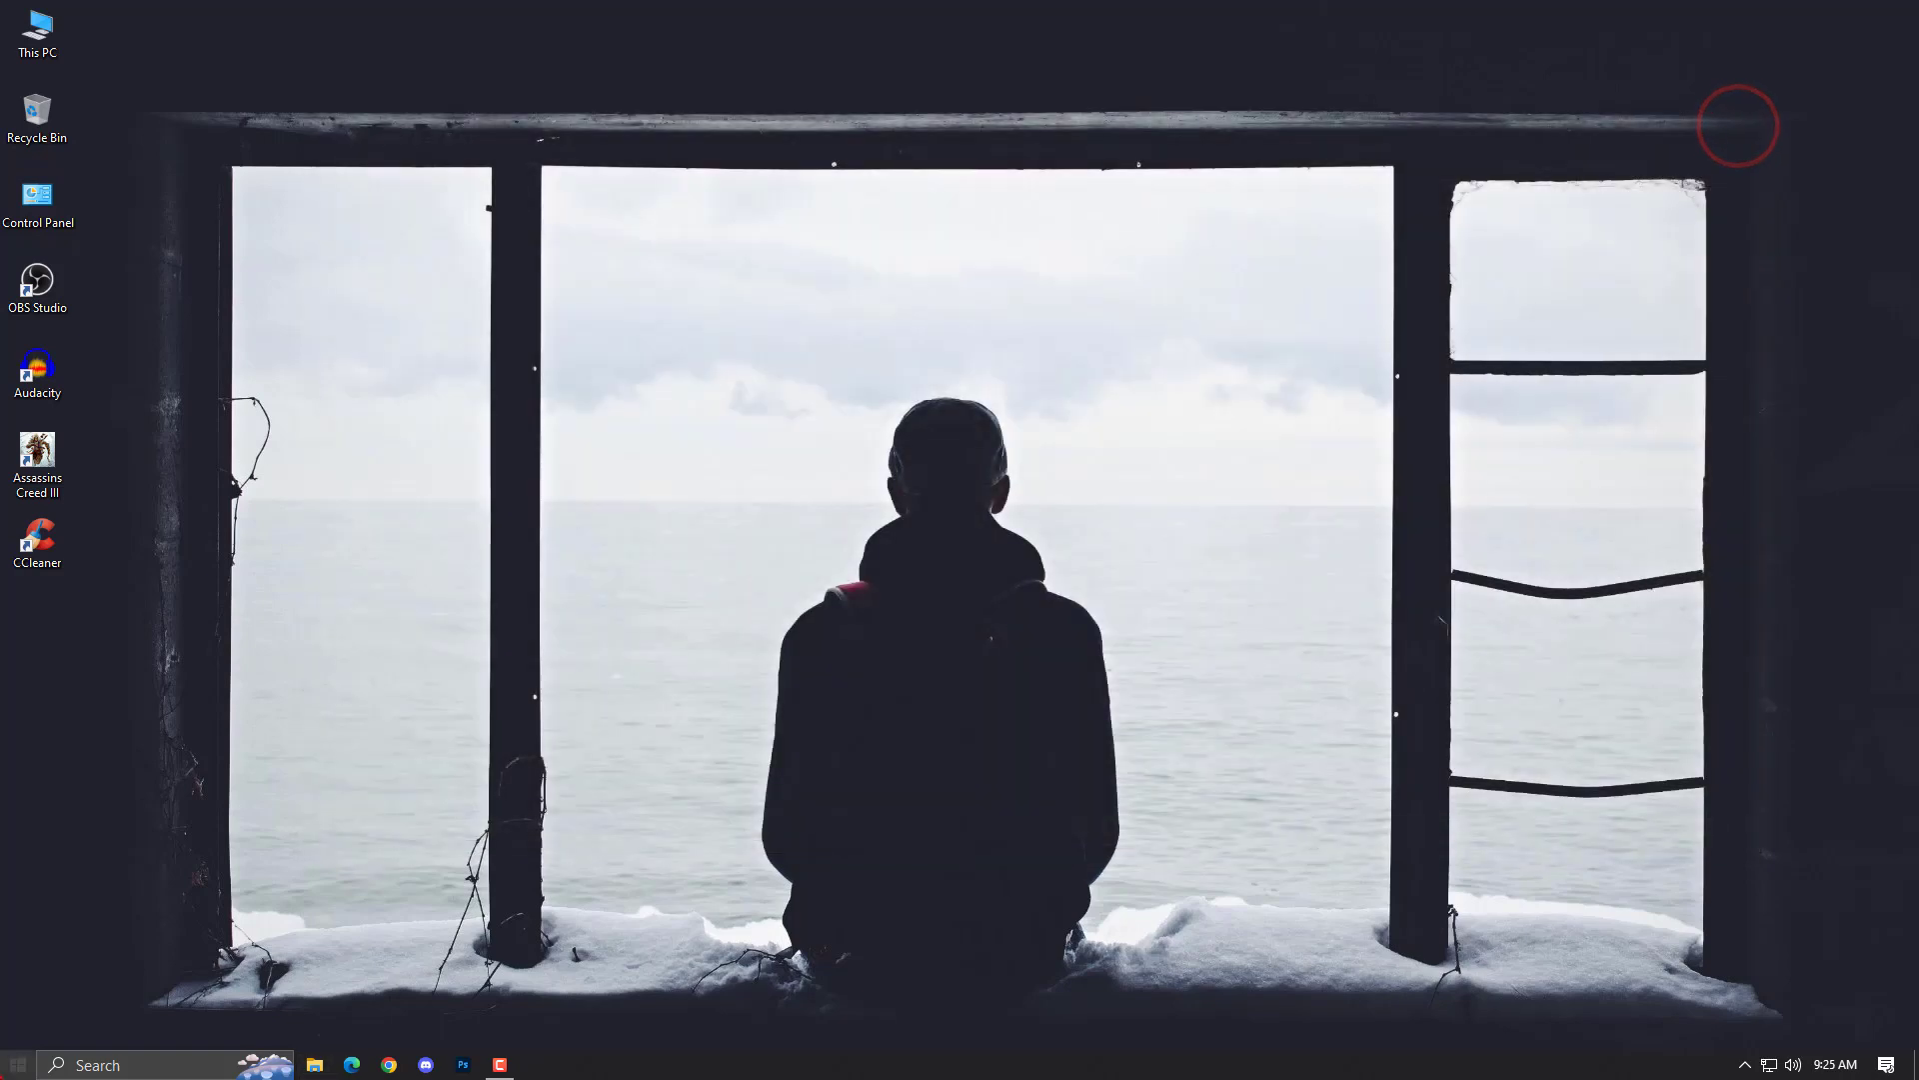
{"action": "key", "text": "super"}
{"action": "left_click", "coordinate": [368, 847]}
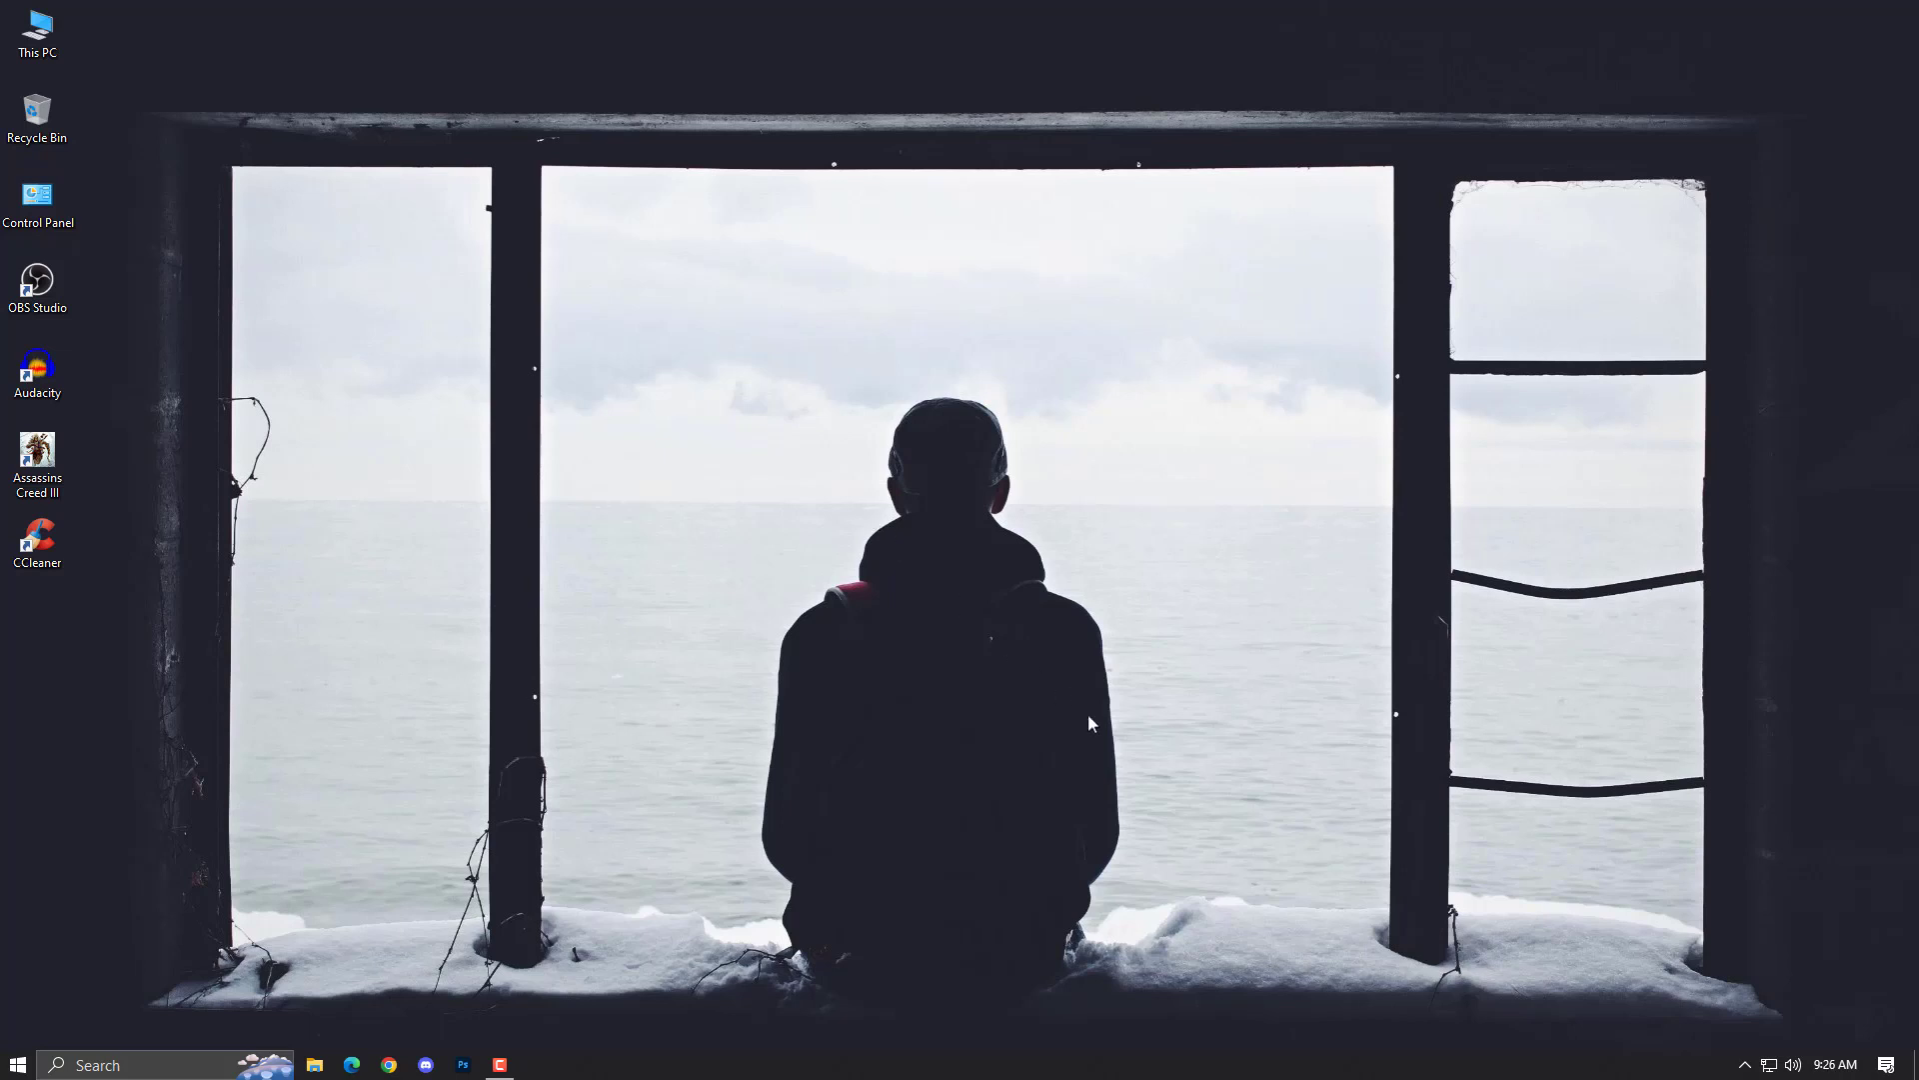
{"action": "left_click", "coordinate": [1338, 944]}
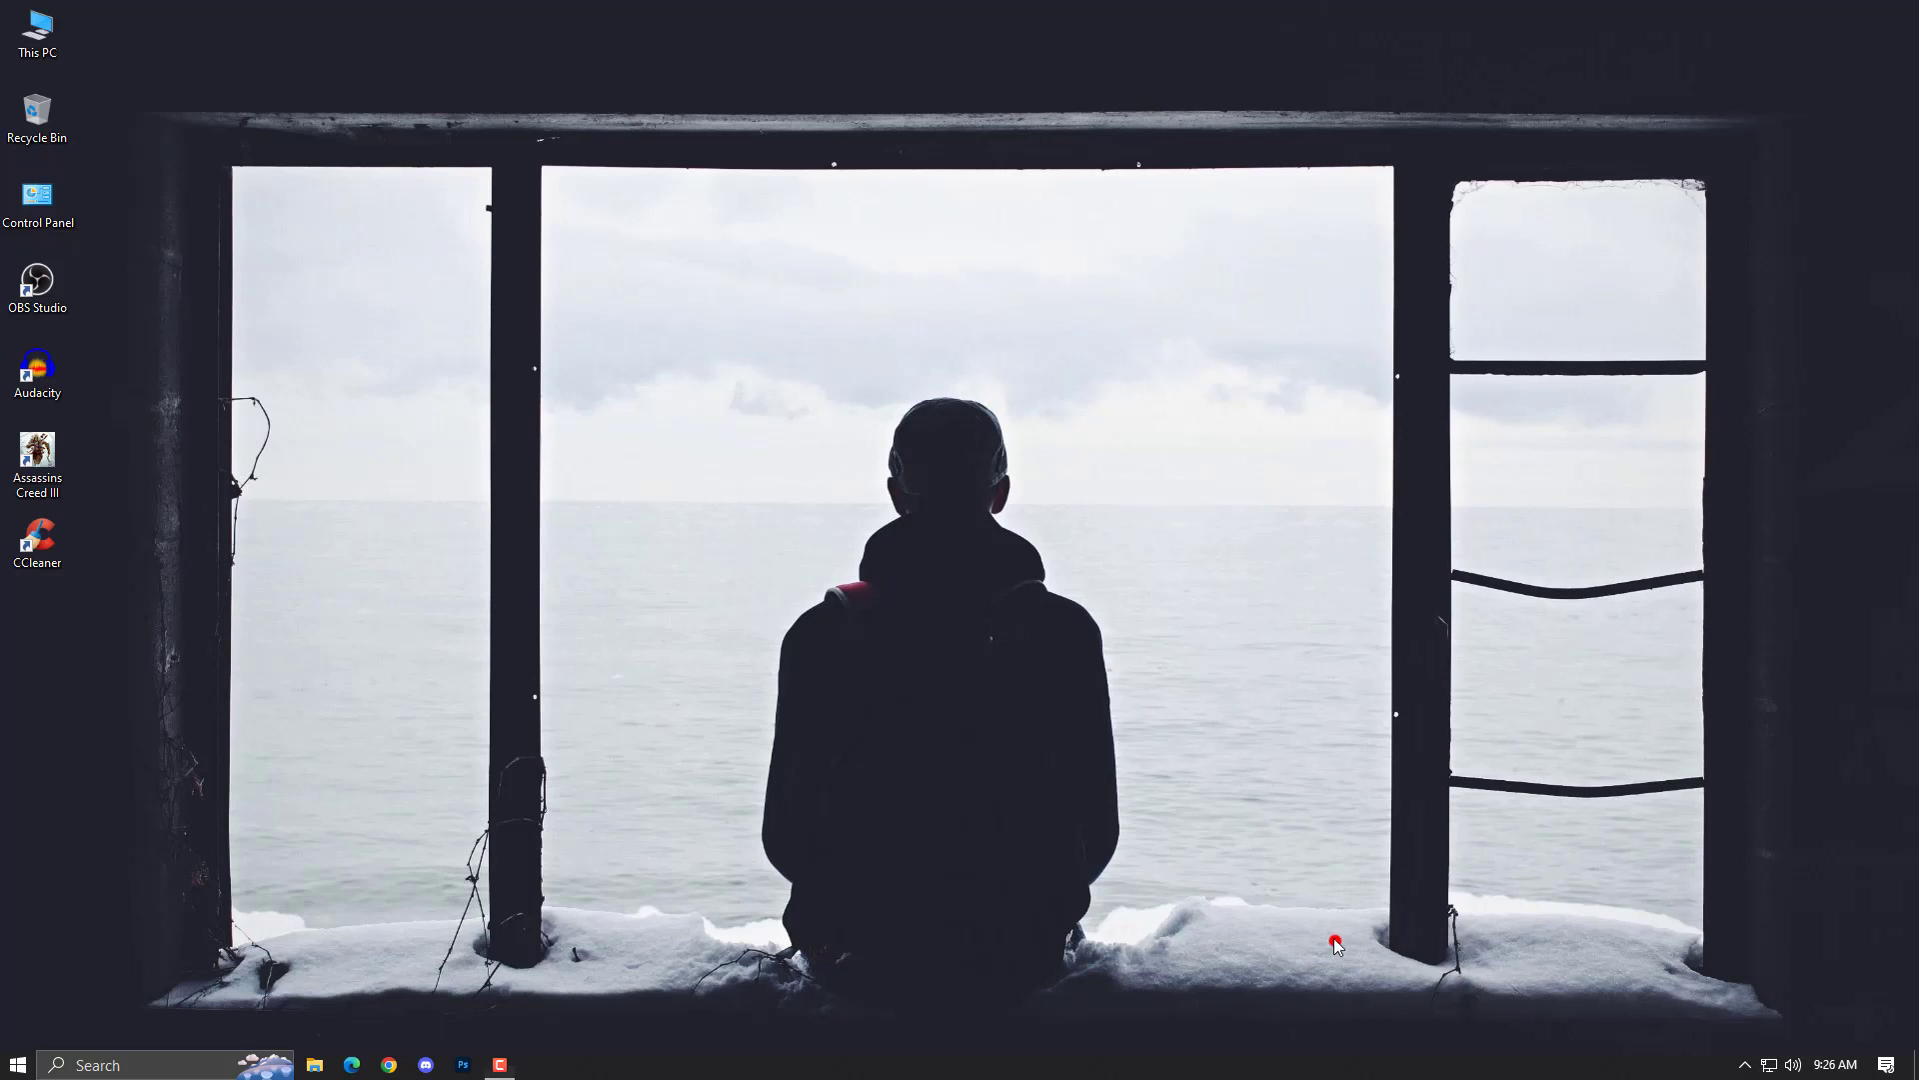